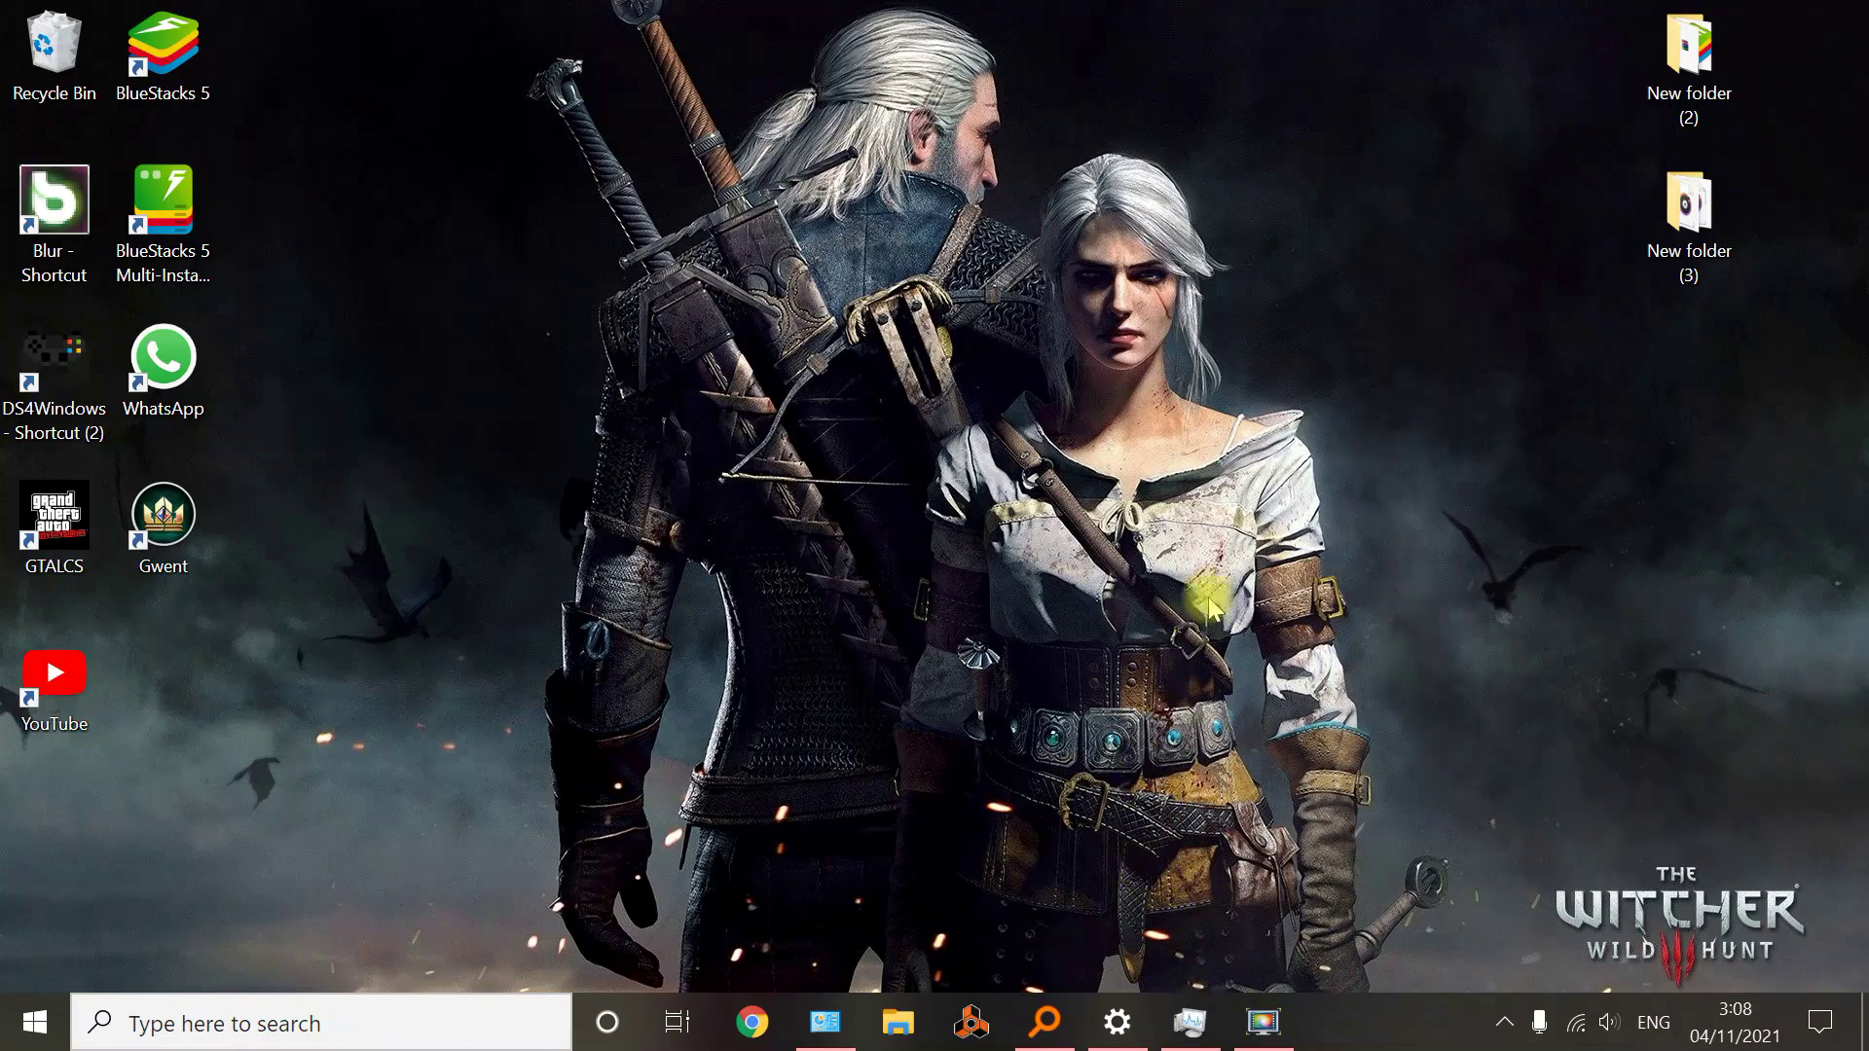
Refresh the Windows desktop five times.
right_click(1385, 270)
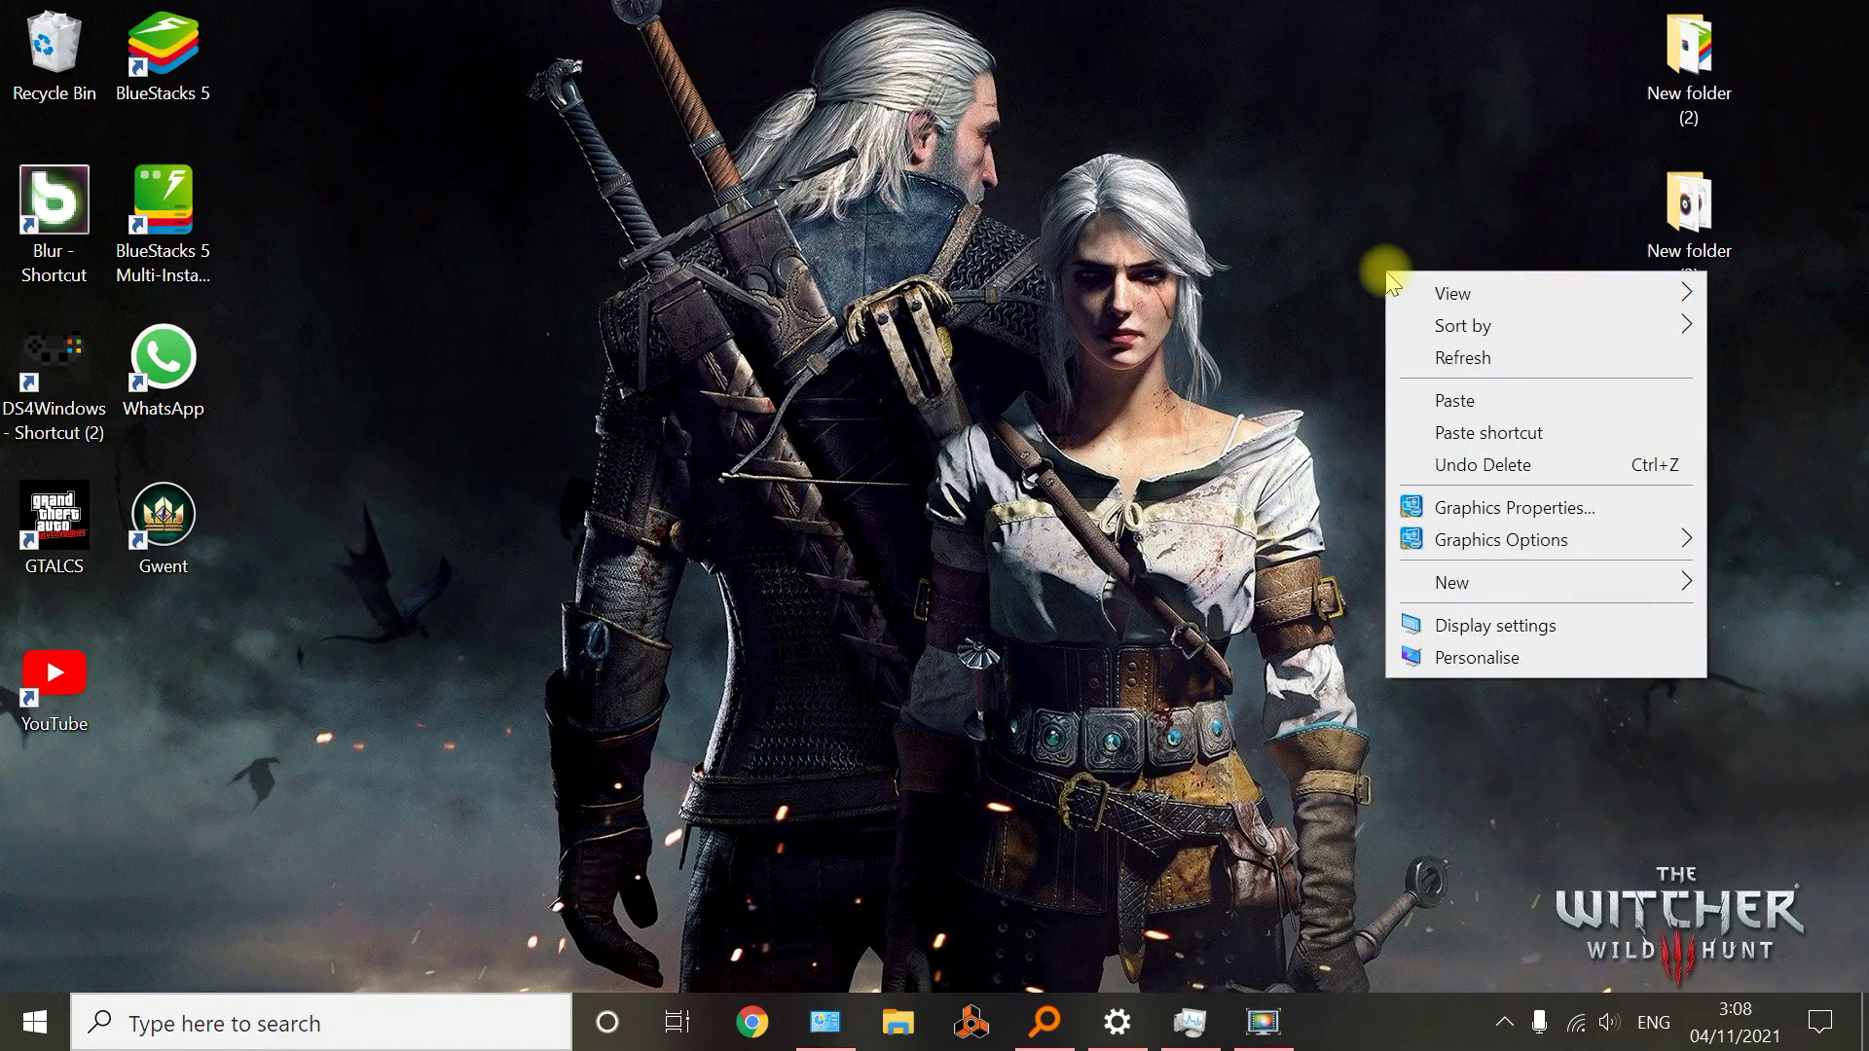
click(1485, 375)
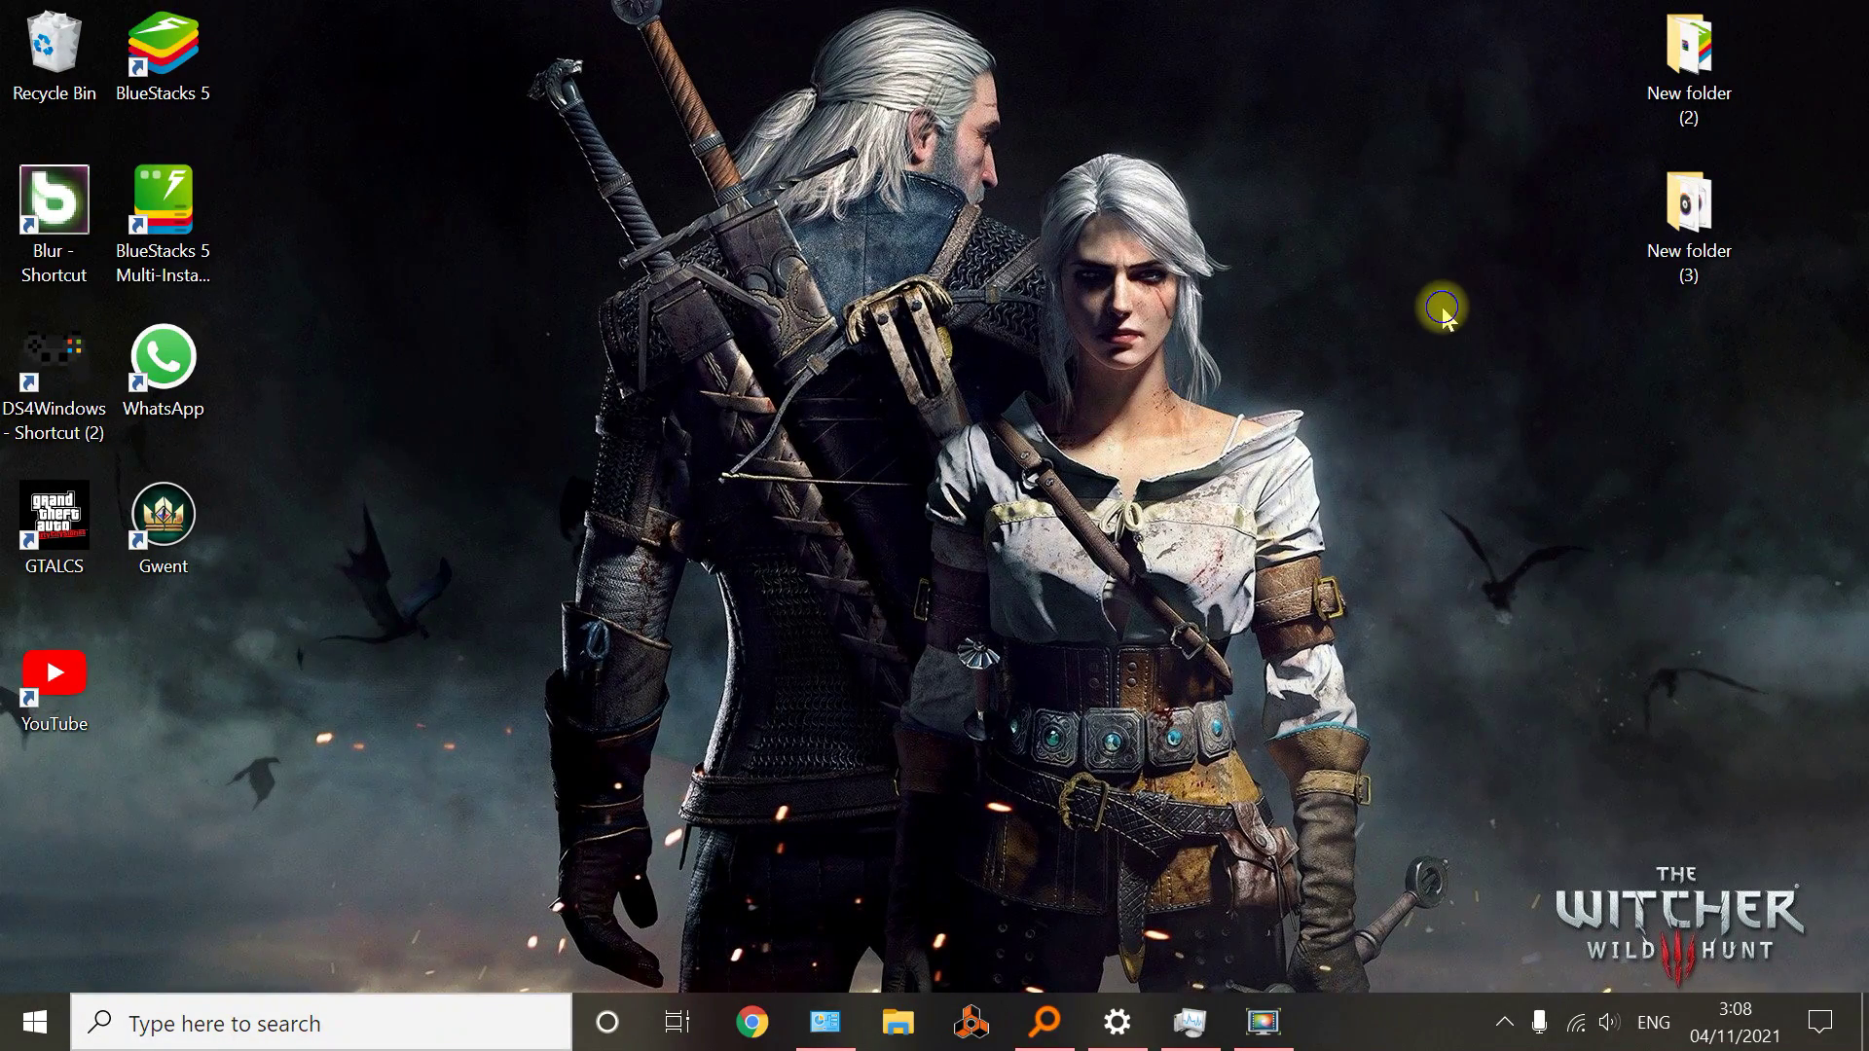
right_click(1443, 309)
click(1513, 394)
right_click(1428, 372)
click(1494, 463)
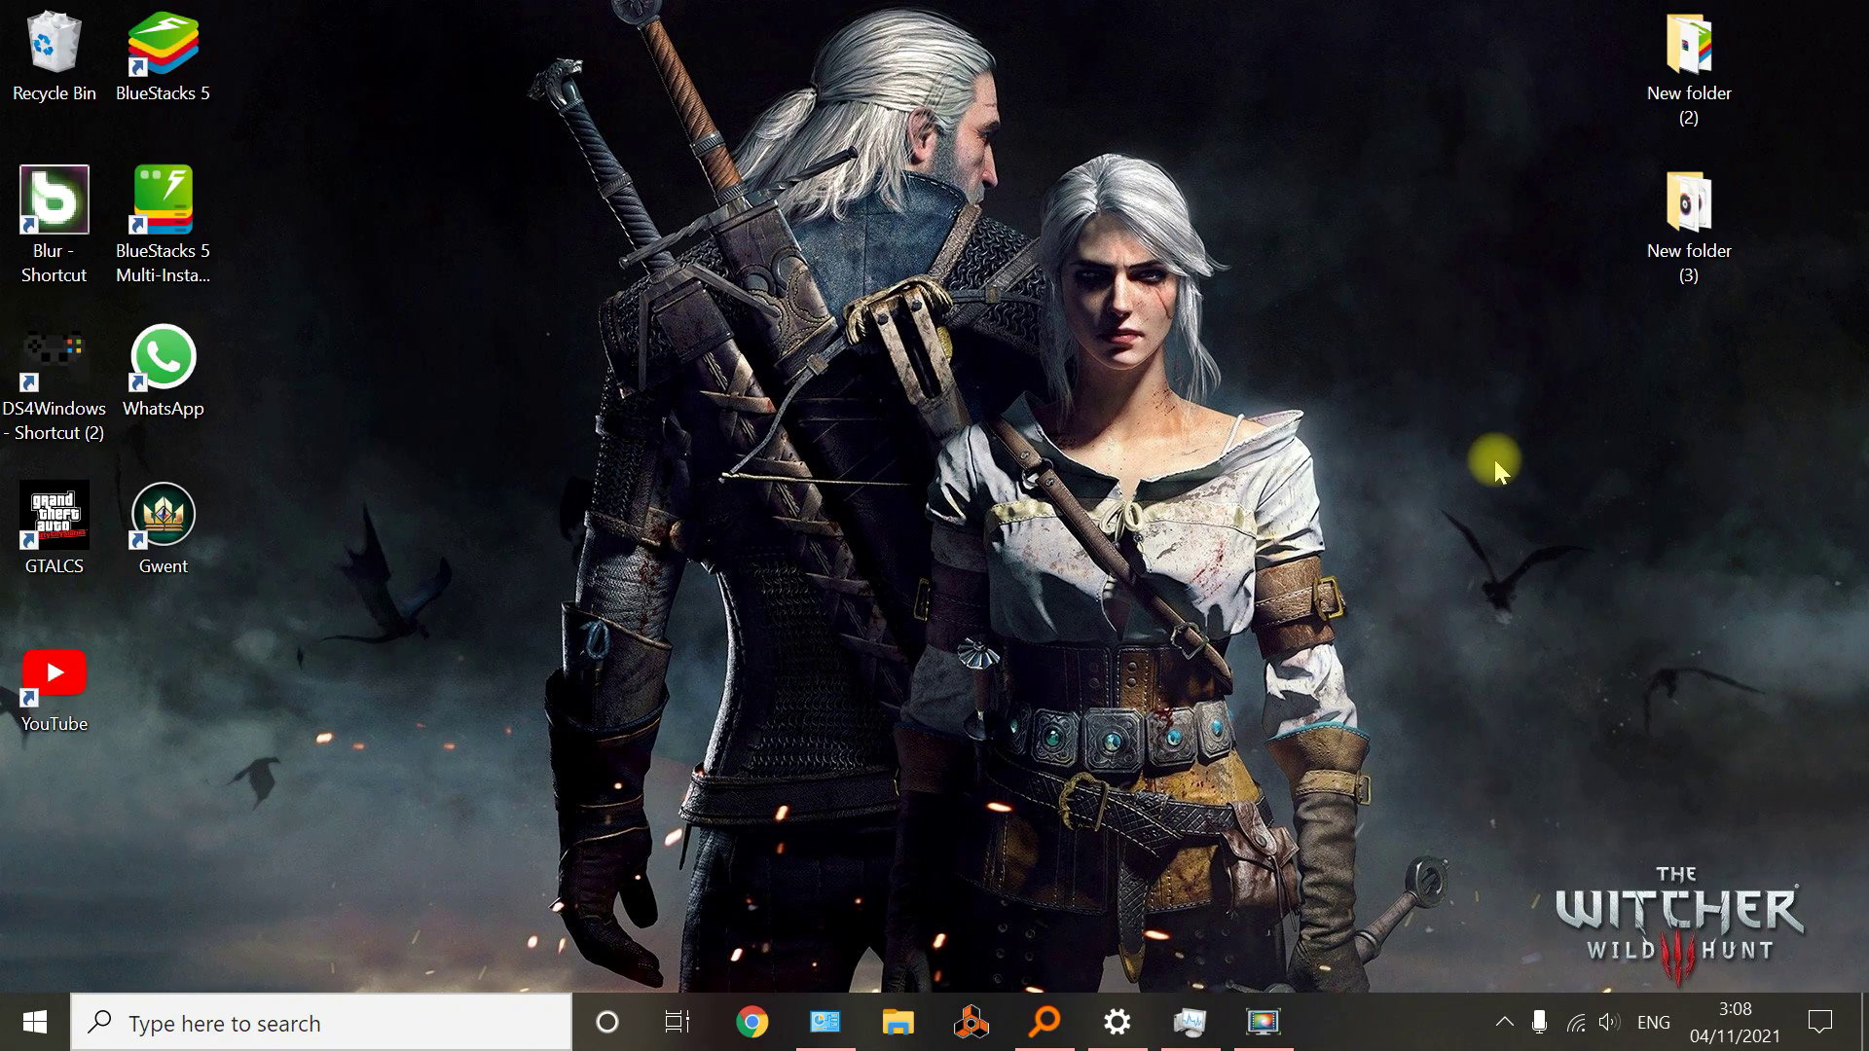
right_click(1445, 381)
click(1507, 464)
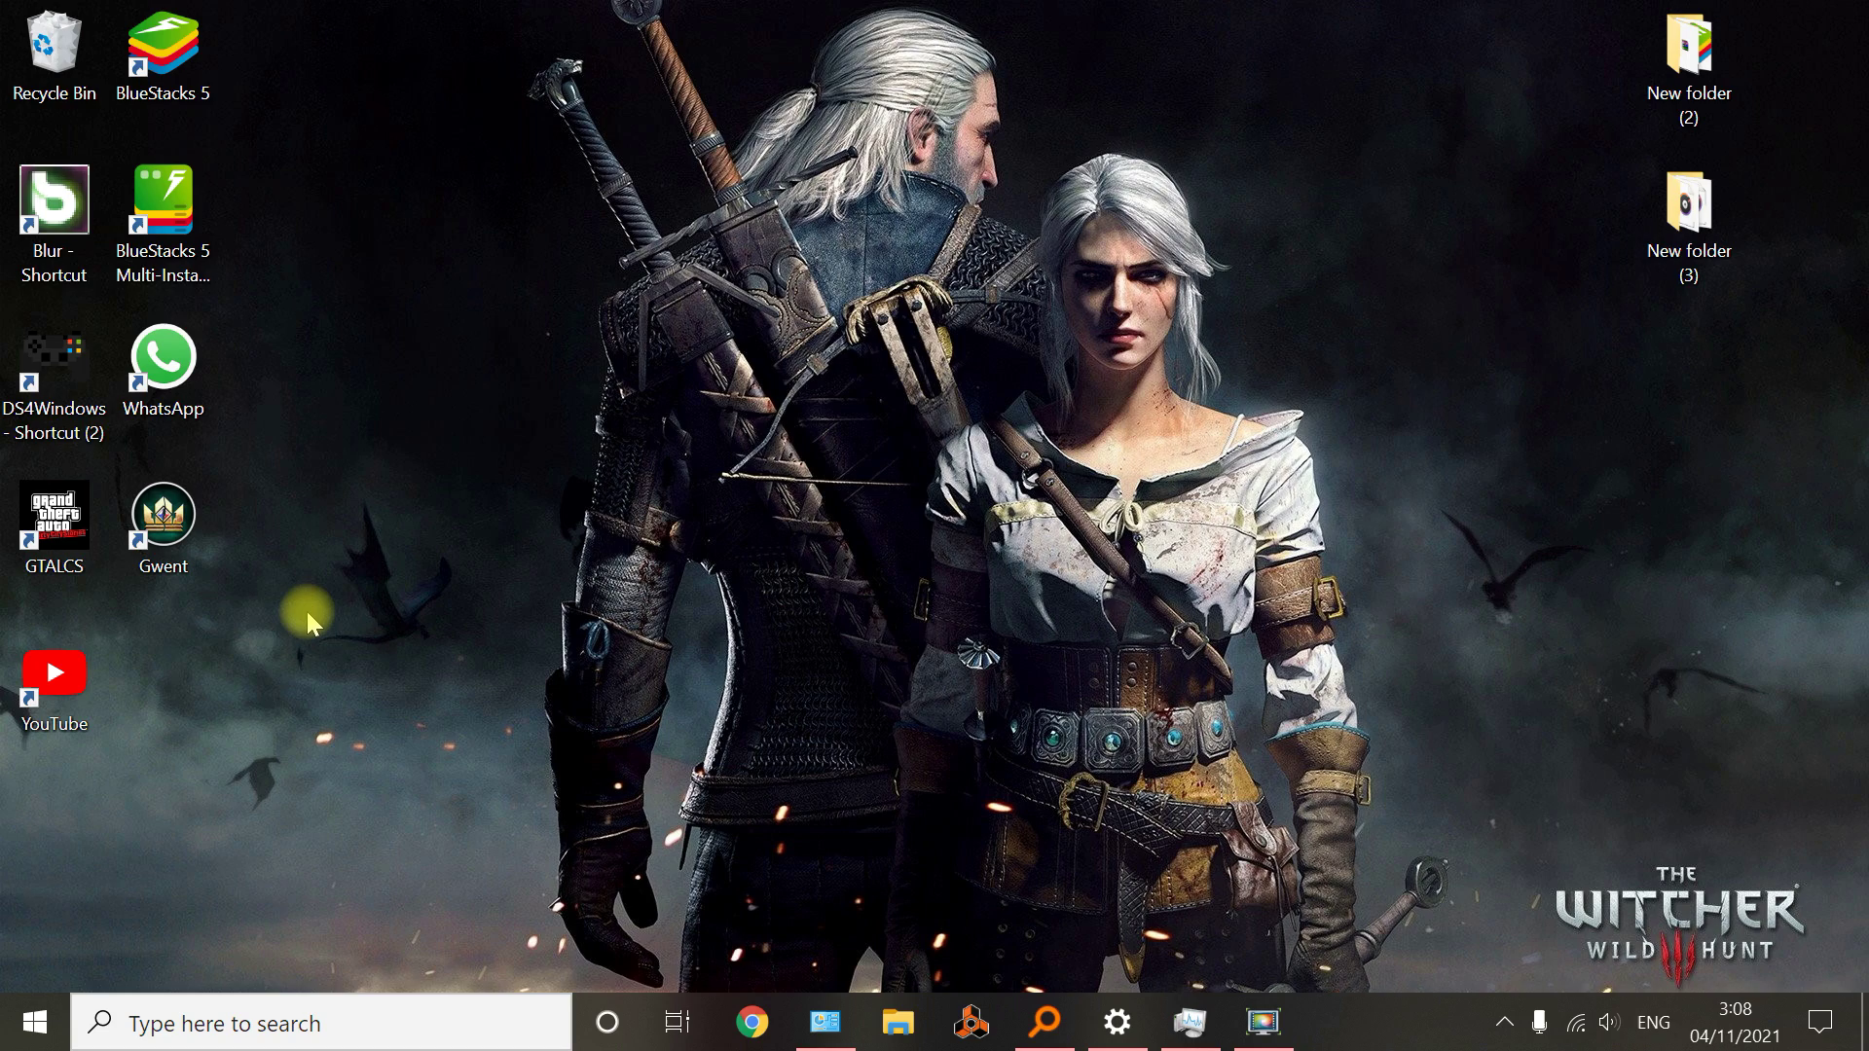
right_click(428, 433)
click(502, 516)
In Chrome, search Google for 'gog galaxy download'.
click(750, 1024)
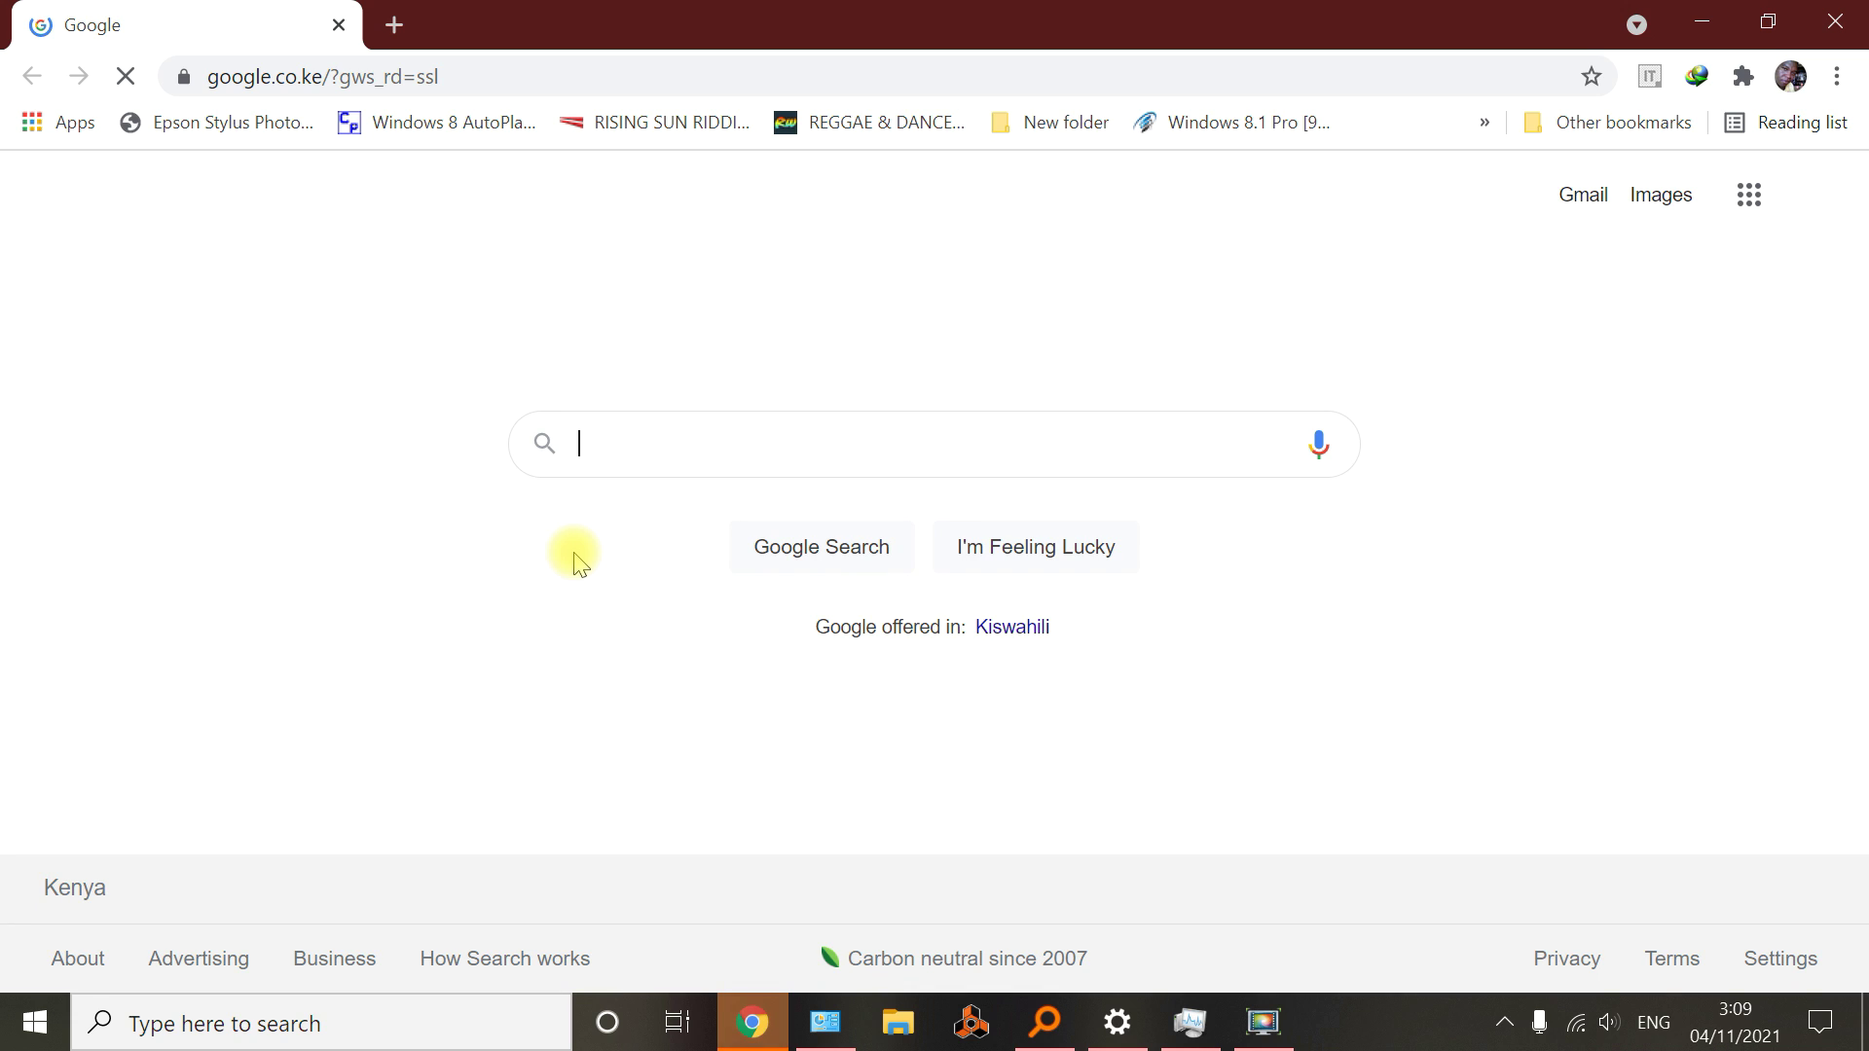
click(606, 445)
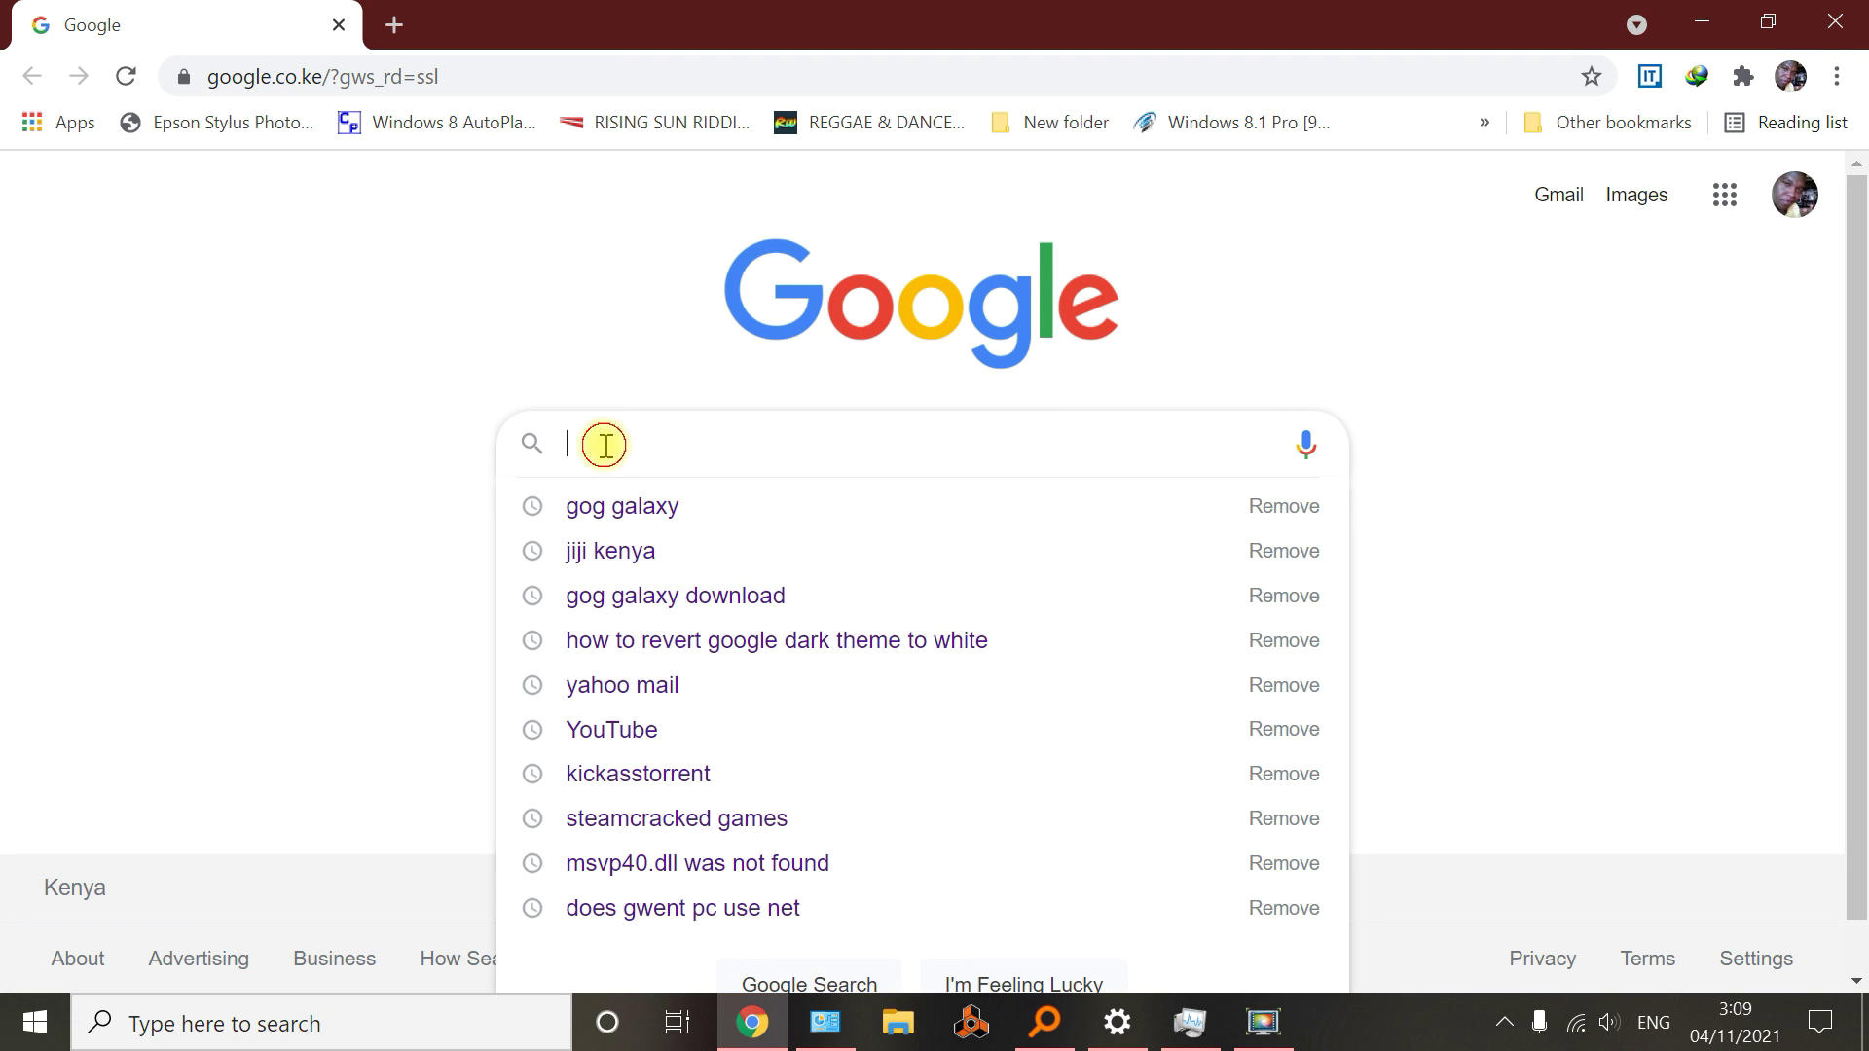
text(go)
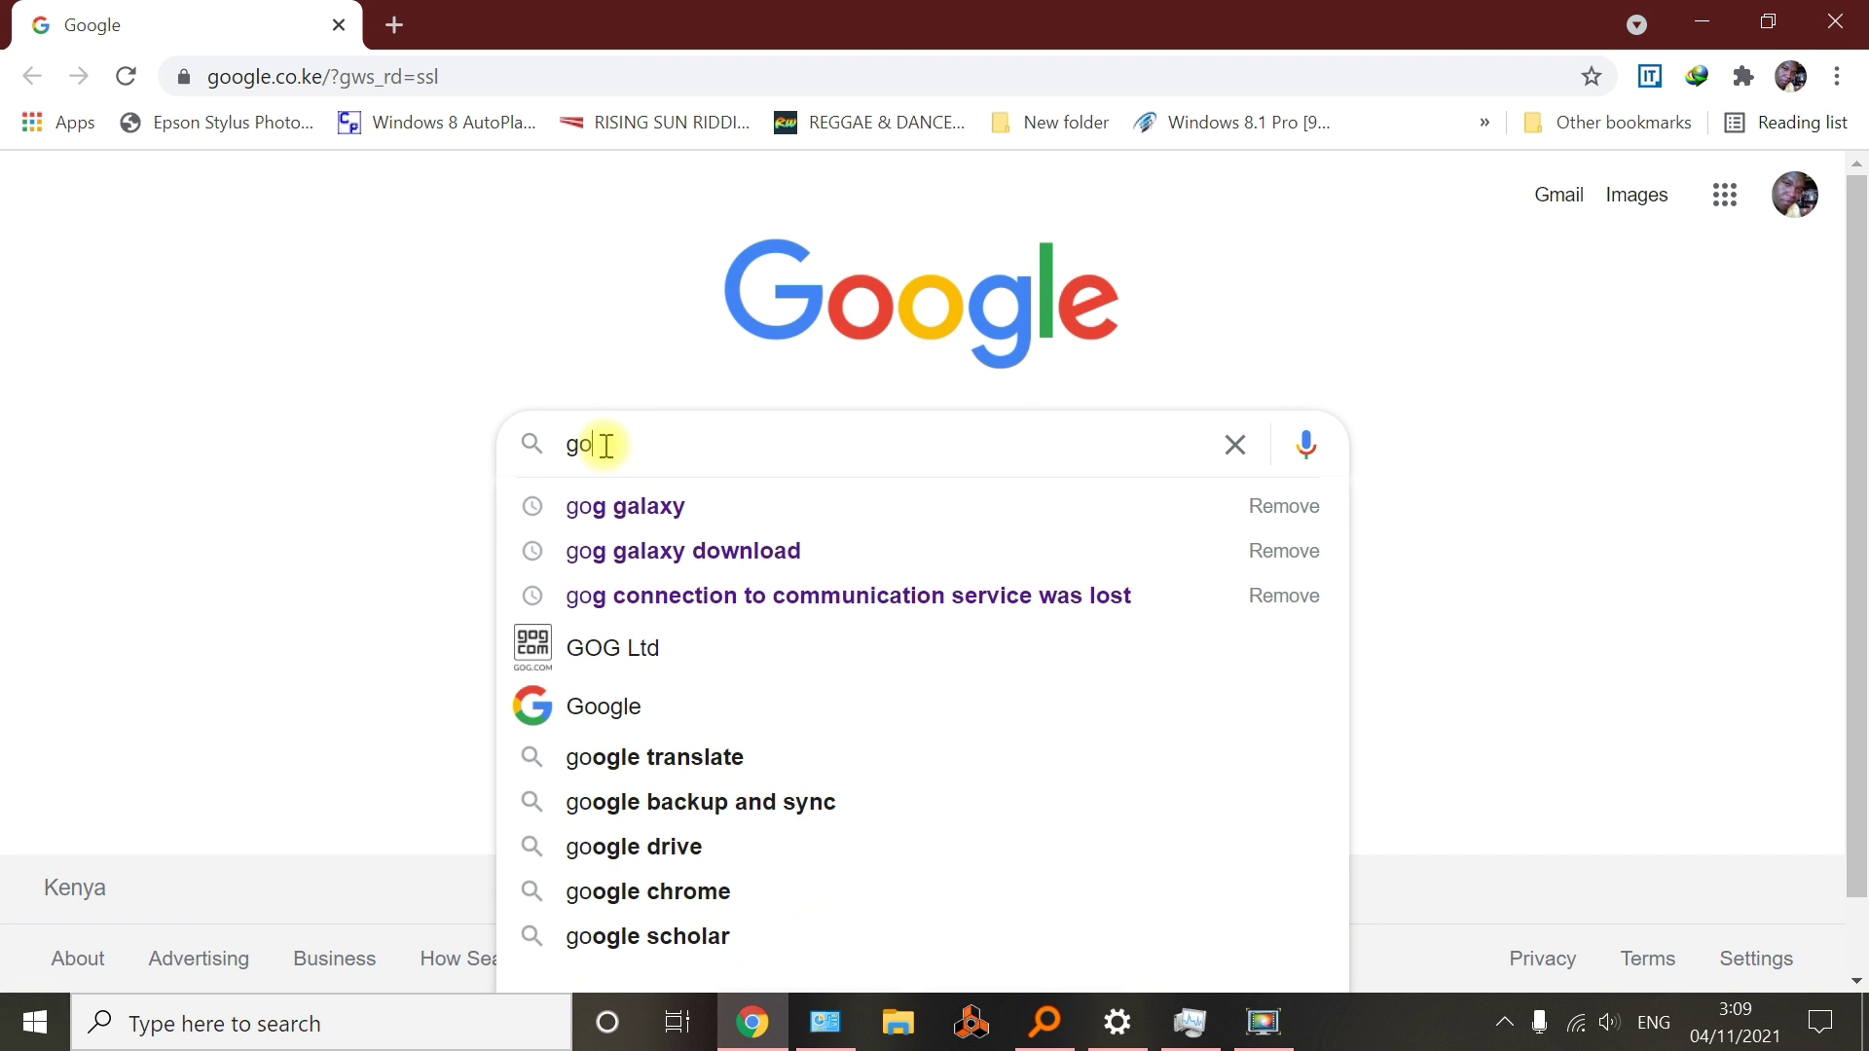
text(g gala)
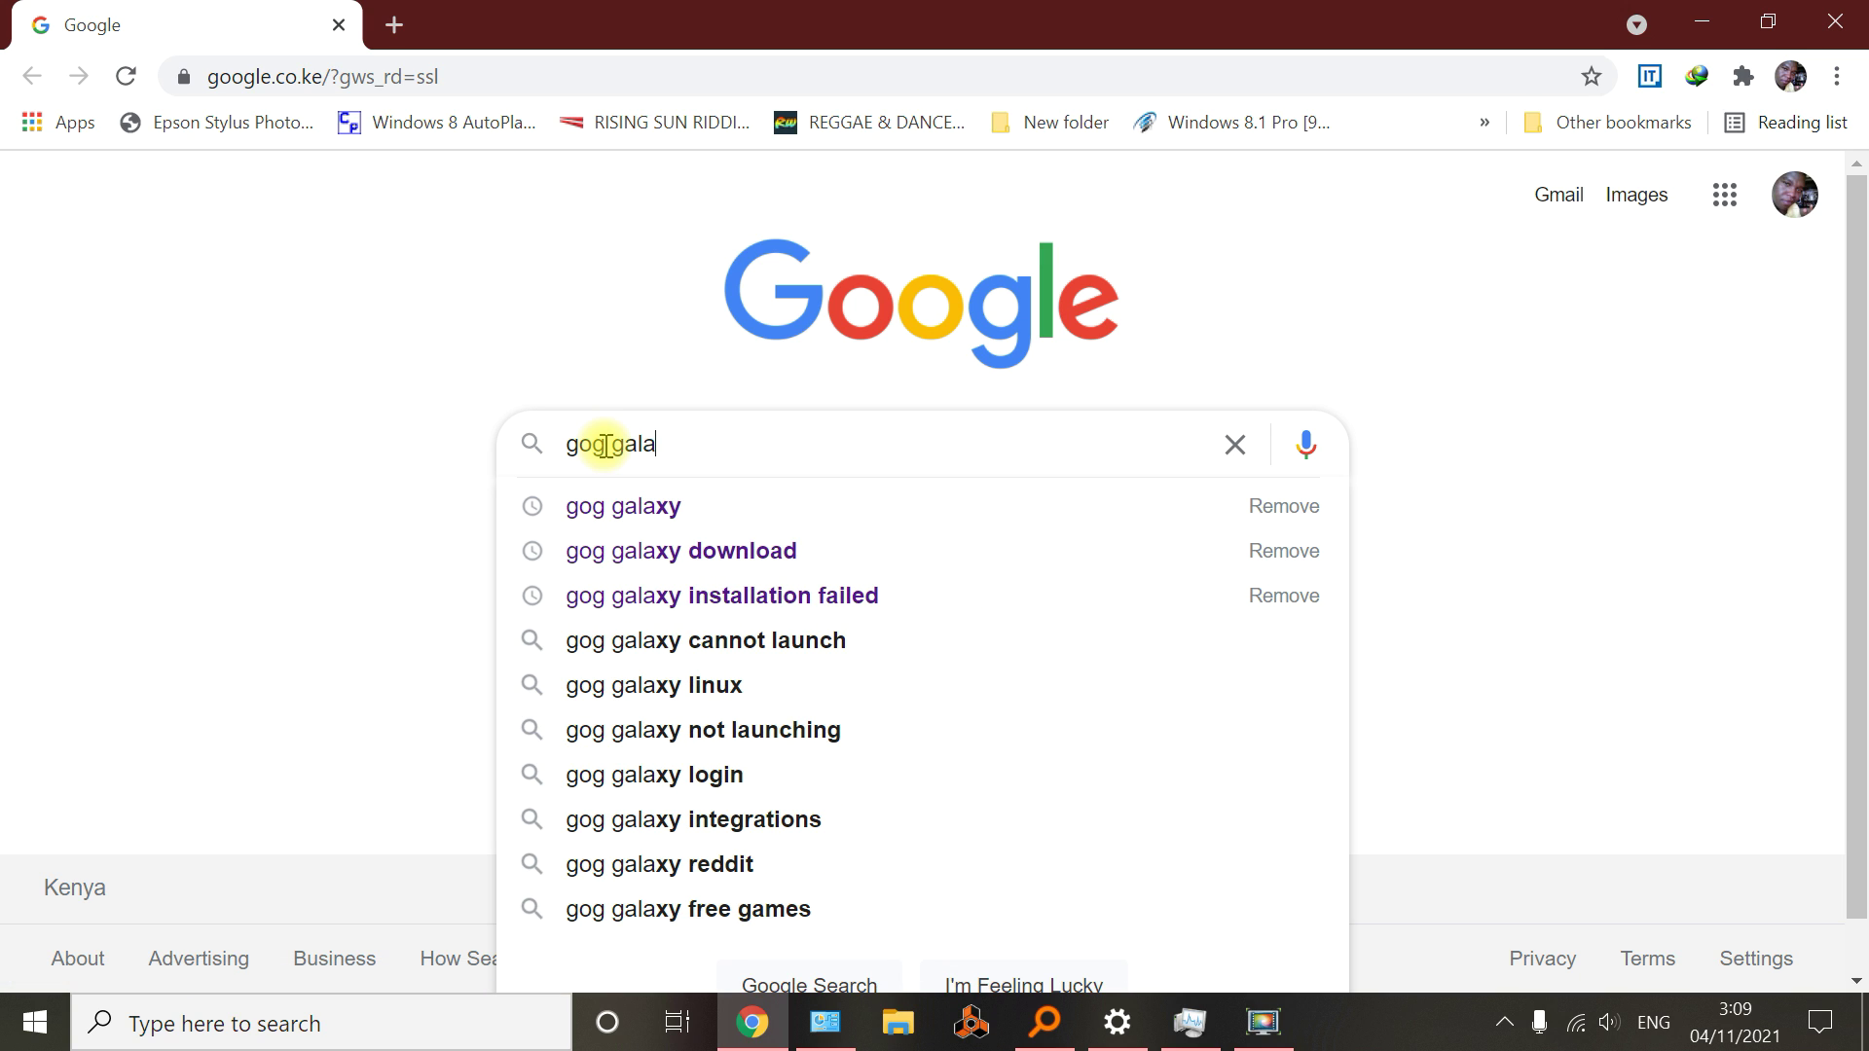
text(xy d)
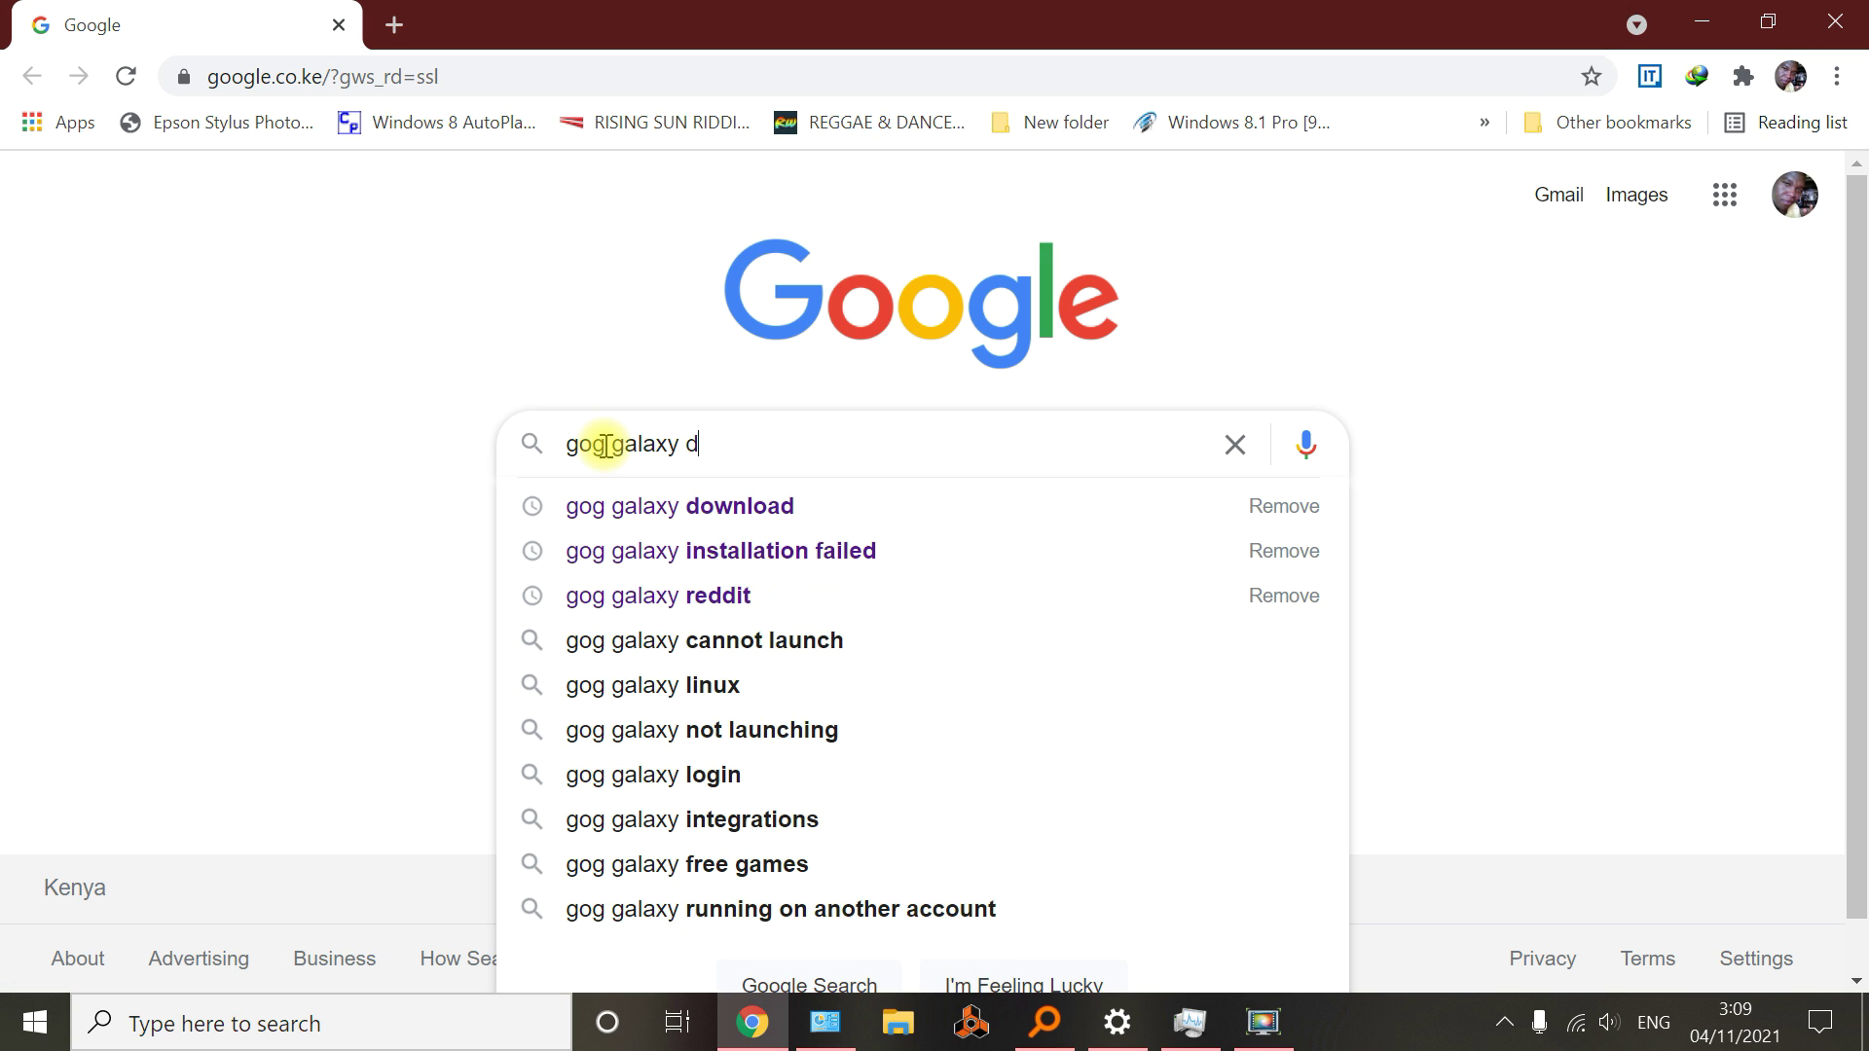
text(ownloa)
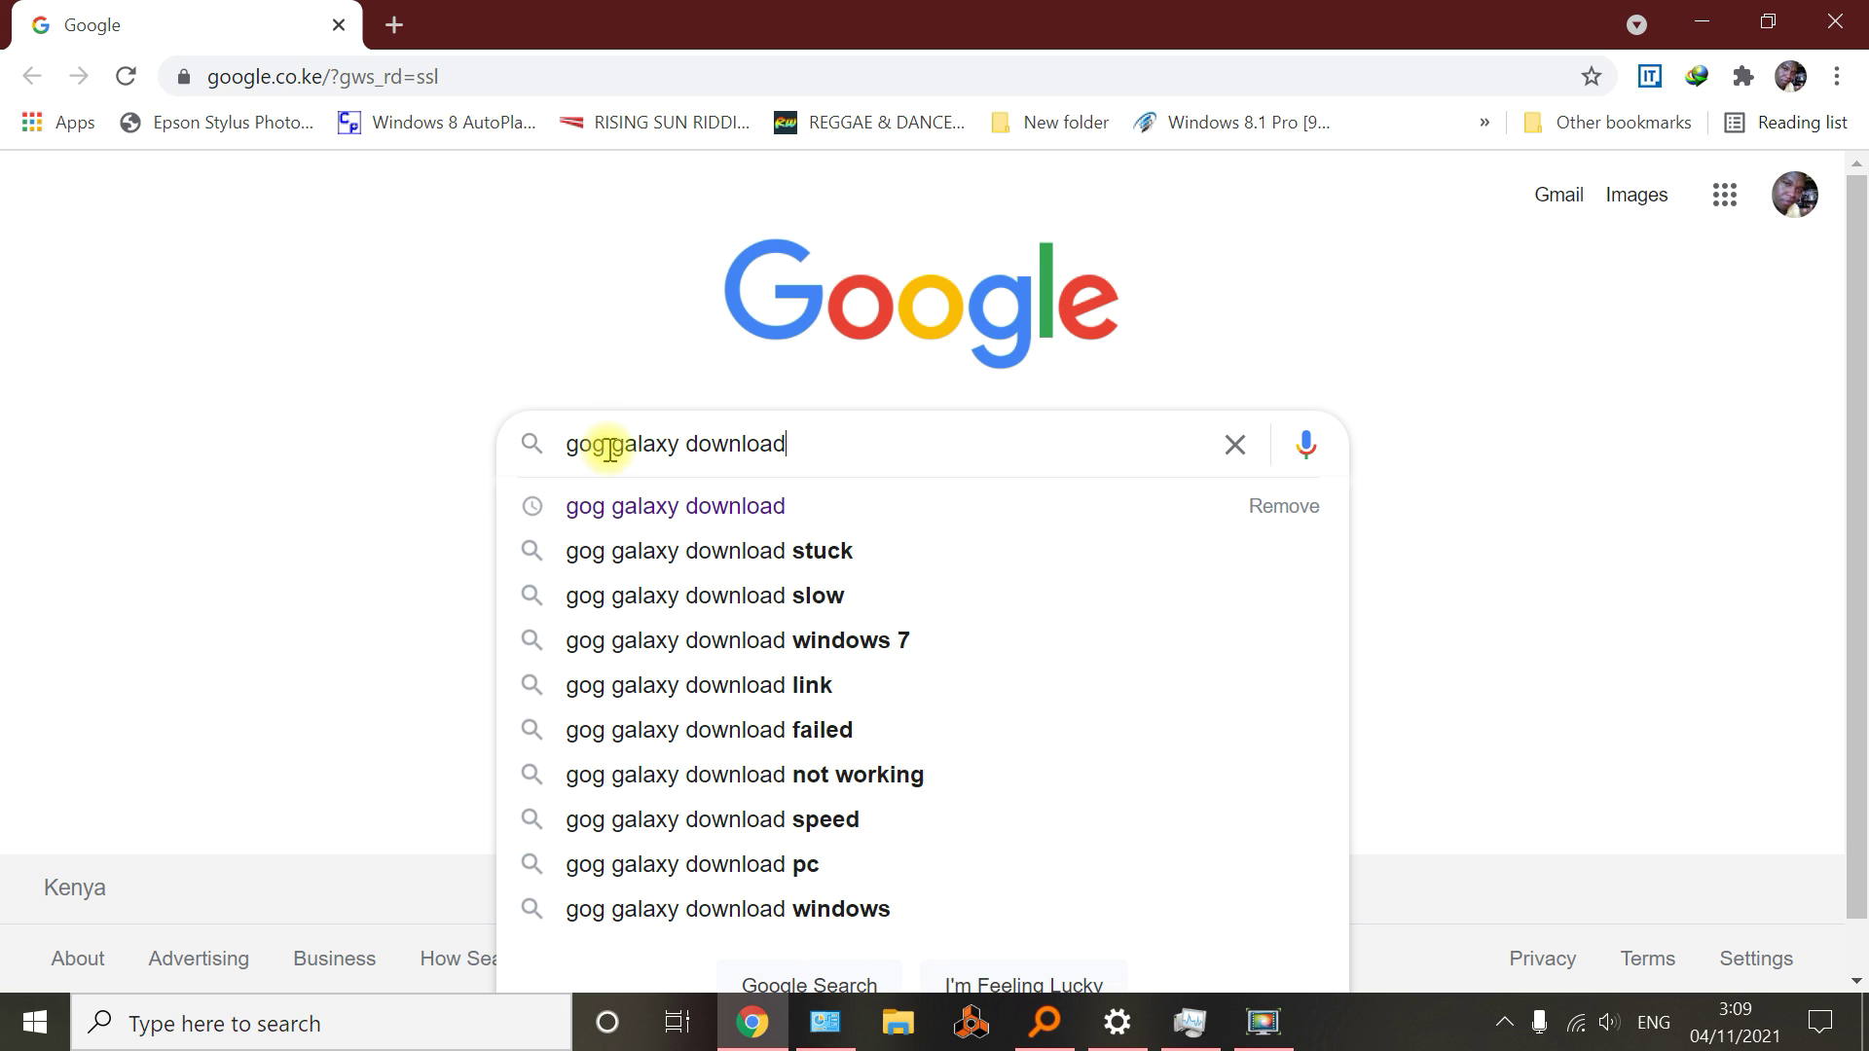
text(d)
click(667, 506)
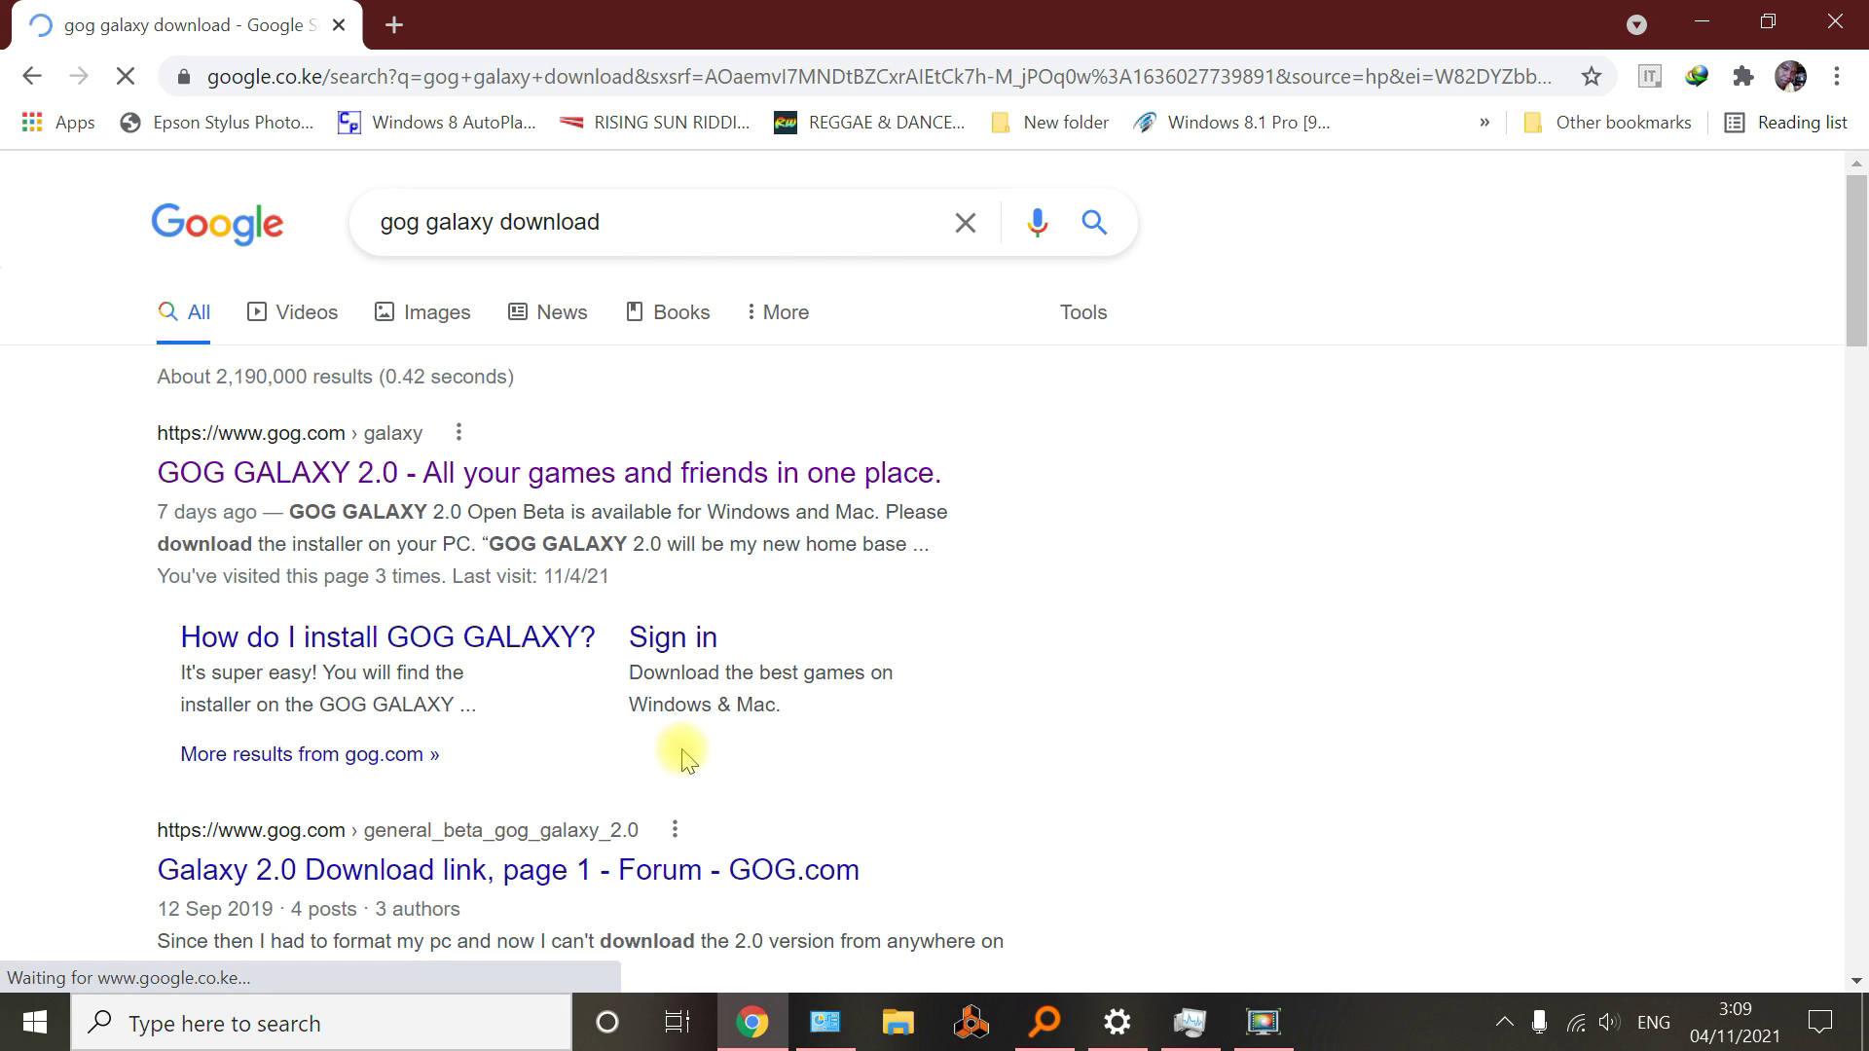
Open the GOG GALAXY 2.0 page on gog.com and scroll through it.
click(375, 477)
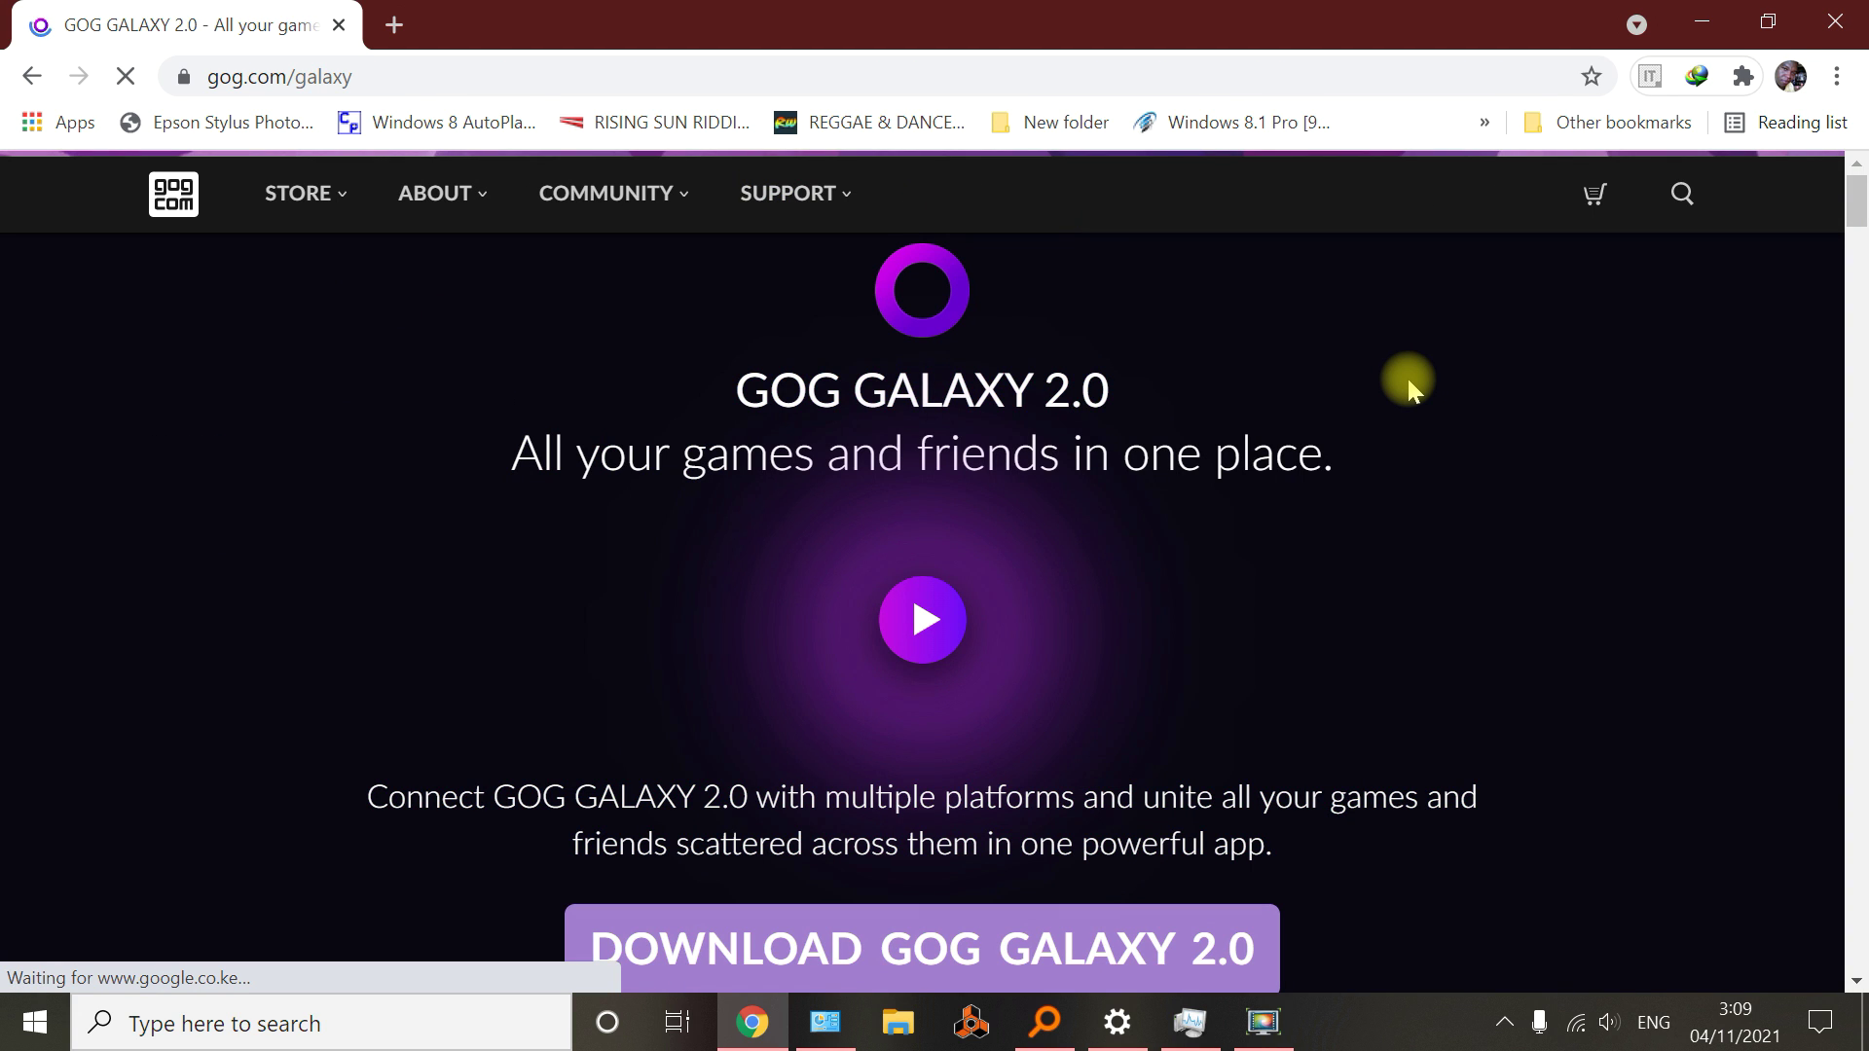
scroll(1305, 501, down, 6)
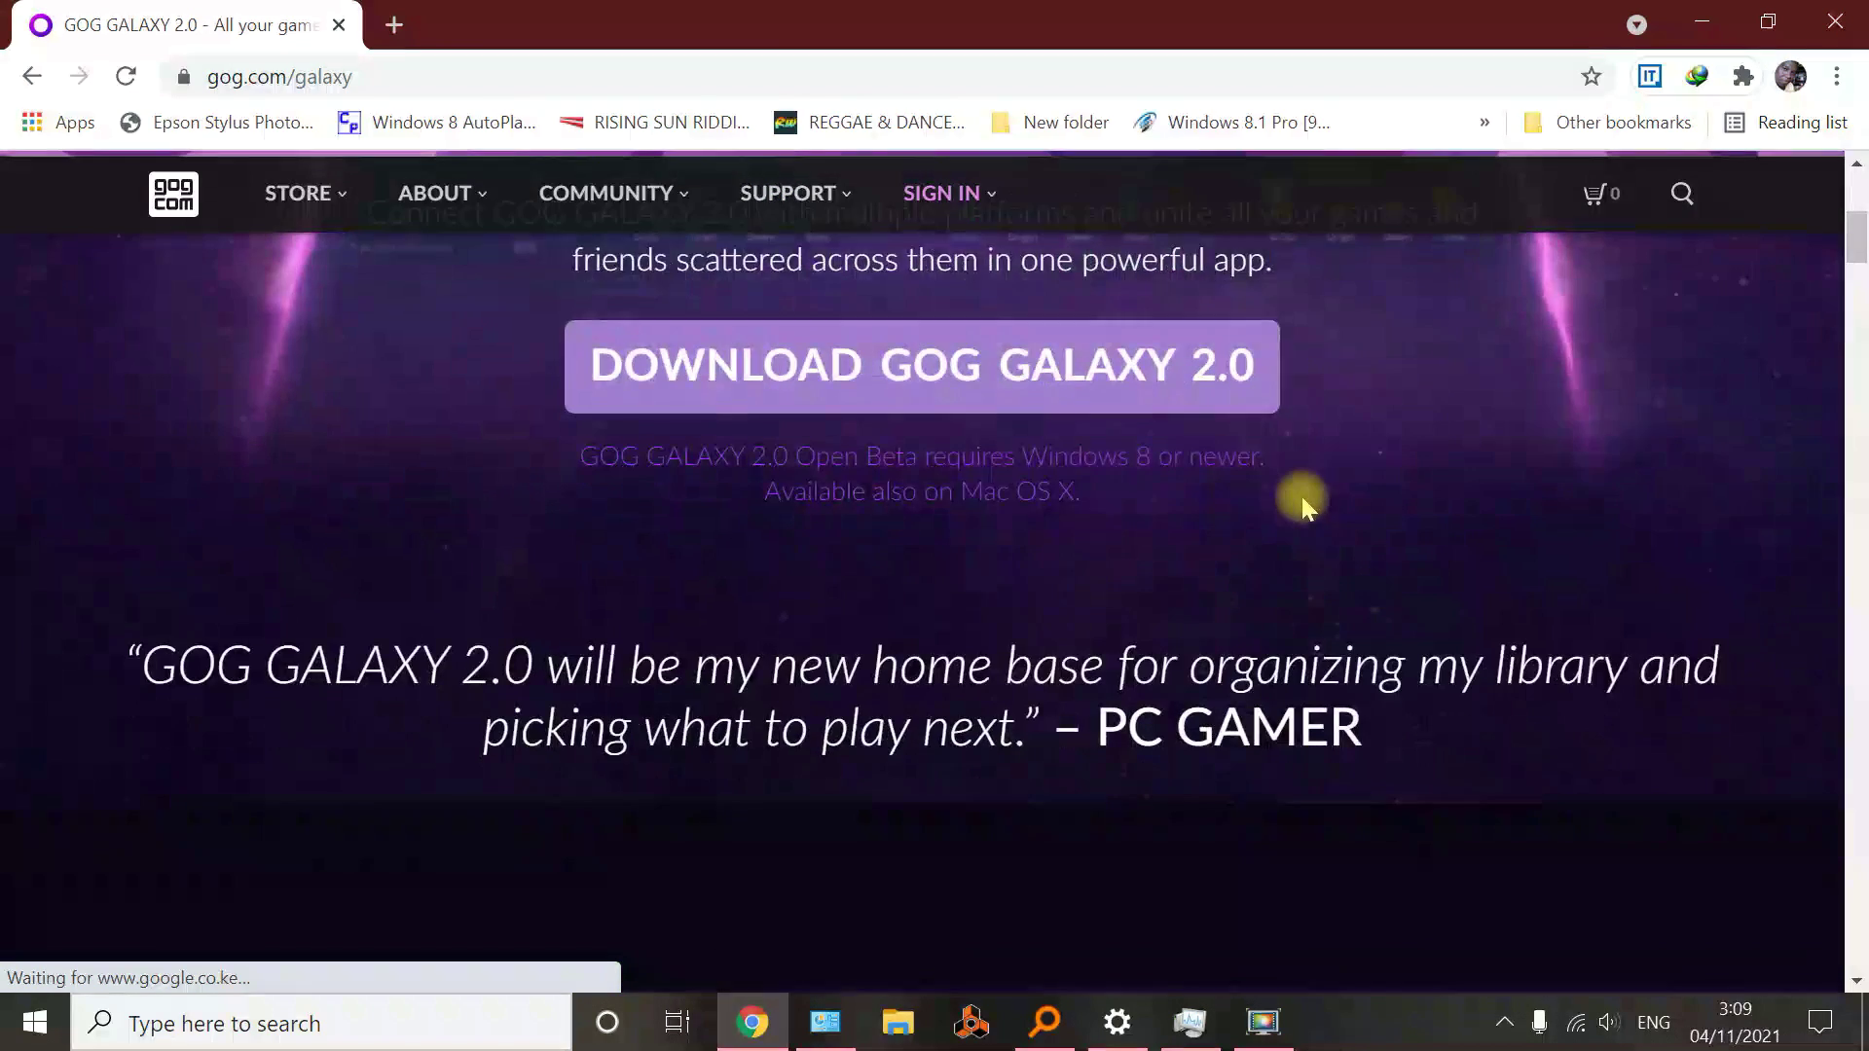
scroll(1302, 502, down, 12)
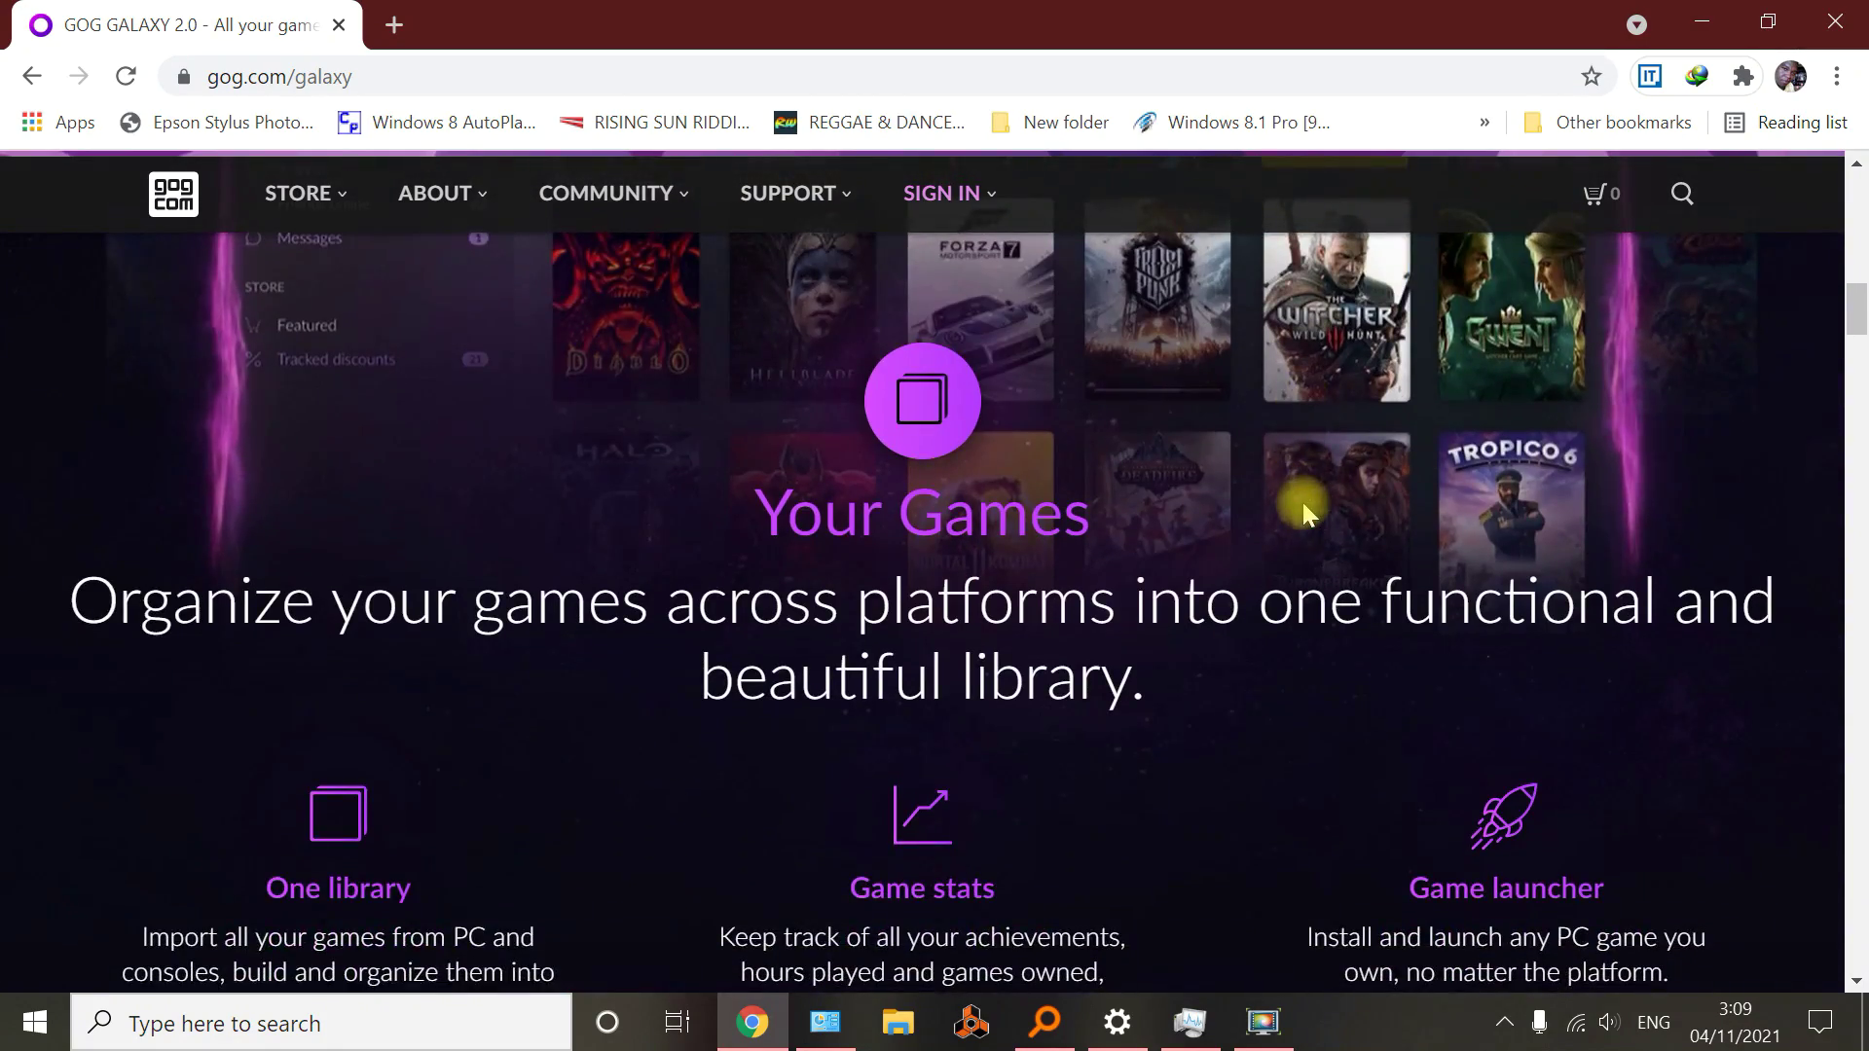
scroll(1302, 502, down, 3)
scroll(1302, 505, down, 7)
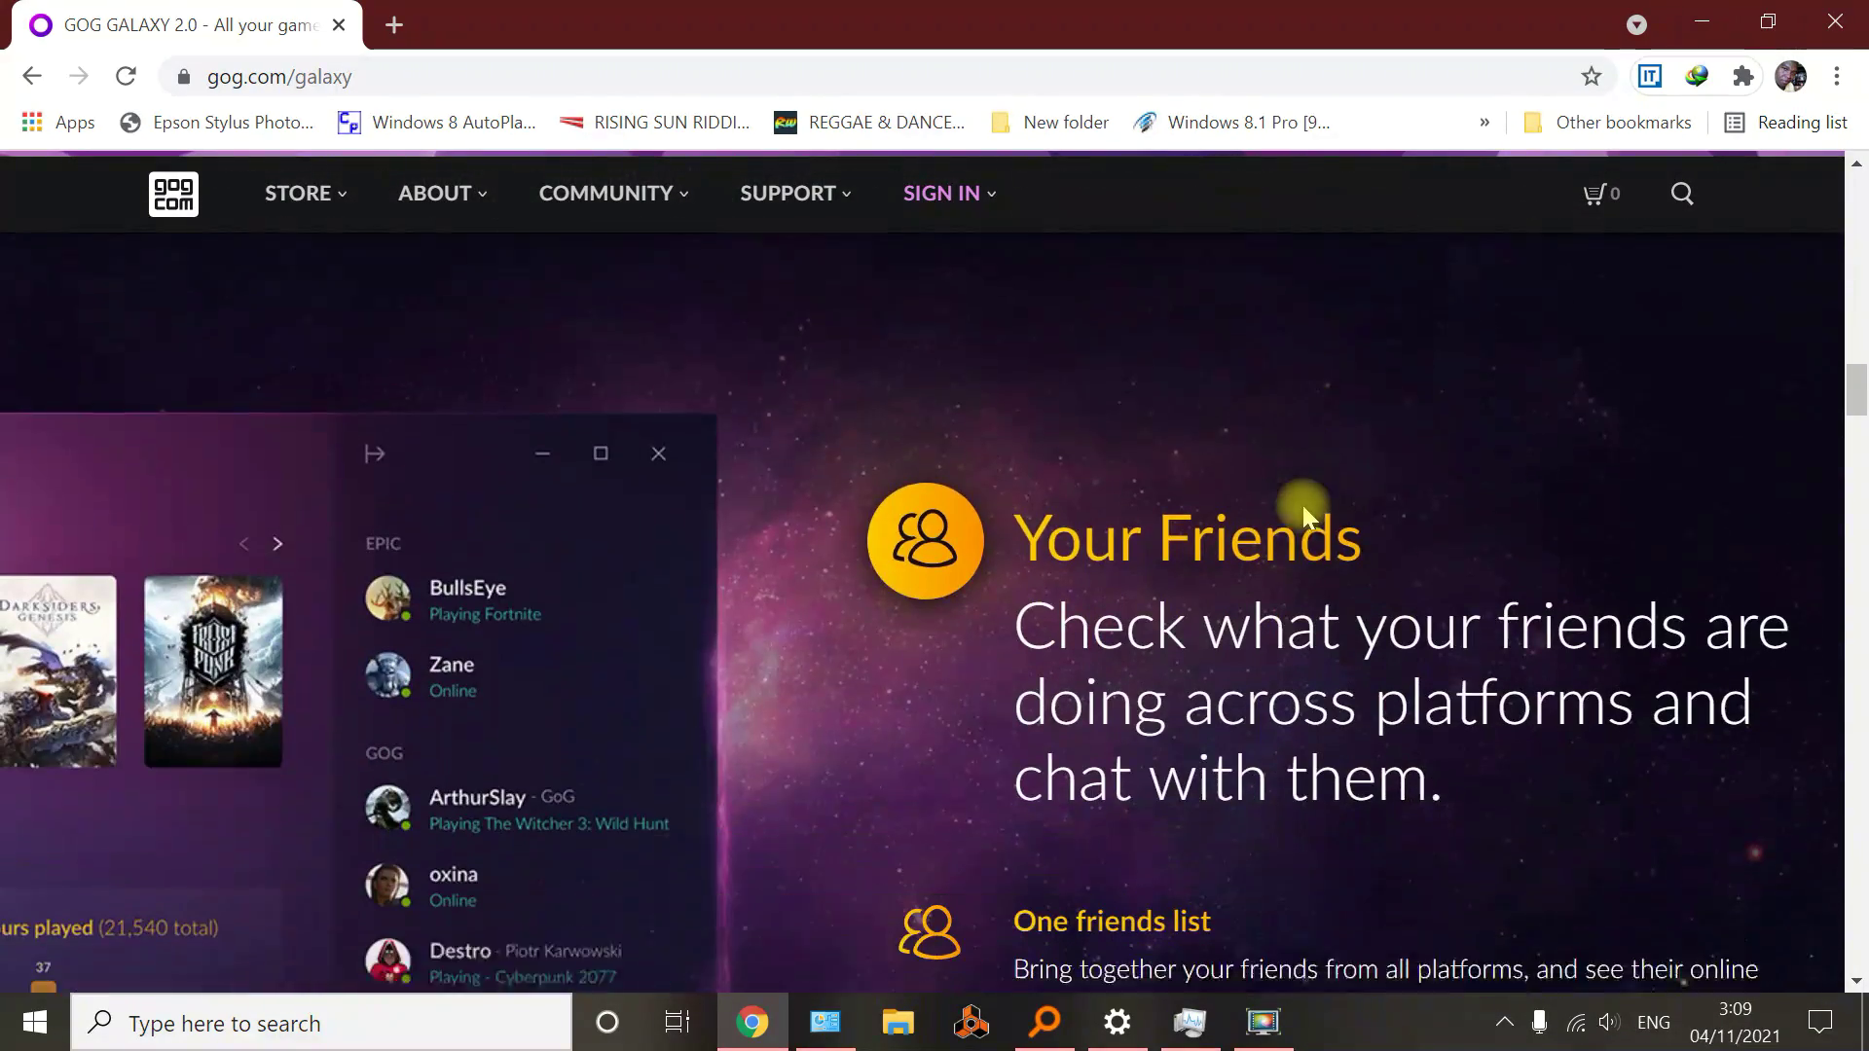
scroll(1305, 505, down, 10)
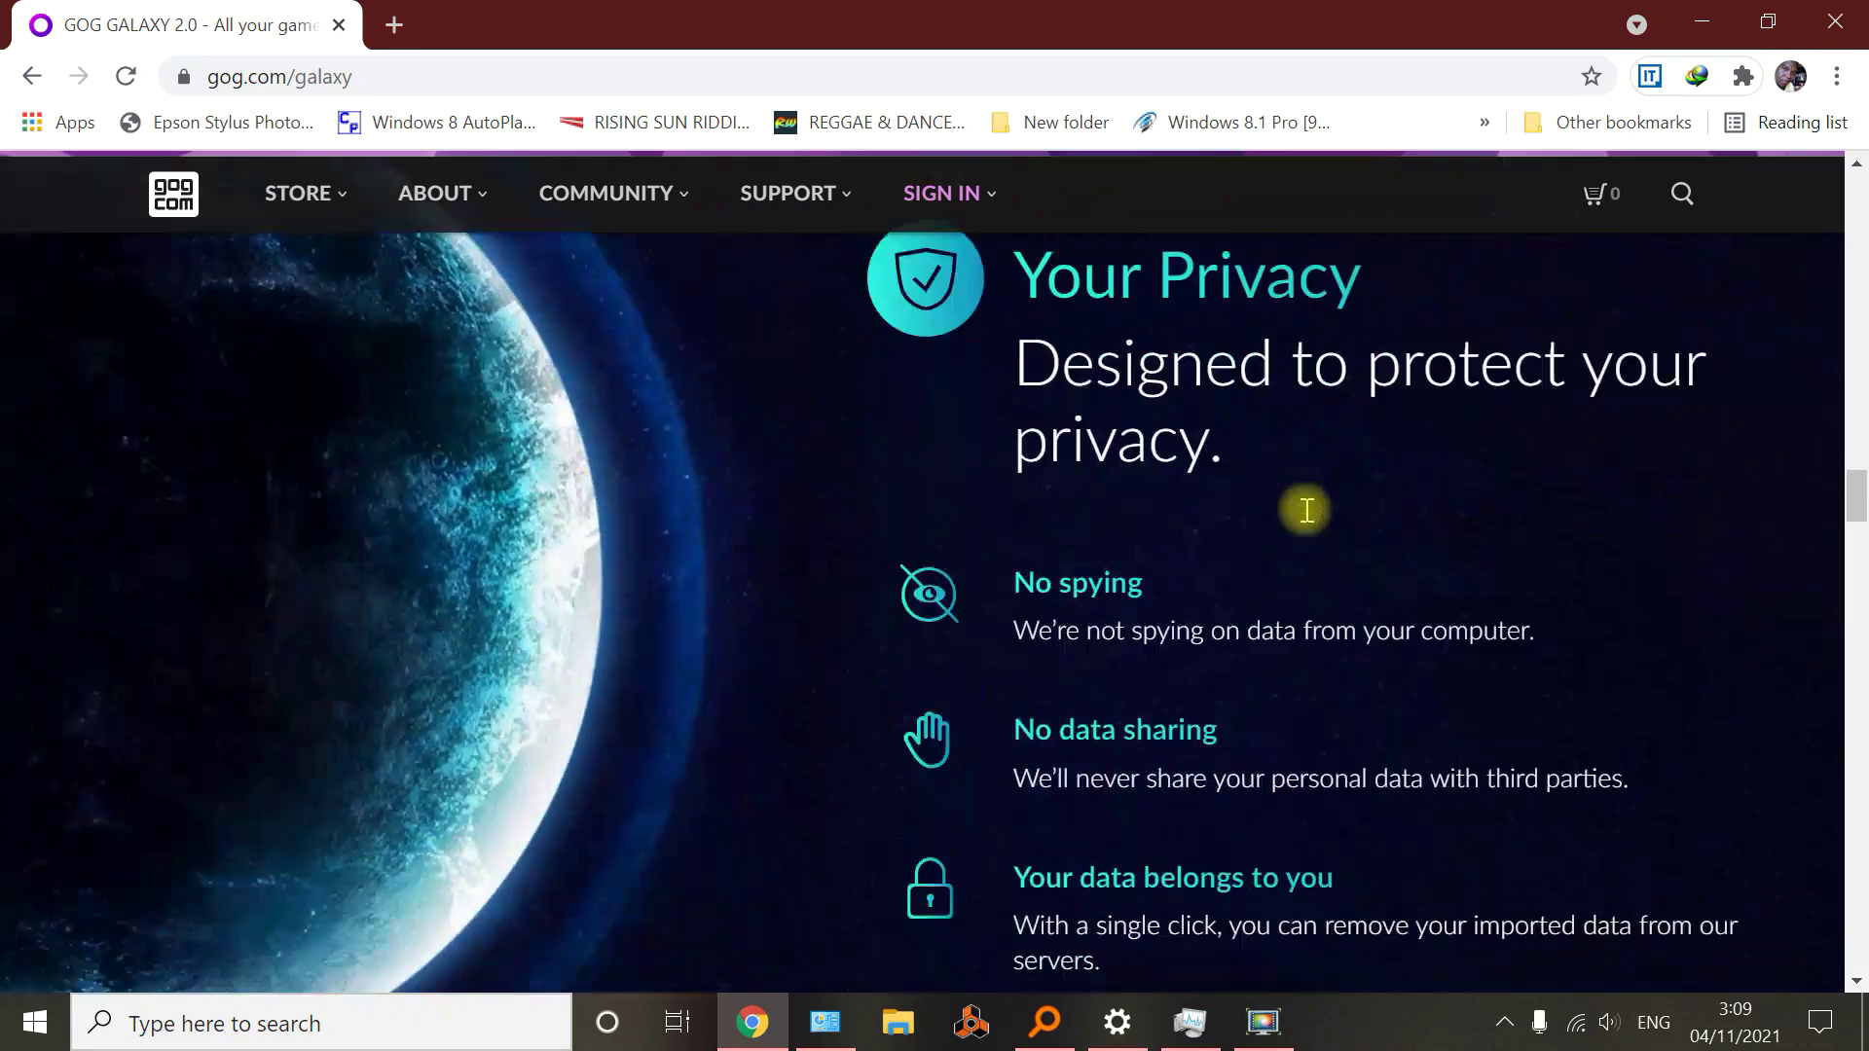
scroll(1304, 511, up, 3)
scroll(1305, 510, down, 7)
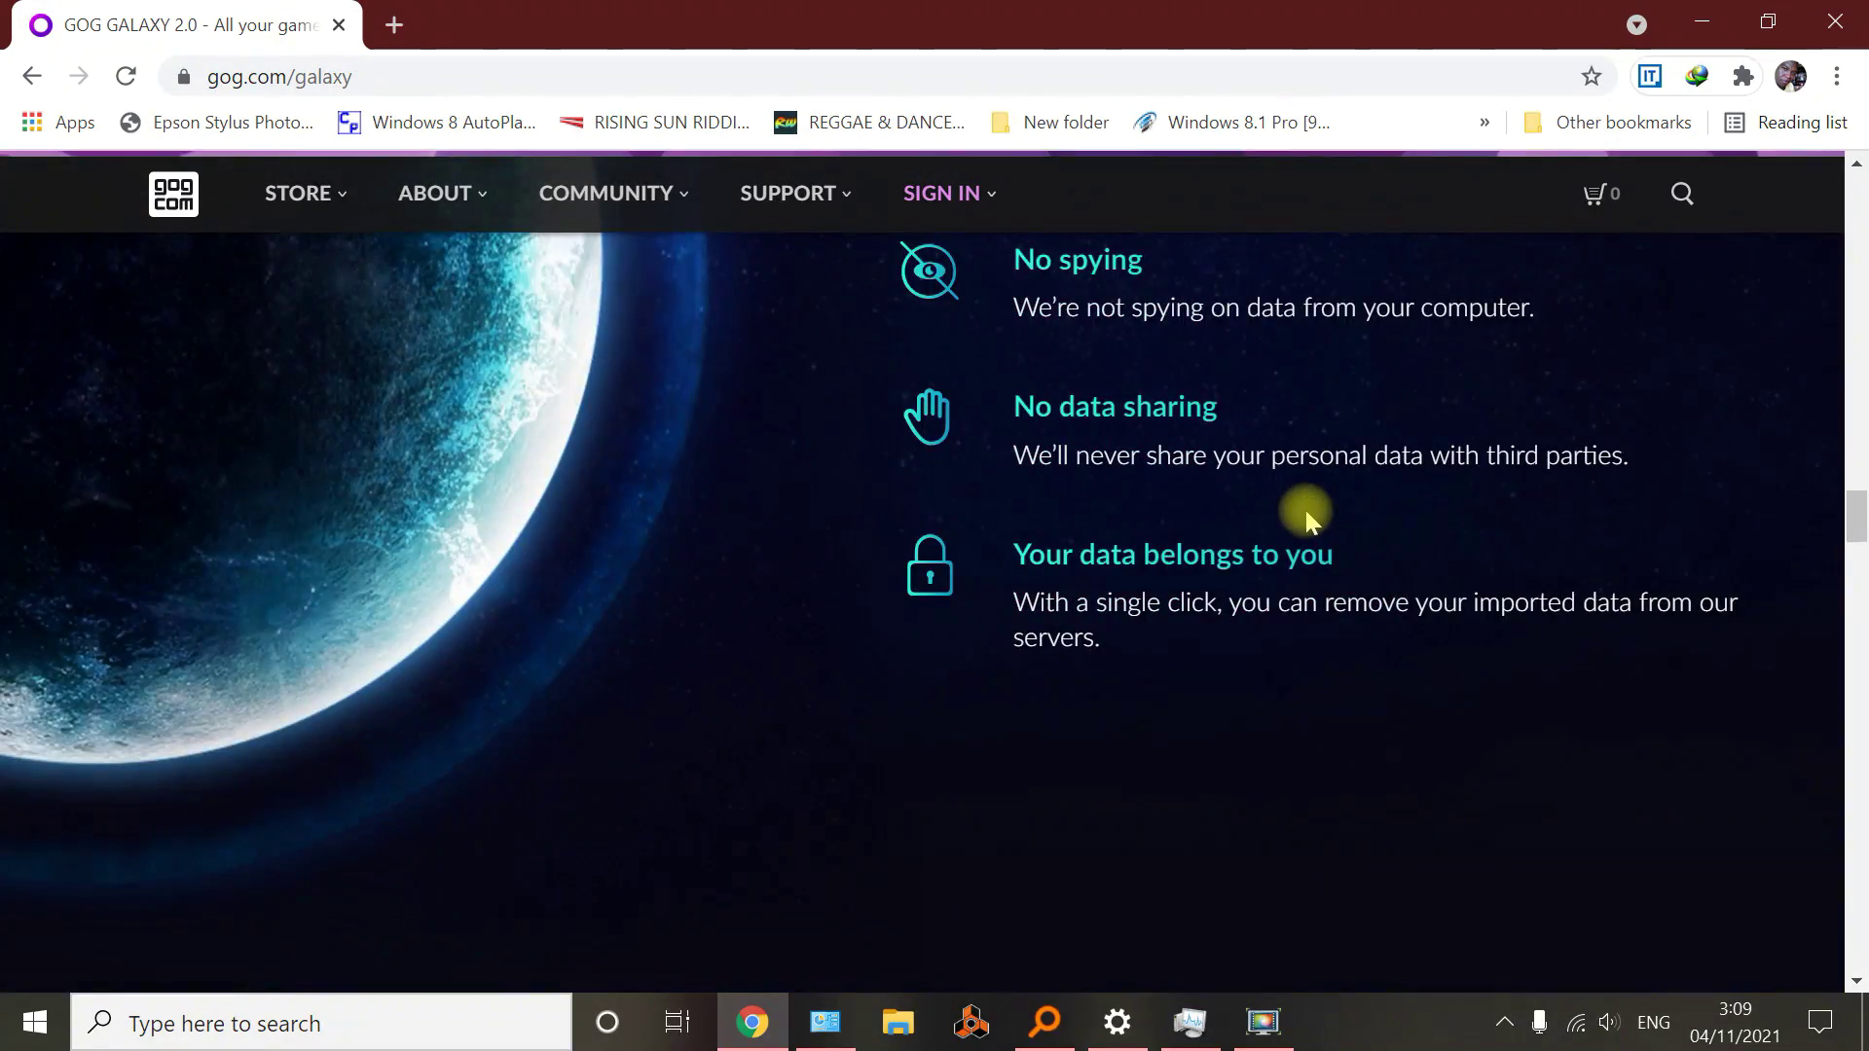
scroll(1306, 507, down, 10)
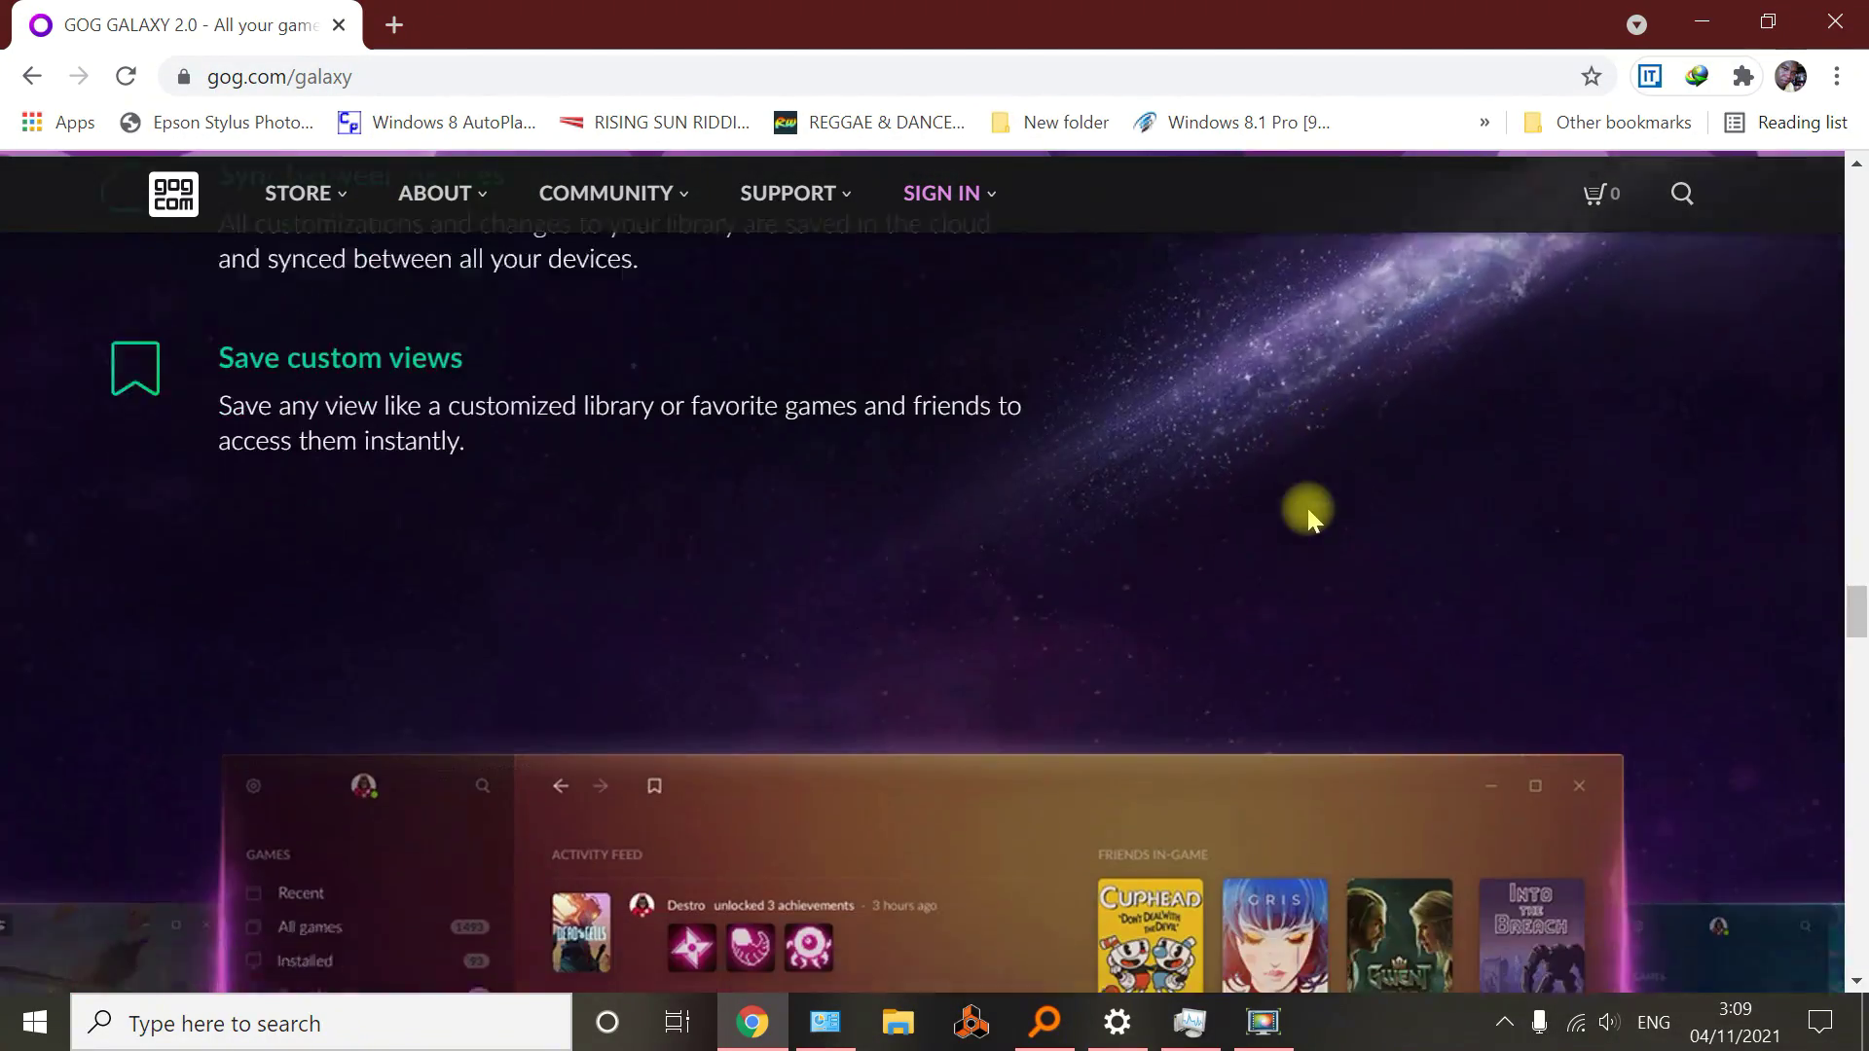
scroll(1307, 508, down, 6)
scroll(1306, 508, up, 4)
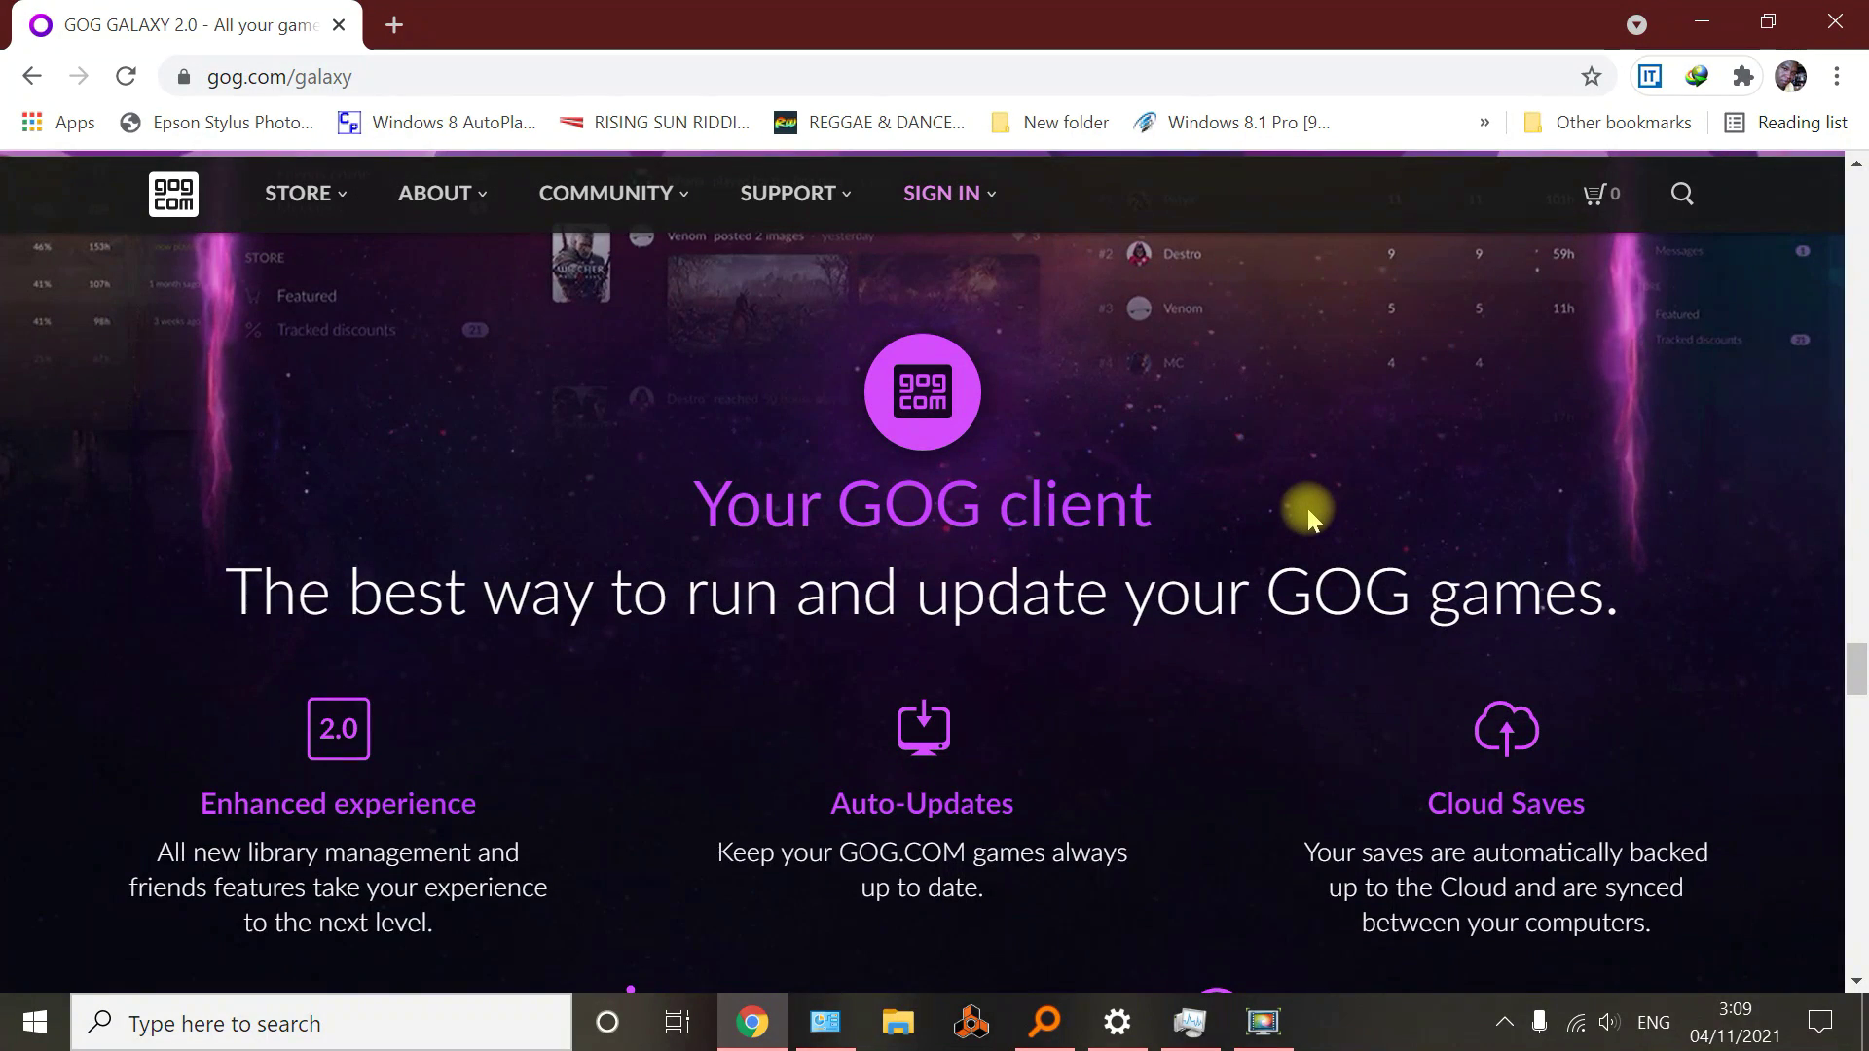
scroll(1306, 508, down, 8)
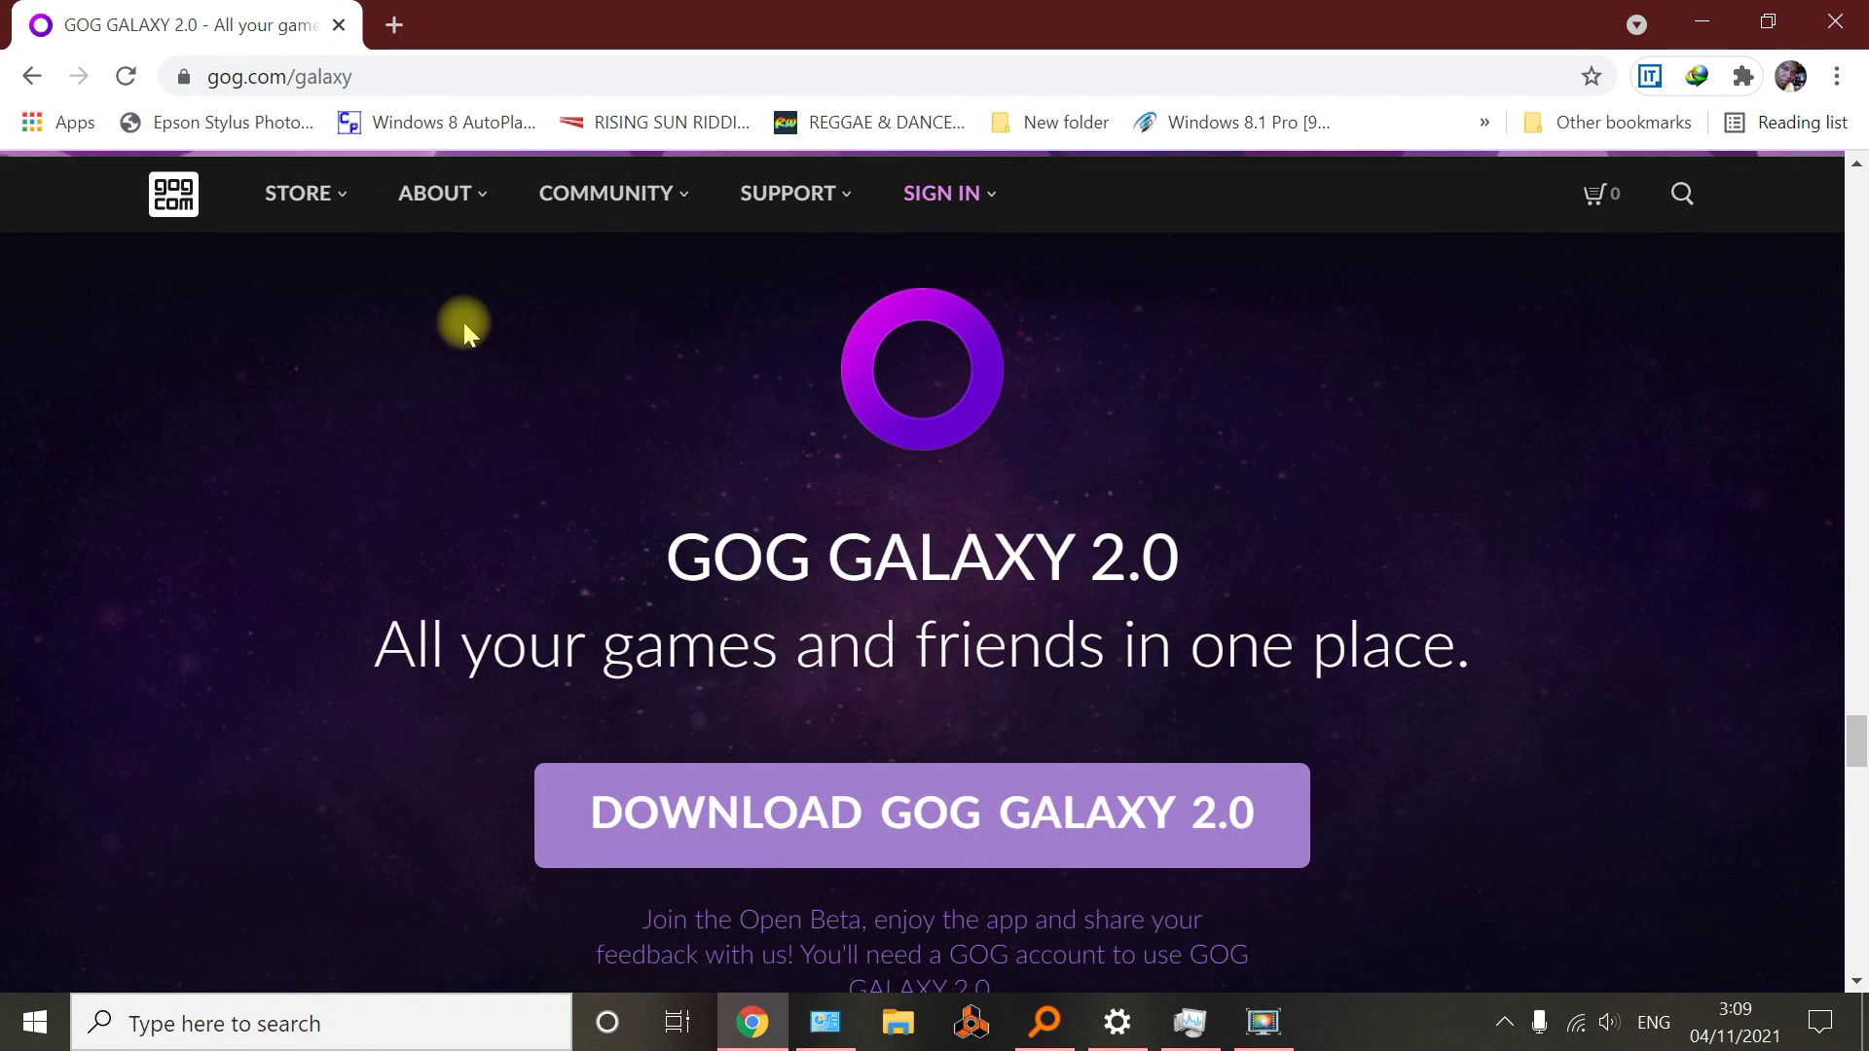
Start downloading the GOG GALAXY 2.0 installer from the gog.com/galaxy page.
drag(471, 428, 1559, 898)
click(1547, 562)
scroll(1002, 805, down, 3)
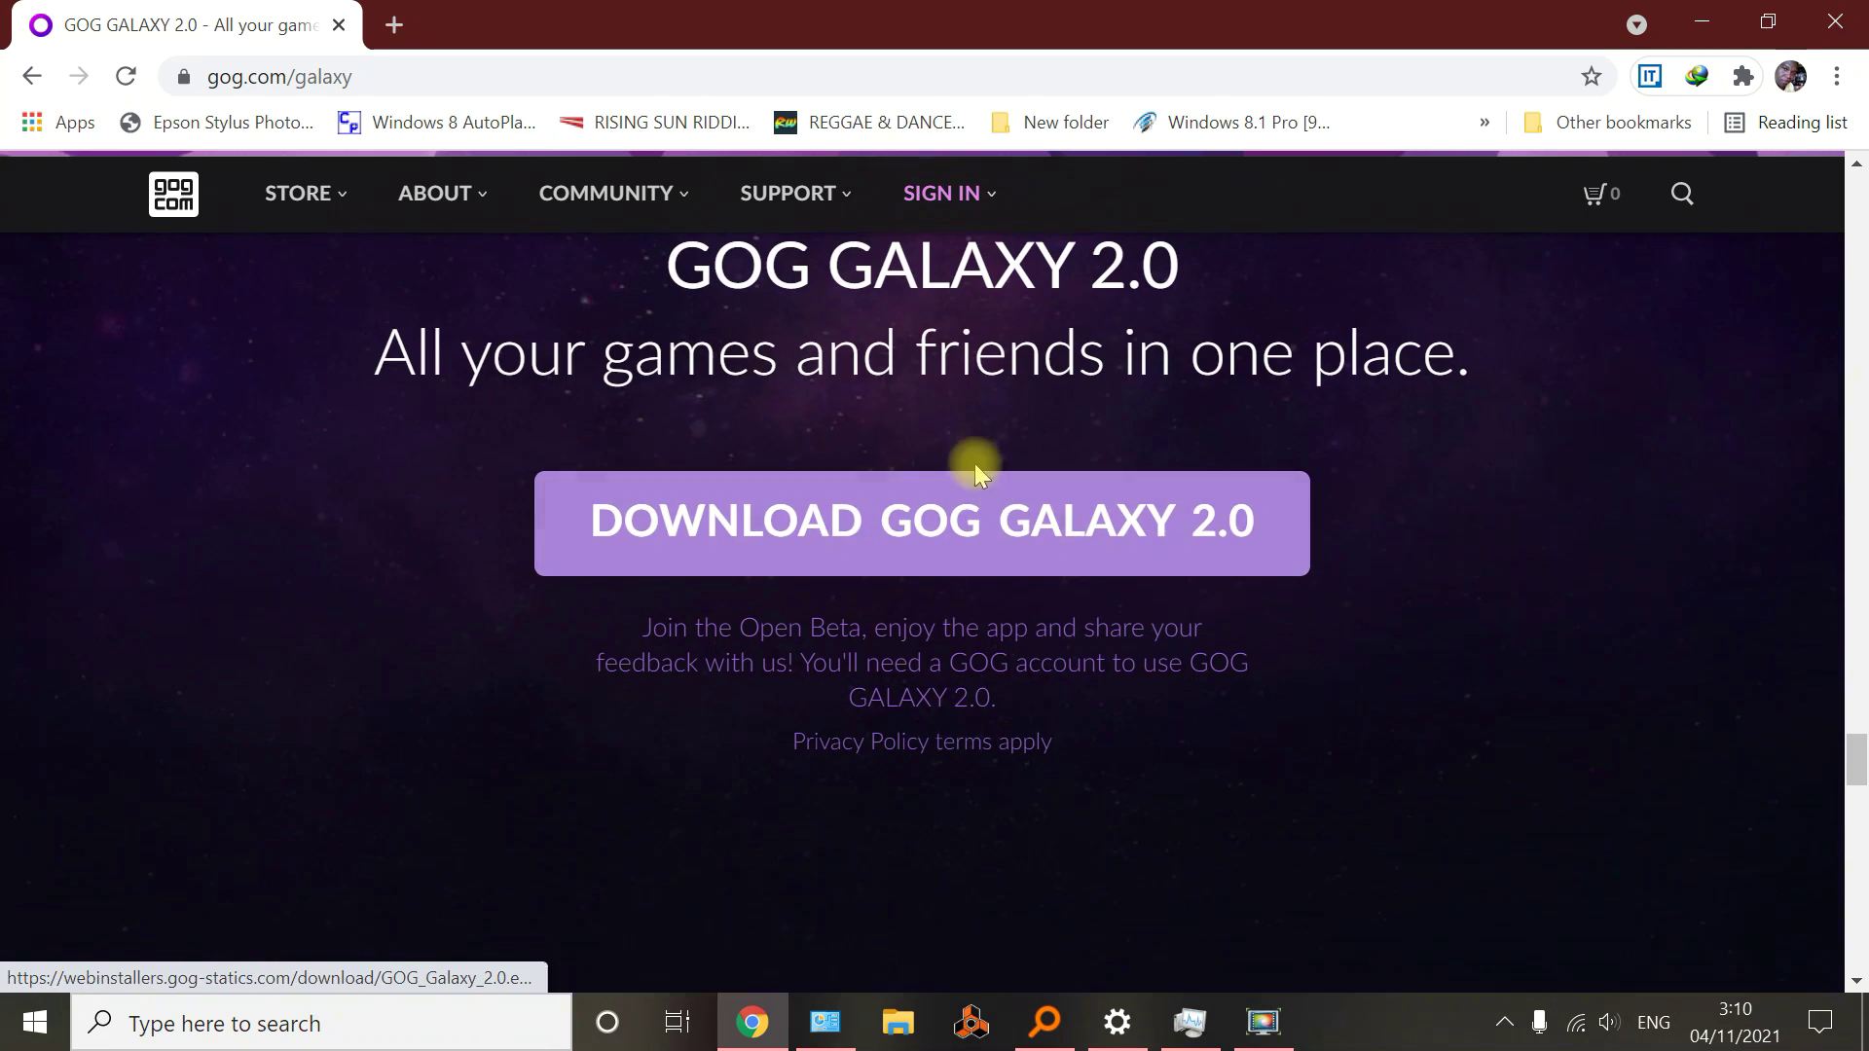
click(955, 516)
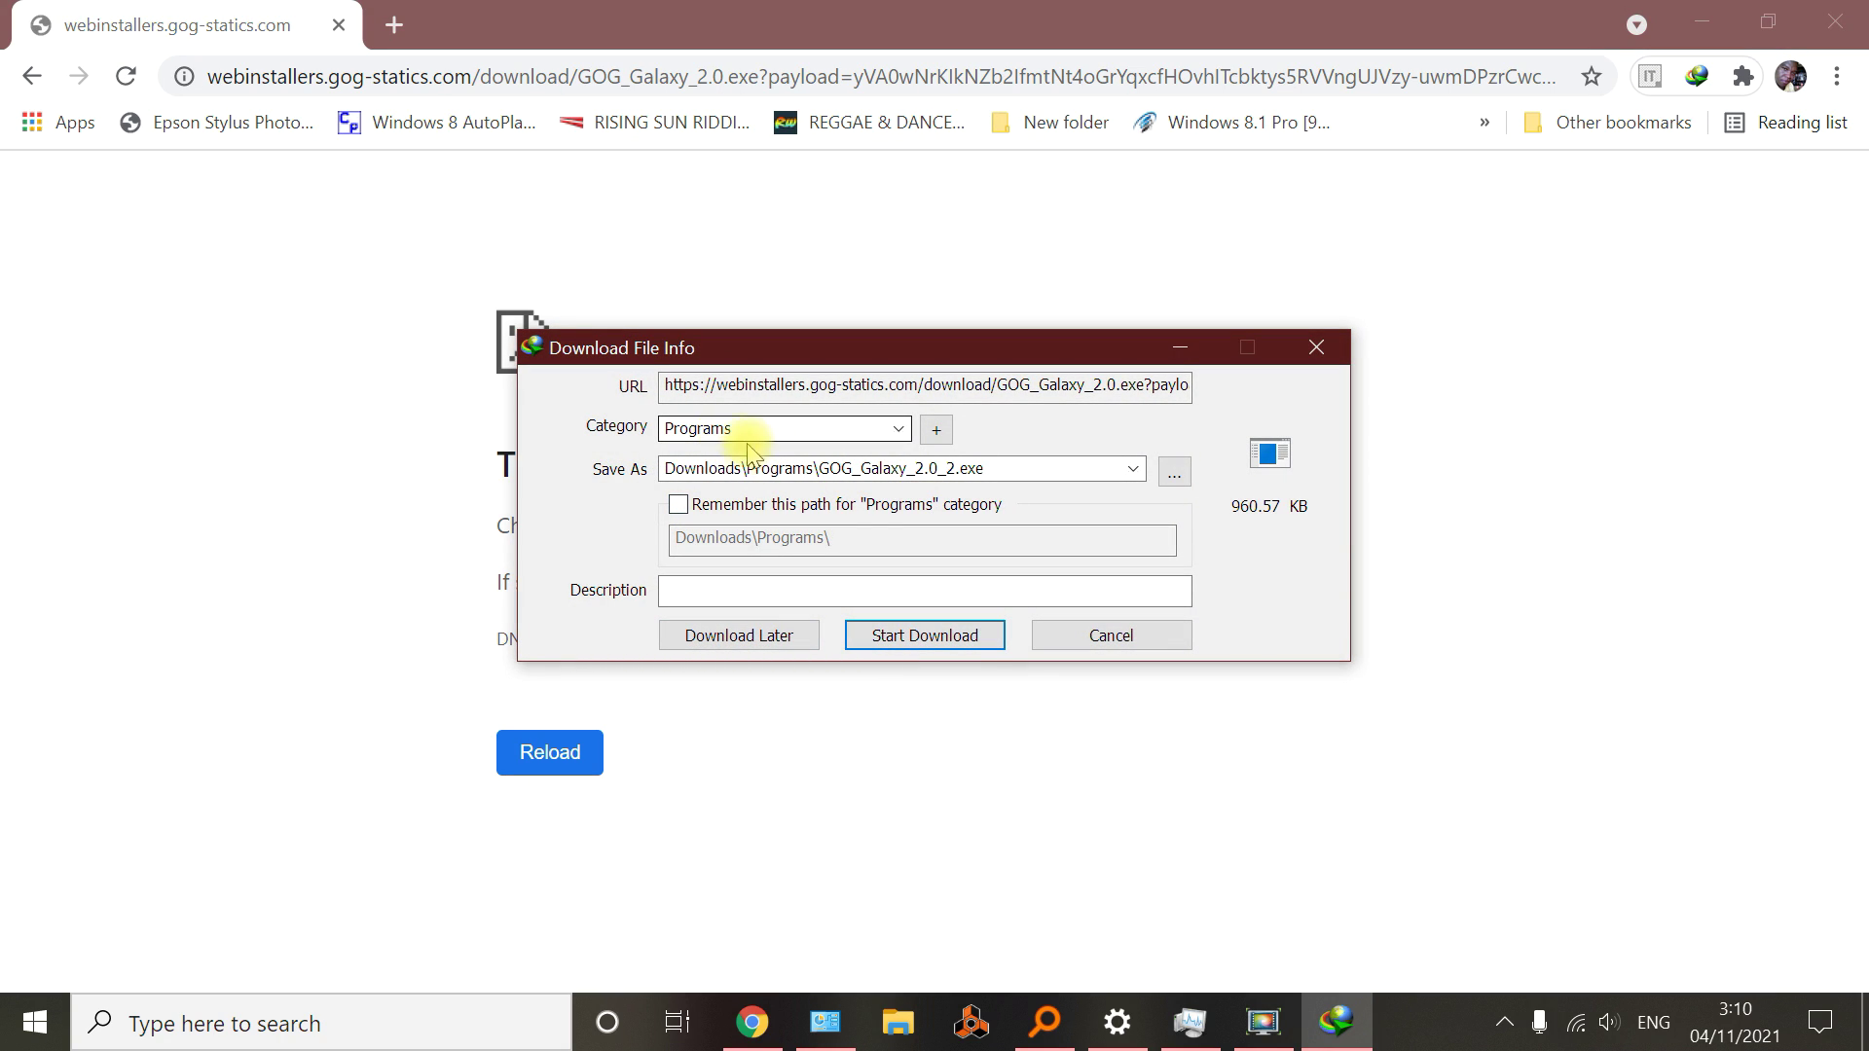
Save GOG_Galaxy_2.0_2.exe (960.57 KB) to Downloads\Programs and open that folder in File Explorer.
click(953, 636)
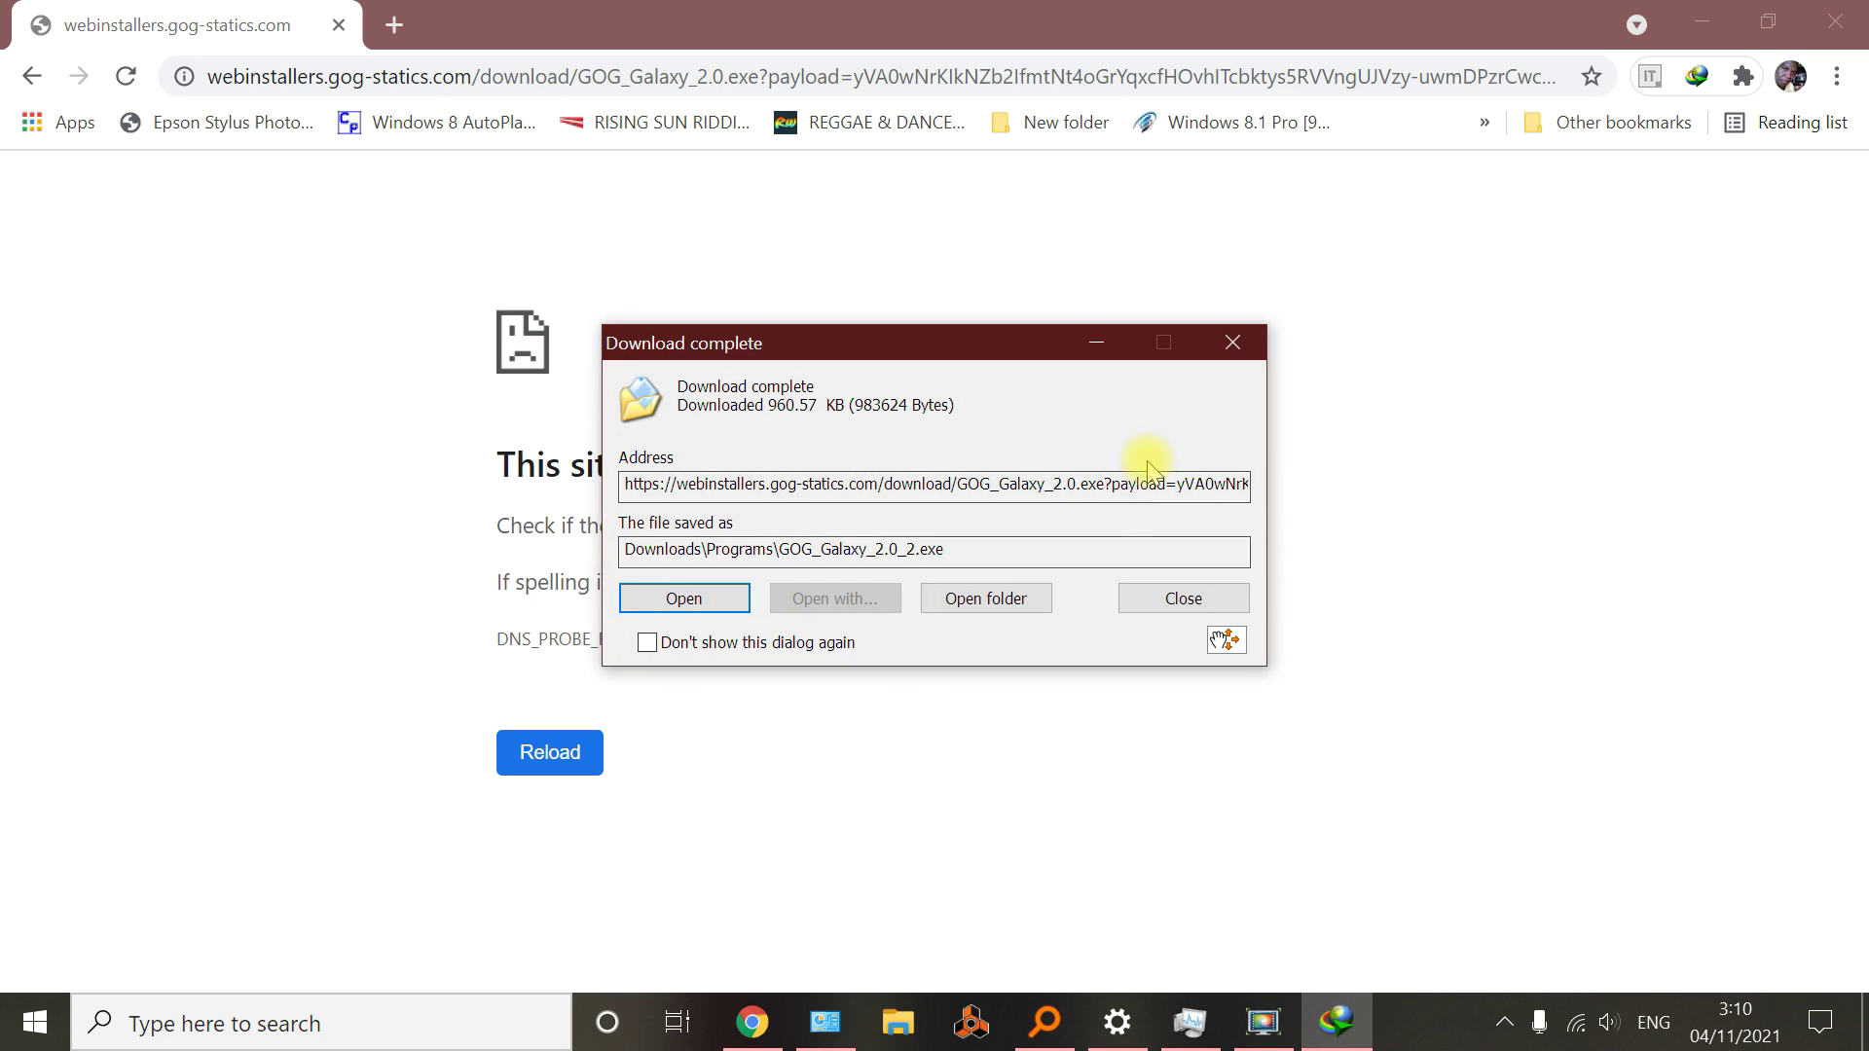
click(992, 598)
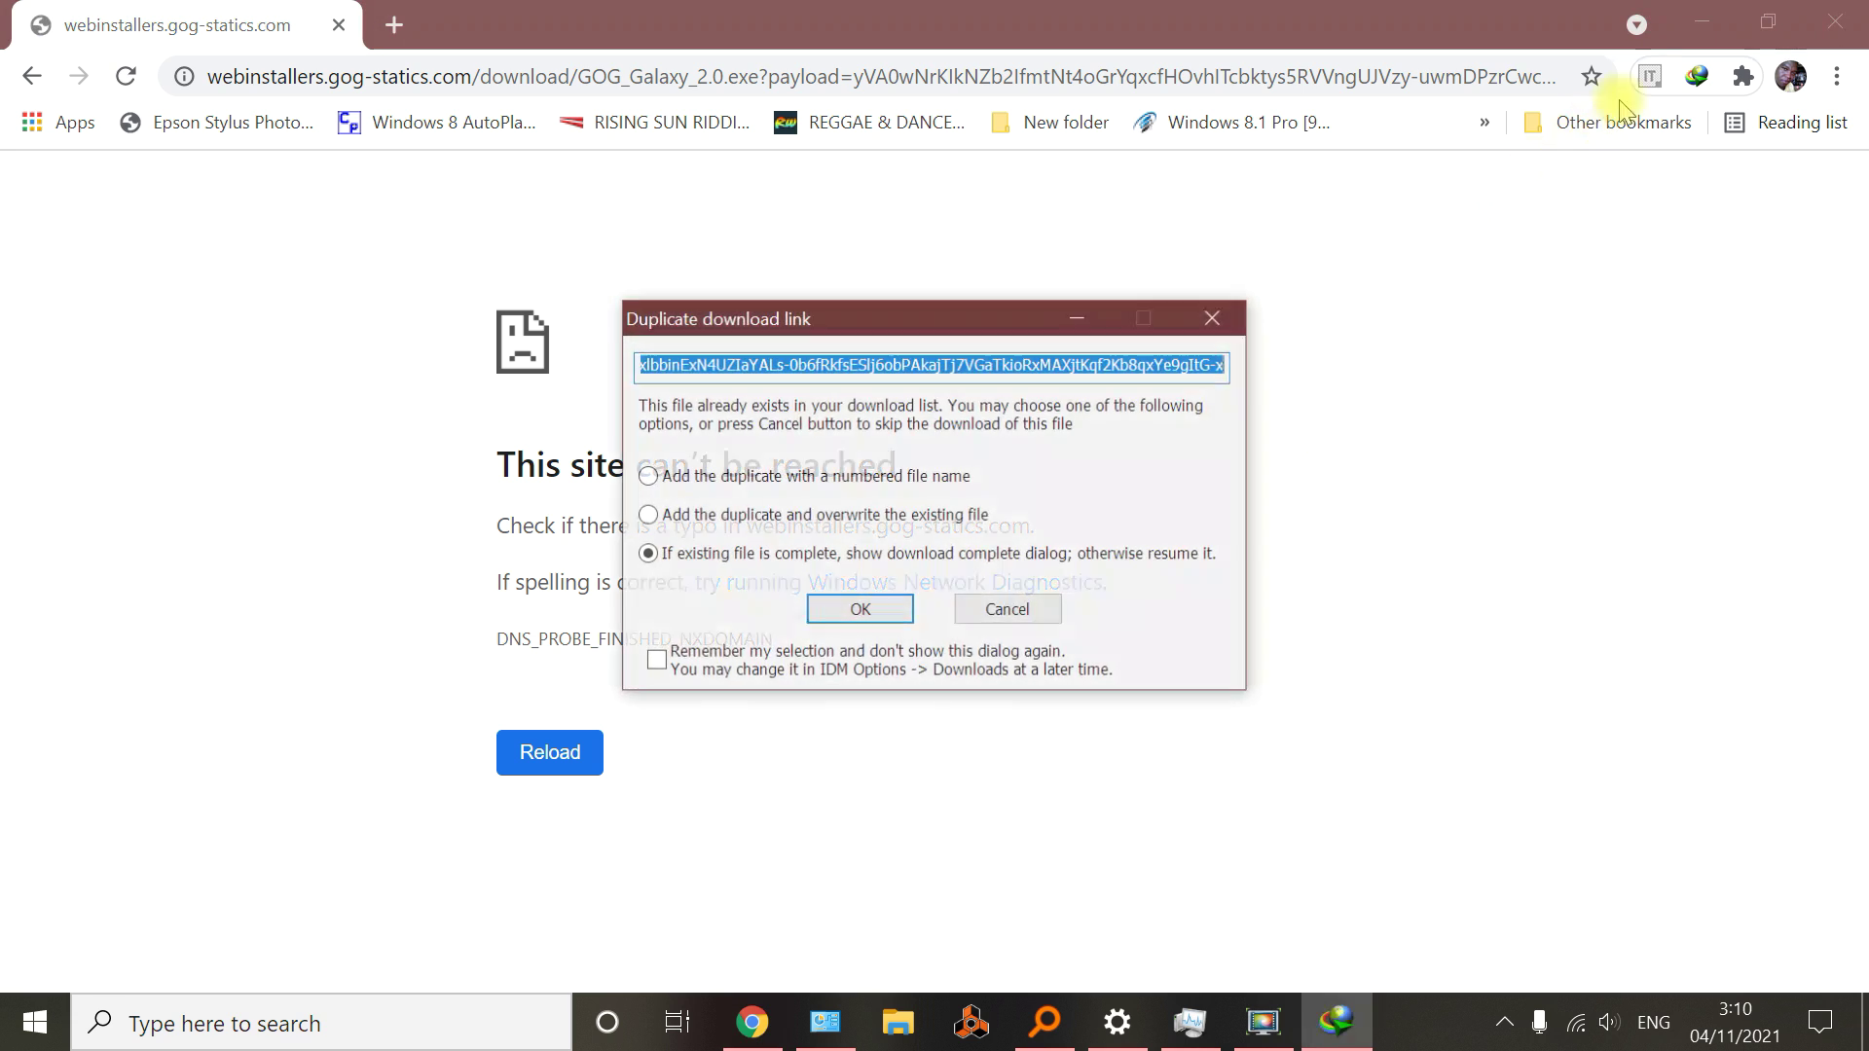
click(860, 610)
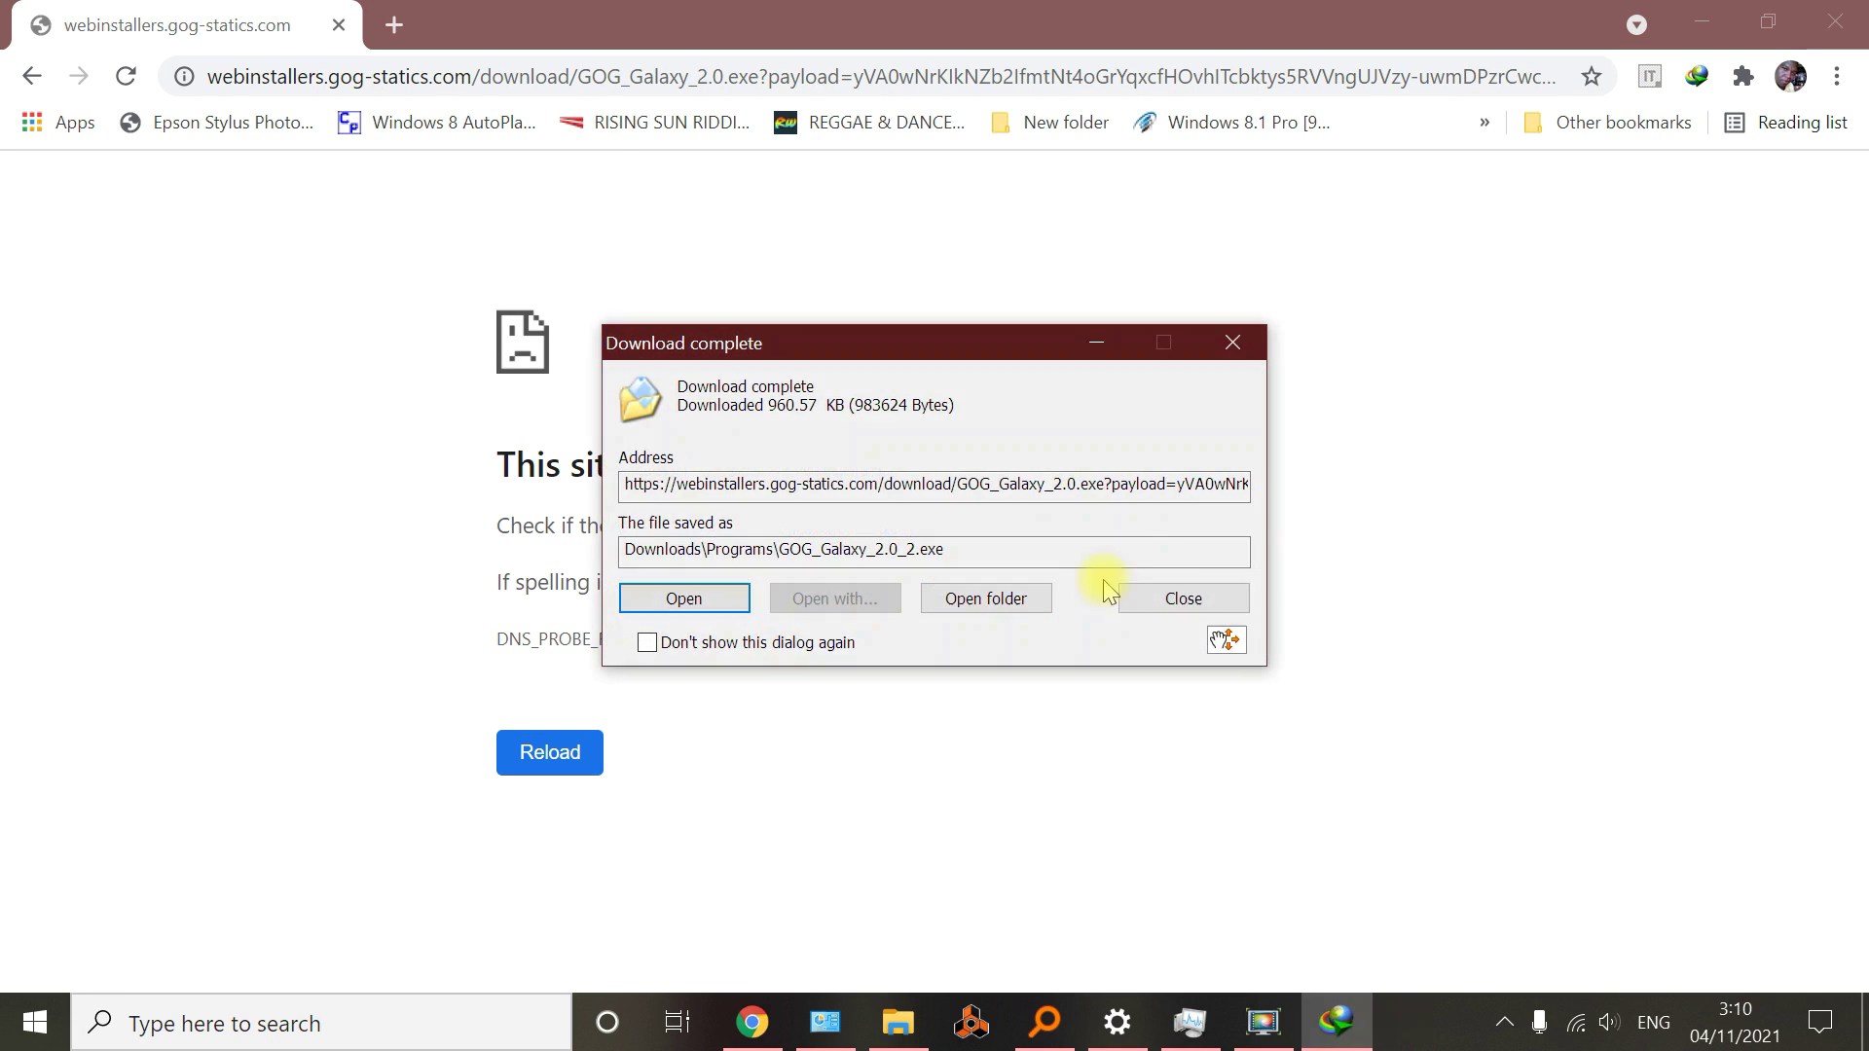
click(980, 601)
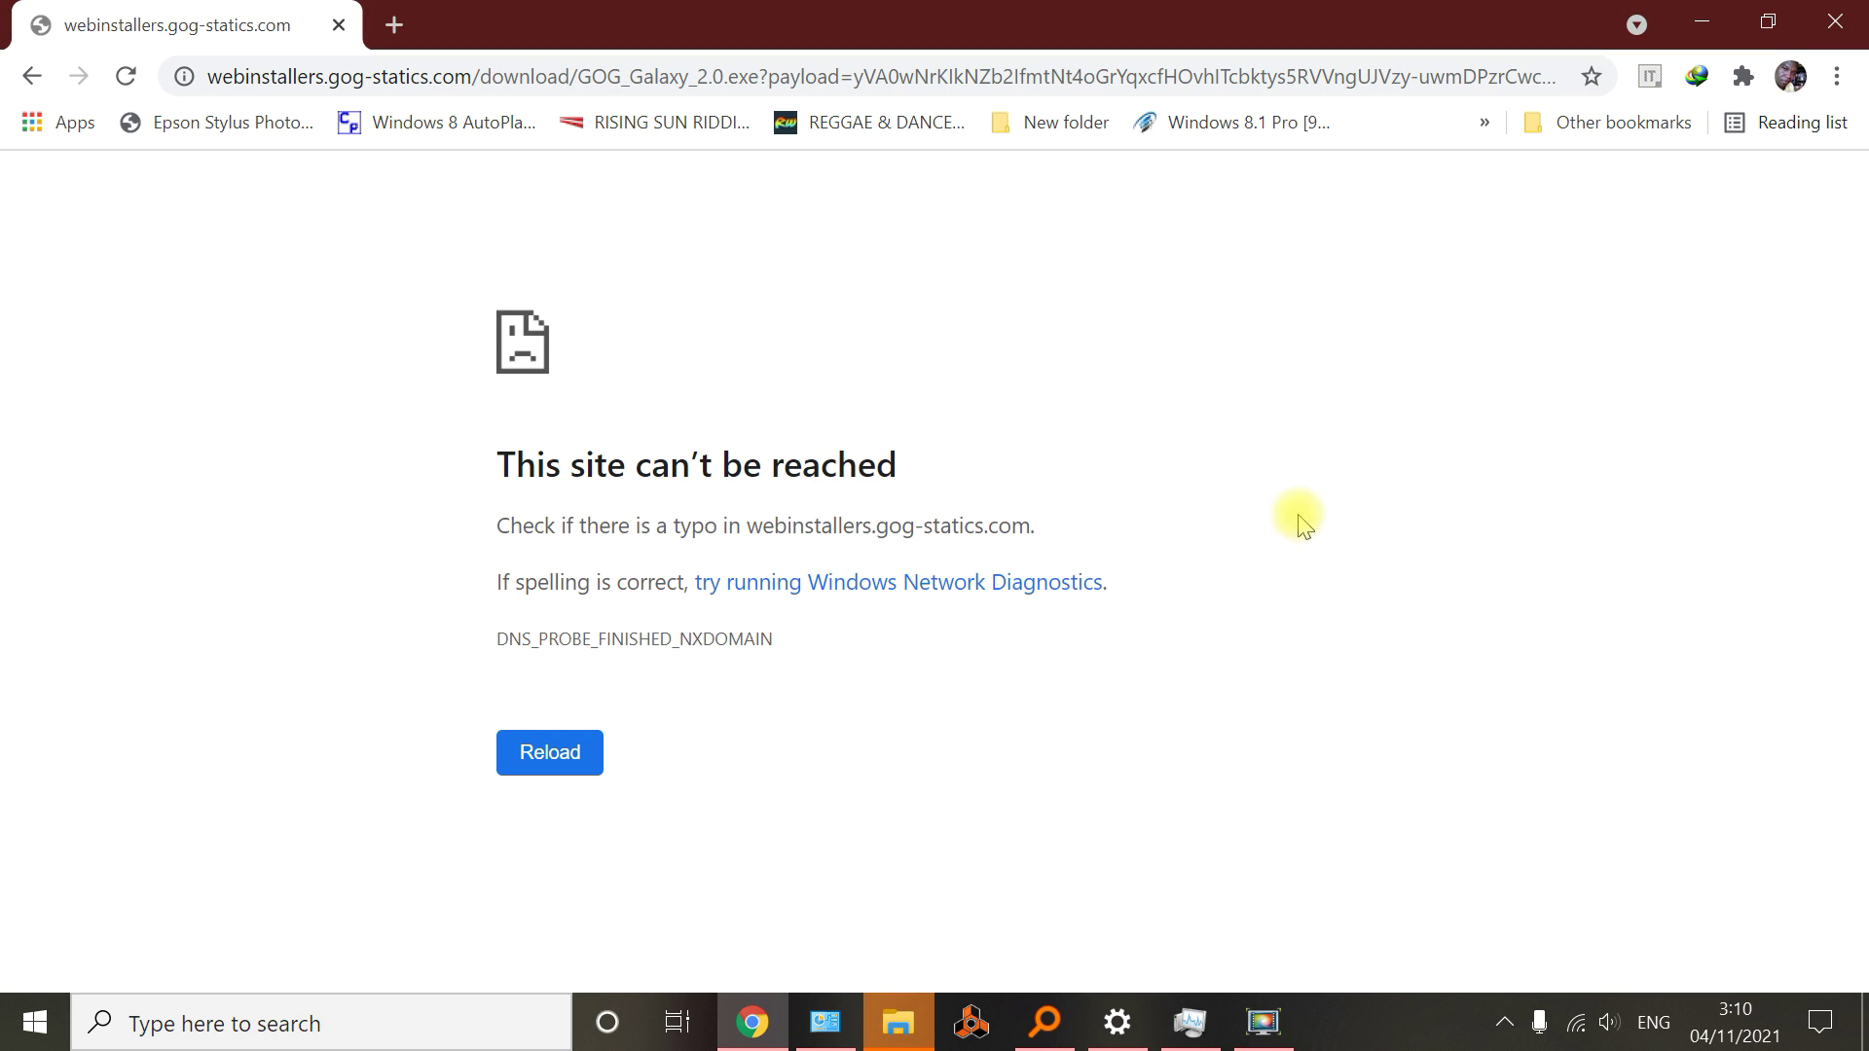
click(897, 1020)
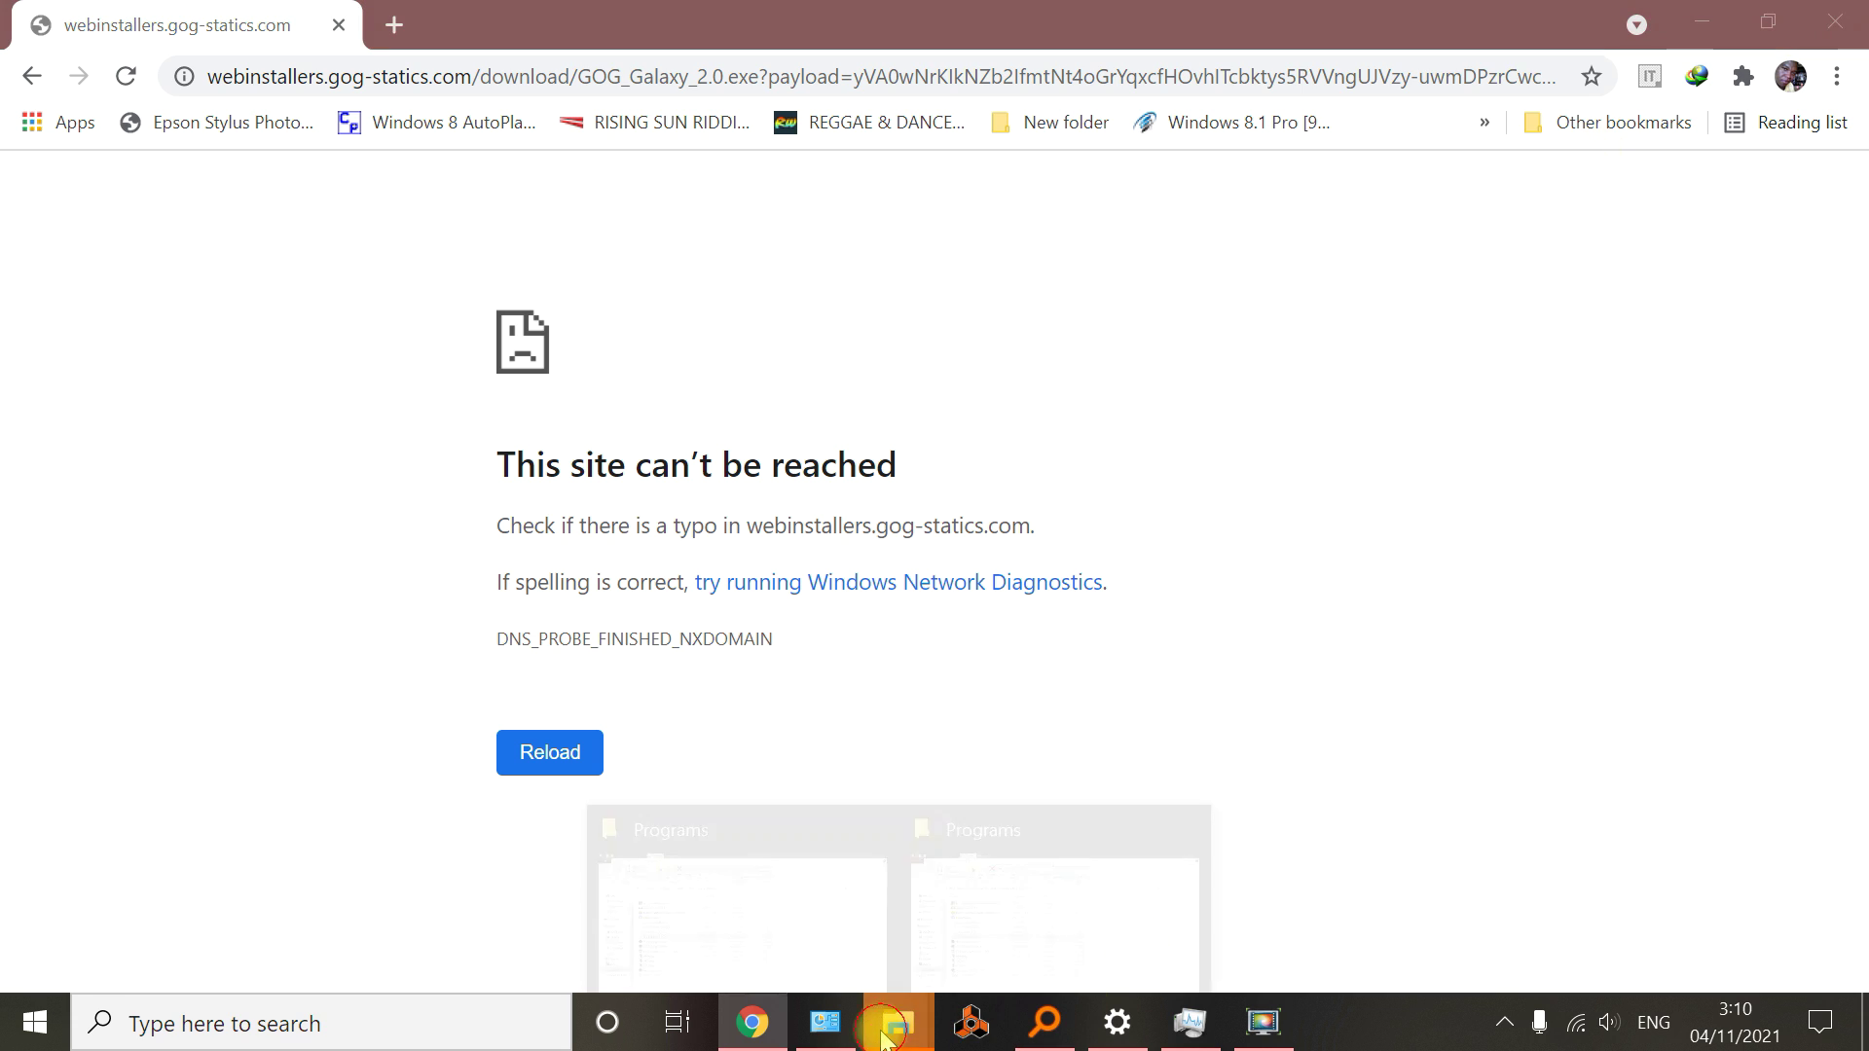
Run GOG_Galaxy_2.0_2 from Downloads\Programs so the web installer fetches the 254 MB package.
click(933, 970)
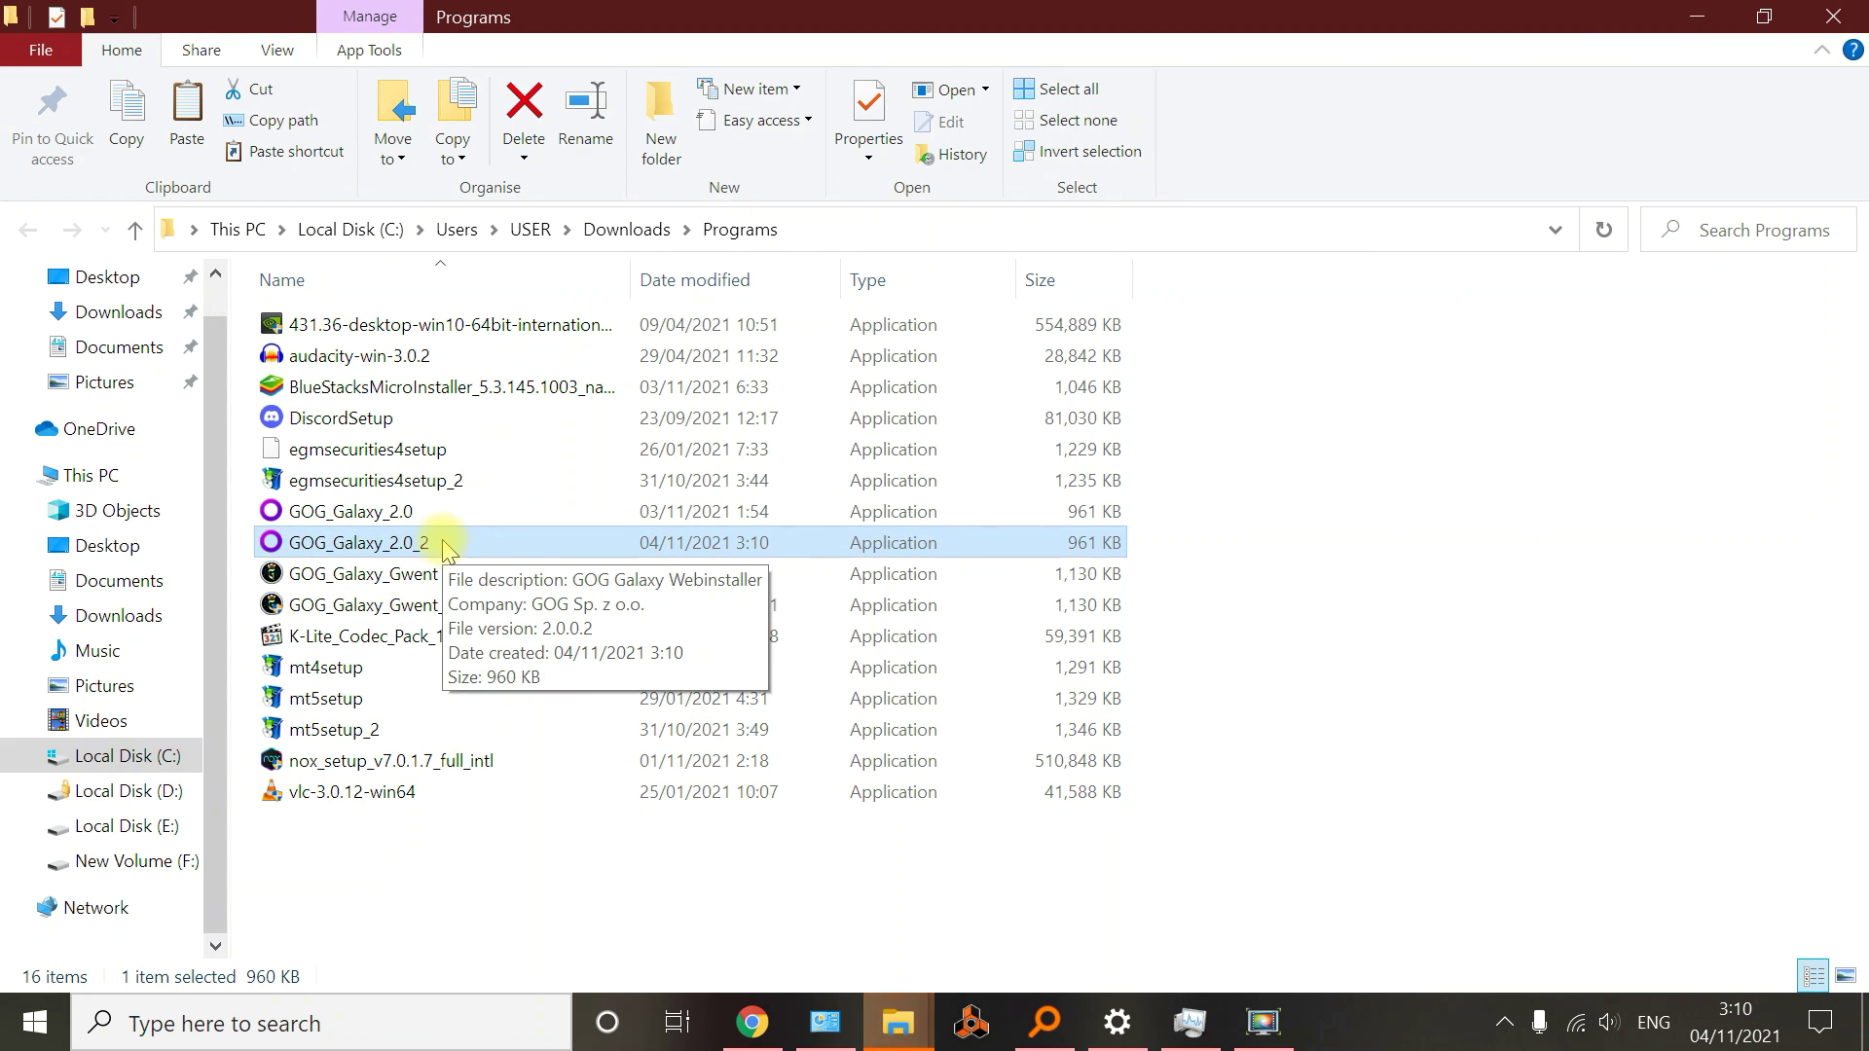
click(484, 874)
right_click(484, 874)
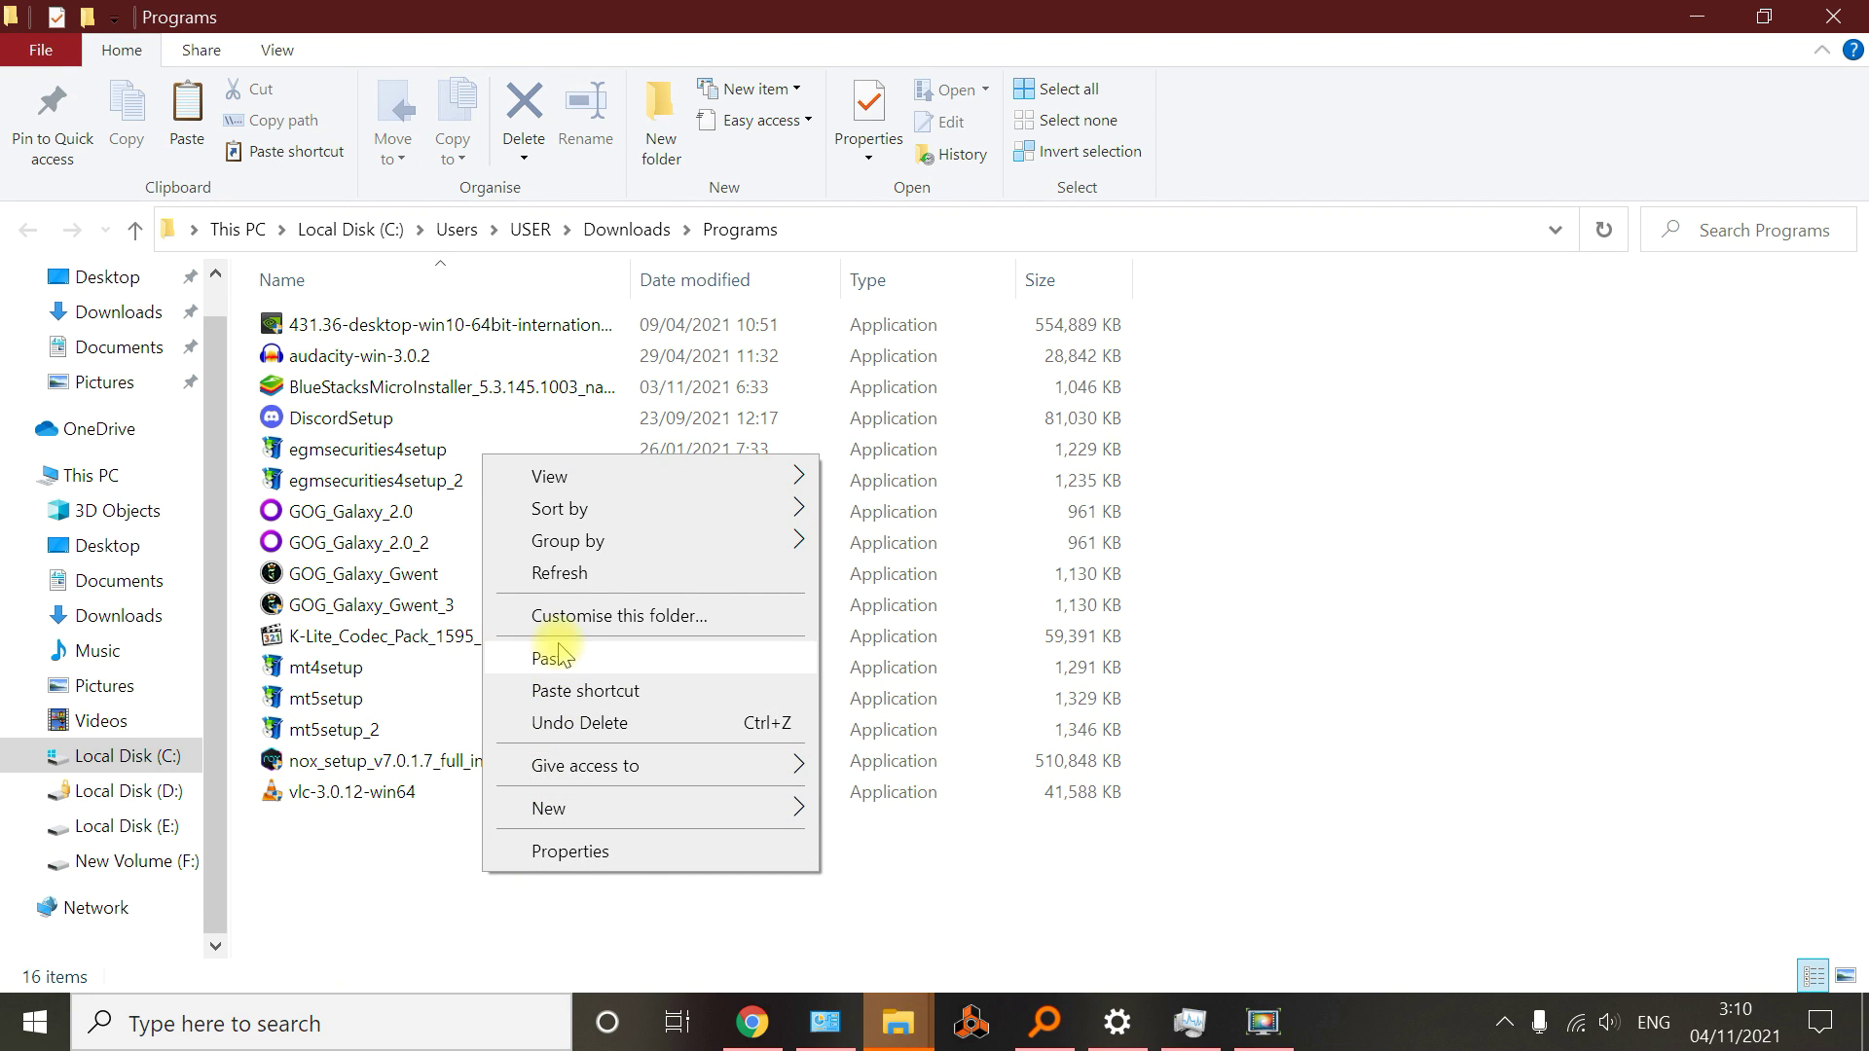
click(564, 571)
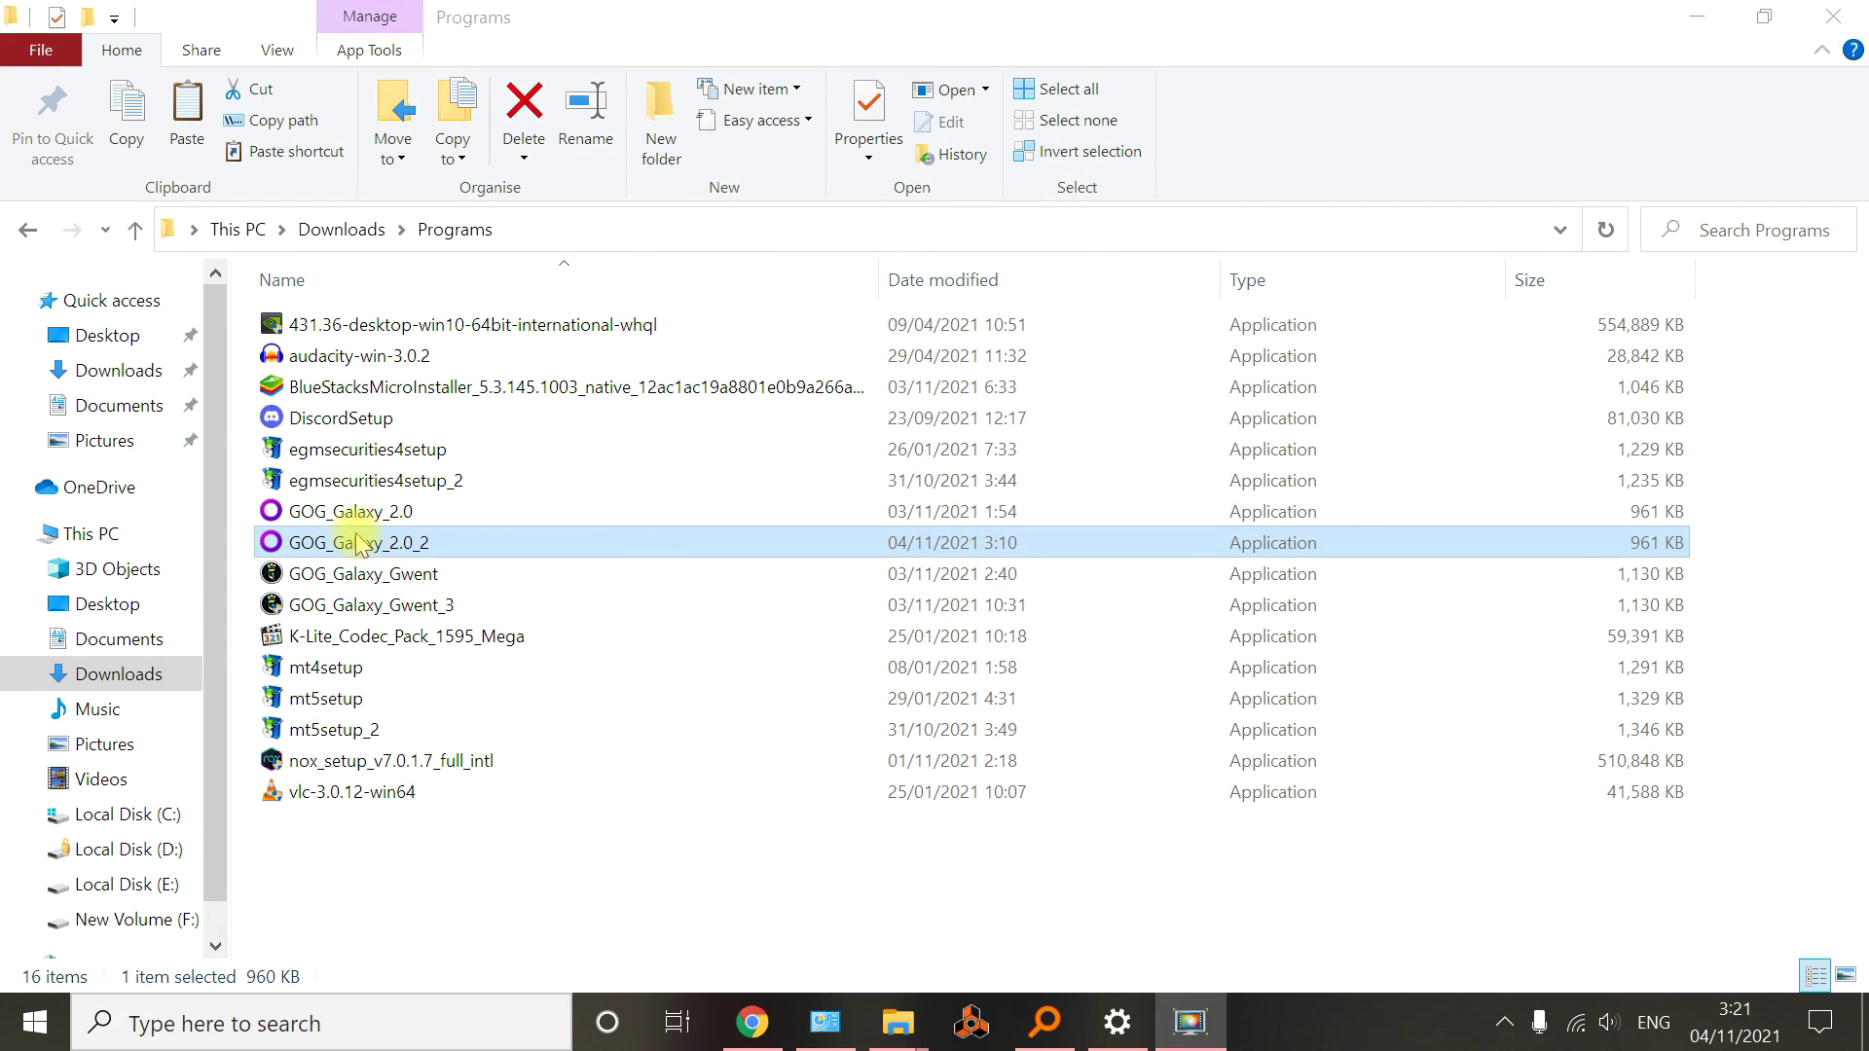
double_click(358, 542)
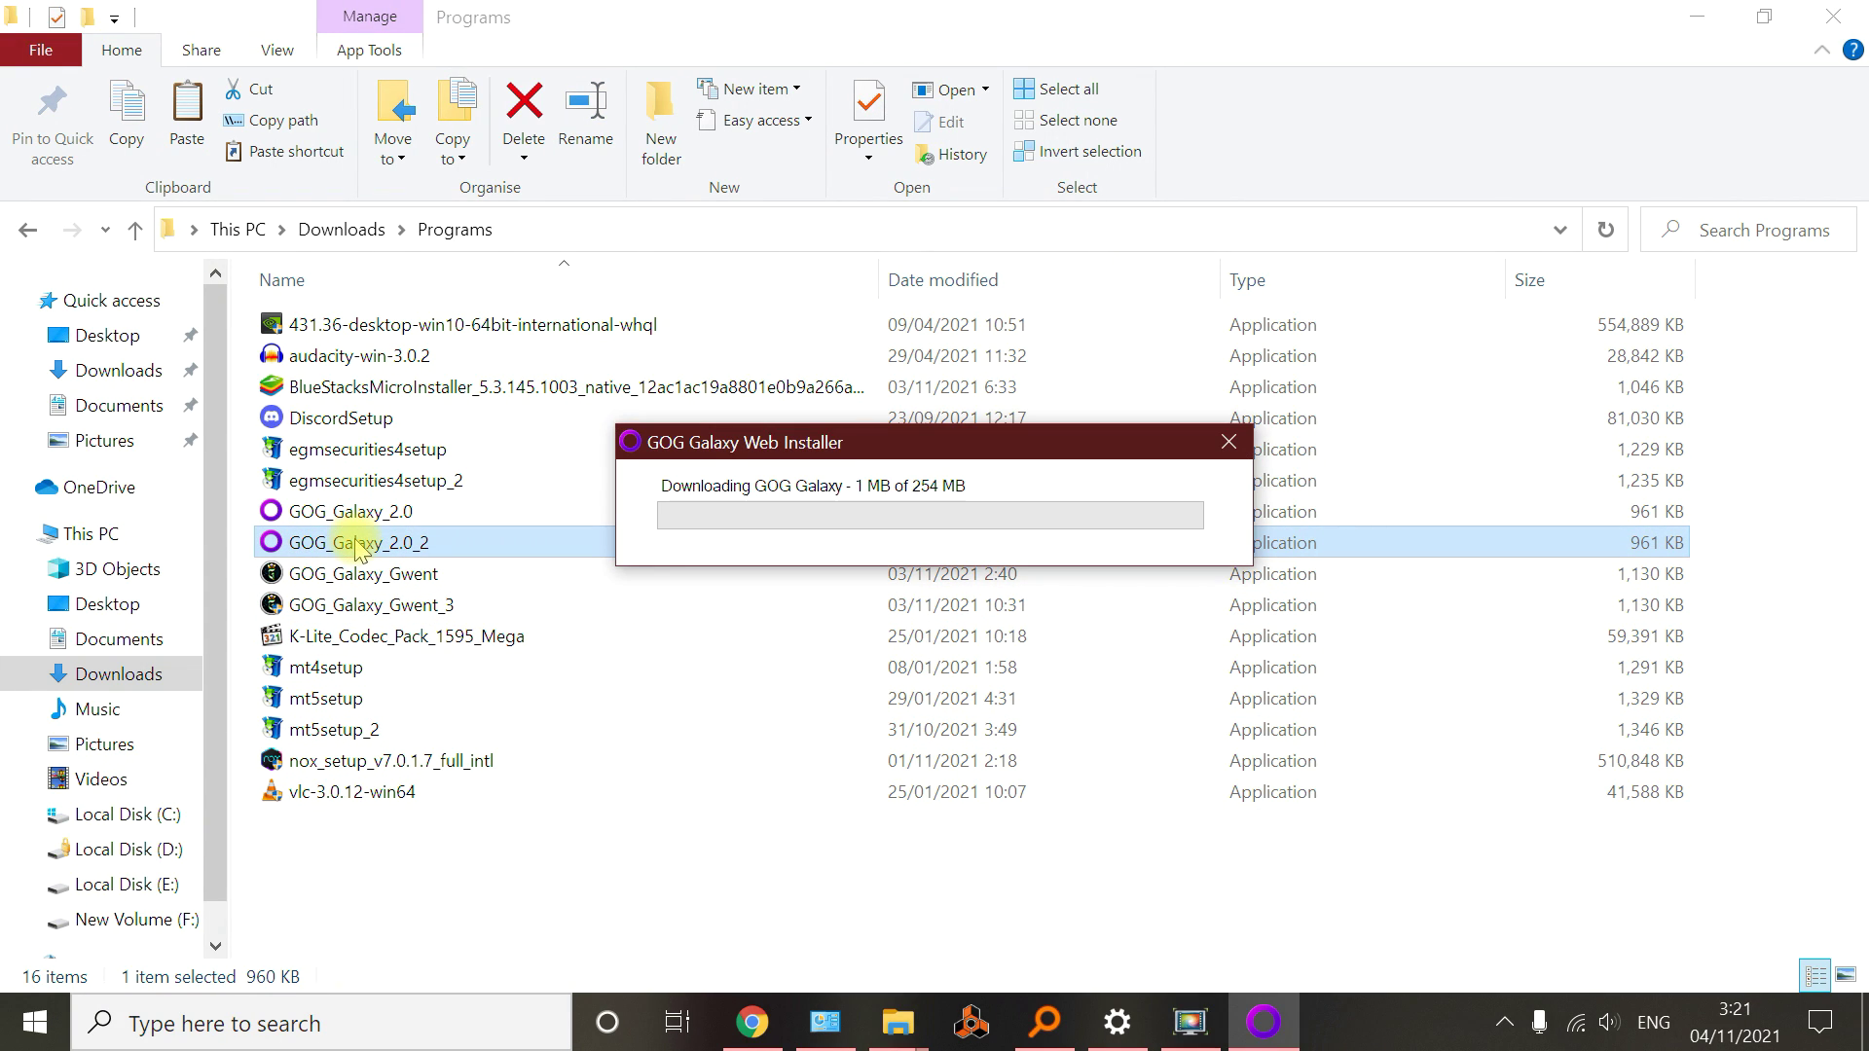
click(1696, 16)
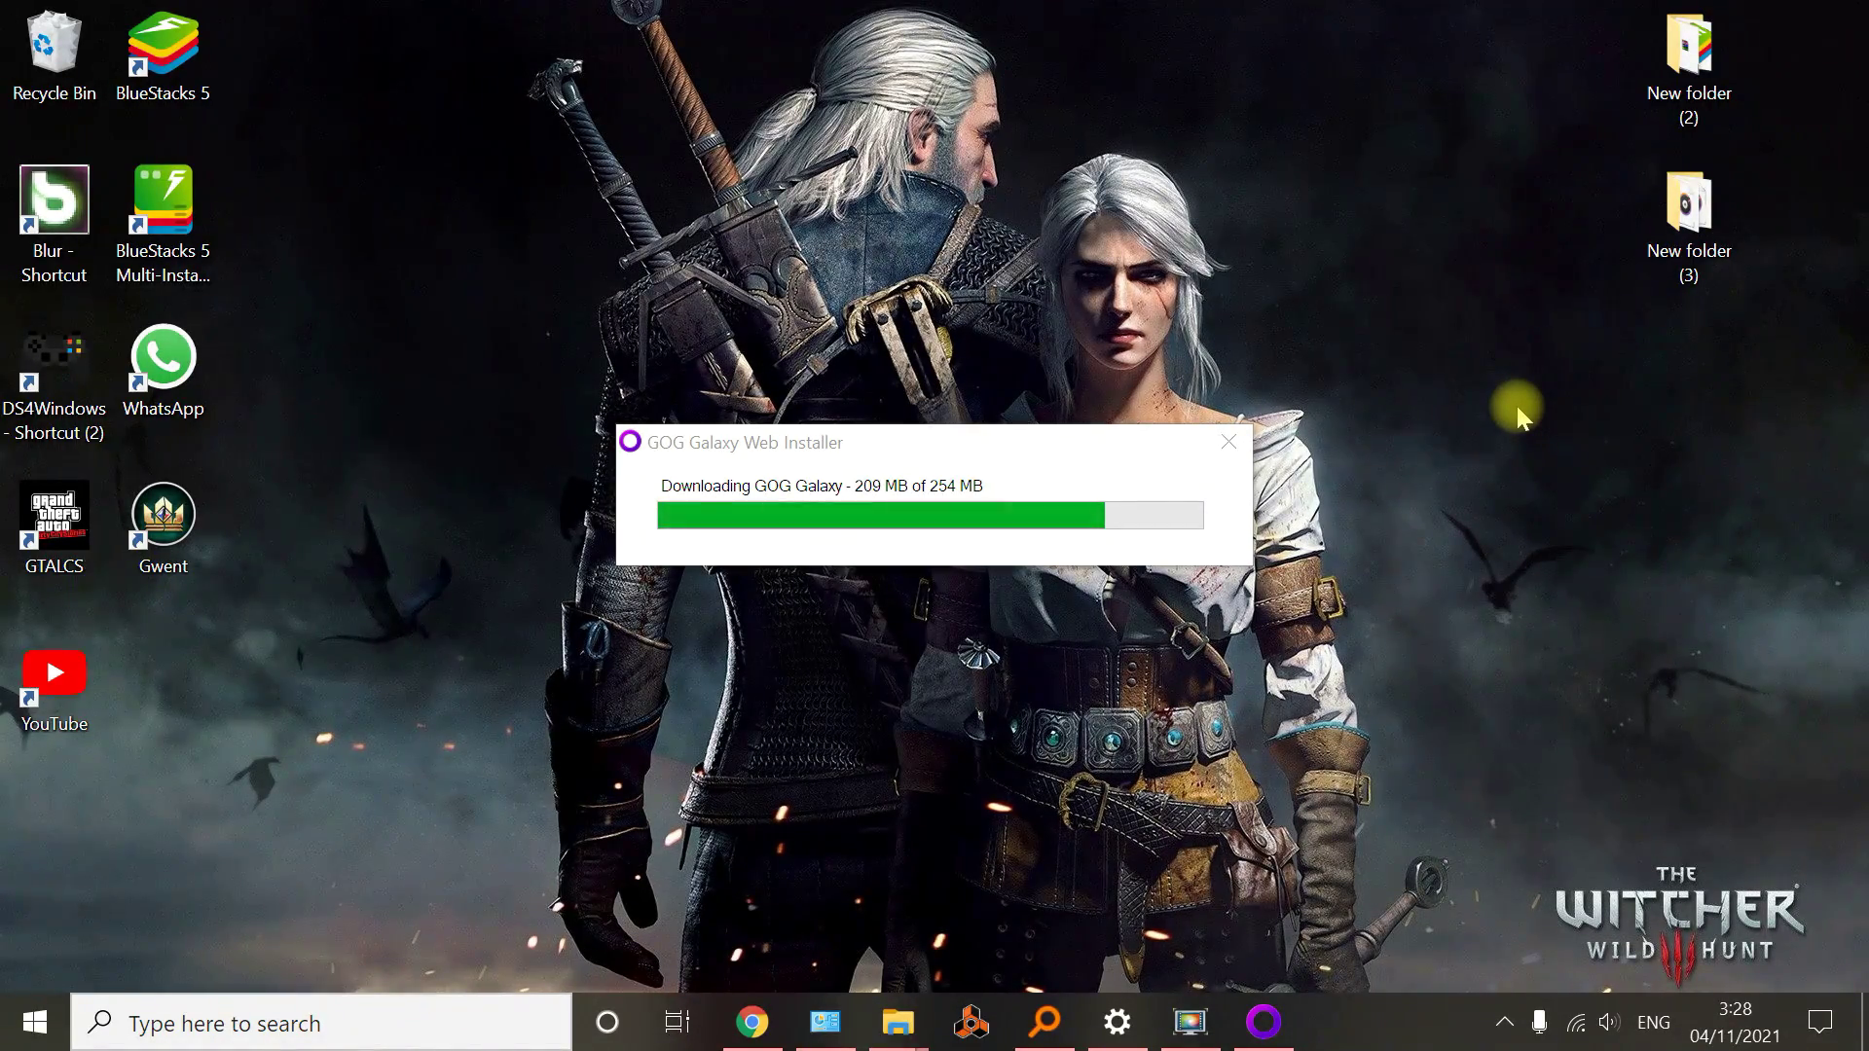
key(ctrl+shift+Escape)
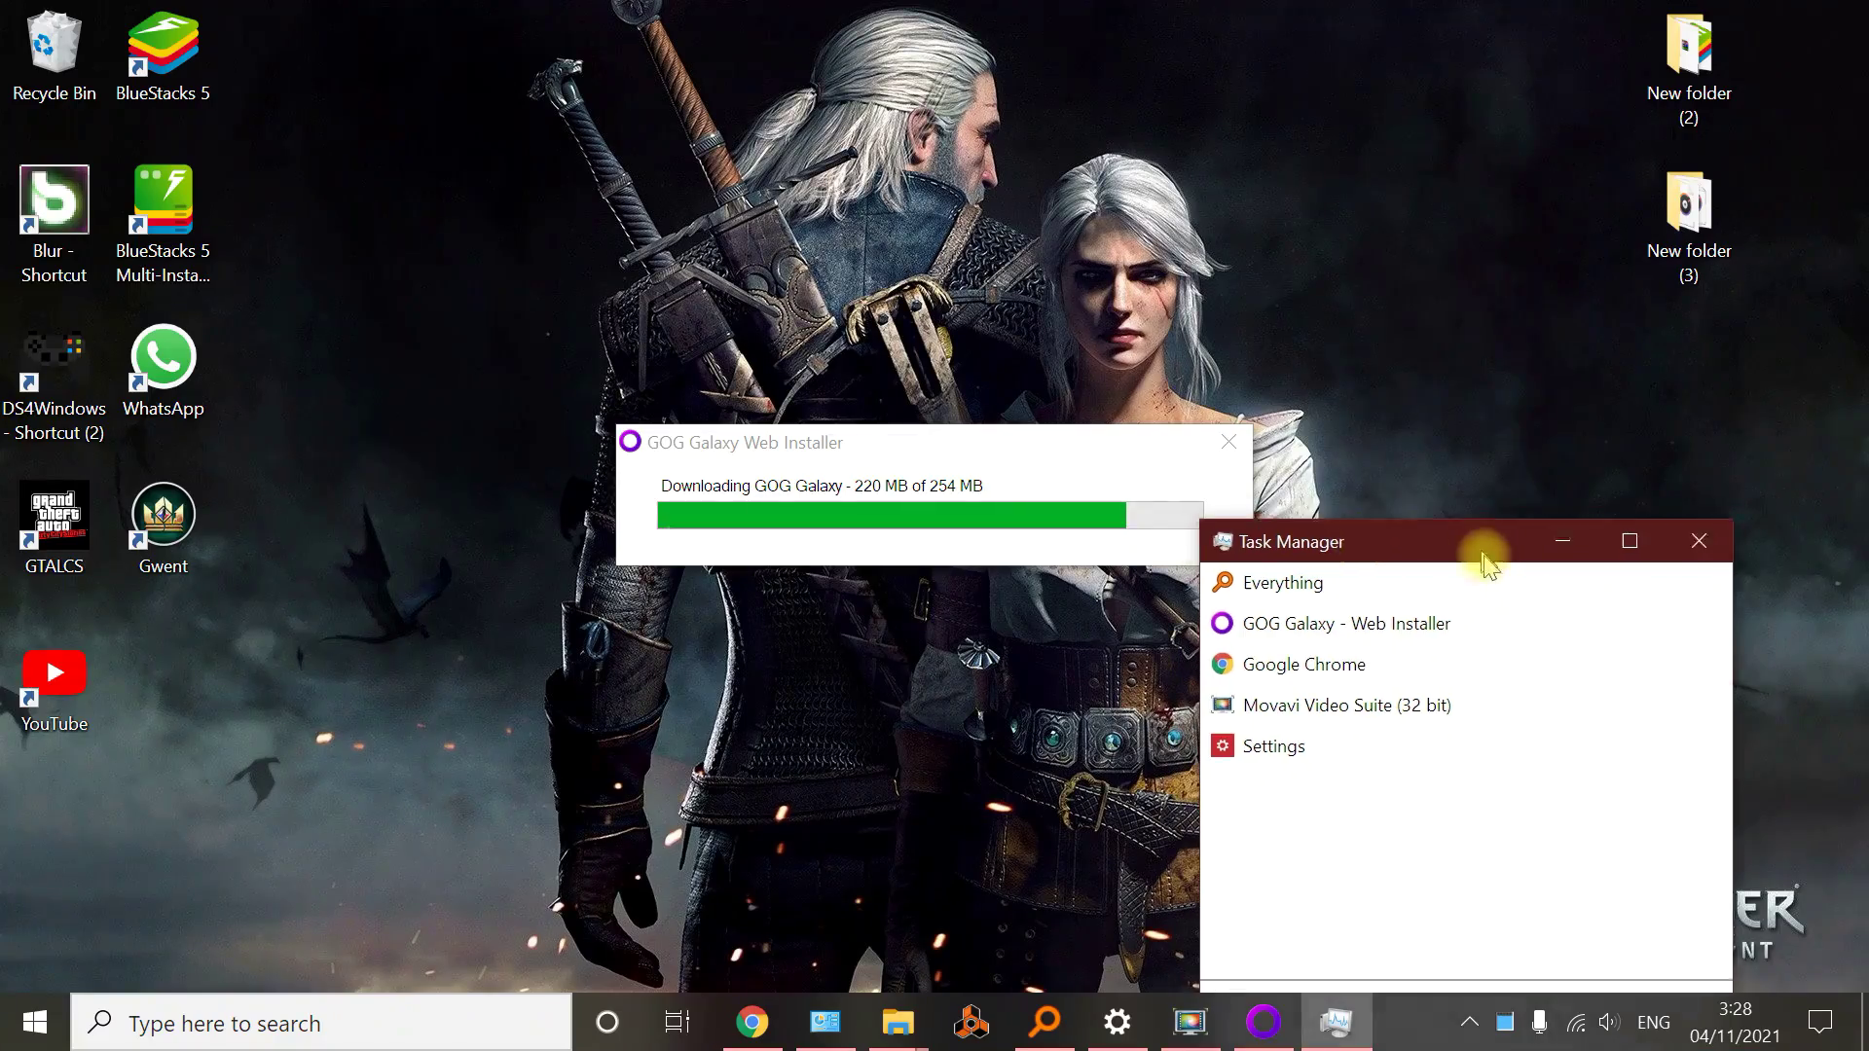
key(alt+F4)
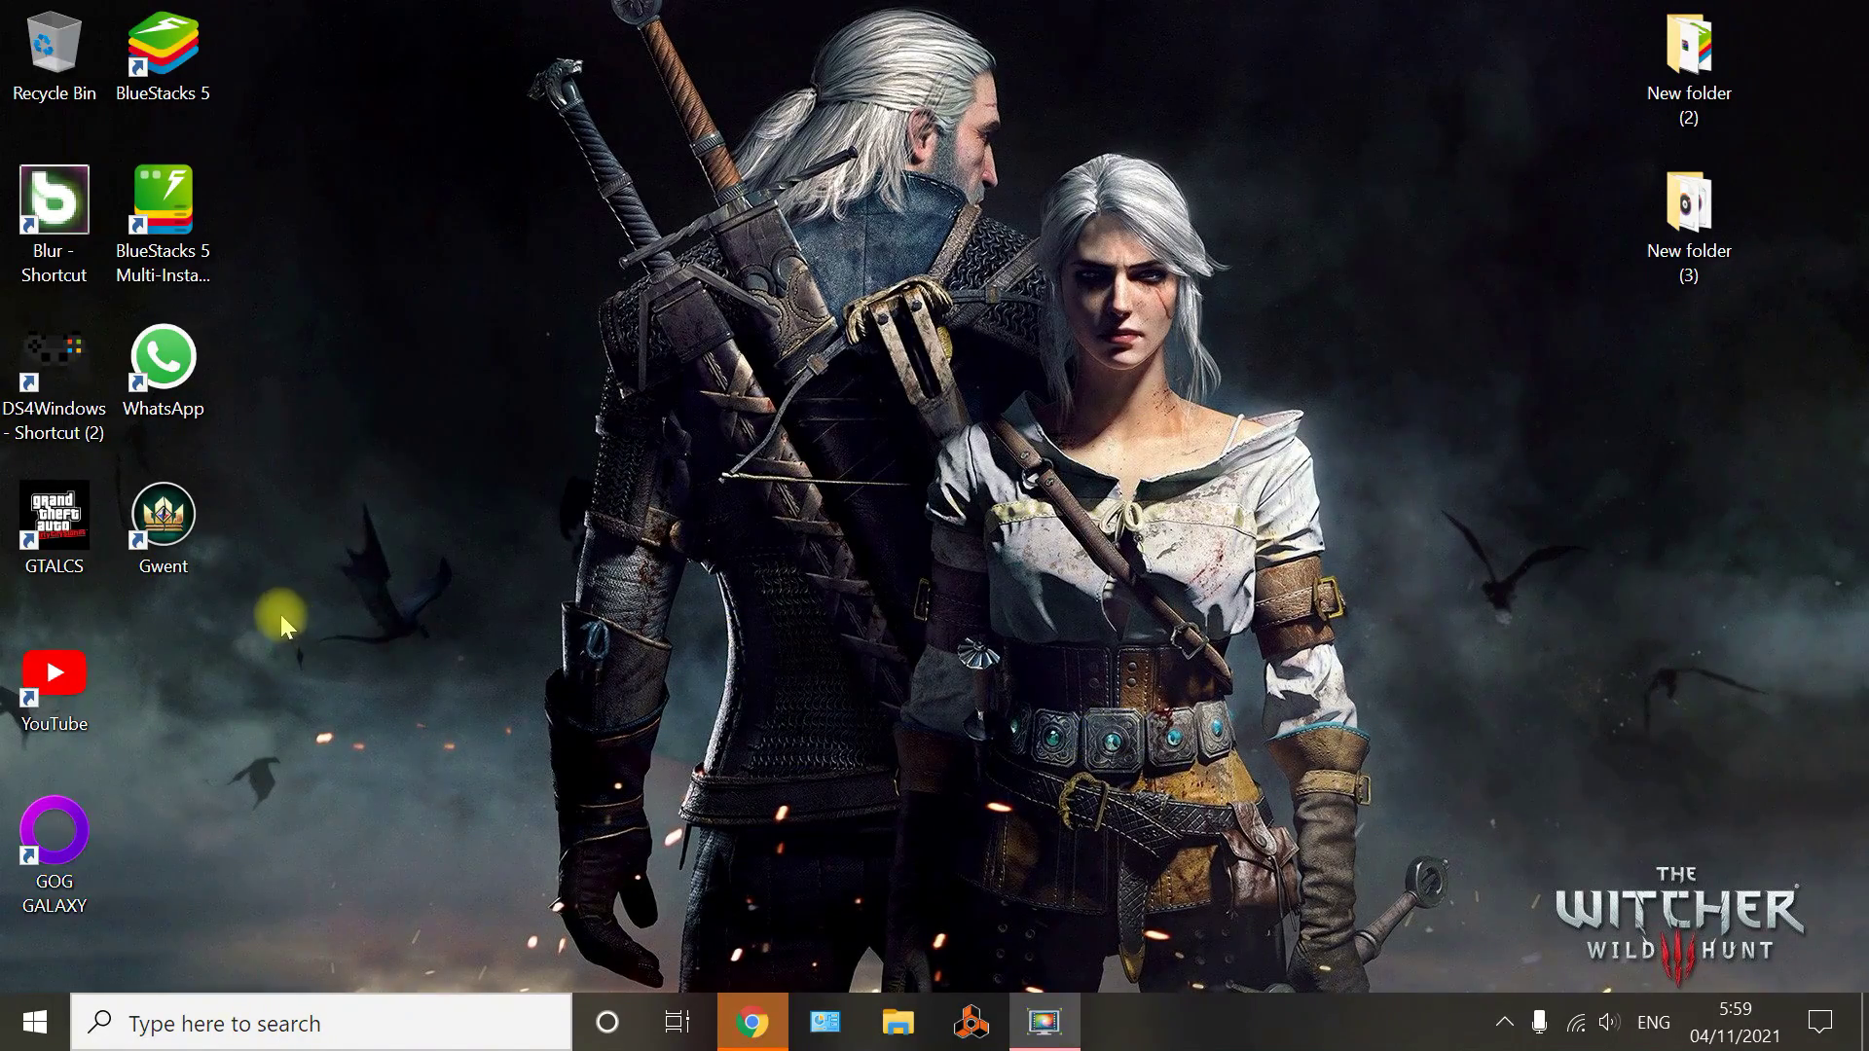
Refresh the desktop and launch GOG GALAXY from its desktop shortcut.
right_click(282, 619)
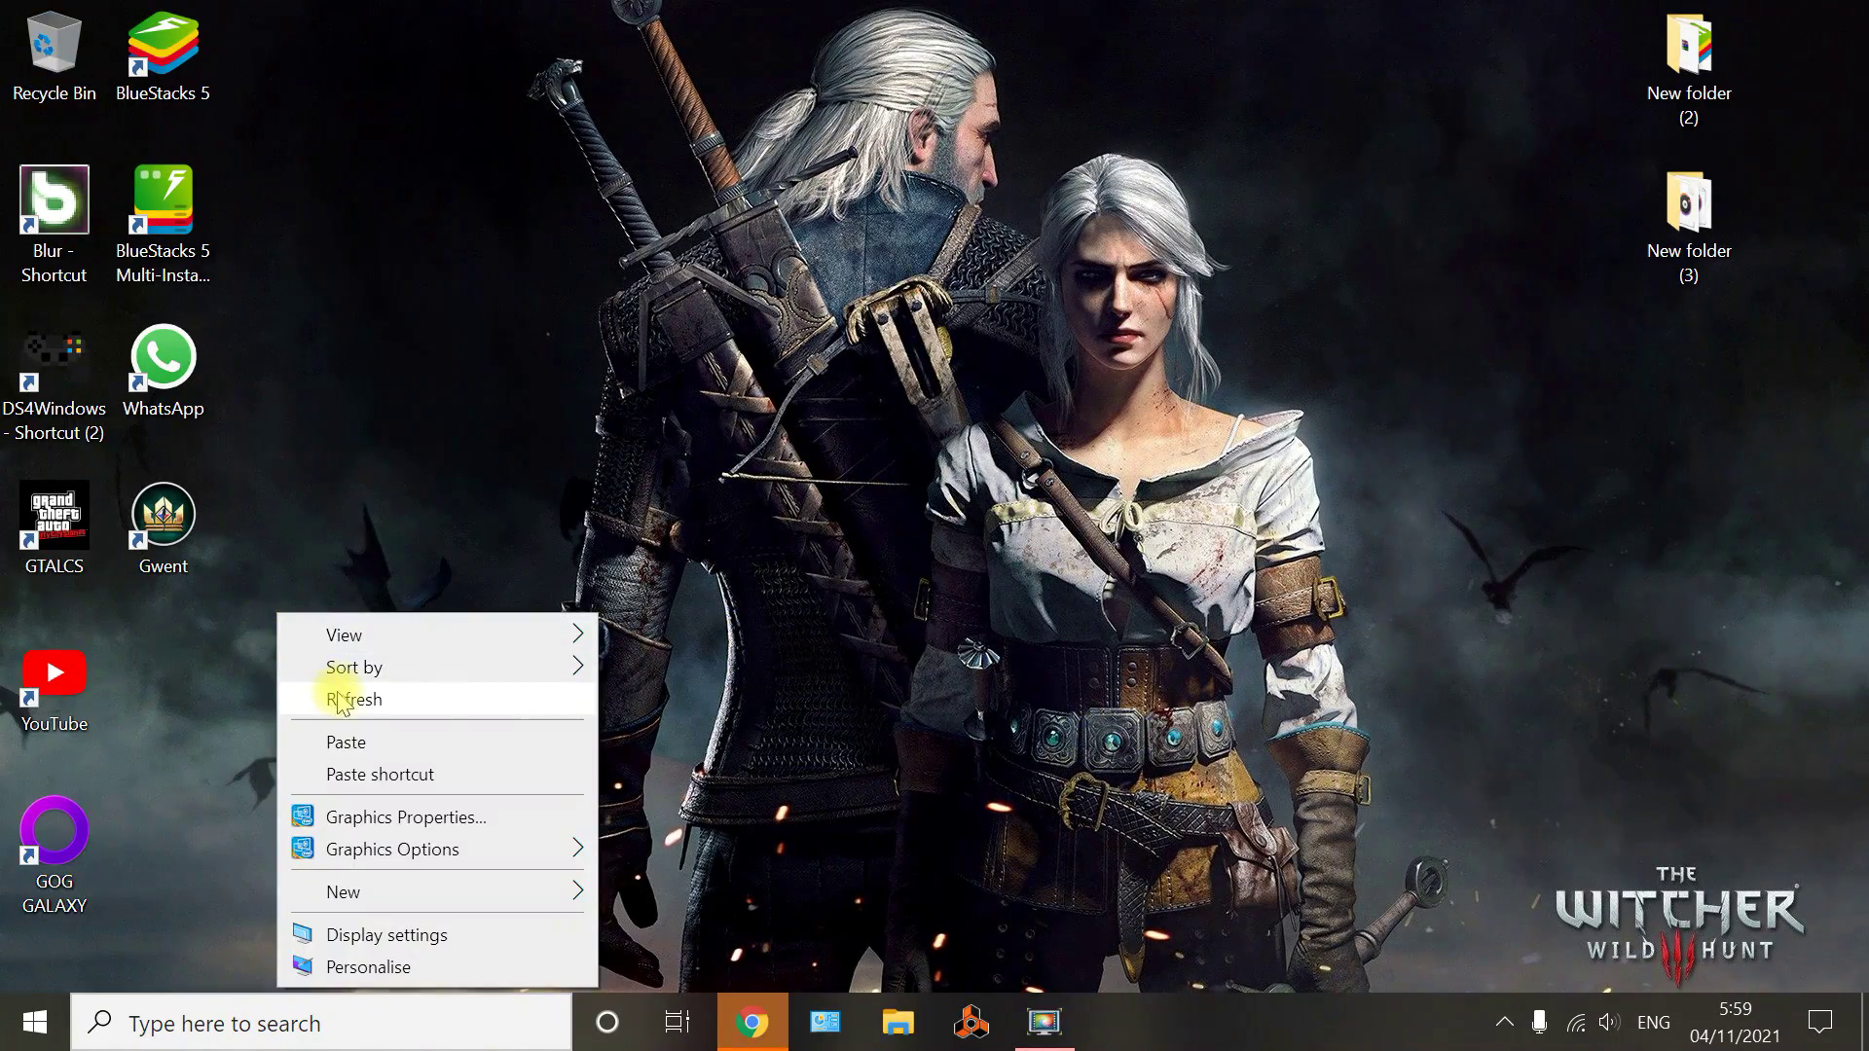
click(340, 699)
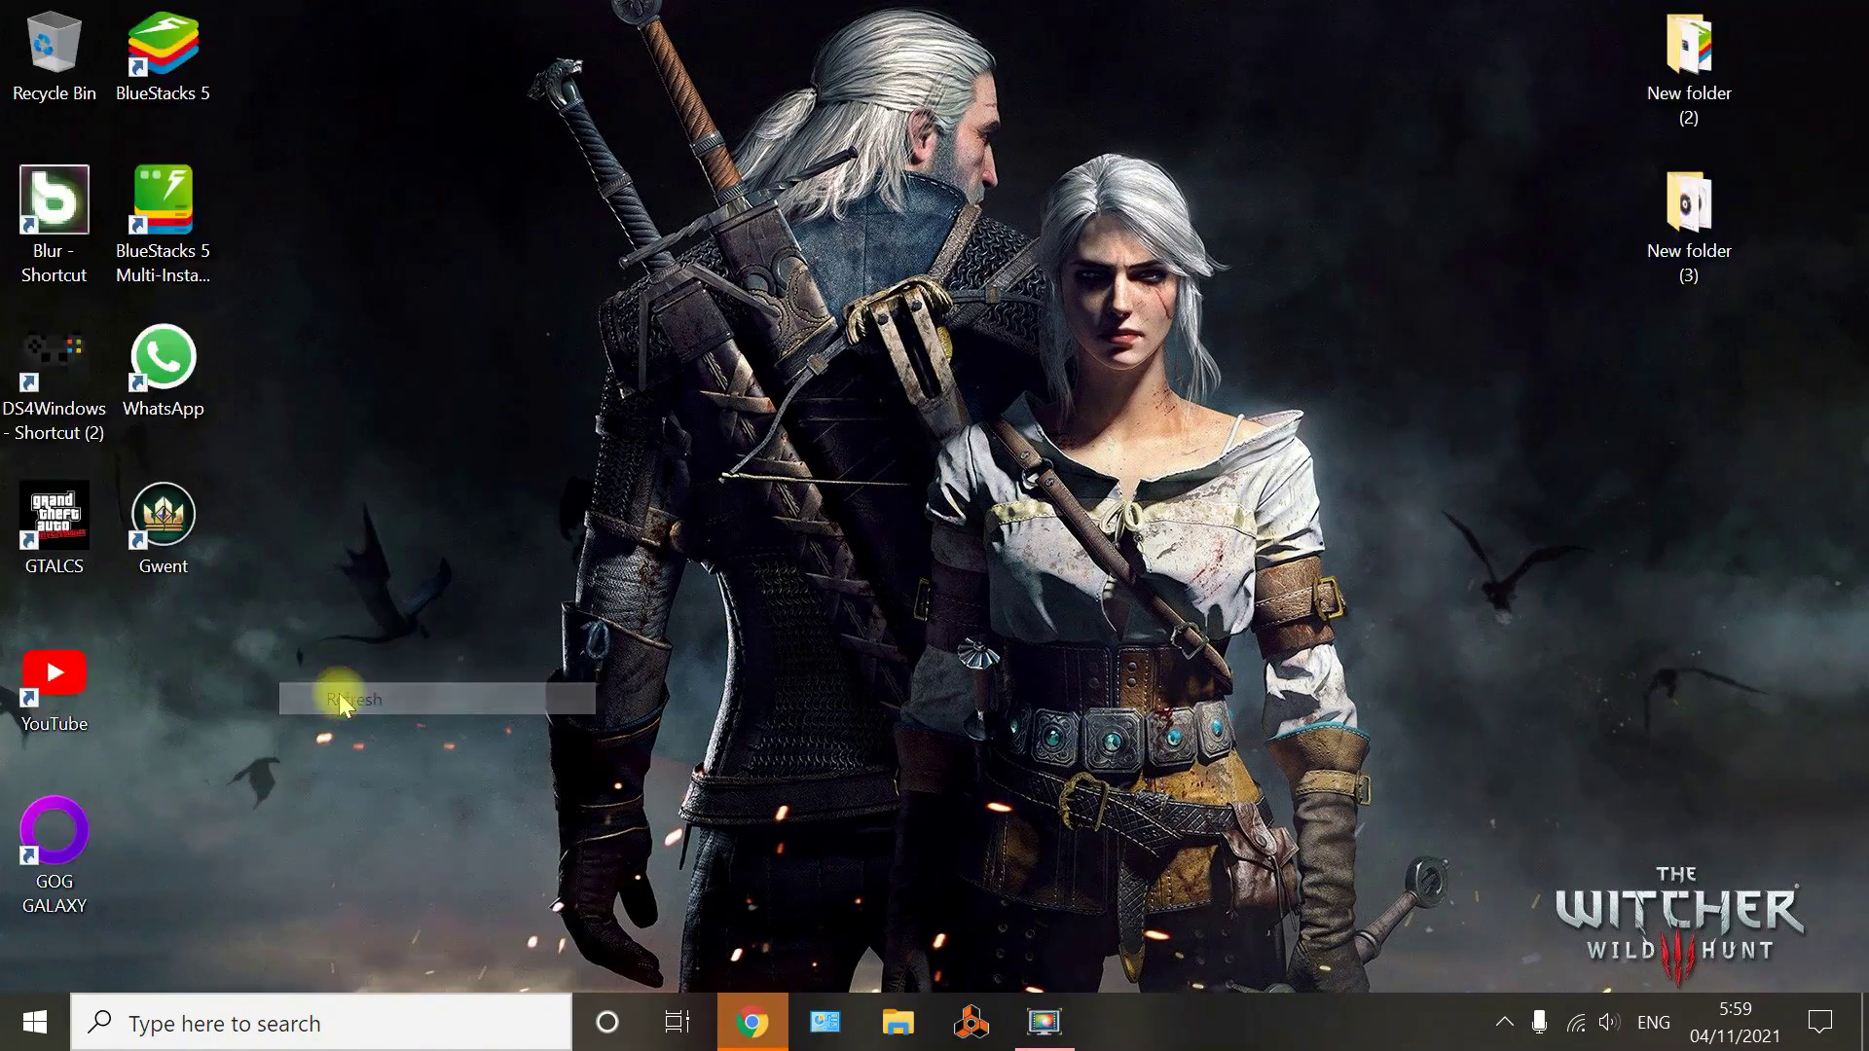
right_click(78, 827)
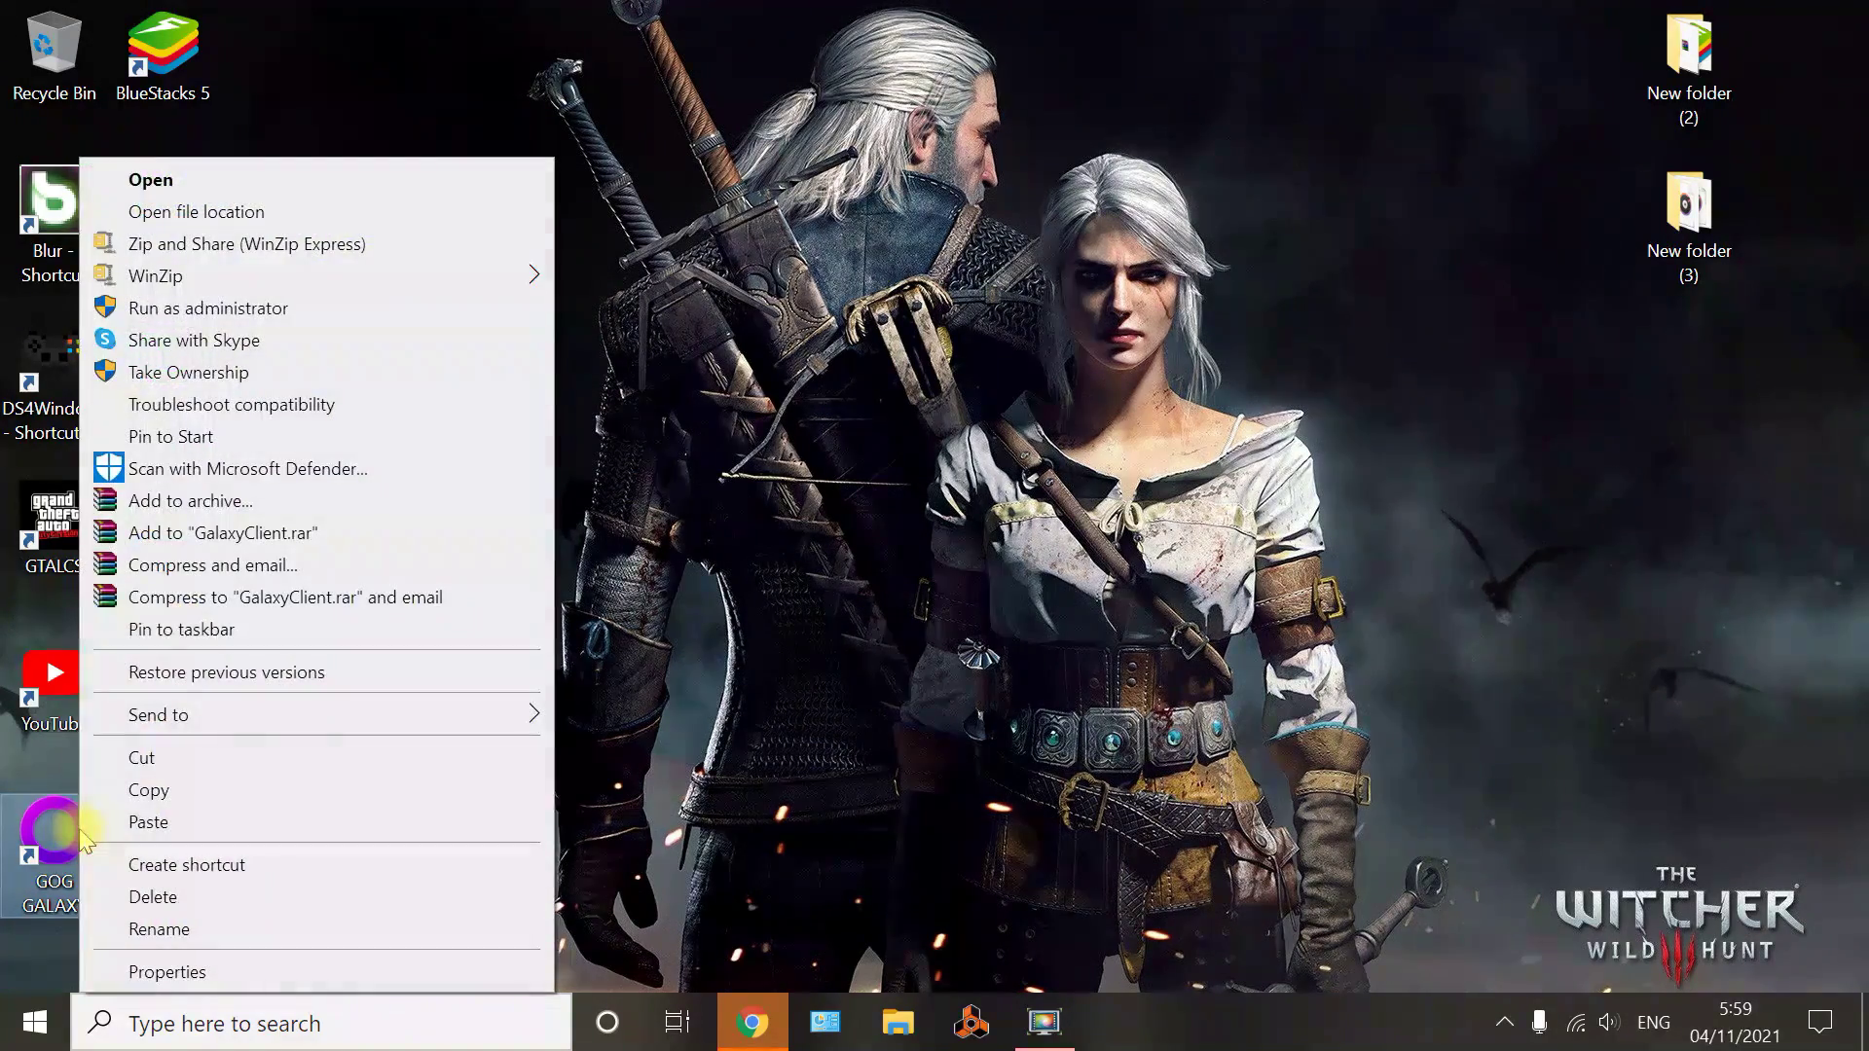
click(148, 179)
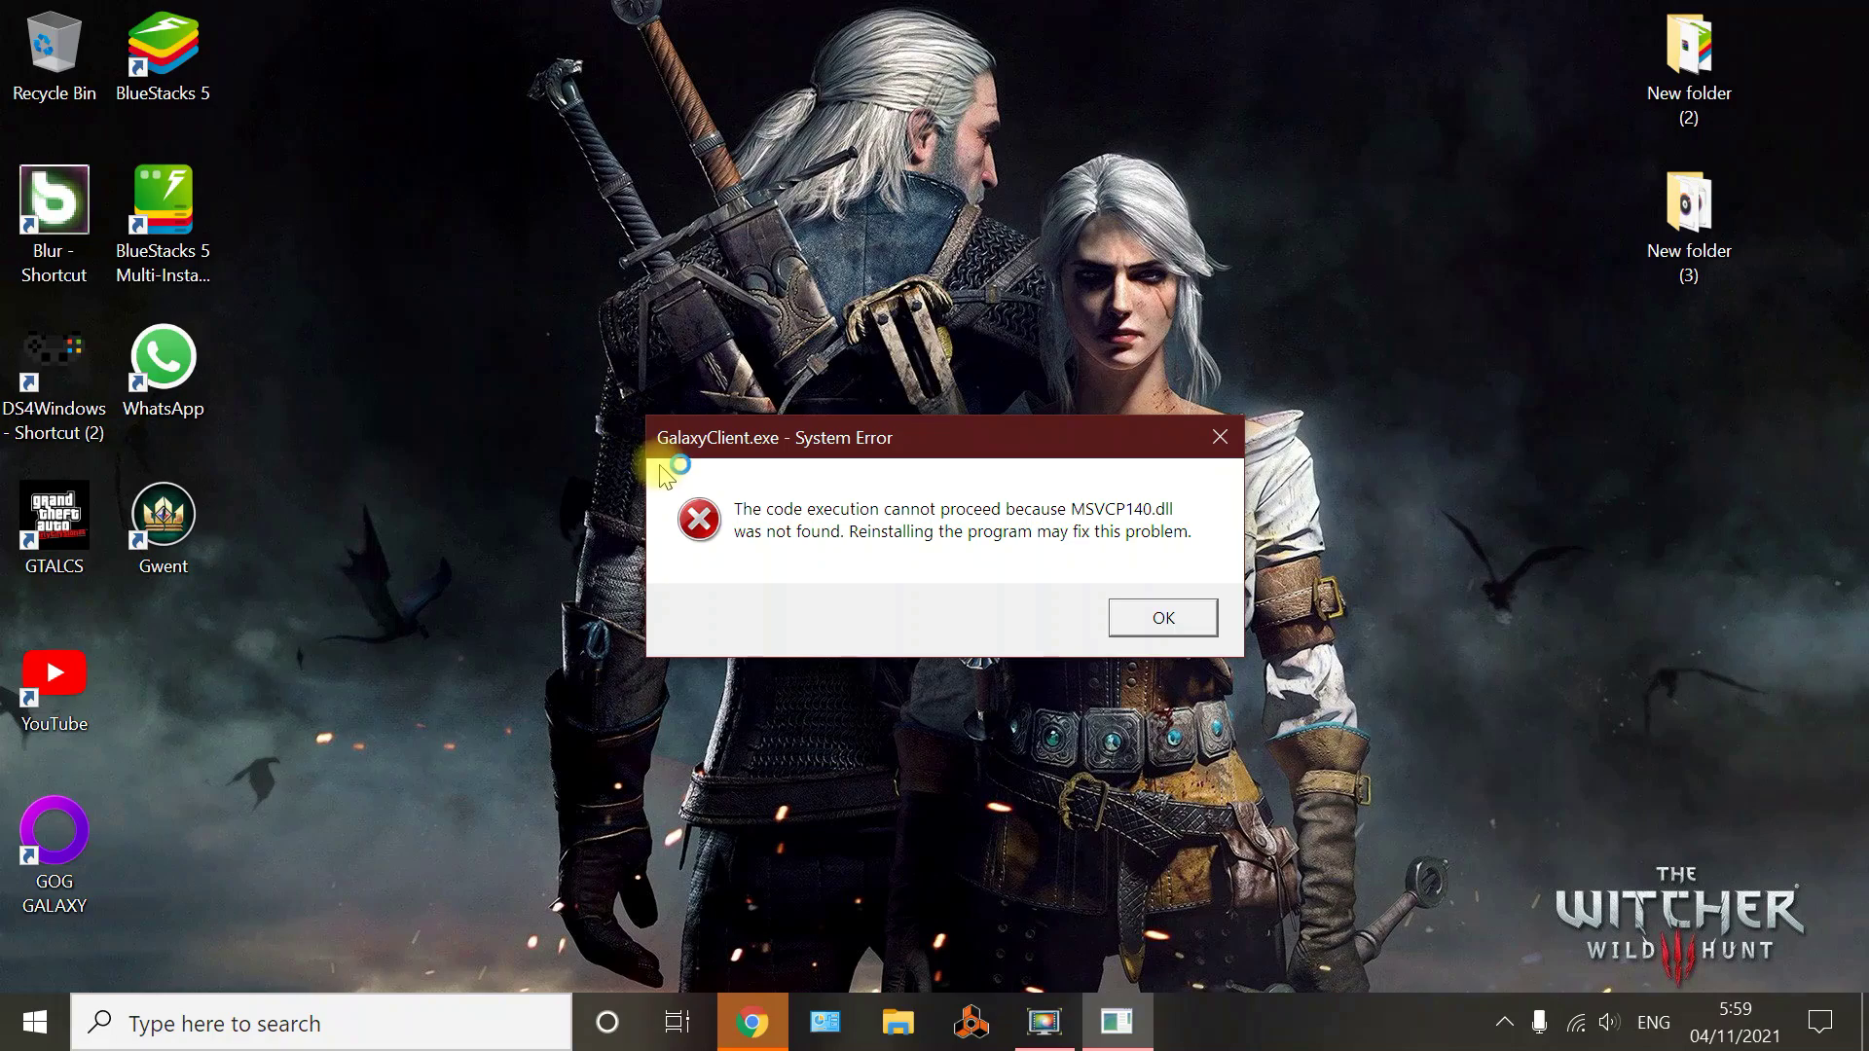
Dismiss the repeated GalaxyClient.exe MSVCP140.dll not-found errors.
drag(556, 334, 1416, 798)
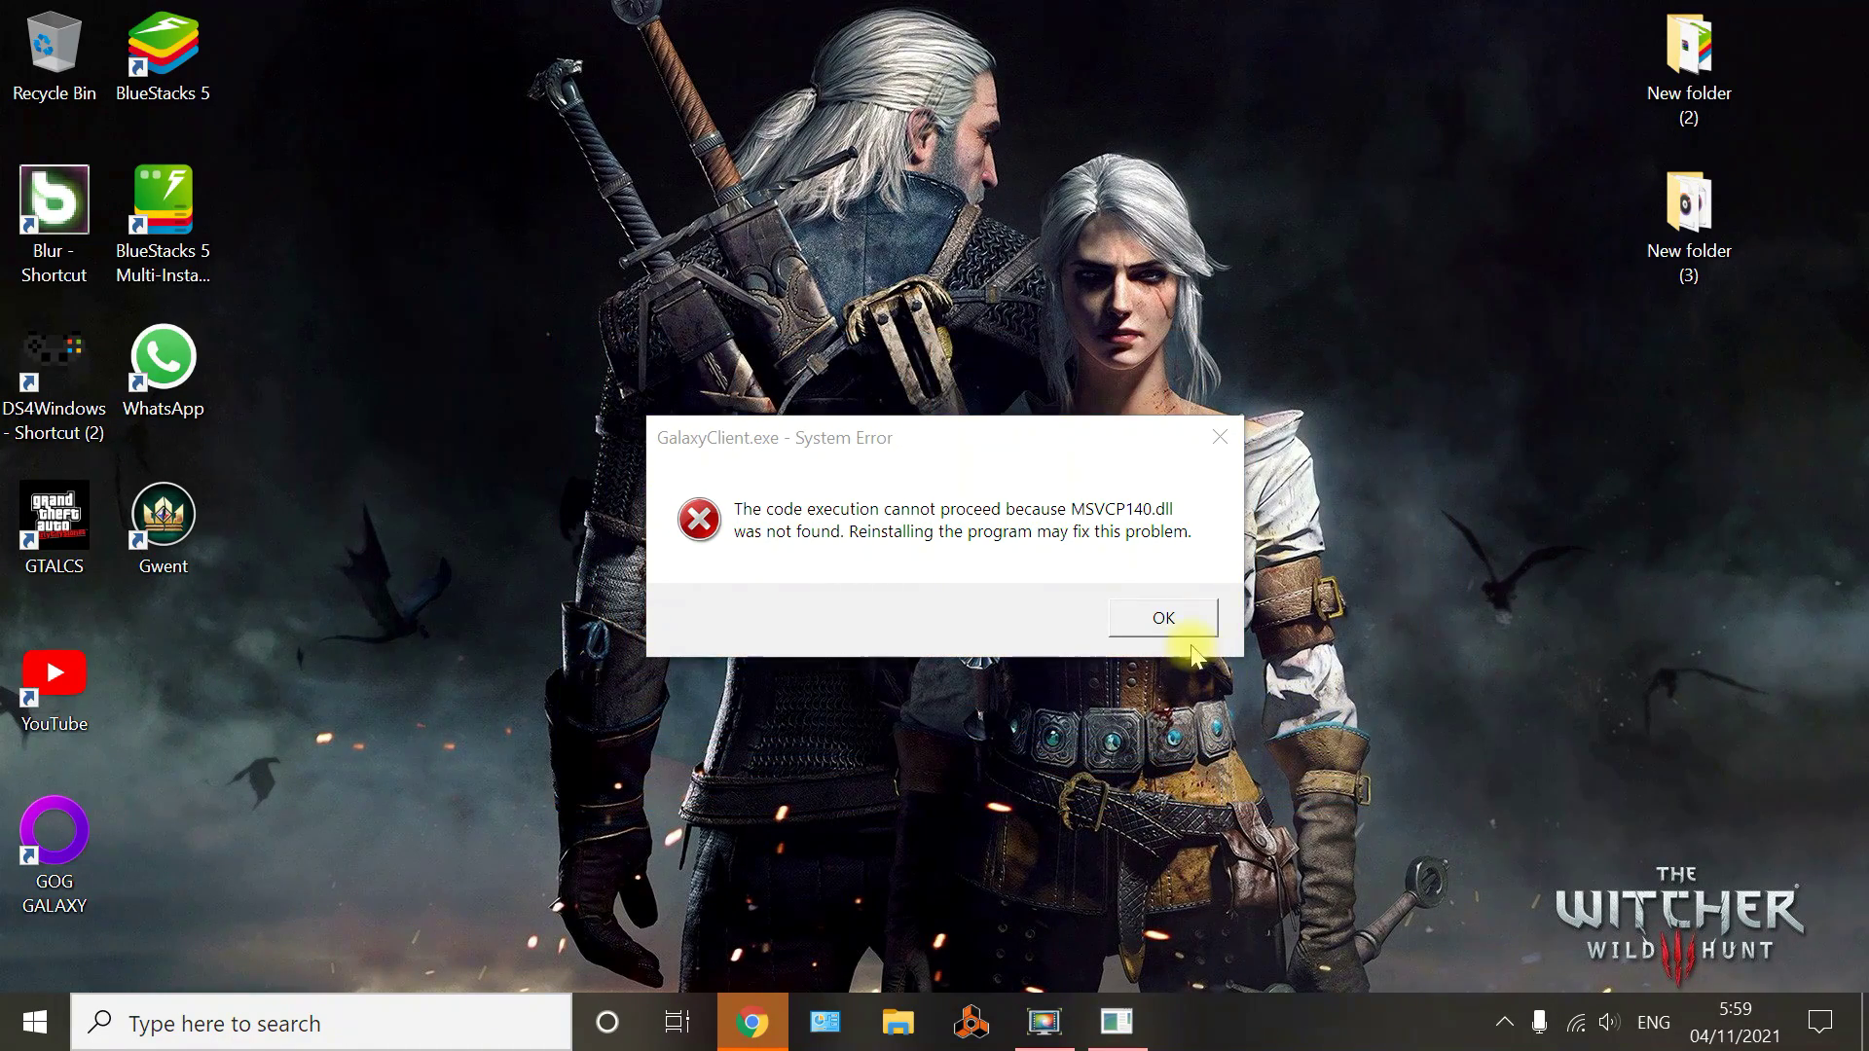
click(1179, 623)
click(1178, 623)
click(1178, 623)
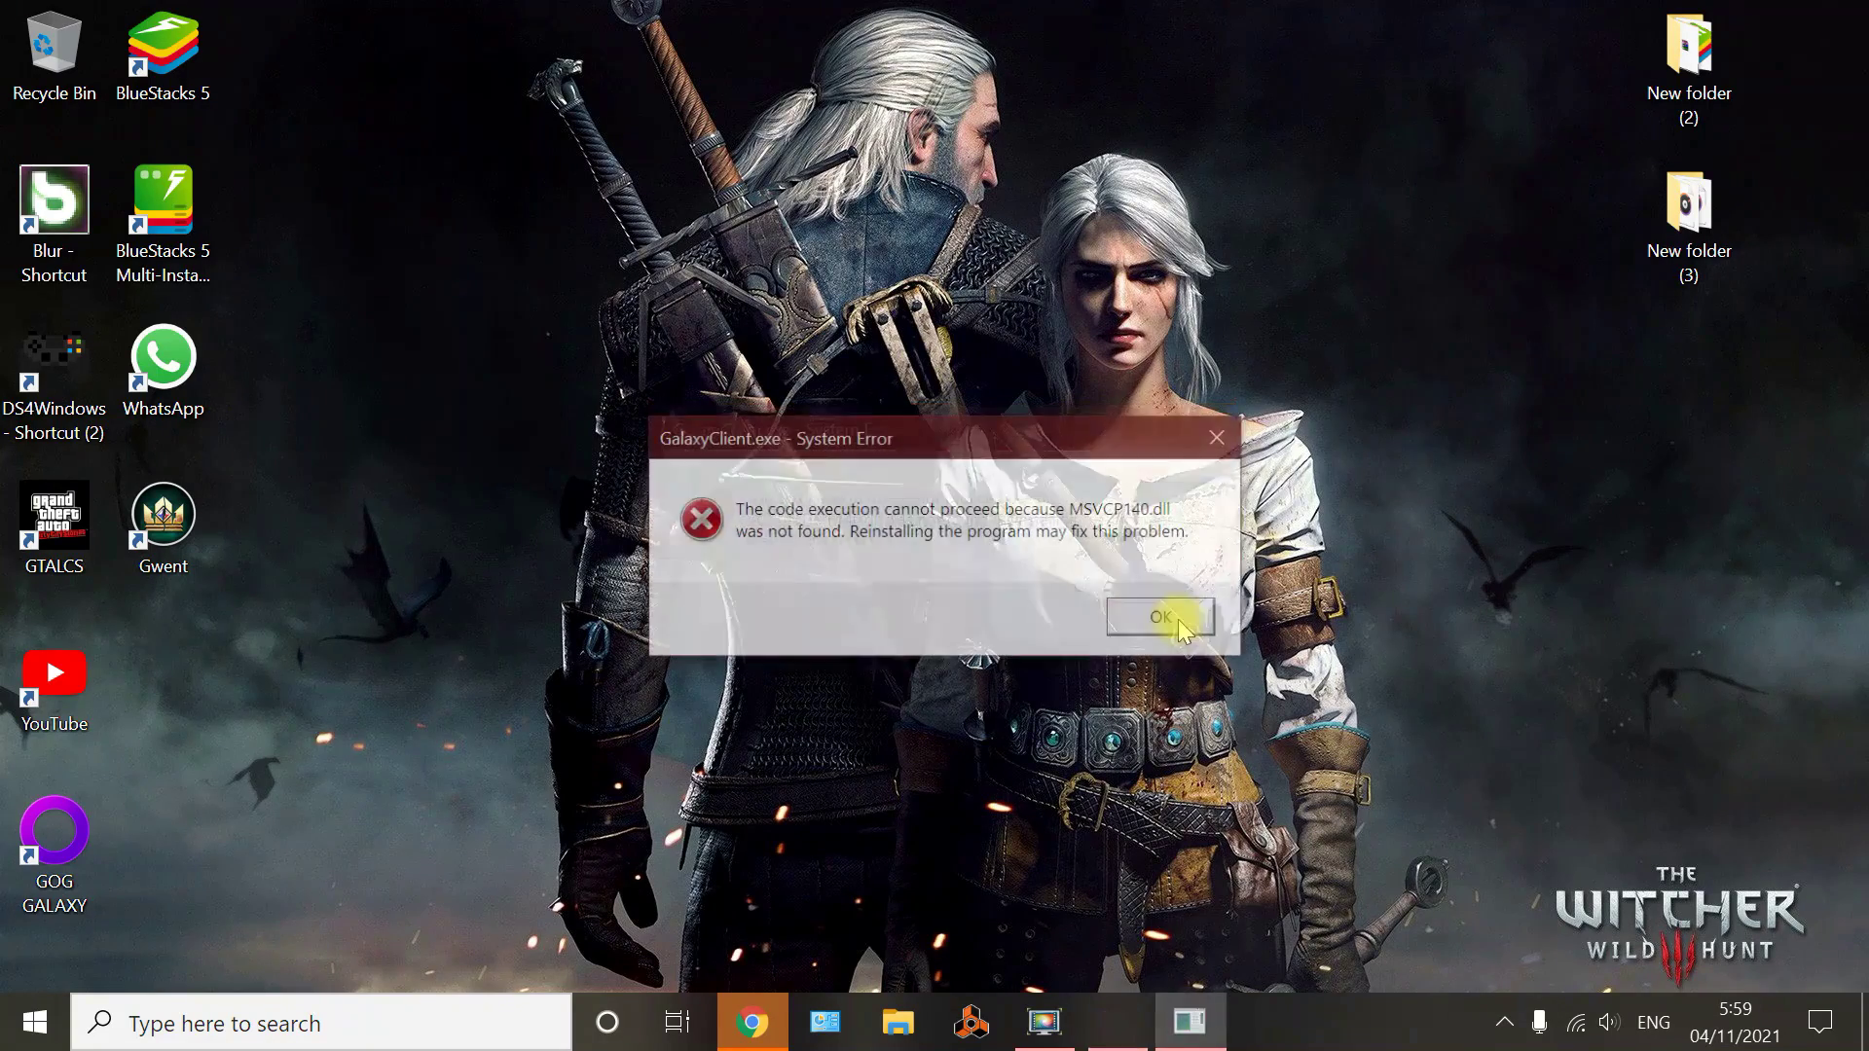
click(1180, 623)
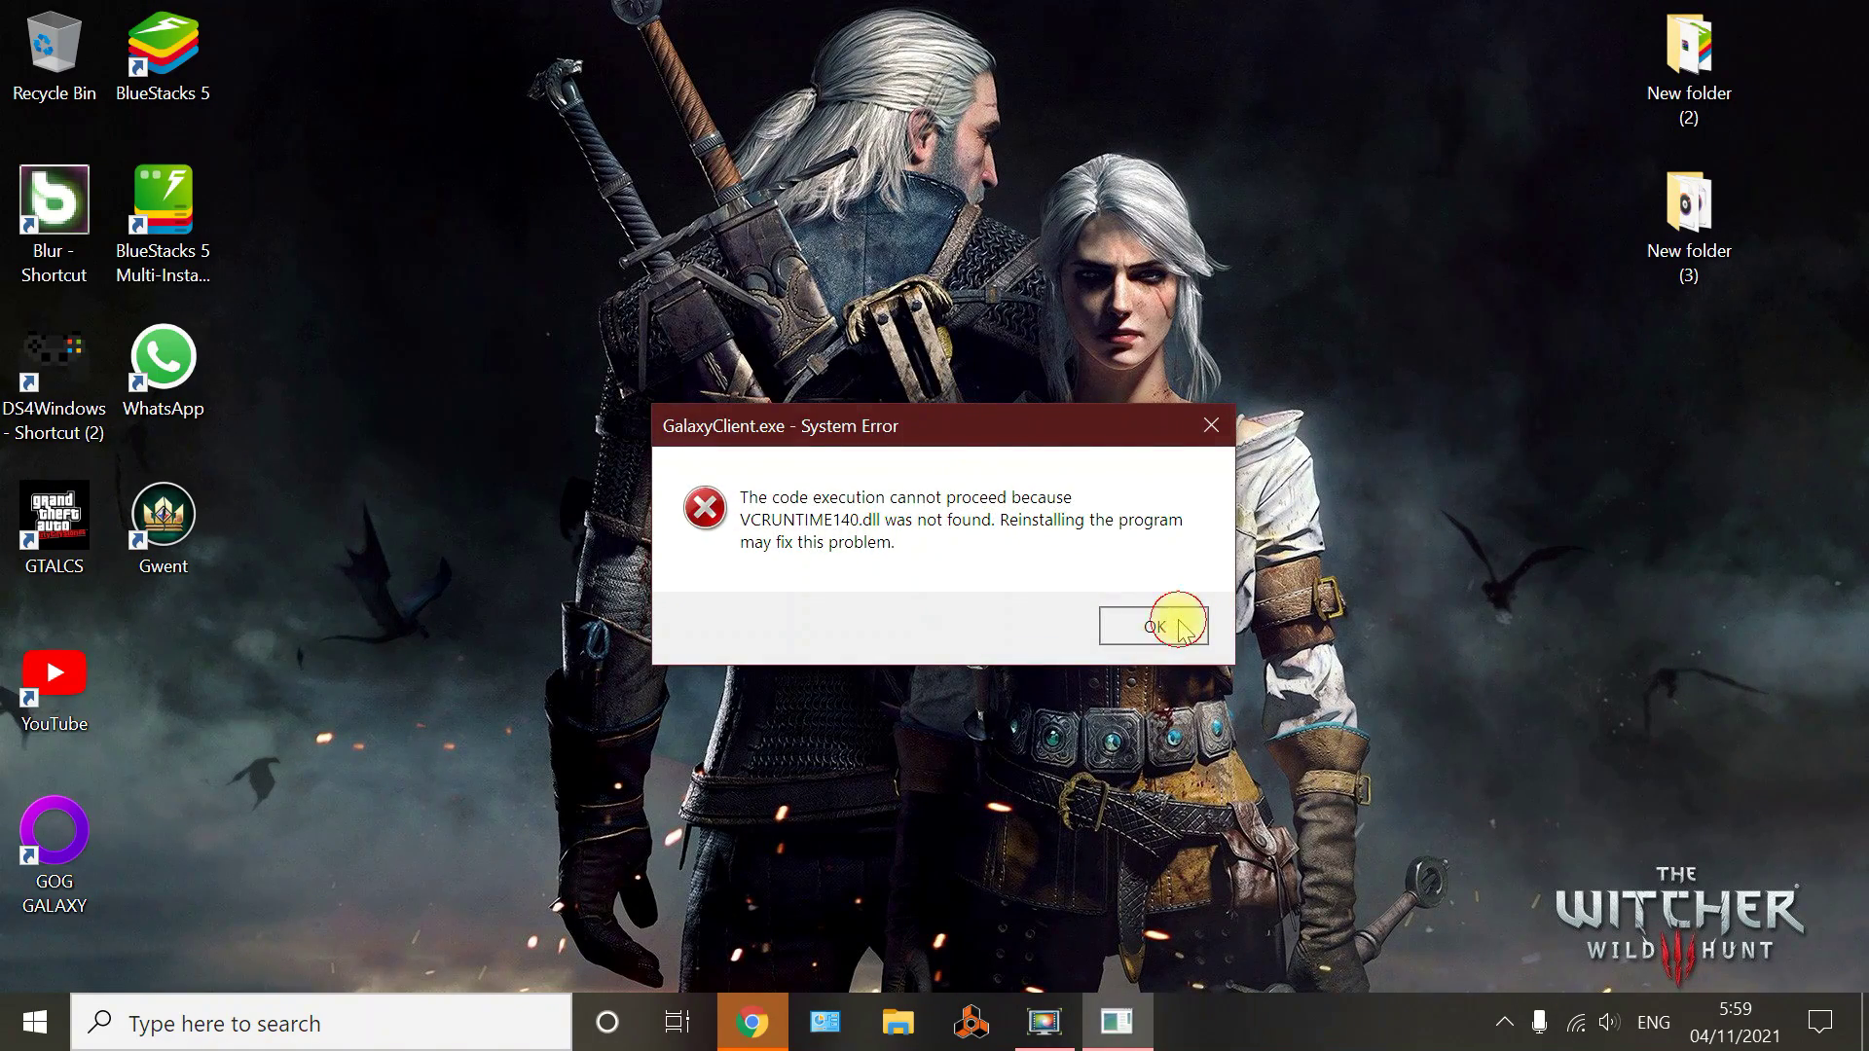
Dismiss the VCRUNTIME140.dll error, then search Google for 'opendll' and open opendll.com.
click(1180, 625)
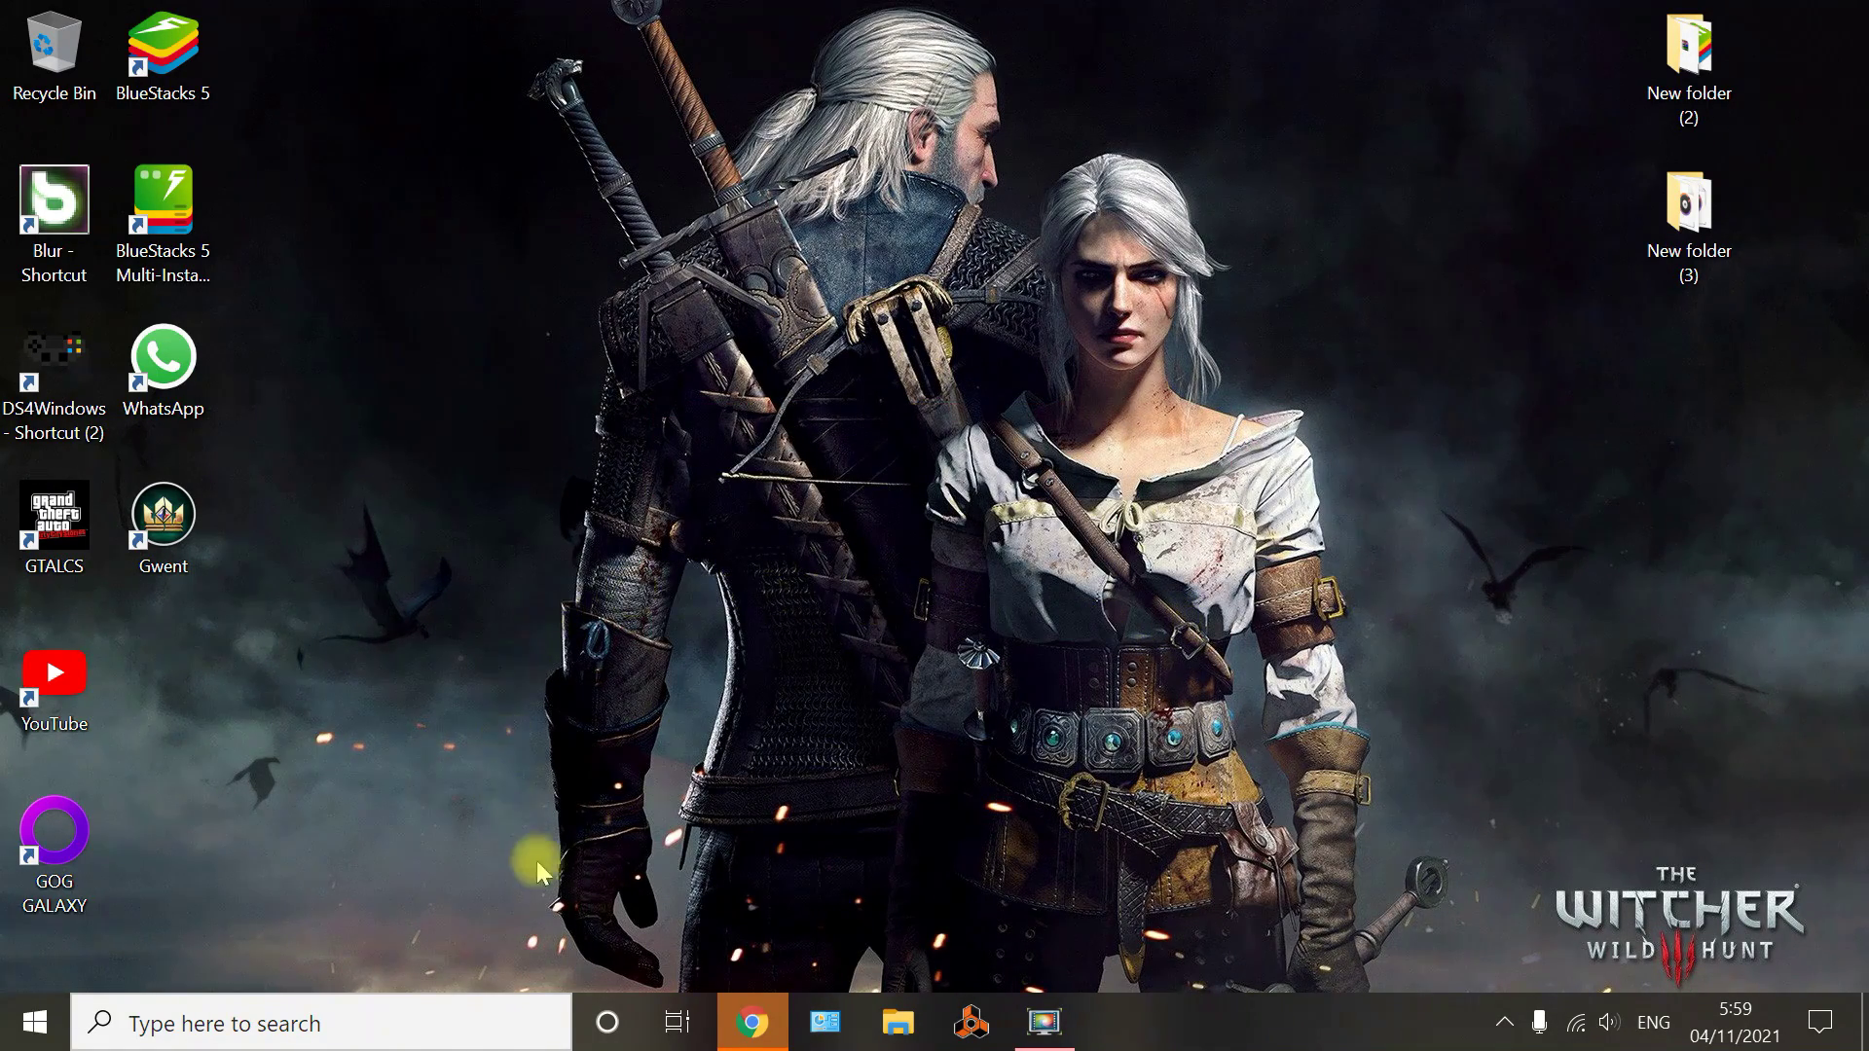
click(751, 1022)
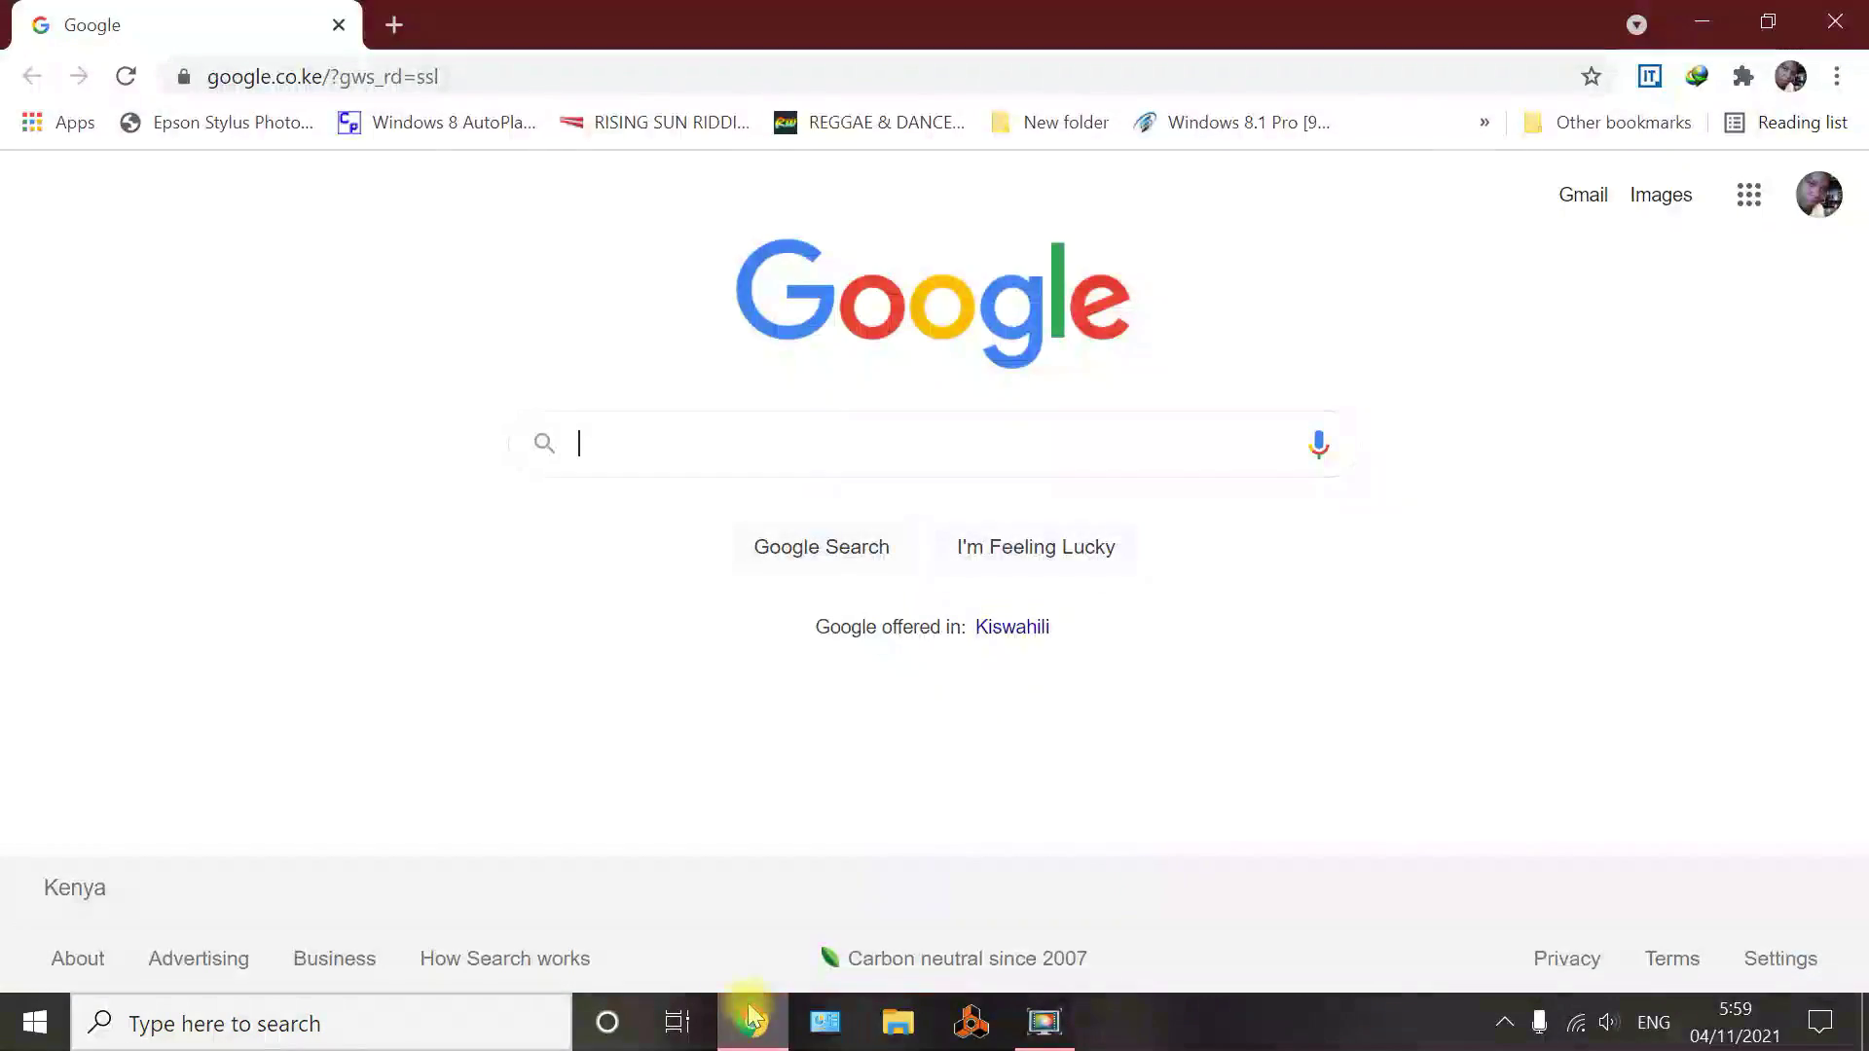
click(660, 452)
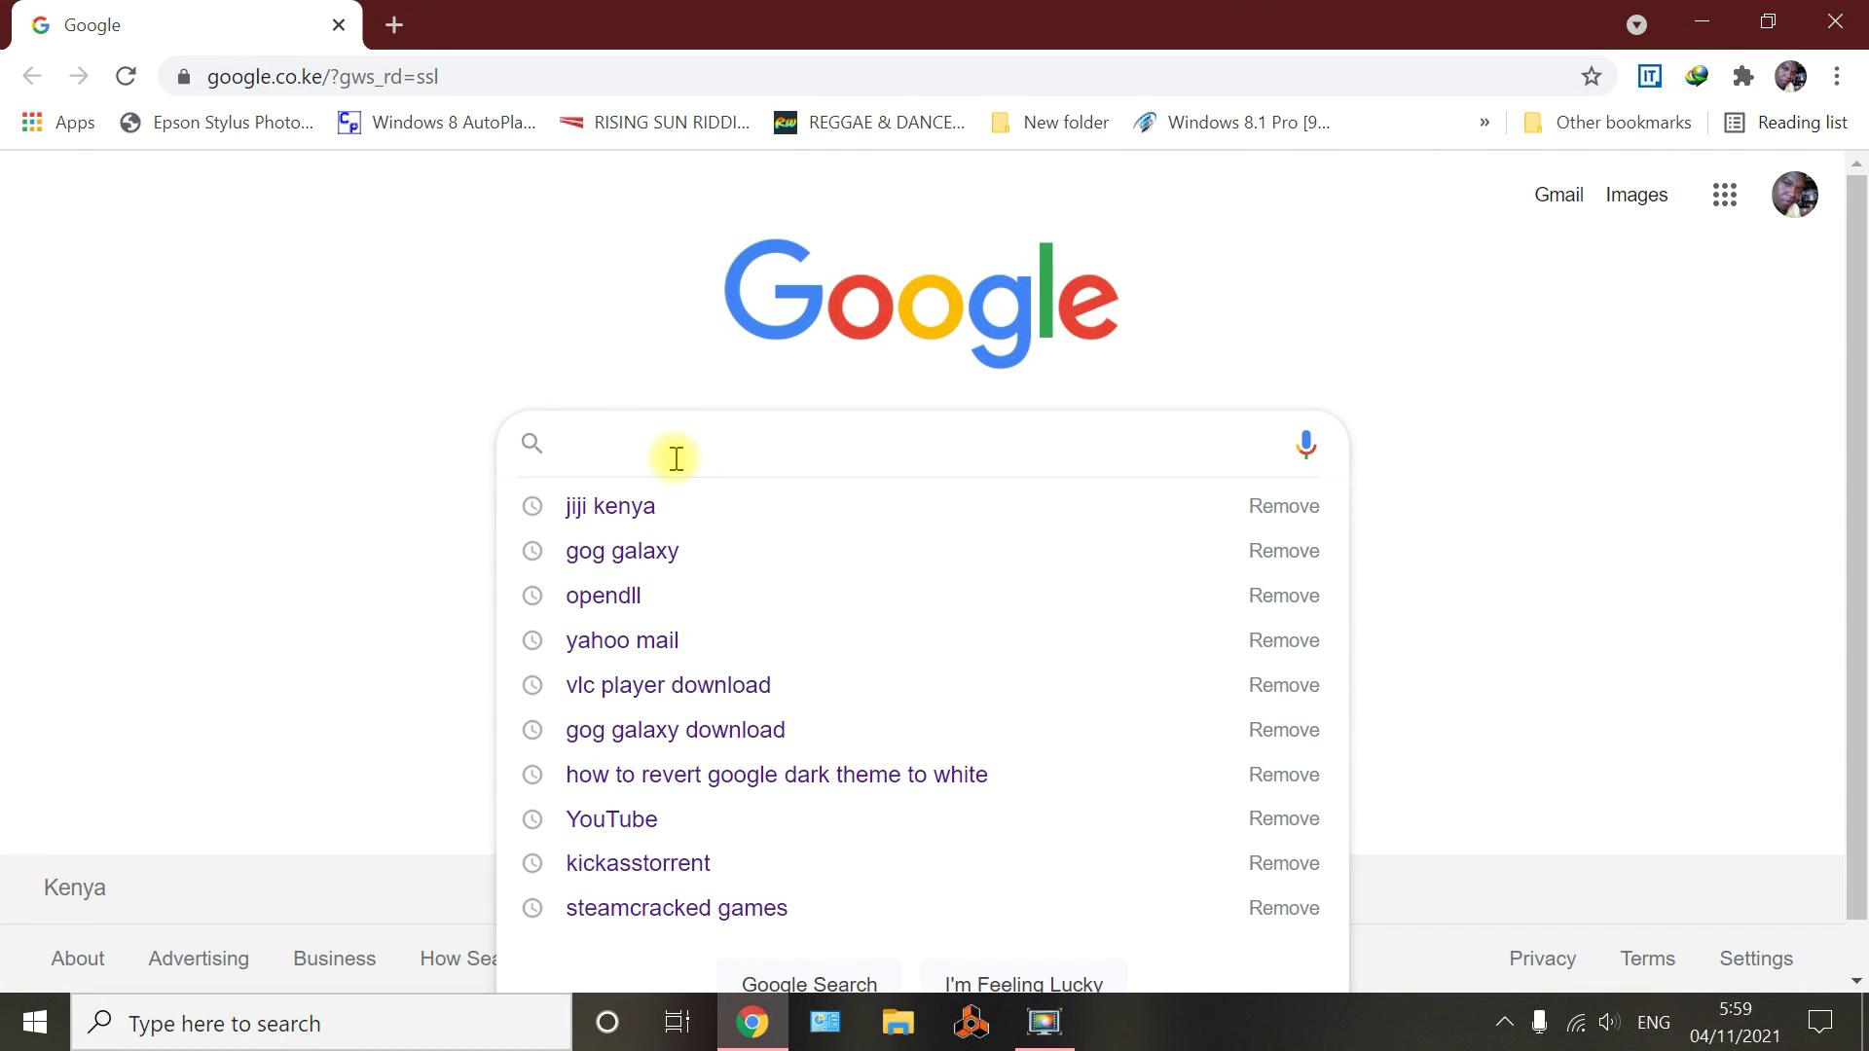
text(op)
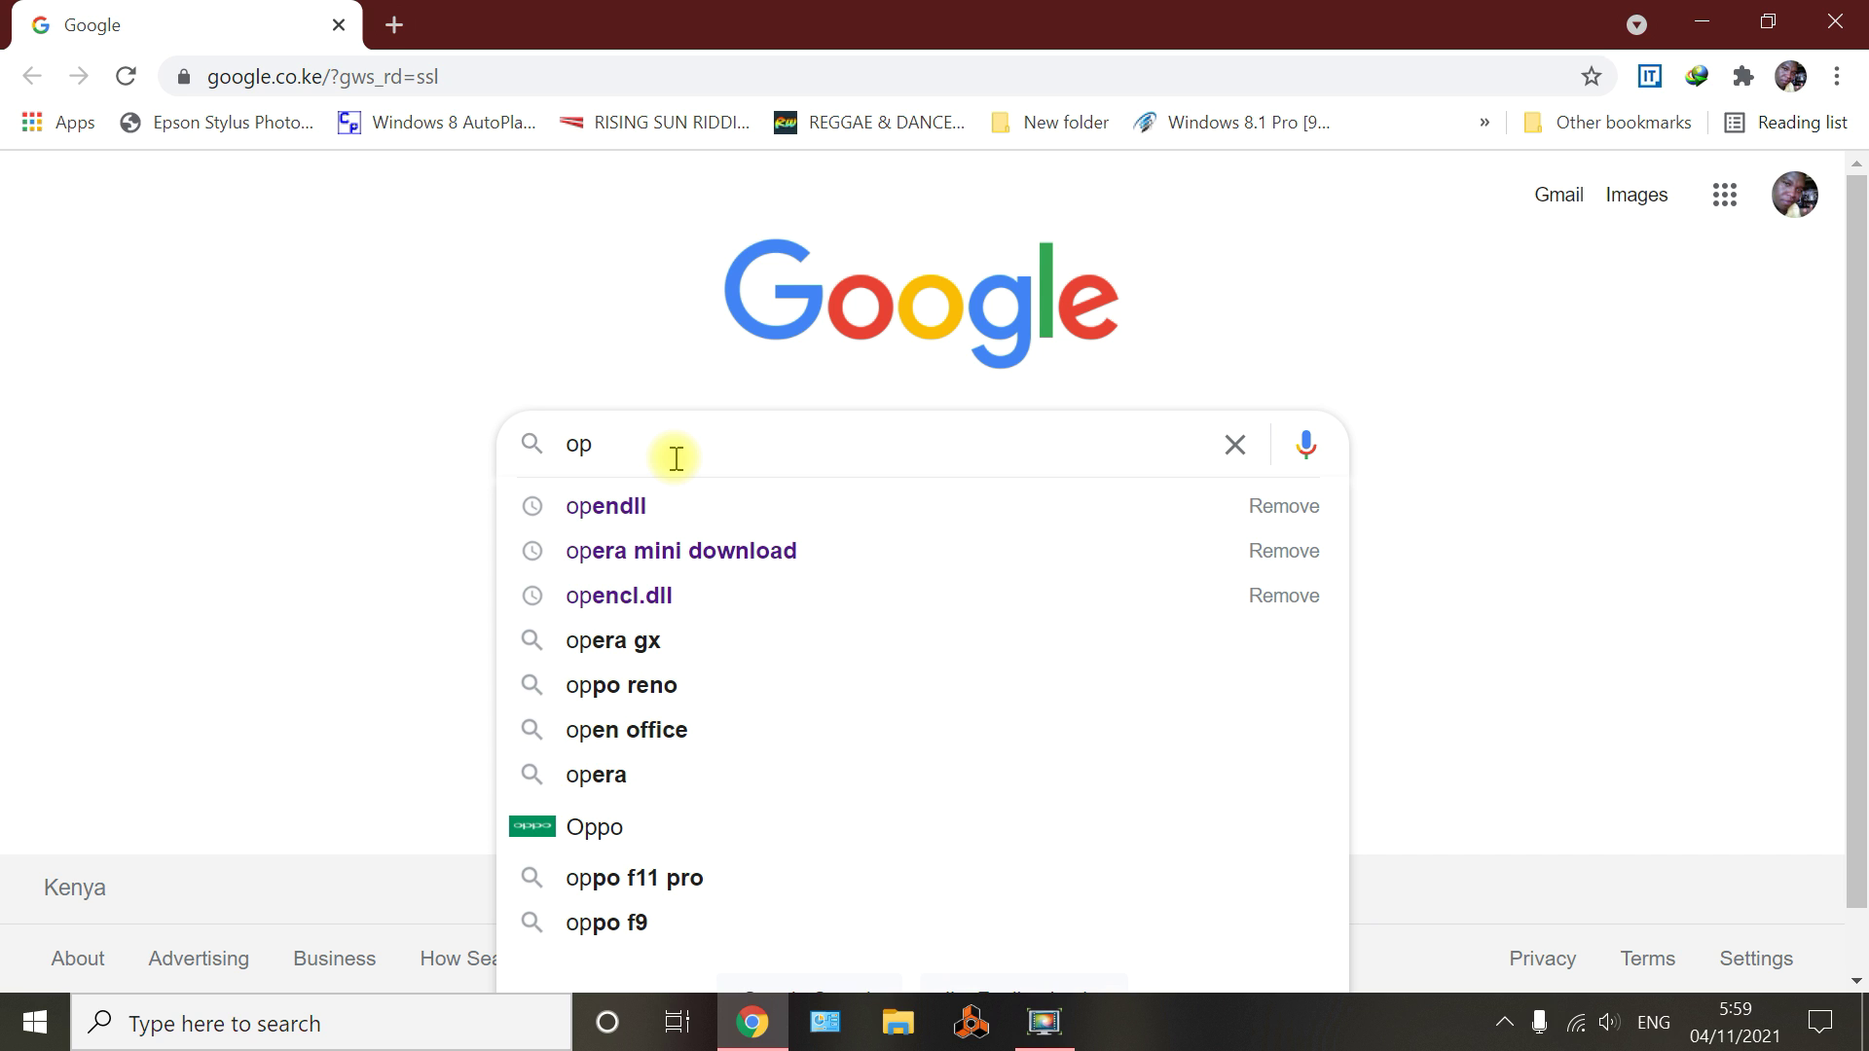
text(endll)
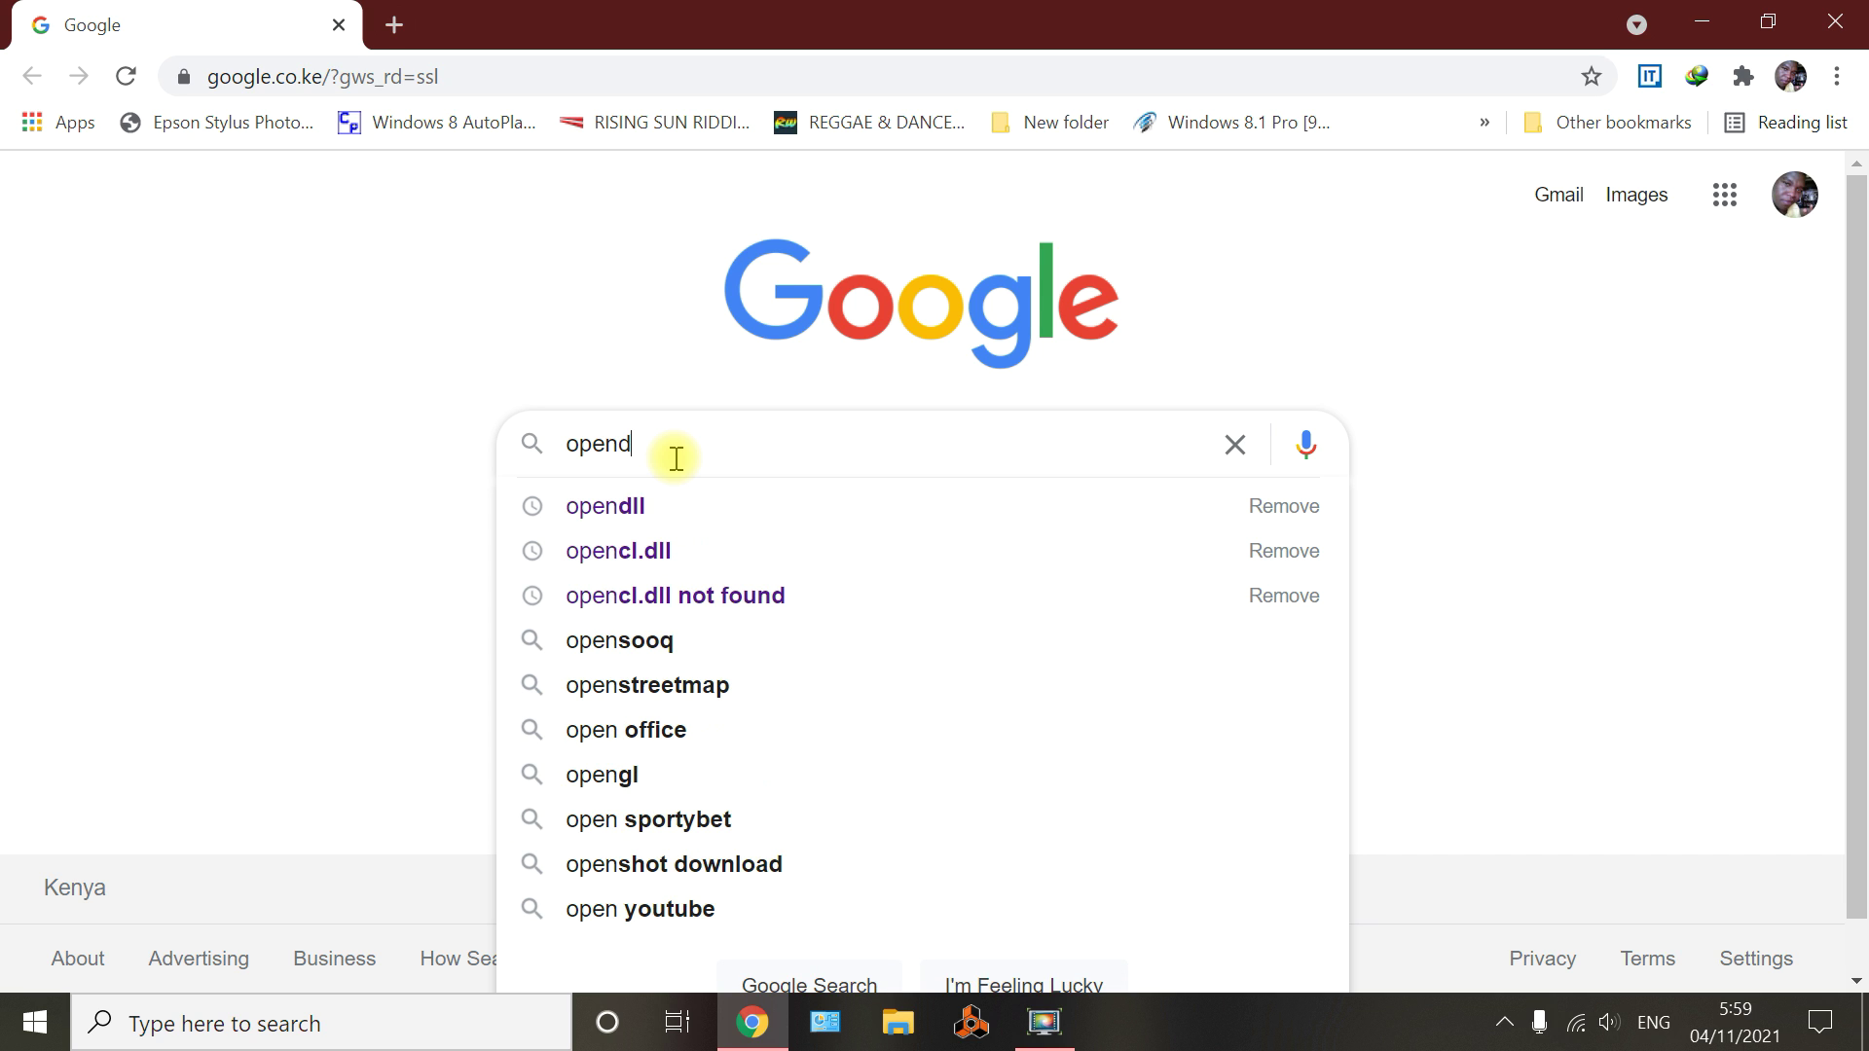
click(635, 506)
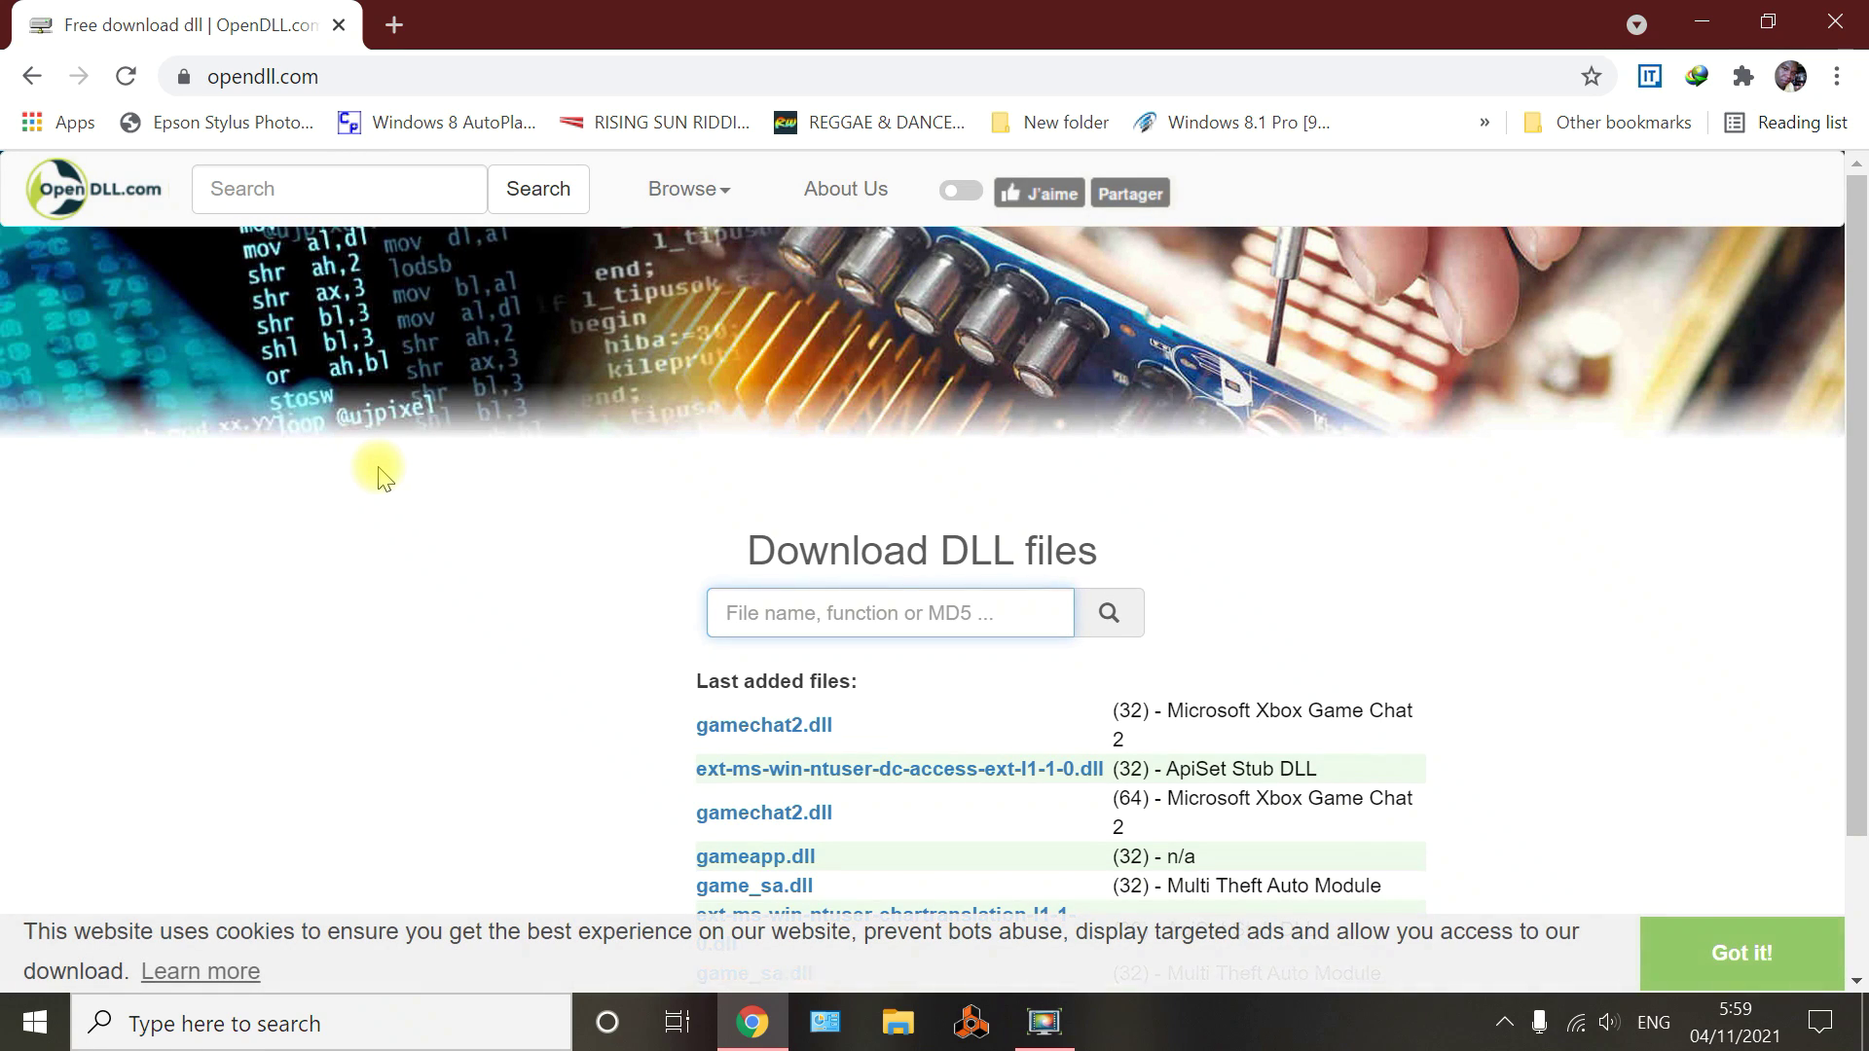
Search OpenDLL for msvcp140.dll and open the first 32-bit result.
click(779, 620)
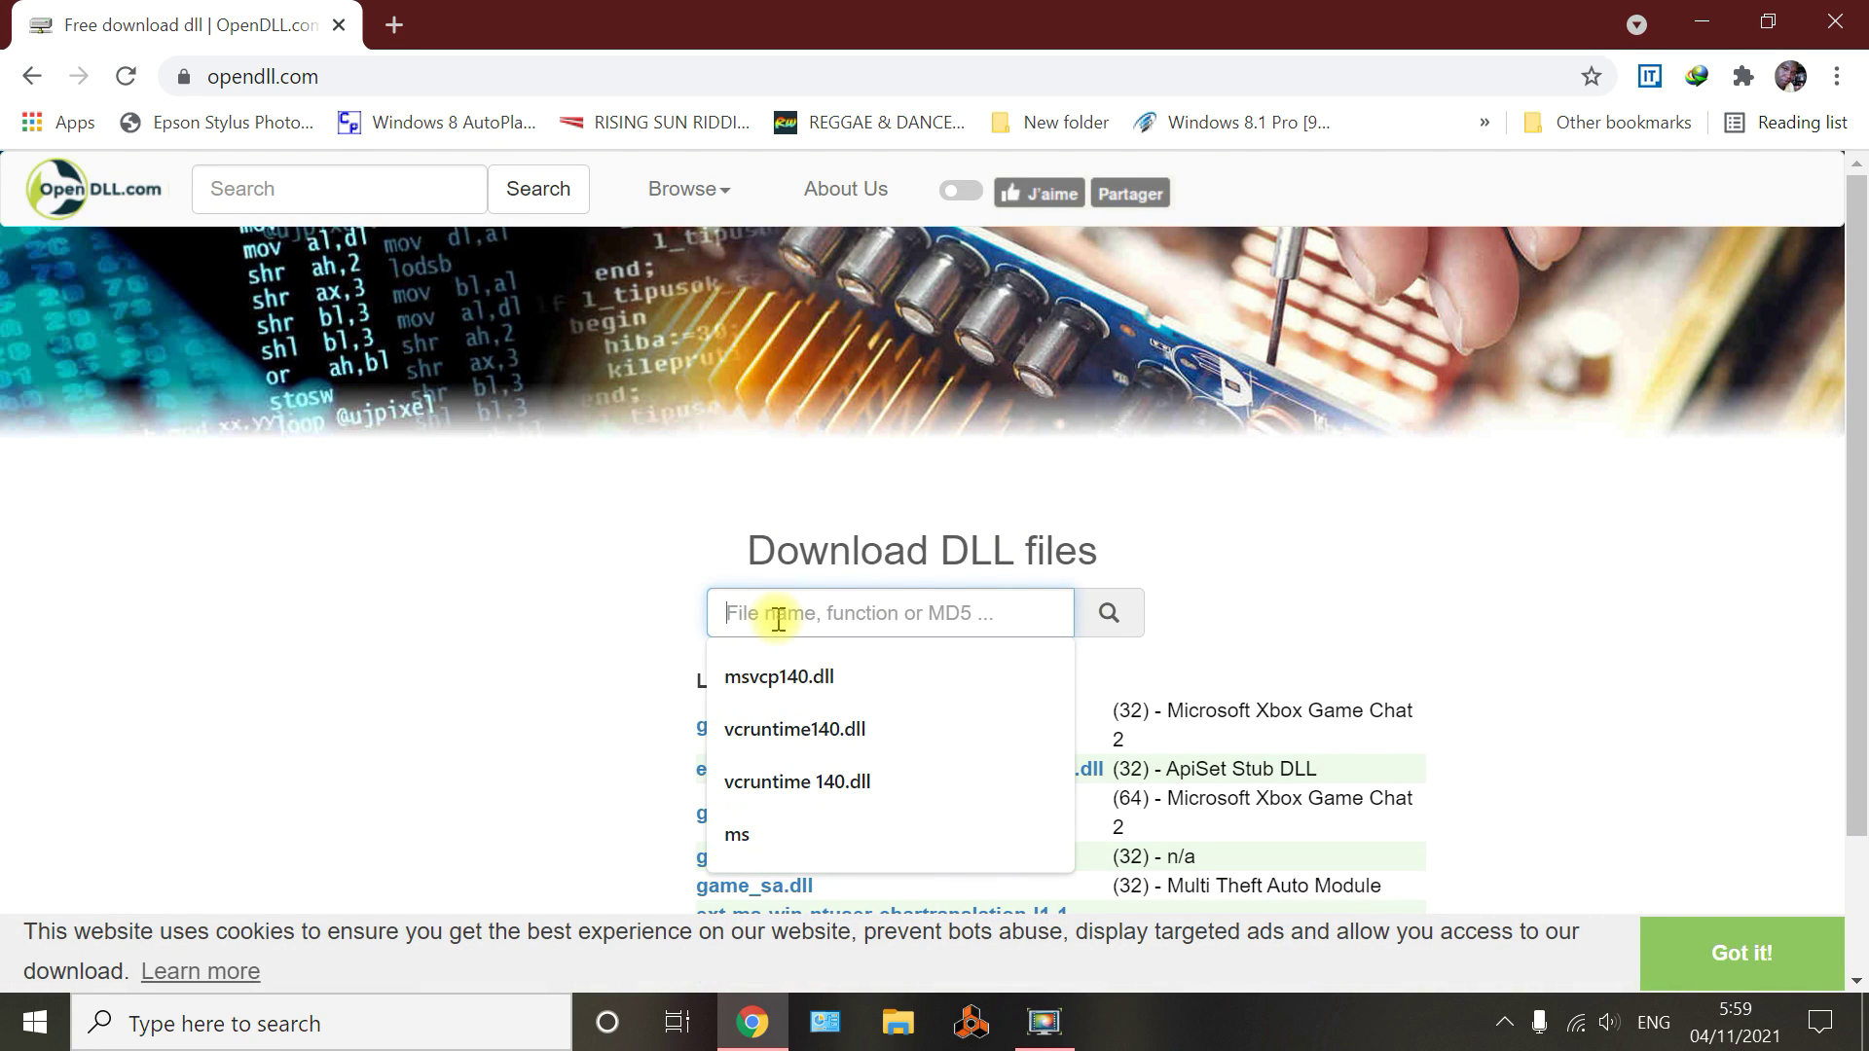
click(820, 677)
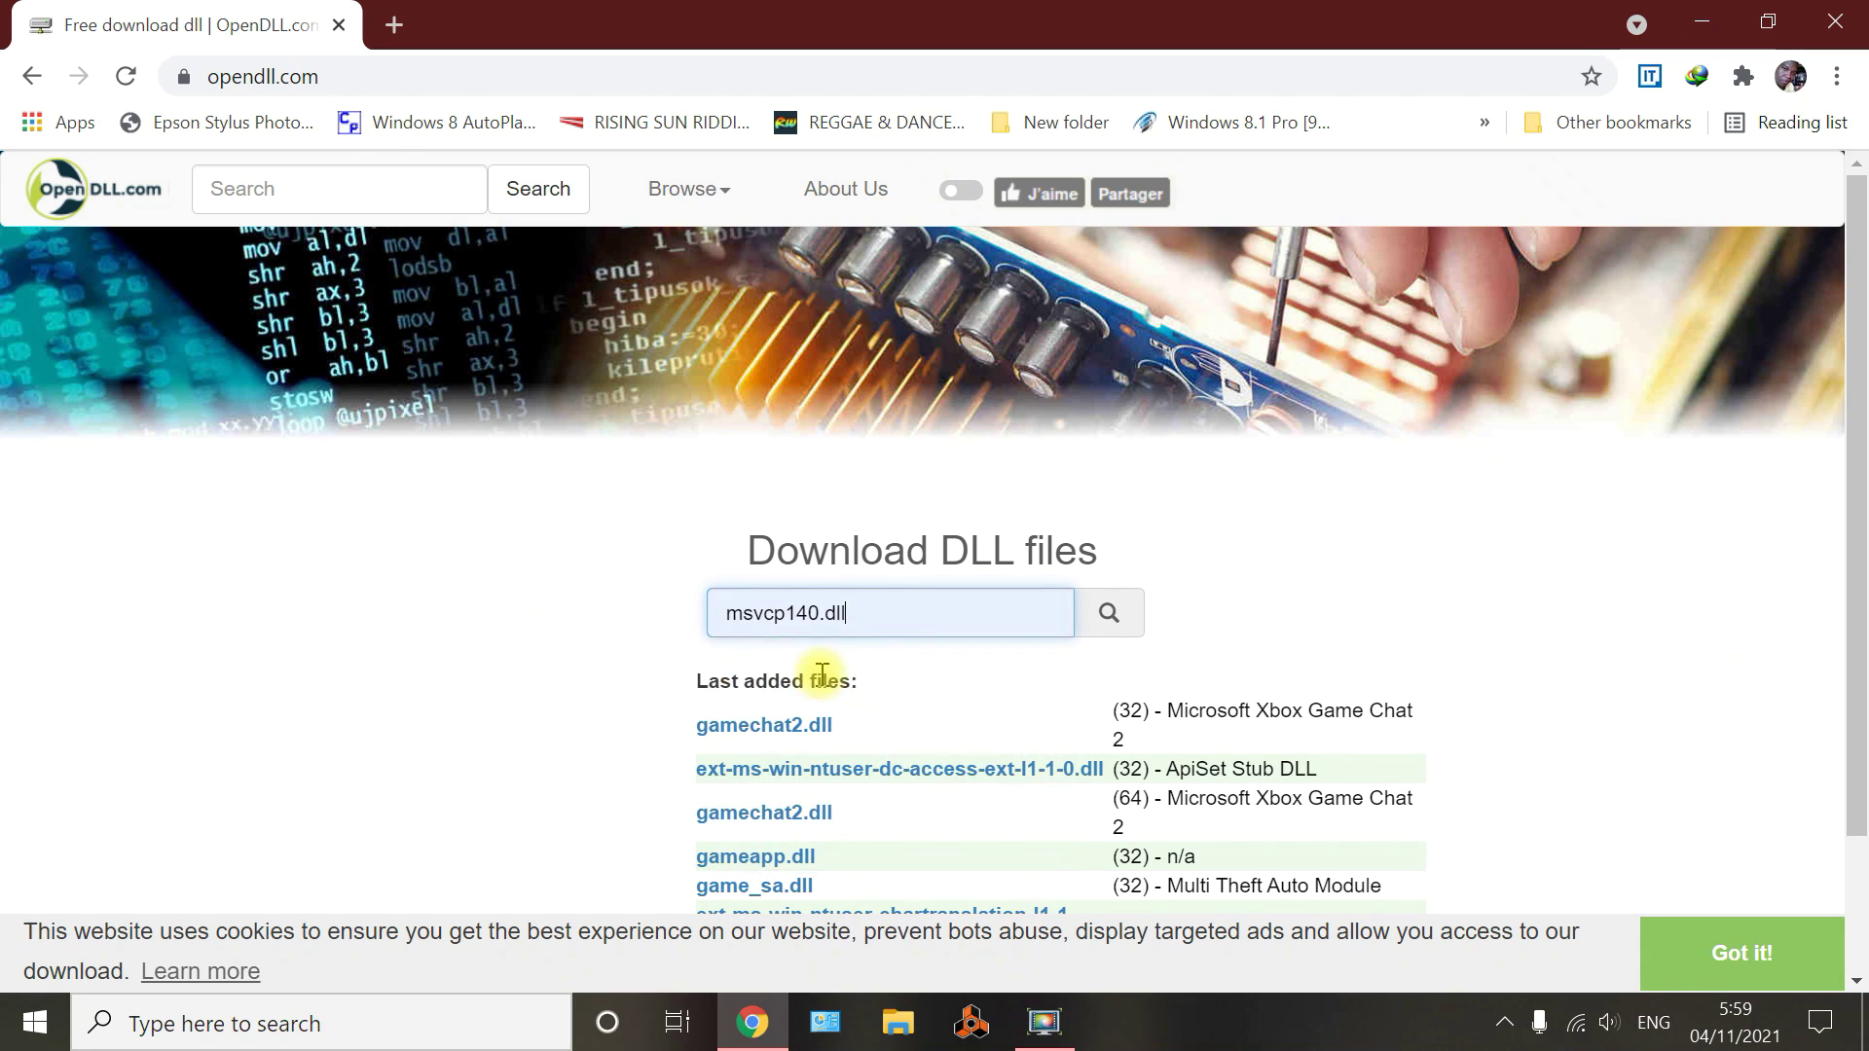
click(1111, 617)
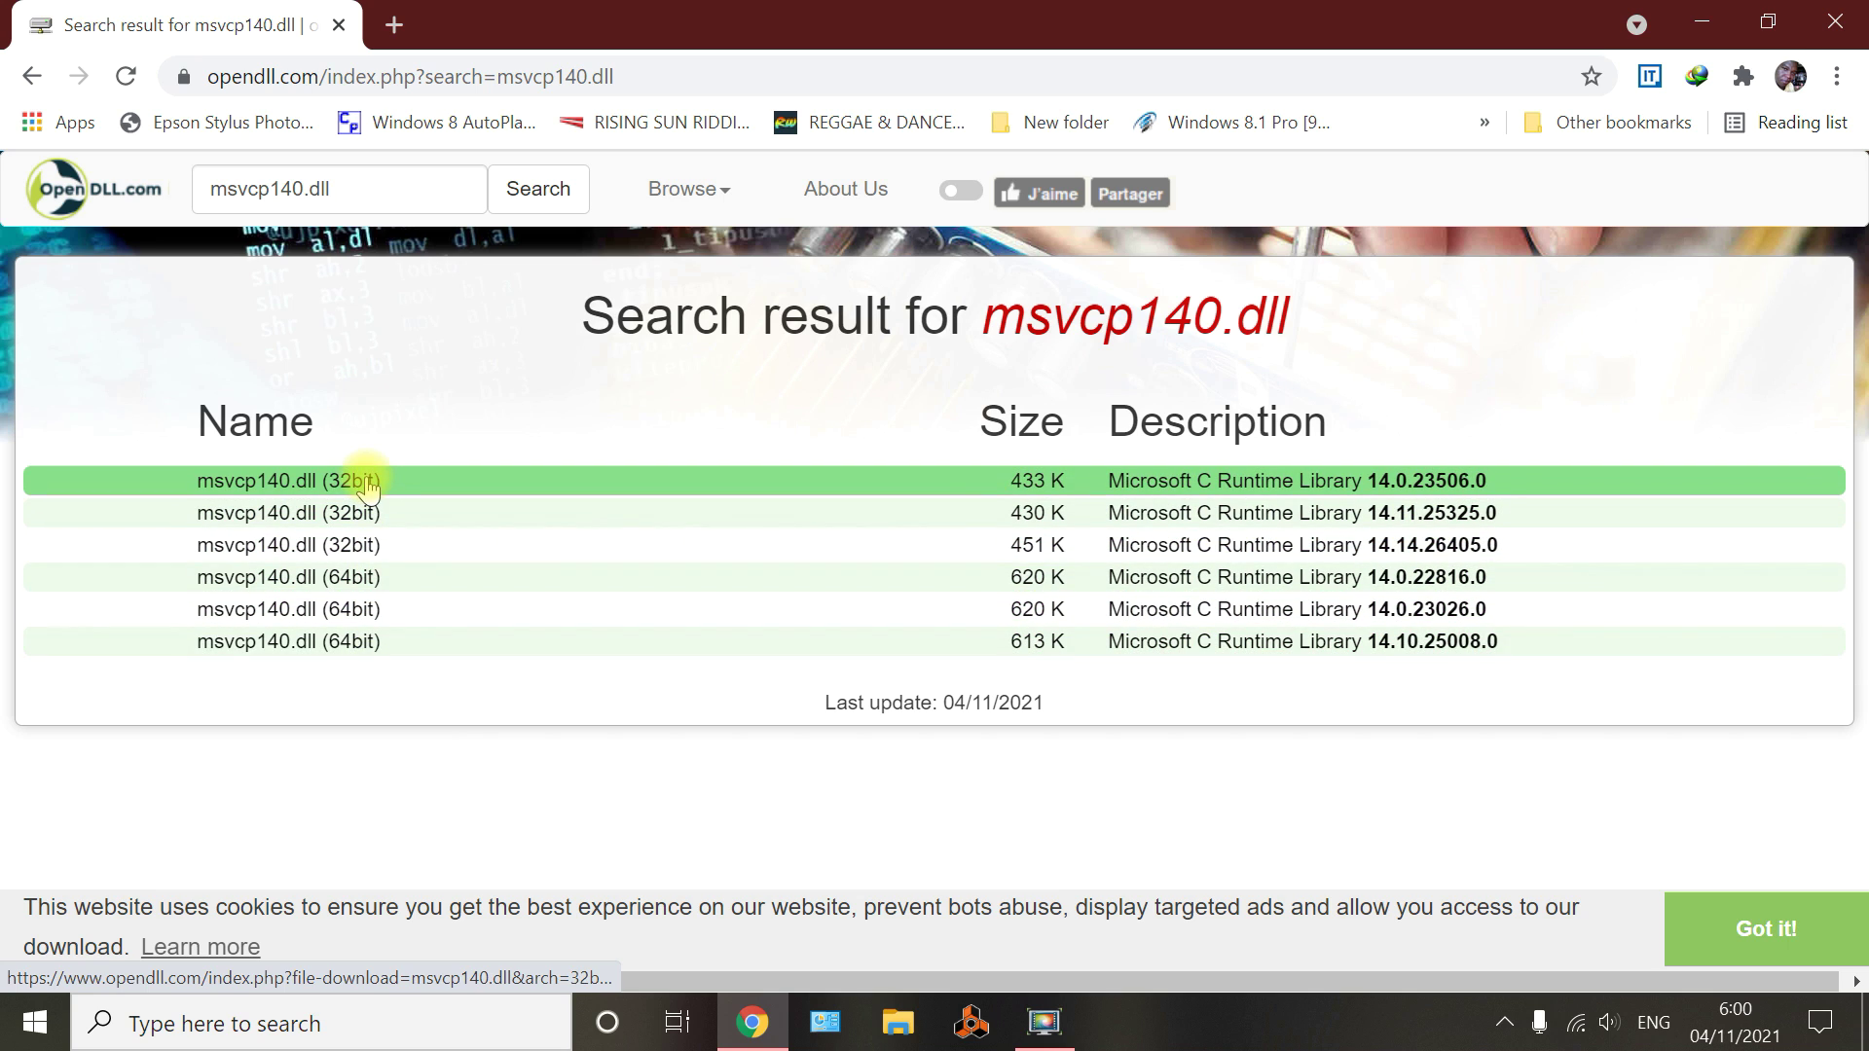
click(368, 483)
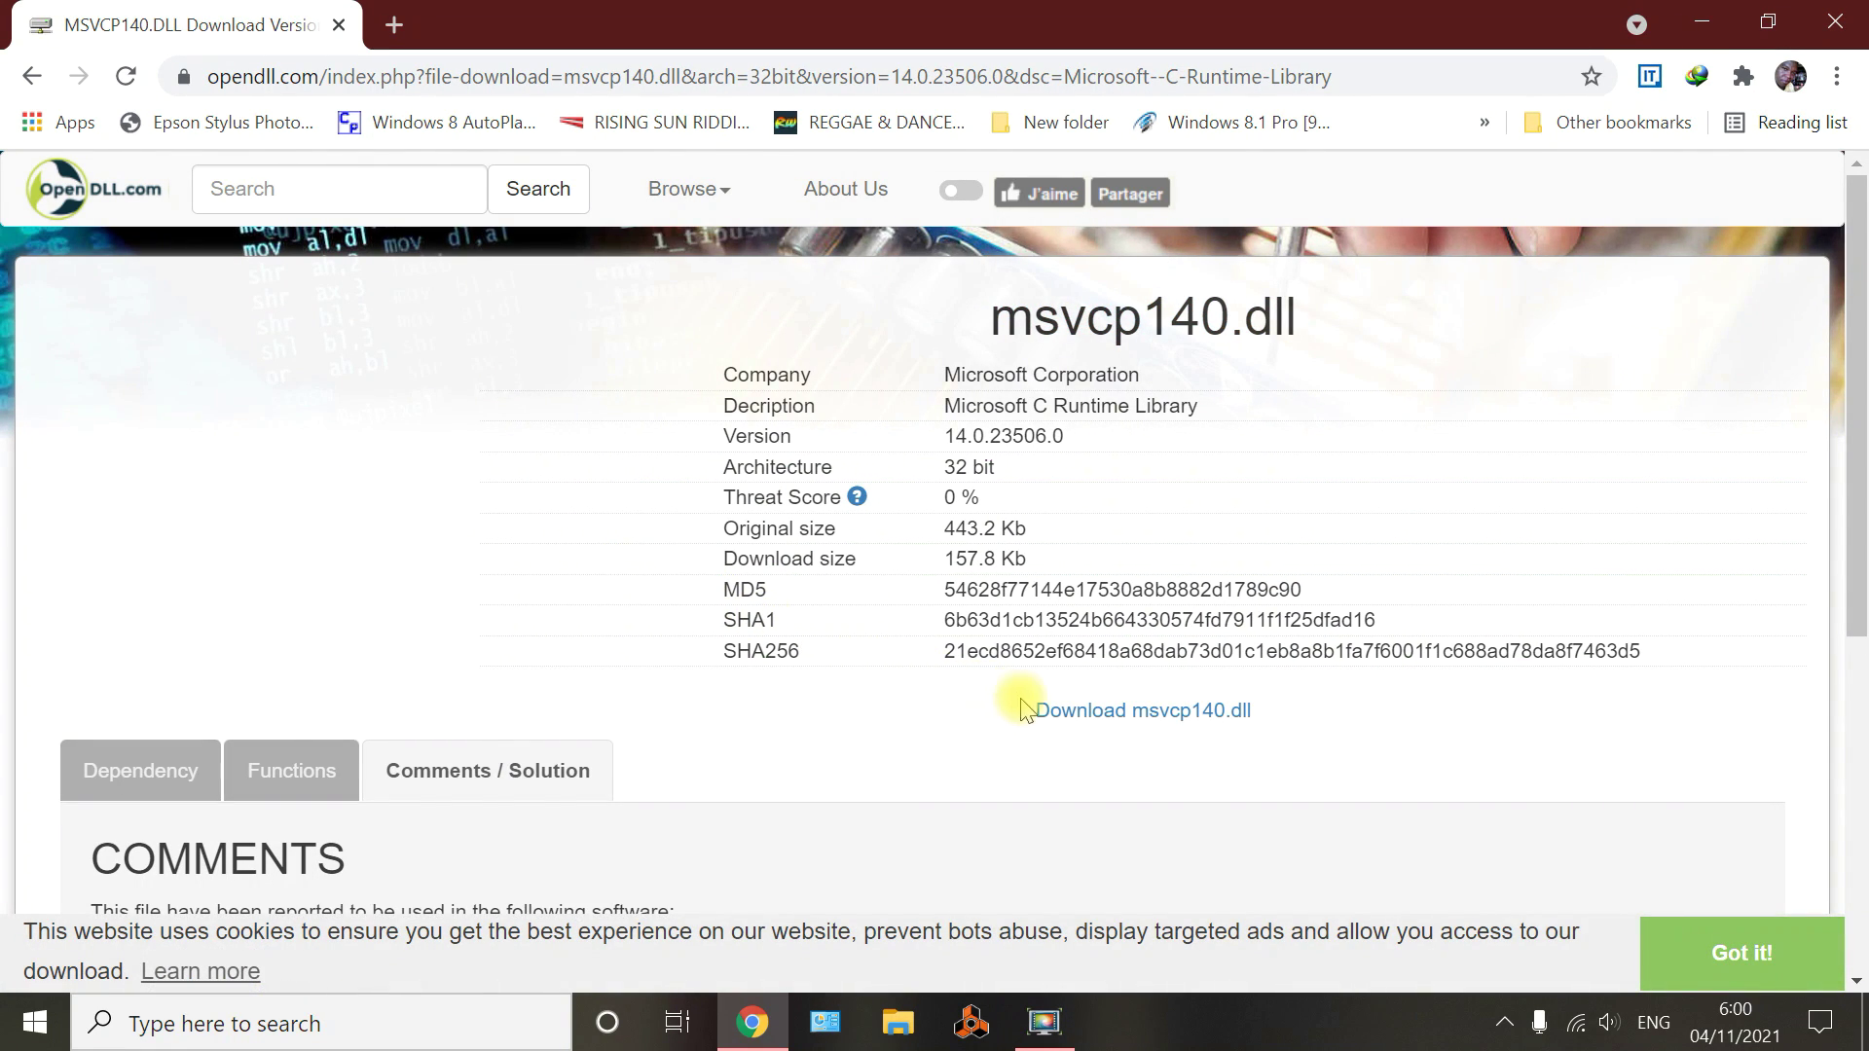
Download the 32-bit msvcp140.dll 14.0.23506.0 zip (155 KB) into Downloads\Compressed.
click(1142, 712)
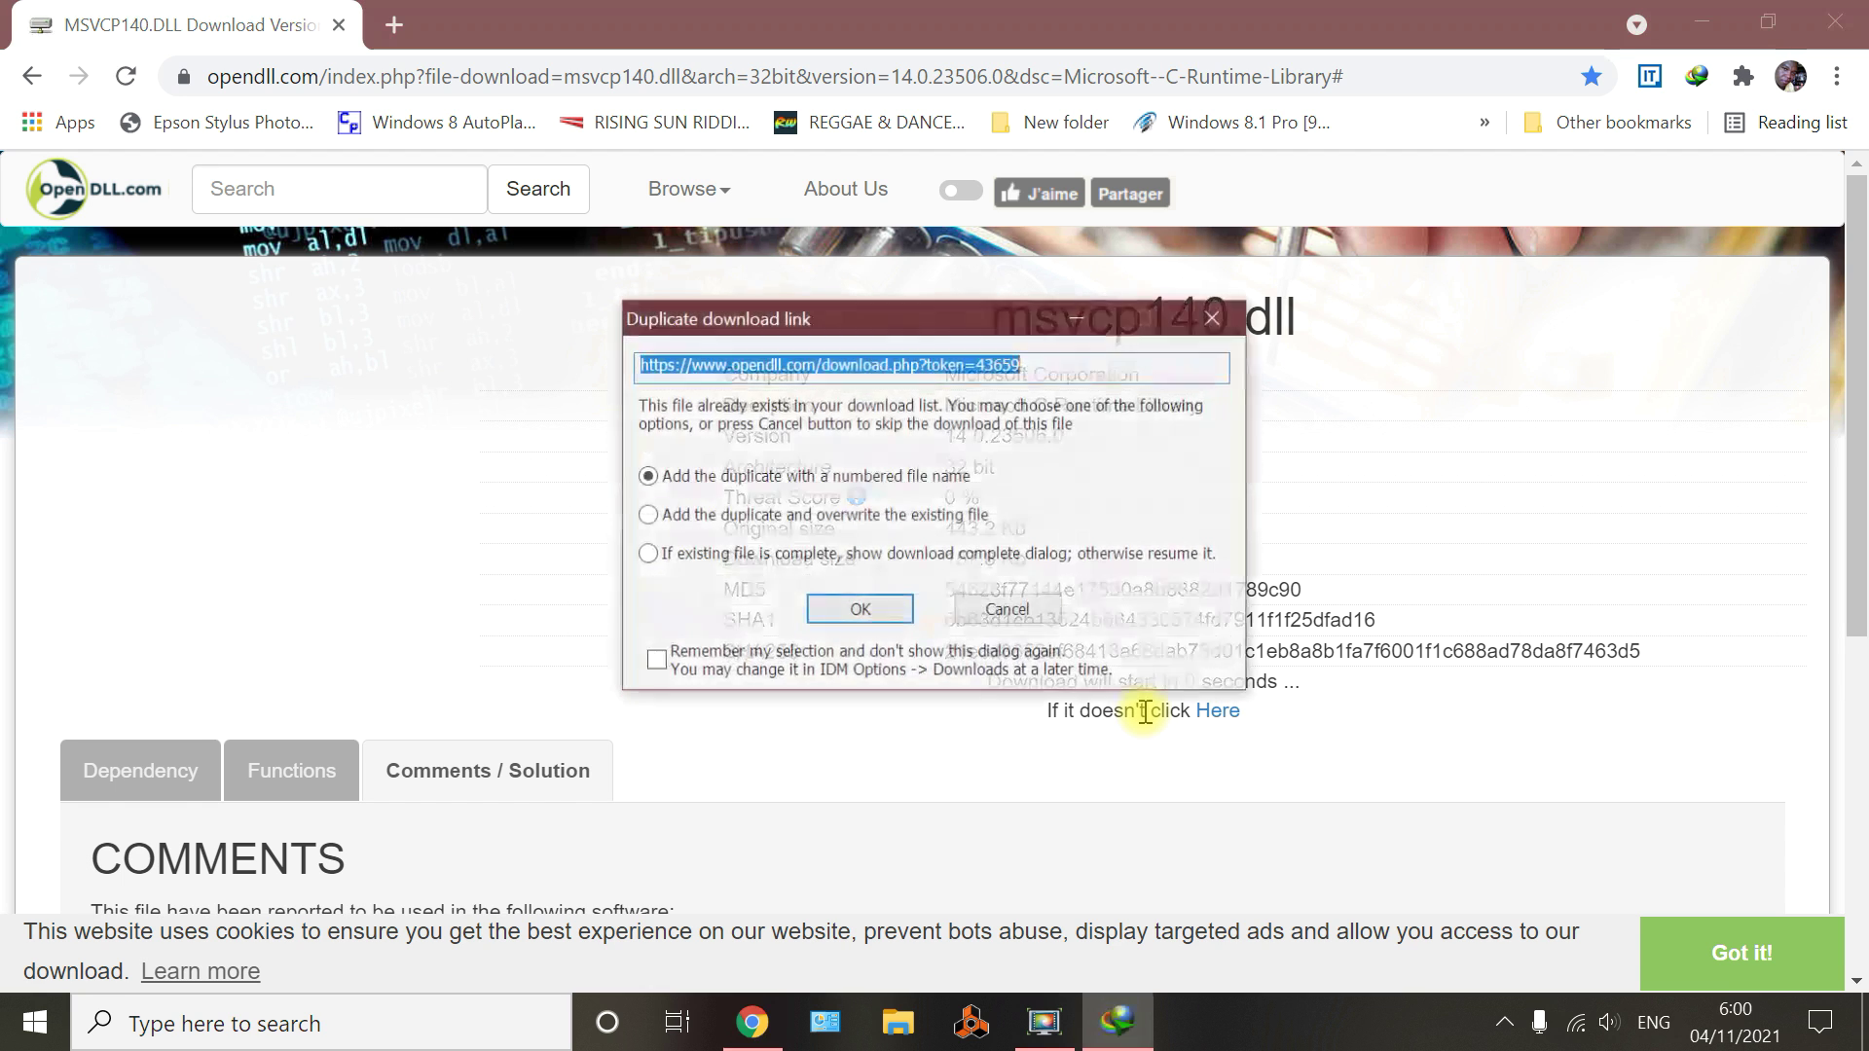
click(849, 611)
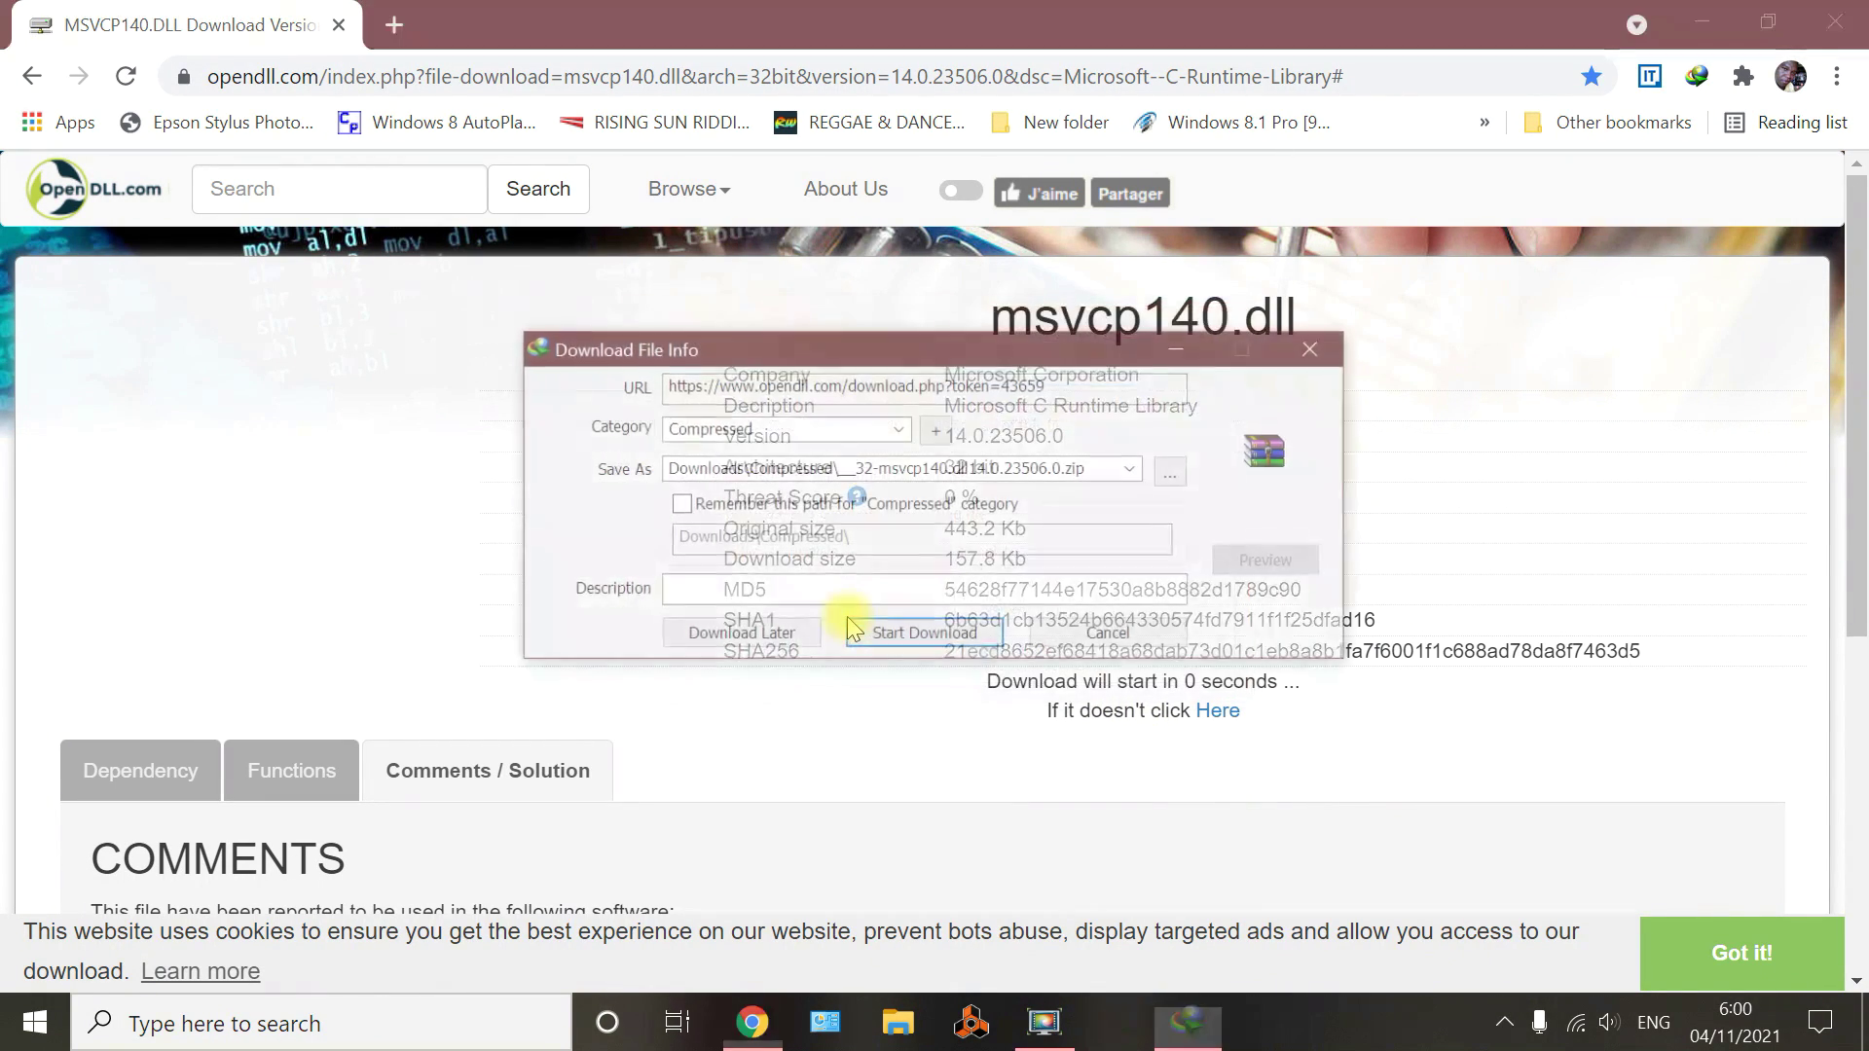
click(922, 634)
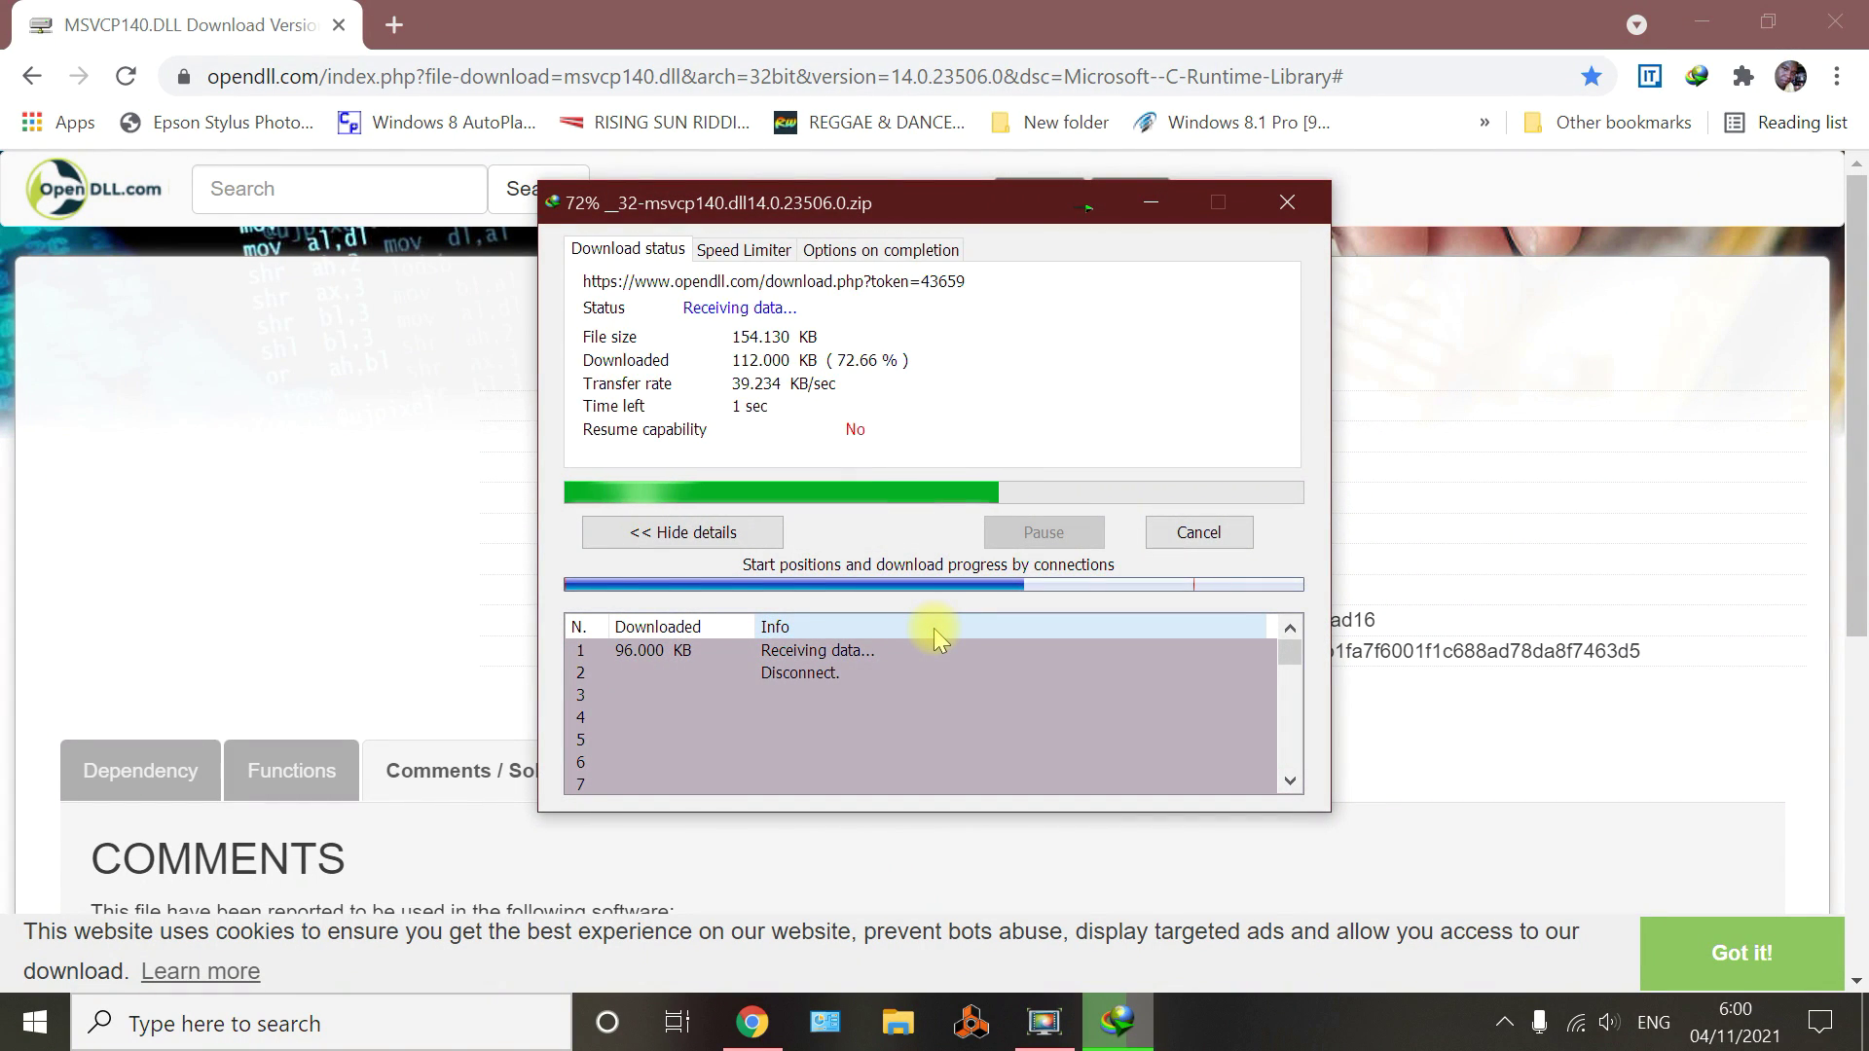
click(963, 594)
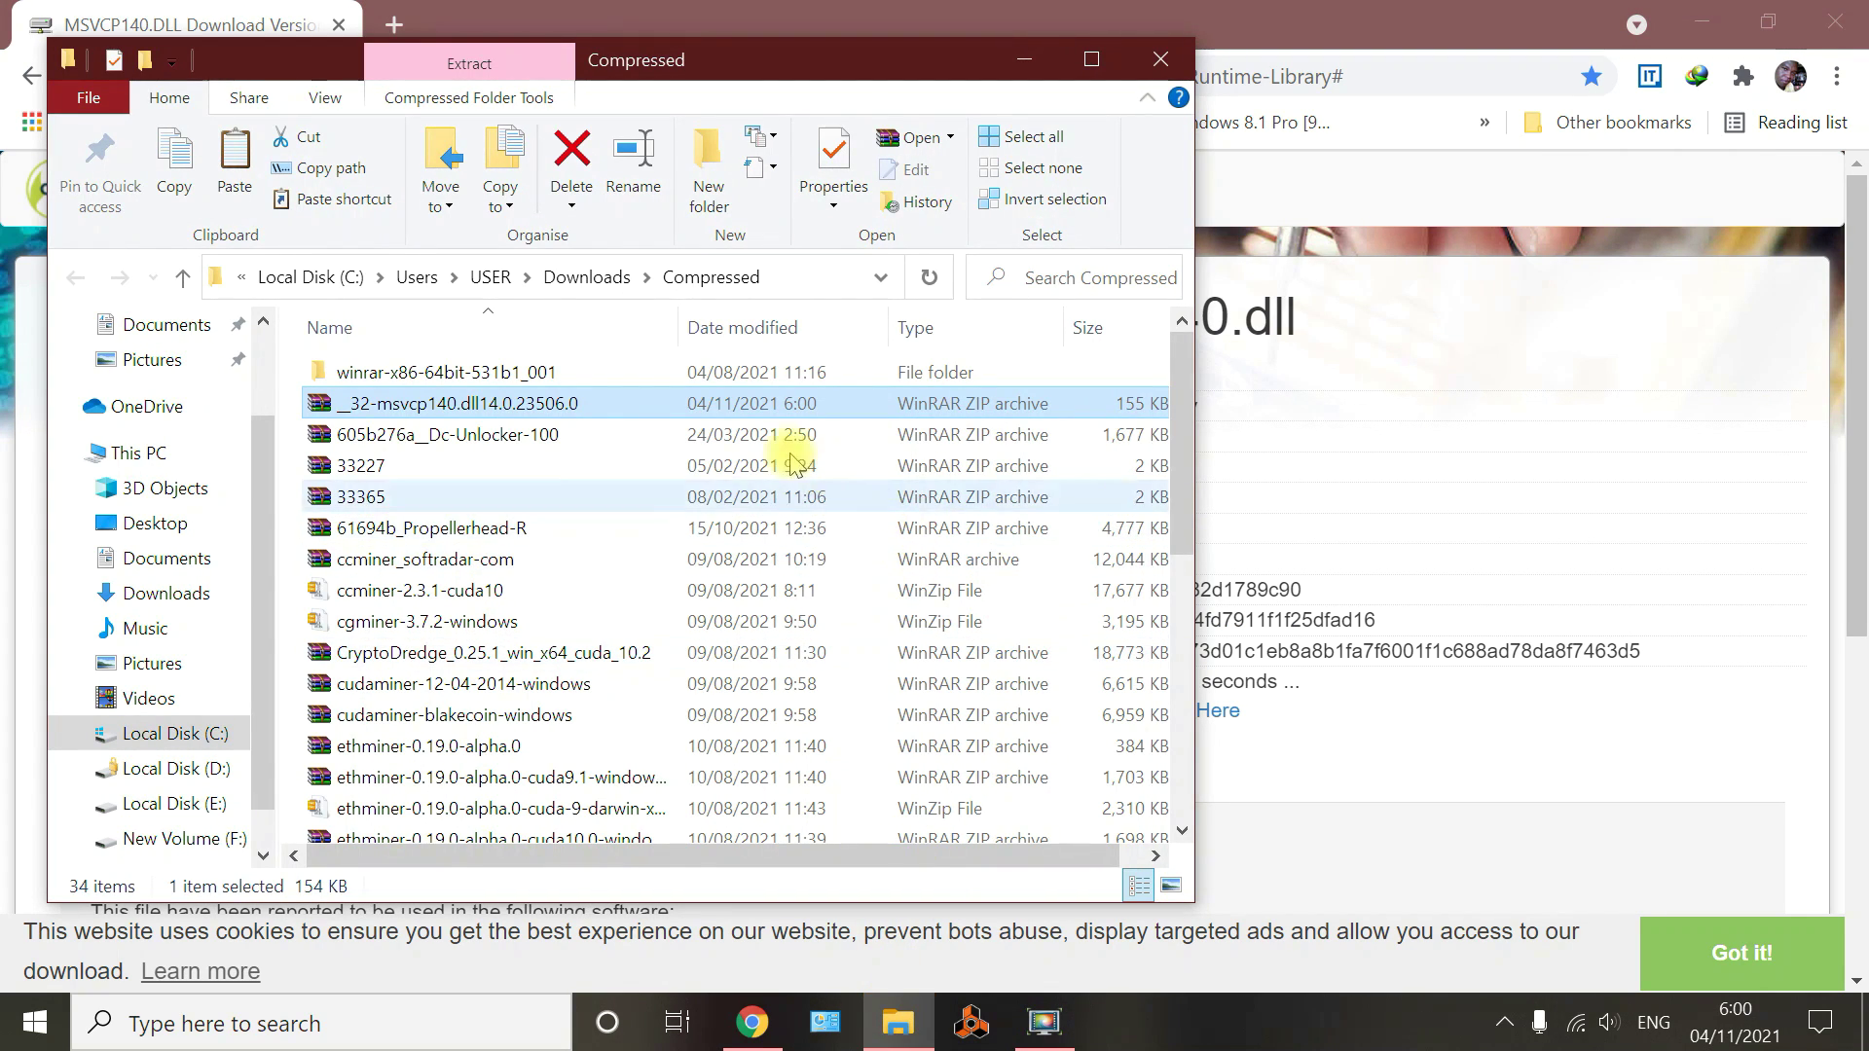
Copy the msvcp140 zip and create a 'New folder' on the desktop.
right_click(513, 417)
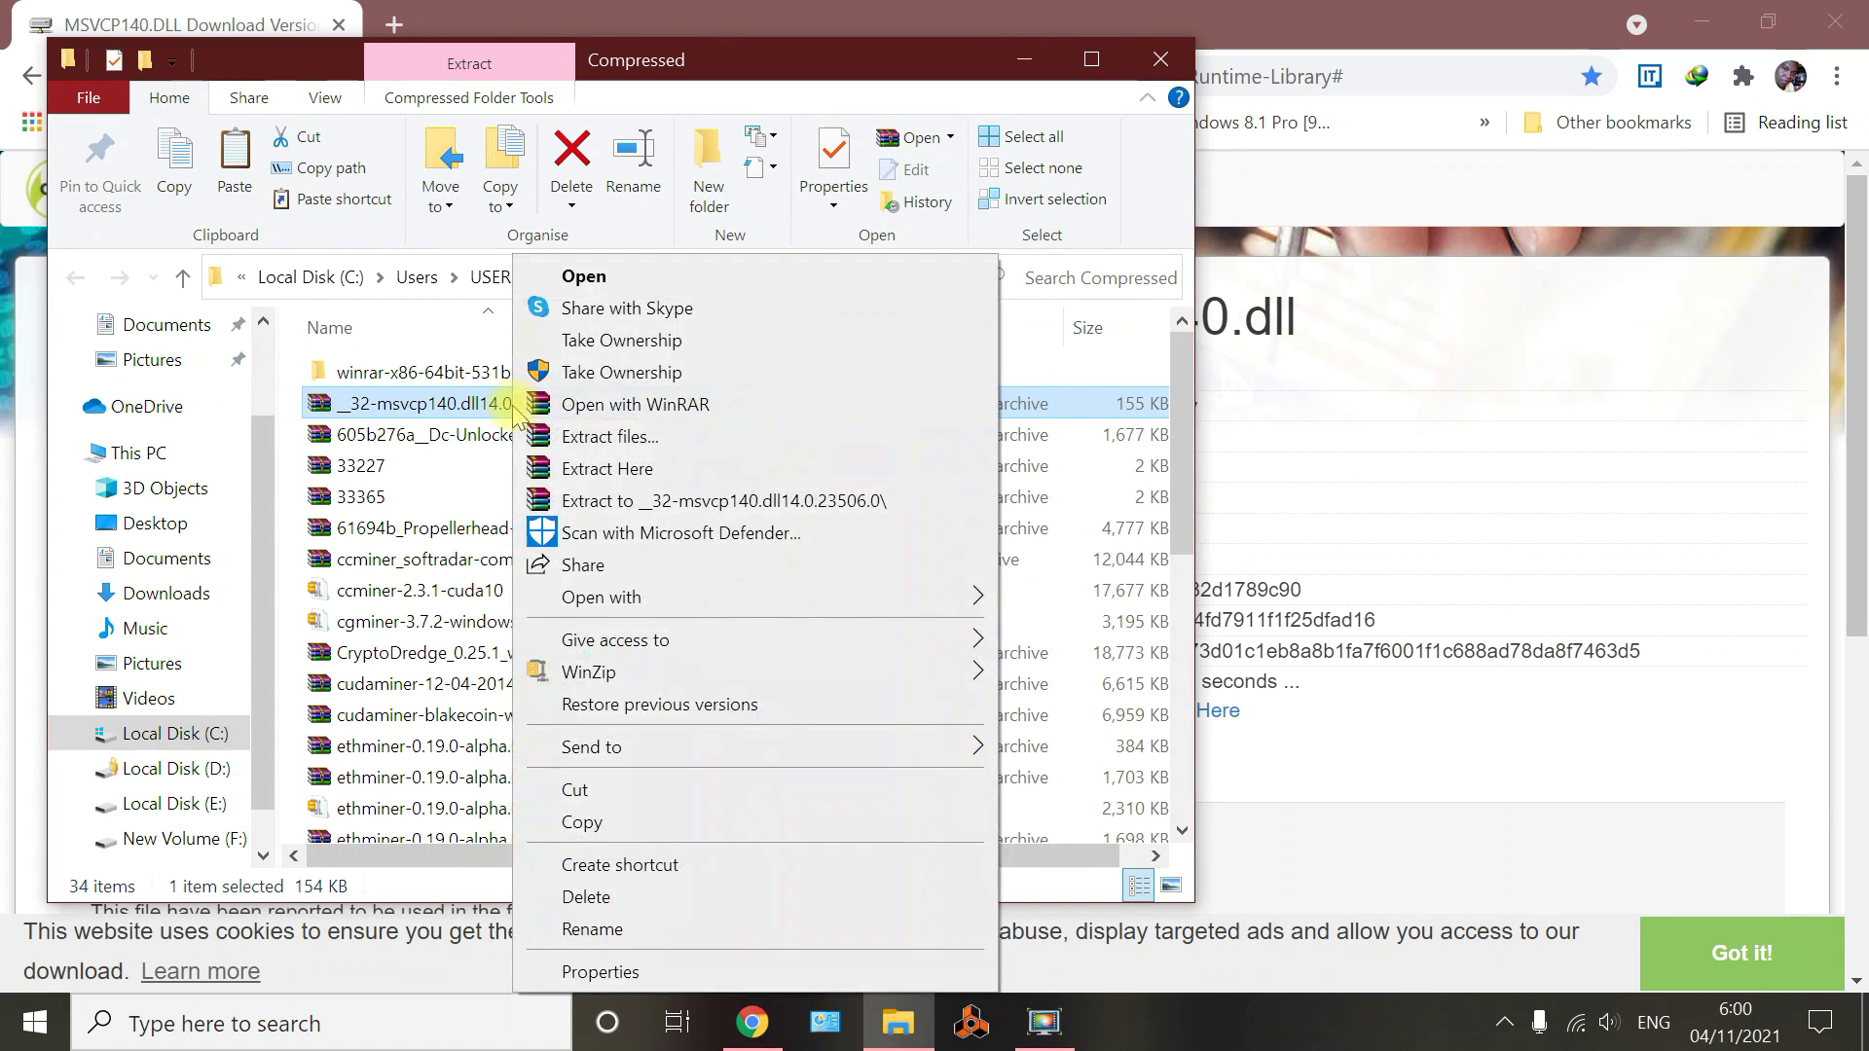
click(579, 823)
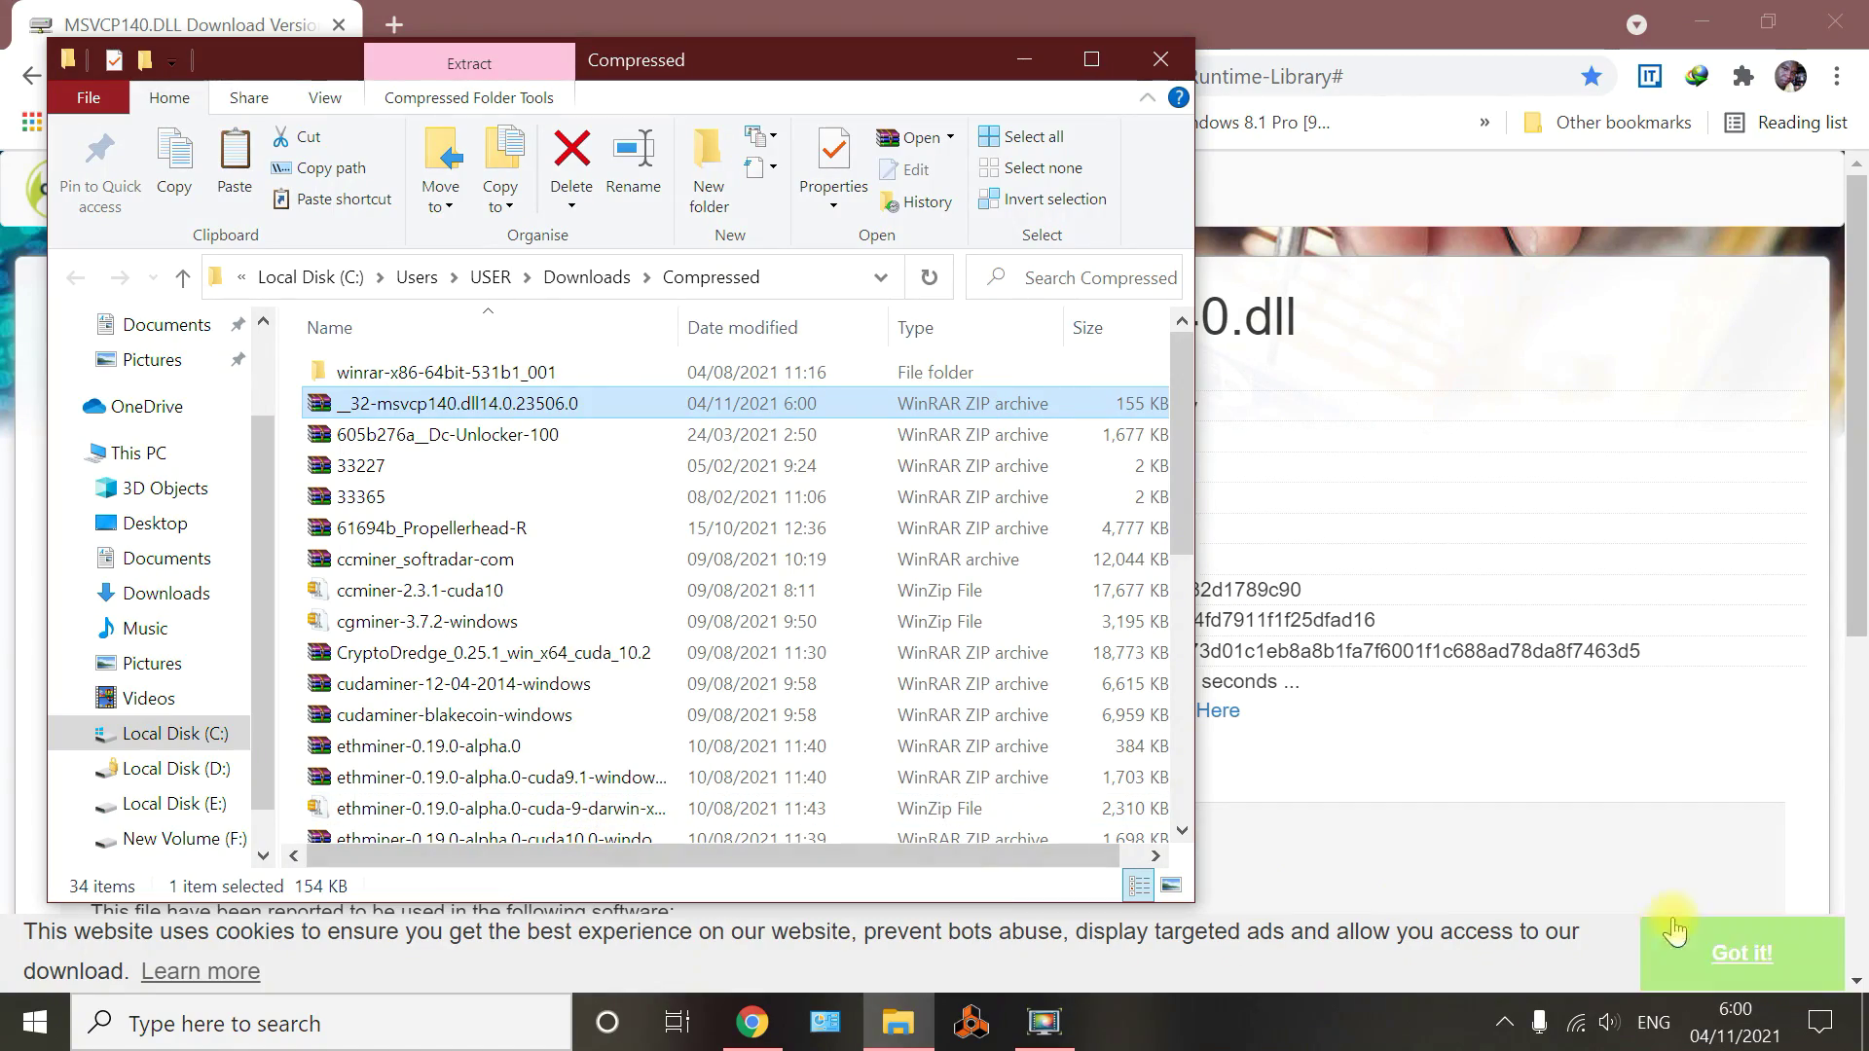
click(1864, 1022)
right_click(1558, 487)
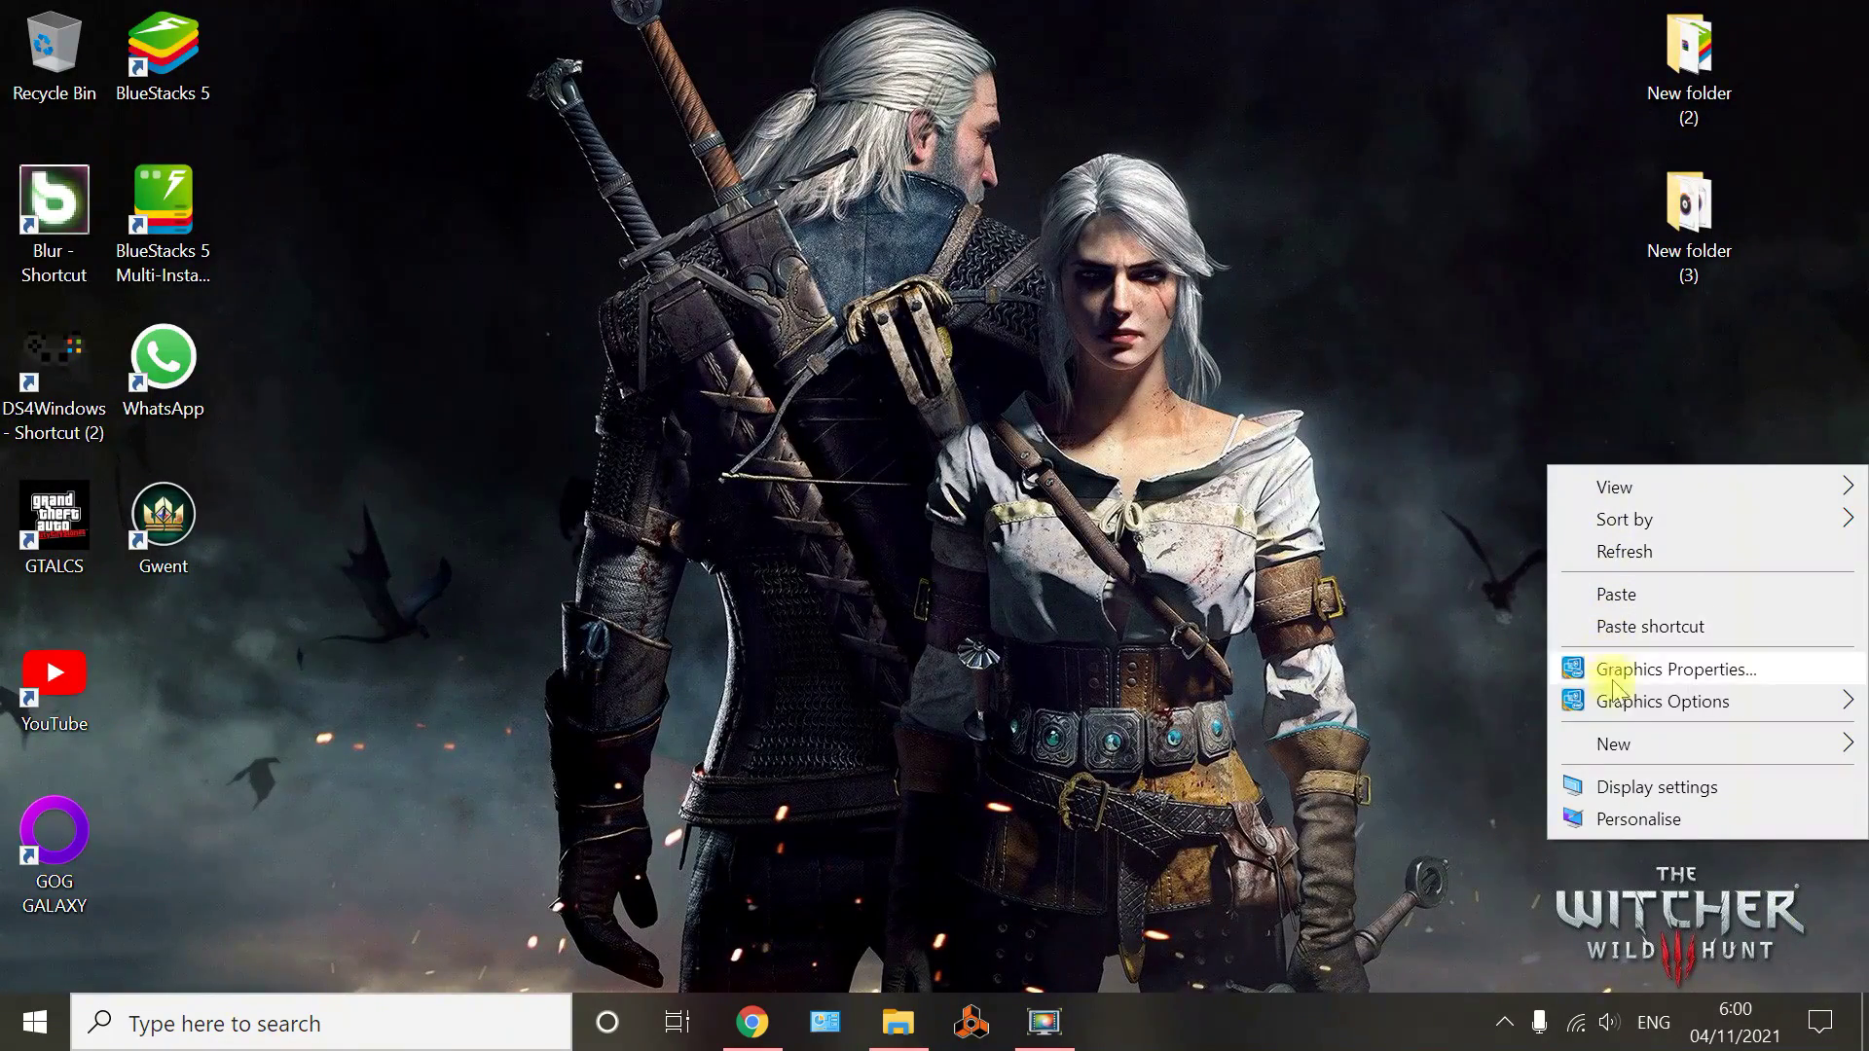
mouse_move(1615, 743)
click(1408, 748)
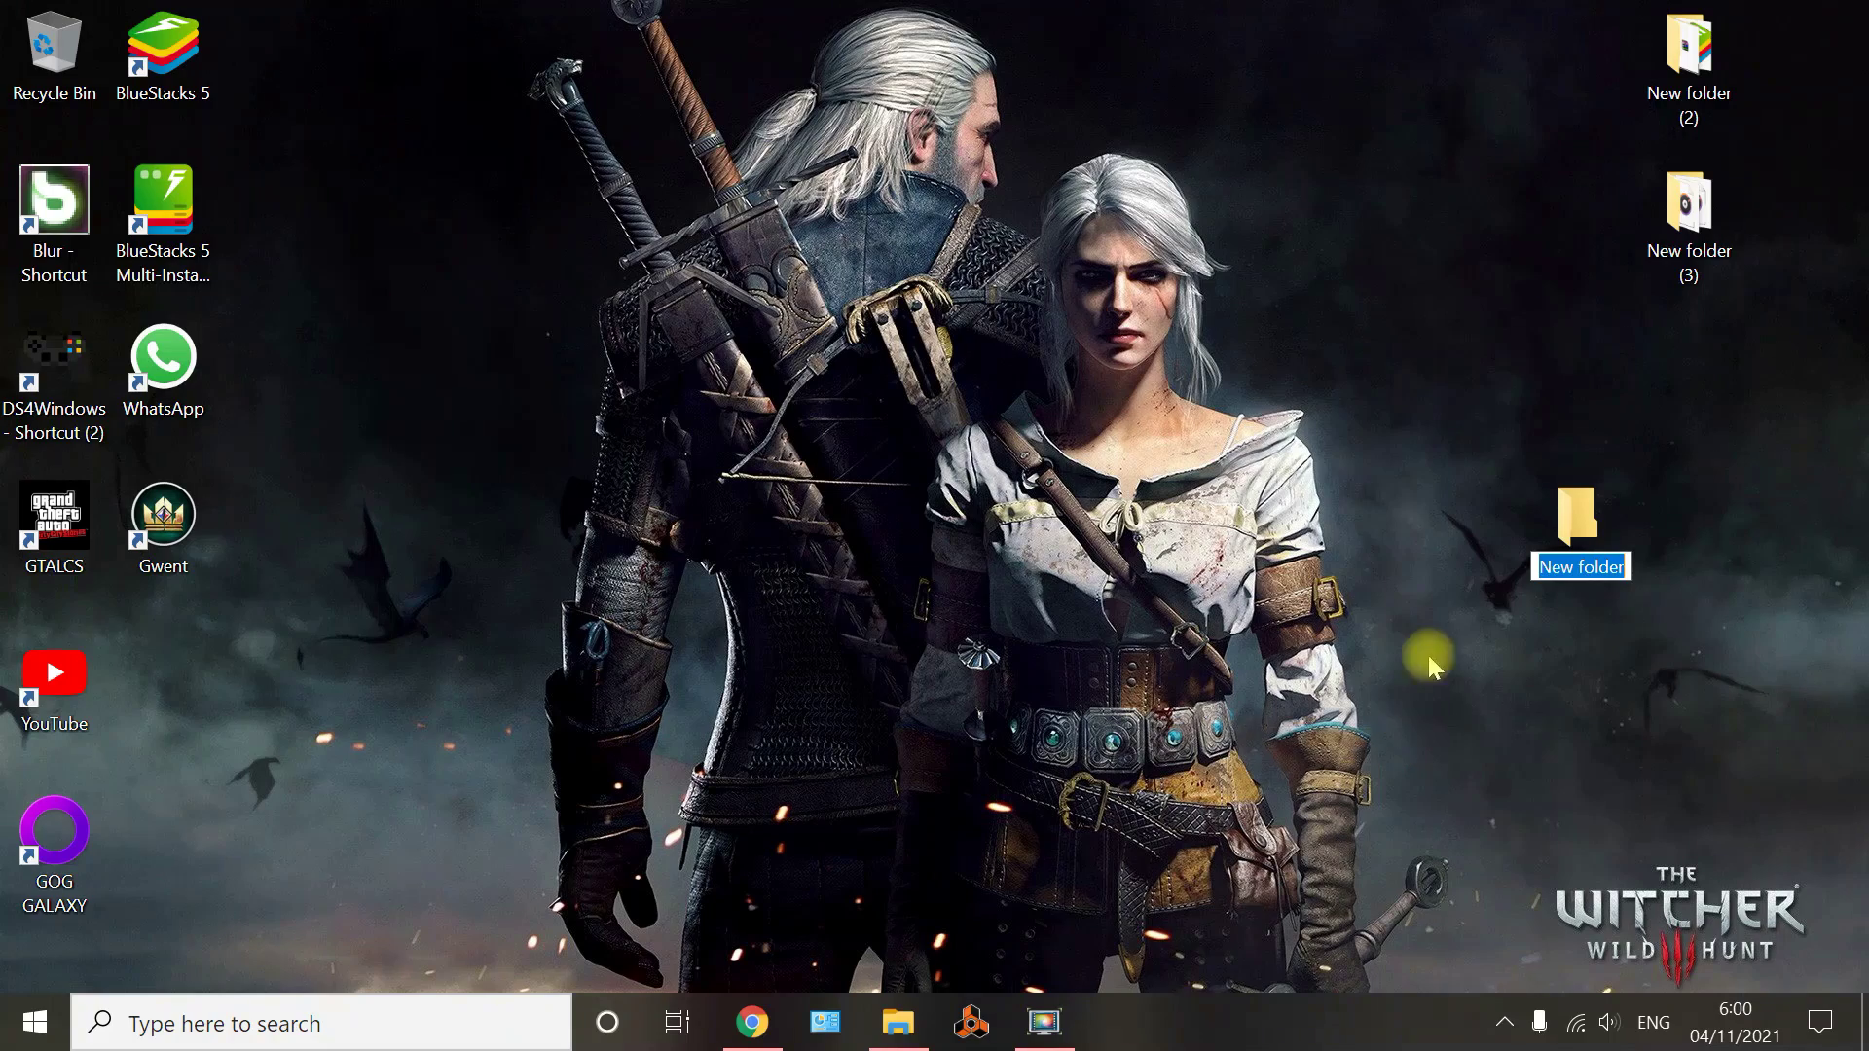
click(1584, 530)
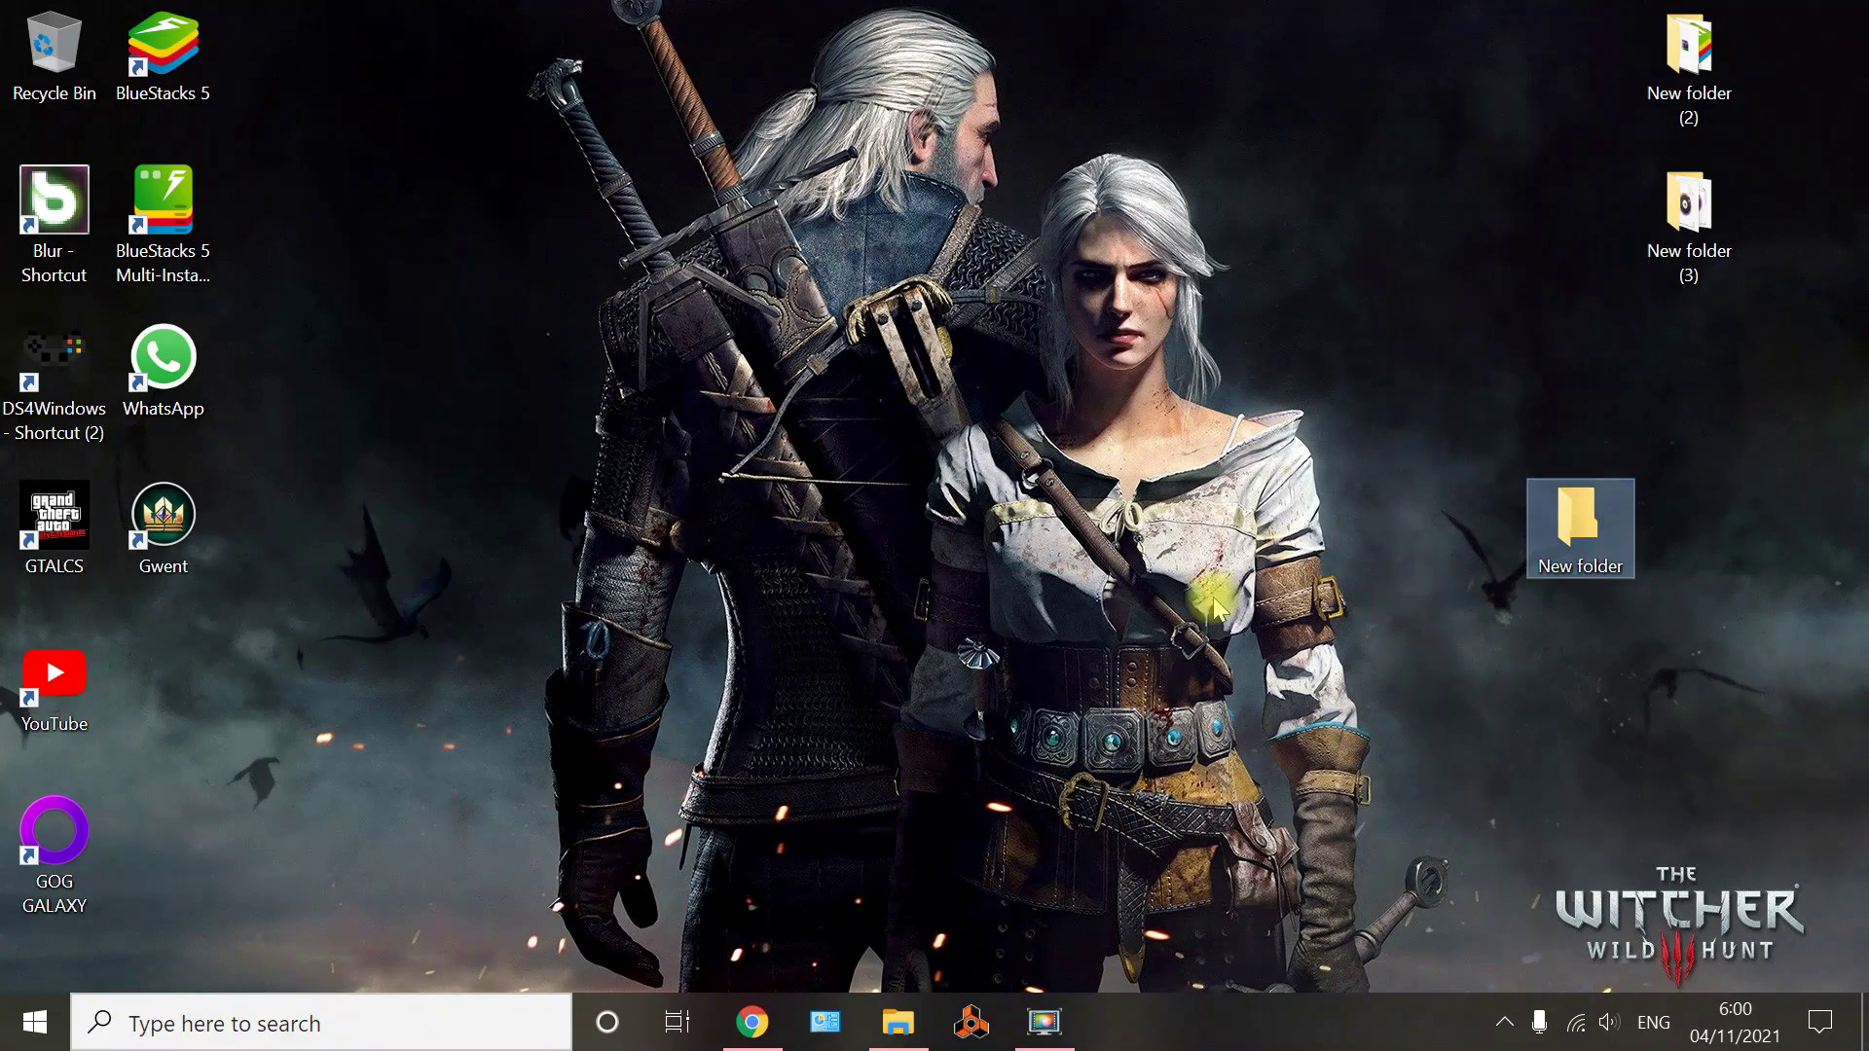
Paste the msvcp140 zip into the desktop New folder and close it.
double_click(1578, 520)
right_click(990, 437)
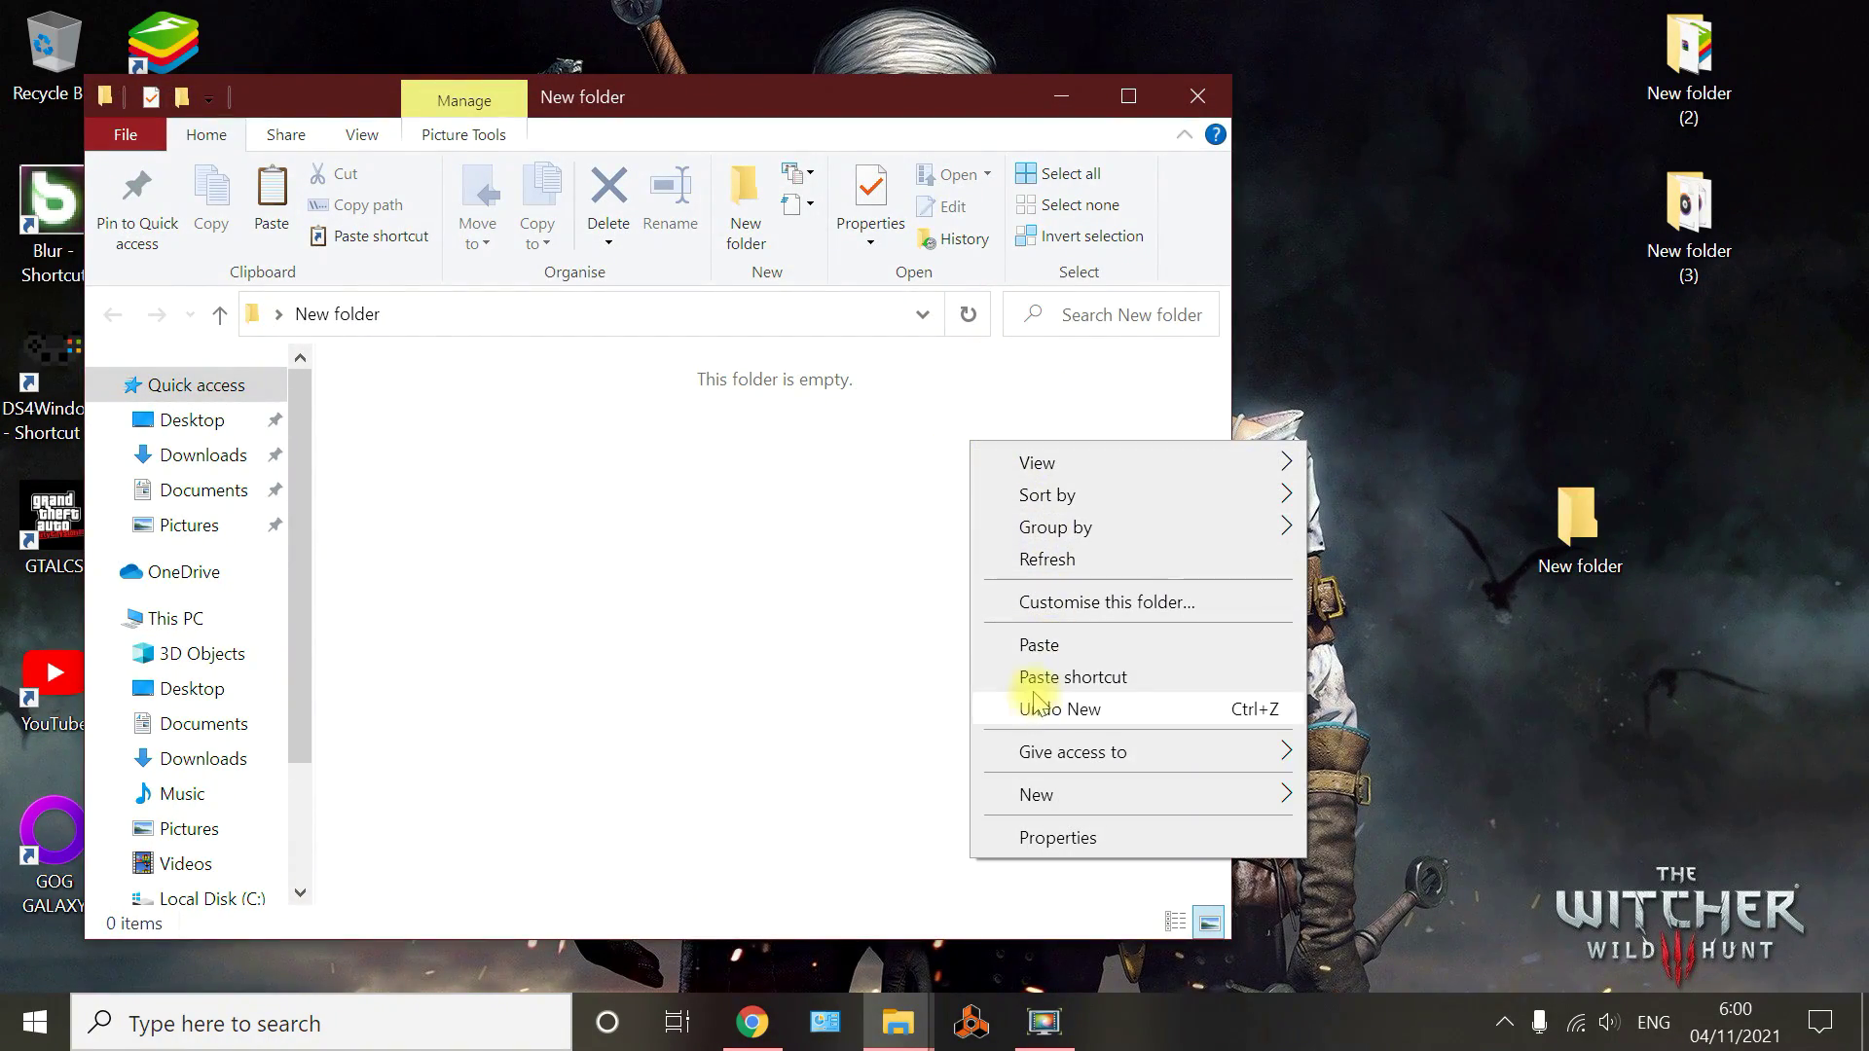
click(1034, 642)
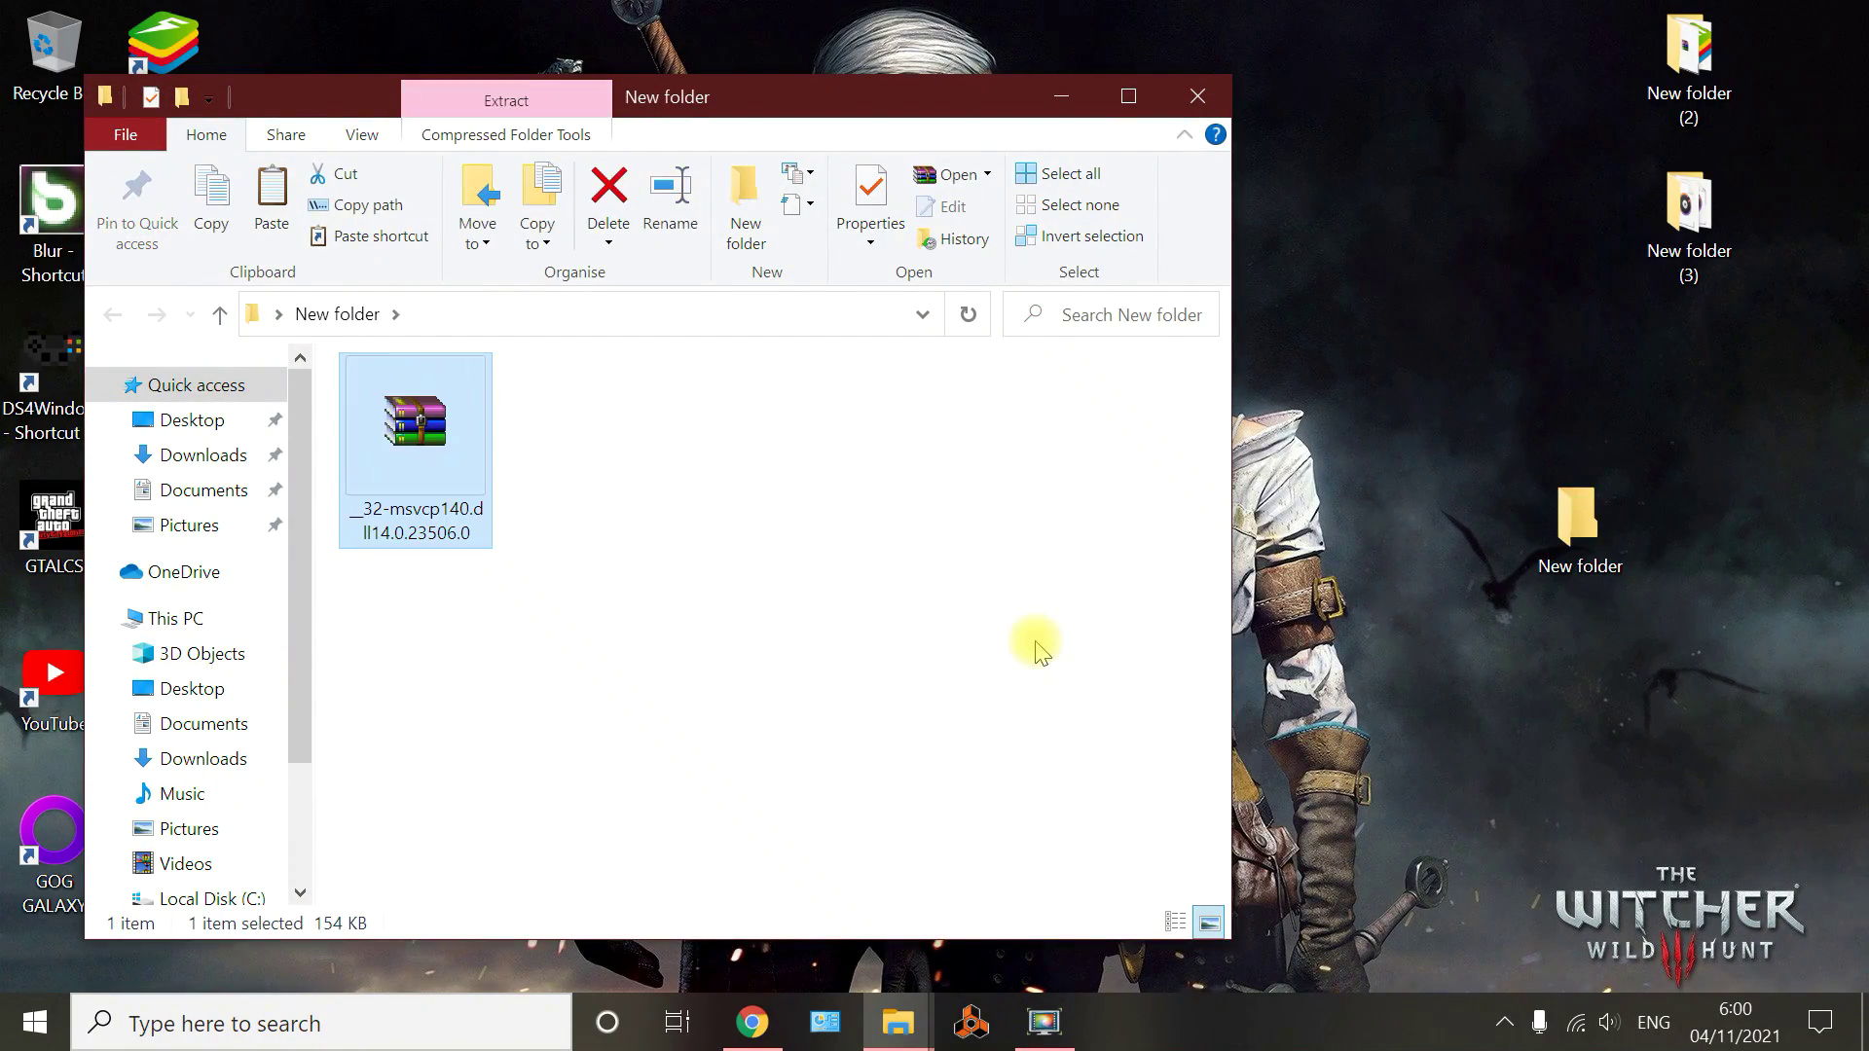
click(1195, 97)
Search OpenDLL for vcruntime140.dll and open the first 32-bit result.
click(752, 1036)
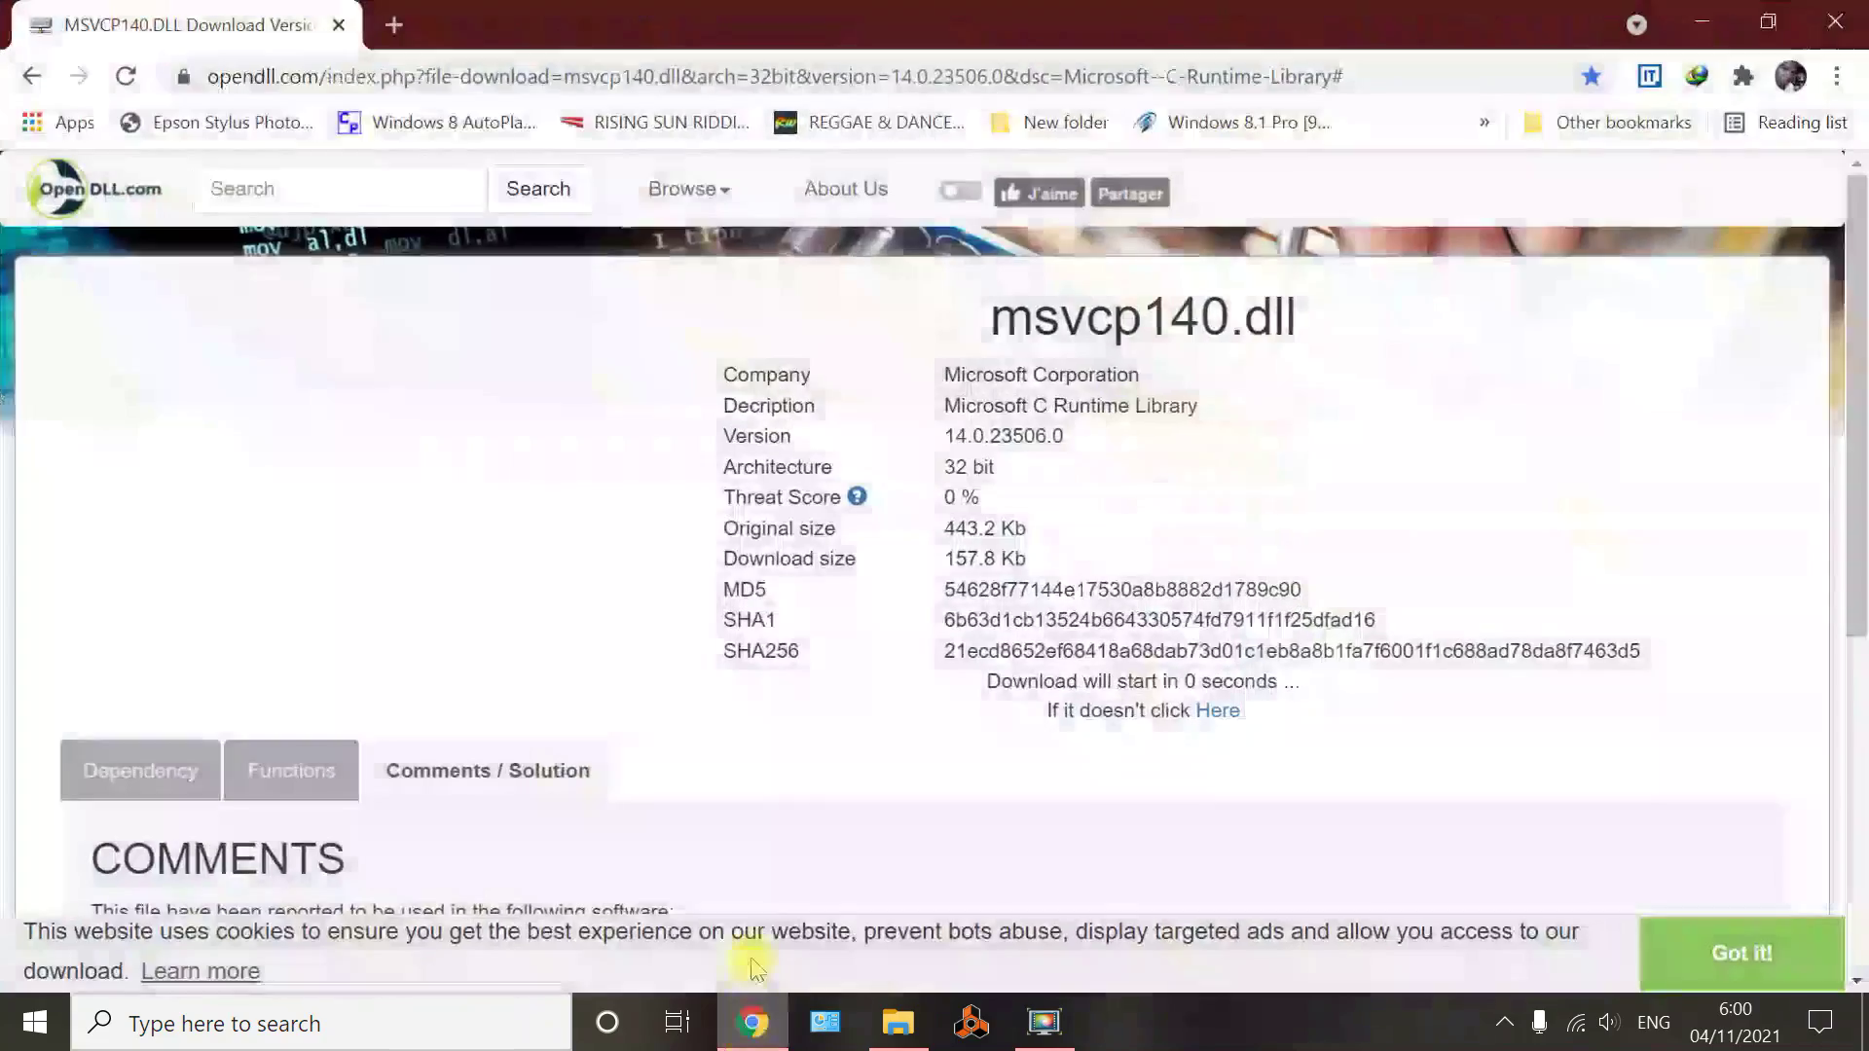
click(278, 191)
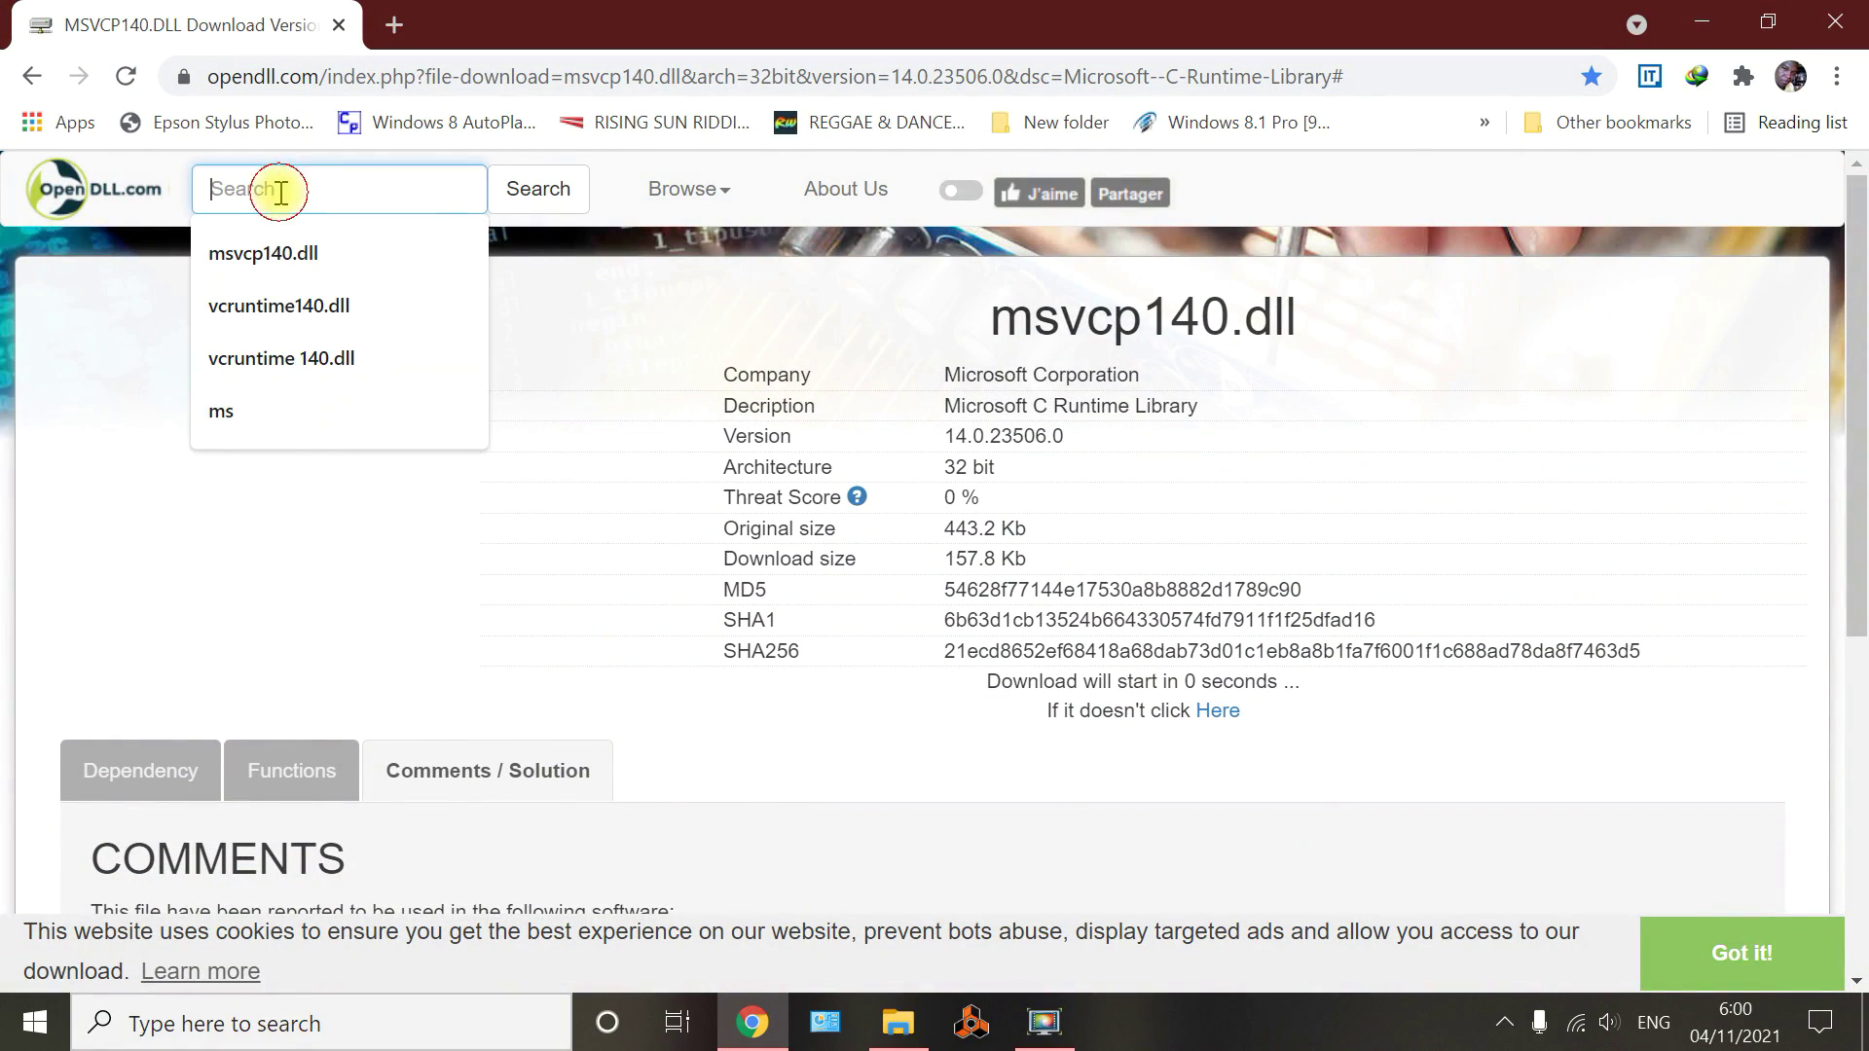
click(355, 310)
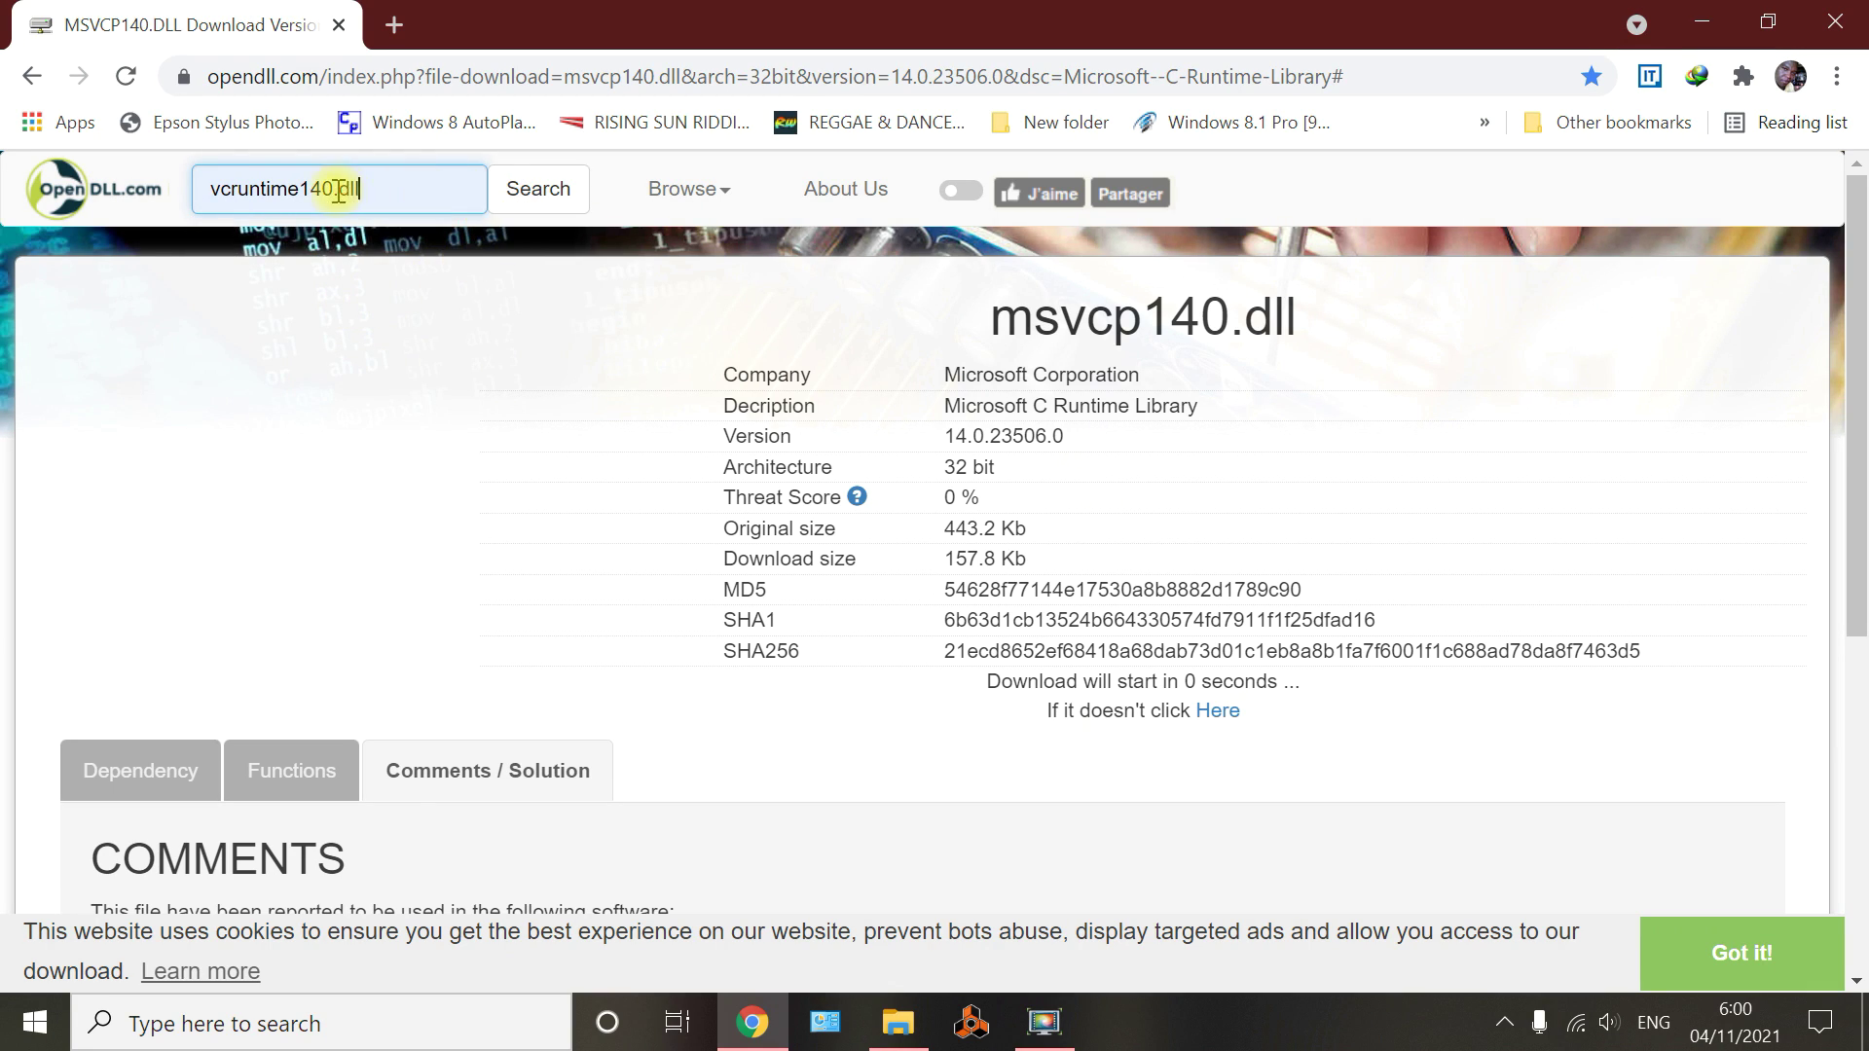
click(531, 195)
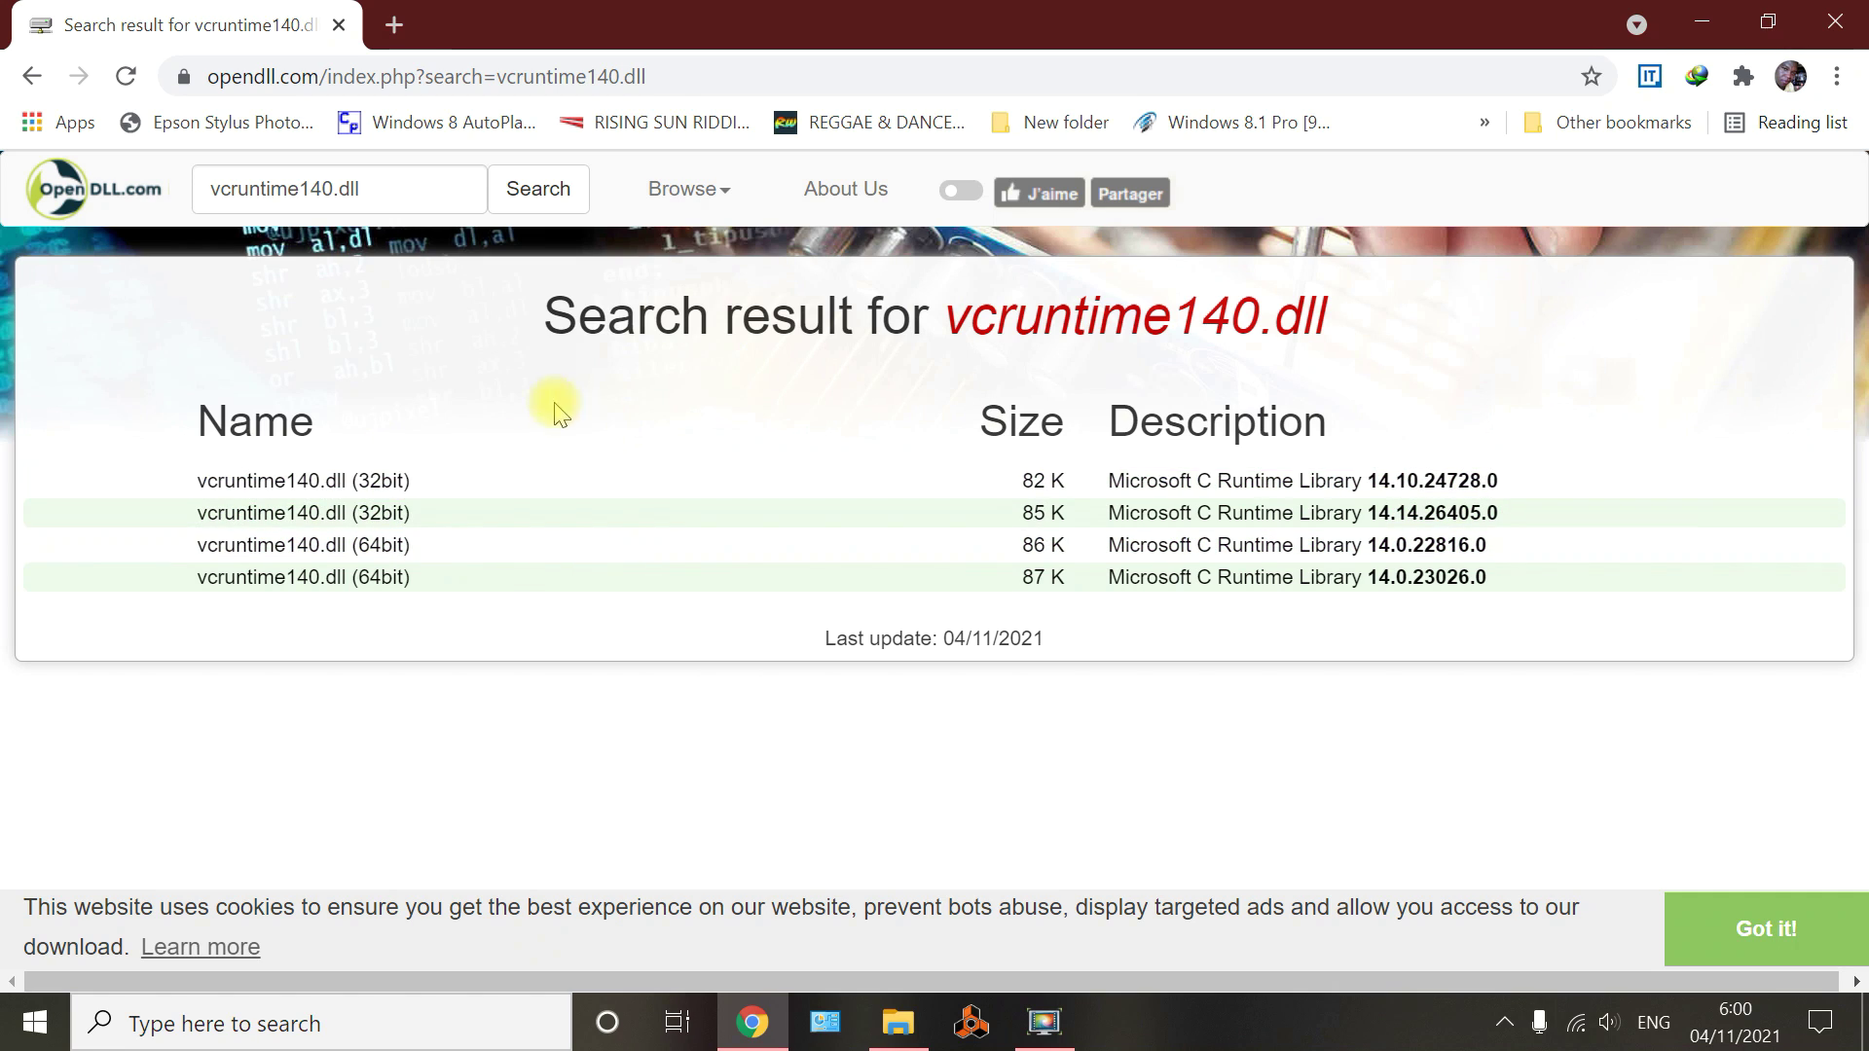
click(387, 481)
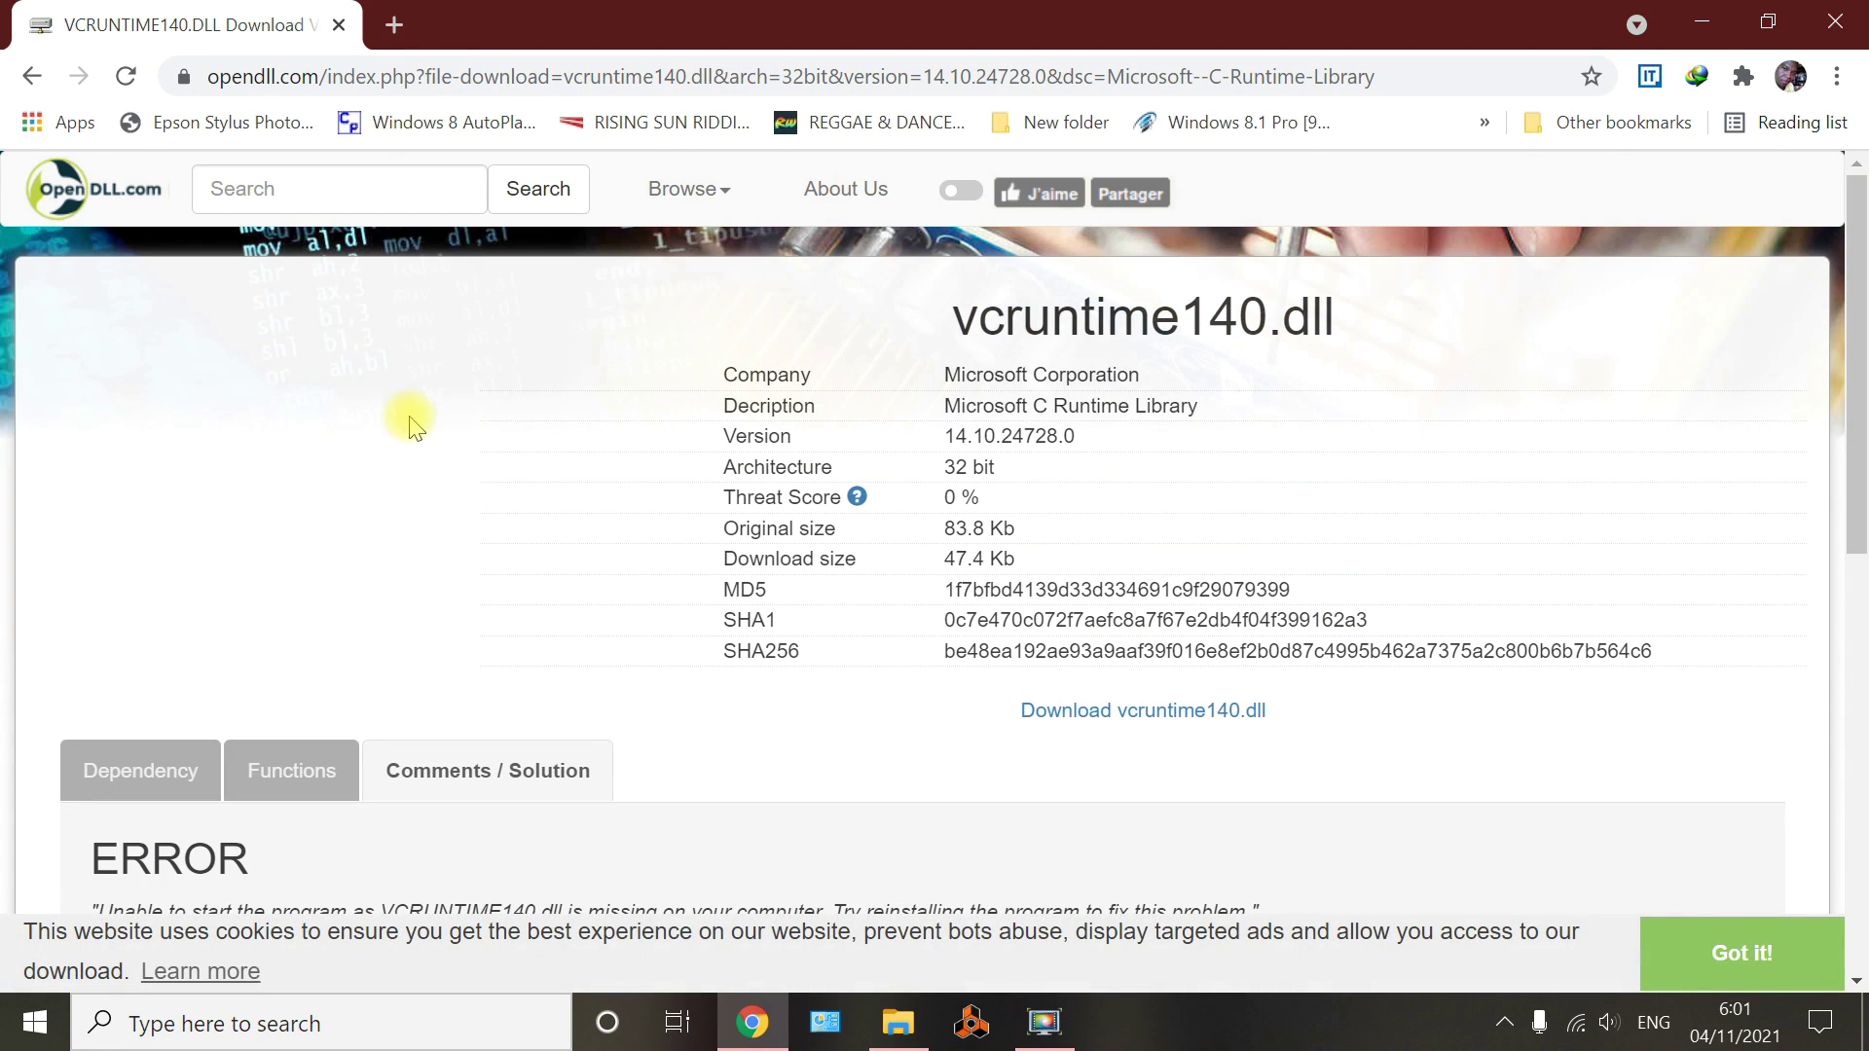
Download the 32-bit vcruntime140.dll 14.10.24728.0 zip (46.25 KB) into Downloads\Compressed.
click(1187, 712)
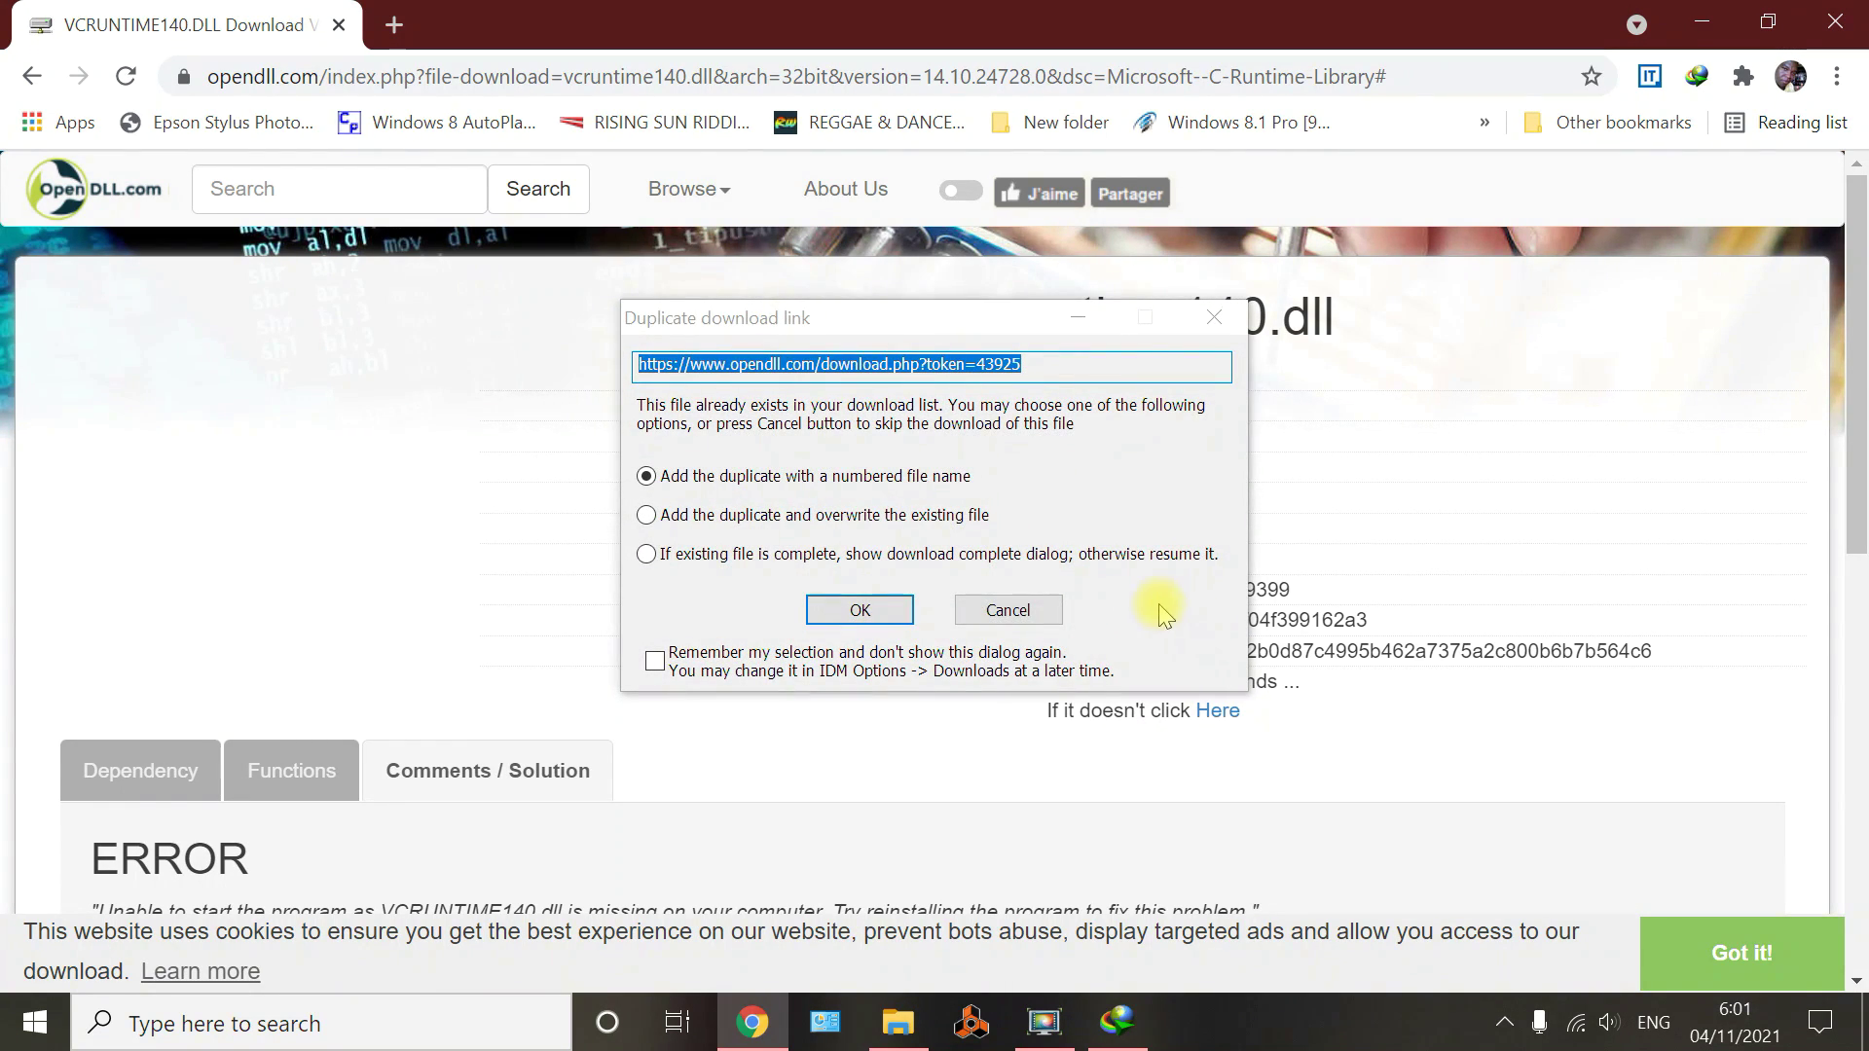
click(860, 610)
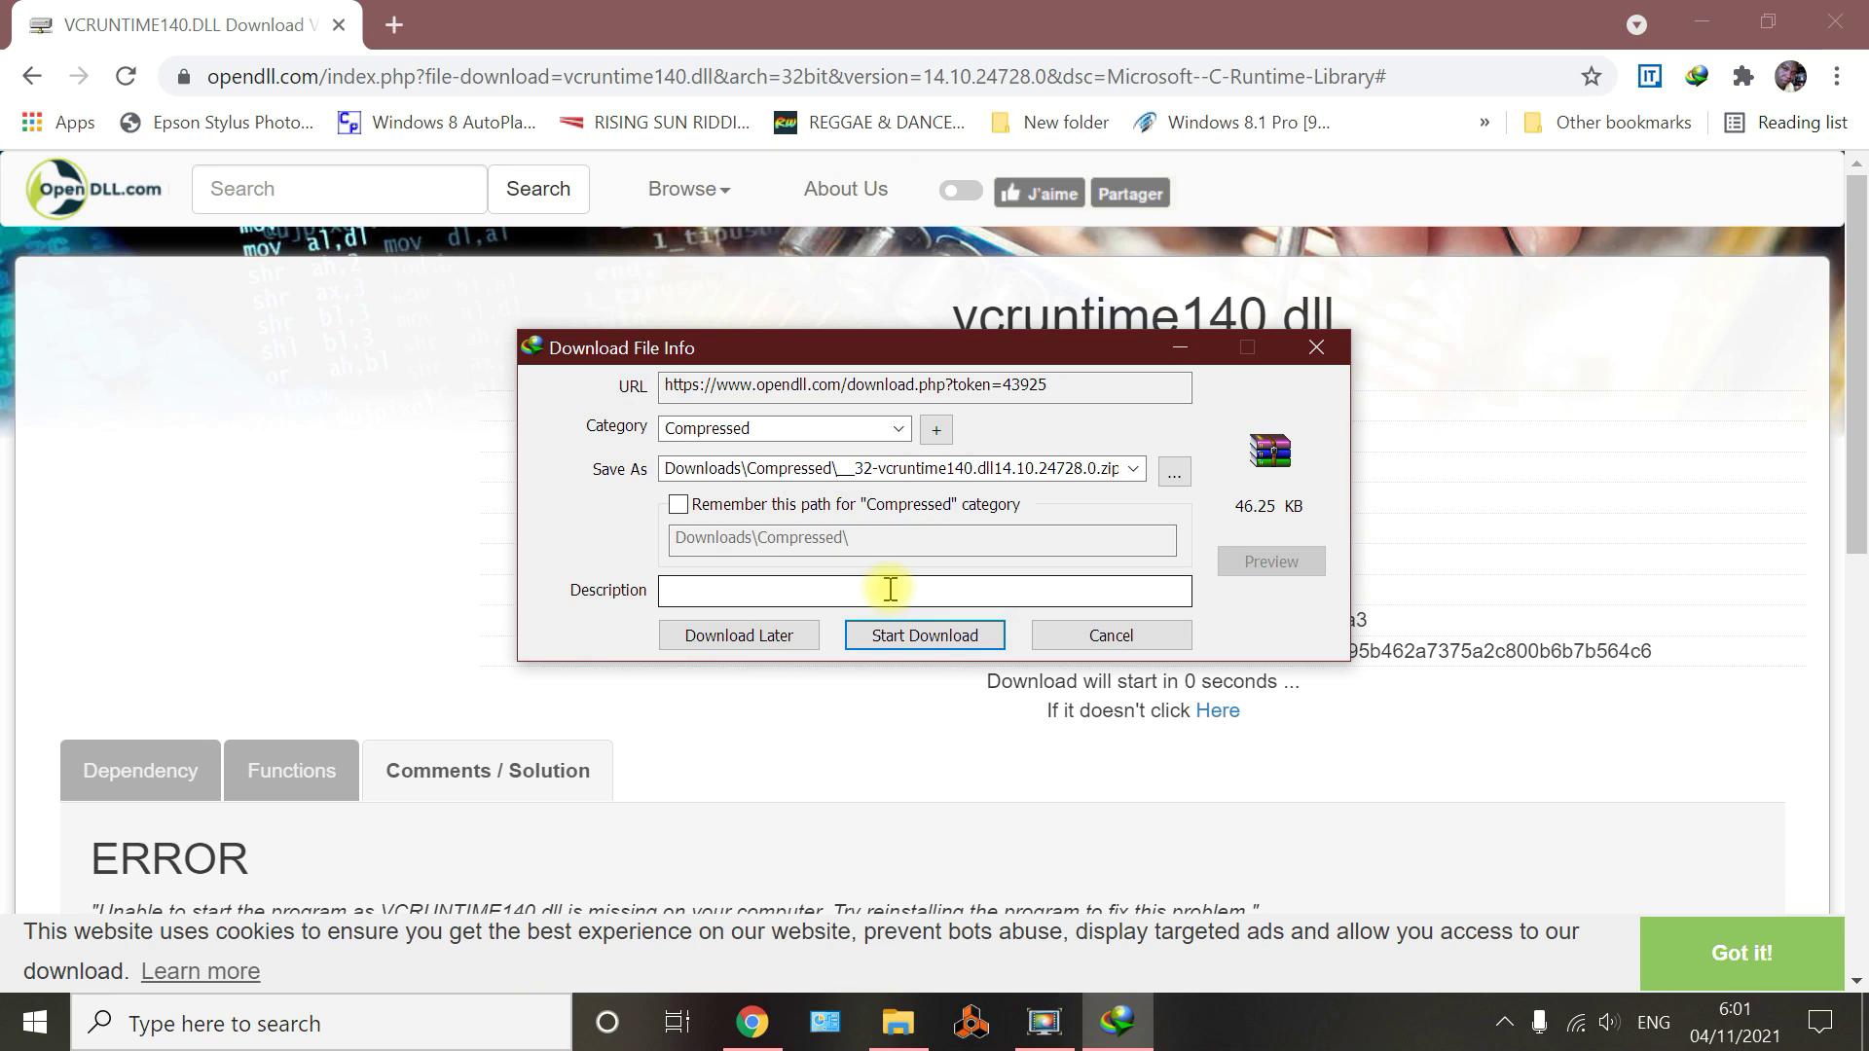
click(925, 636)
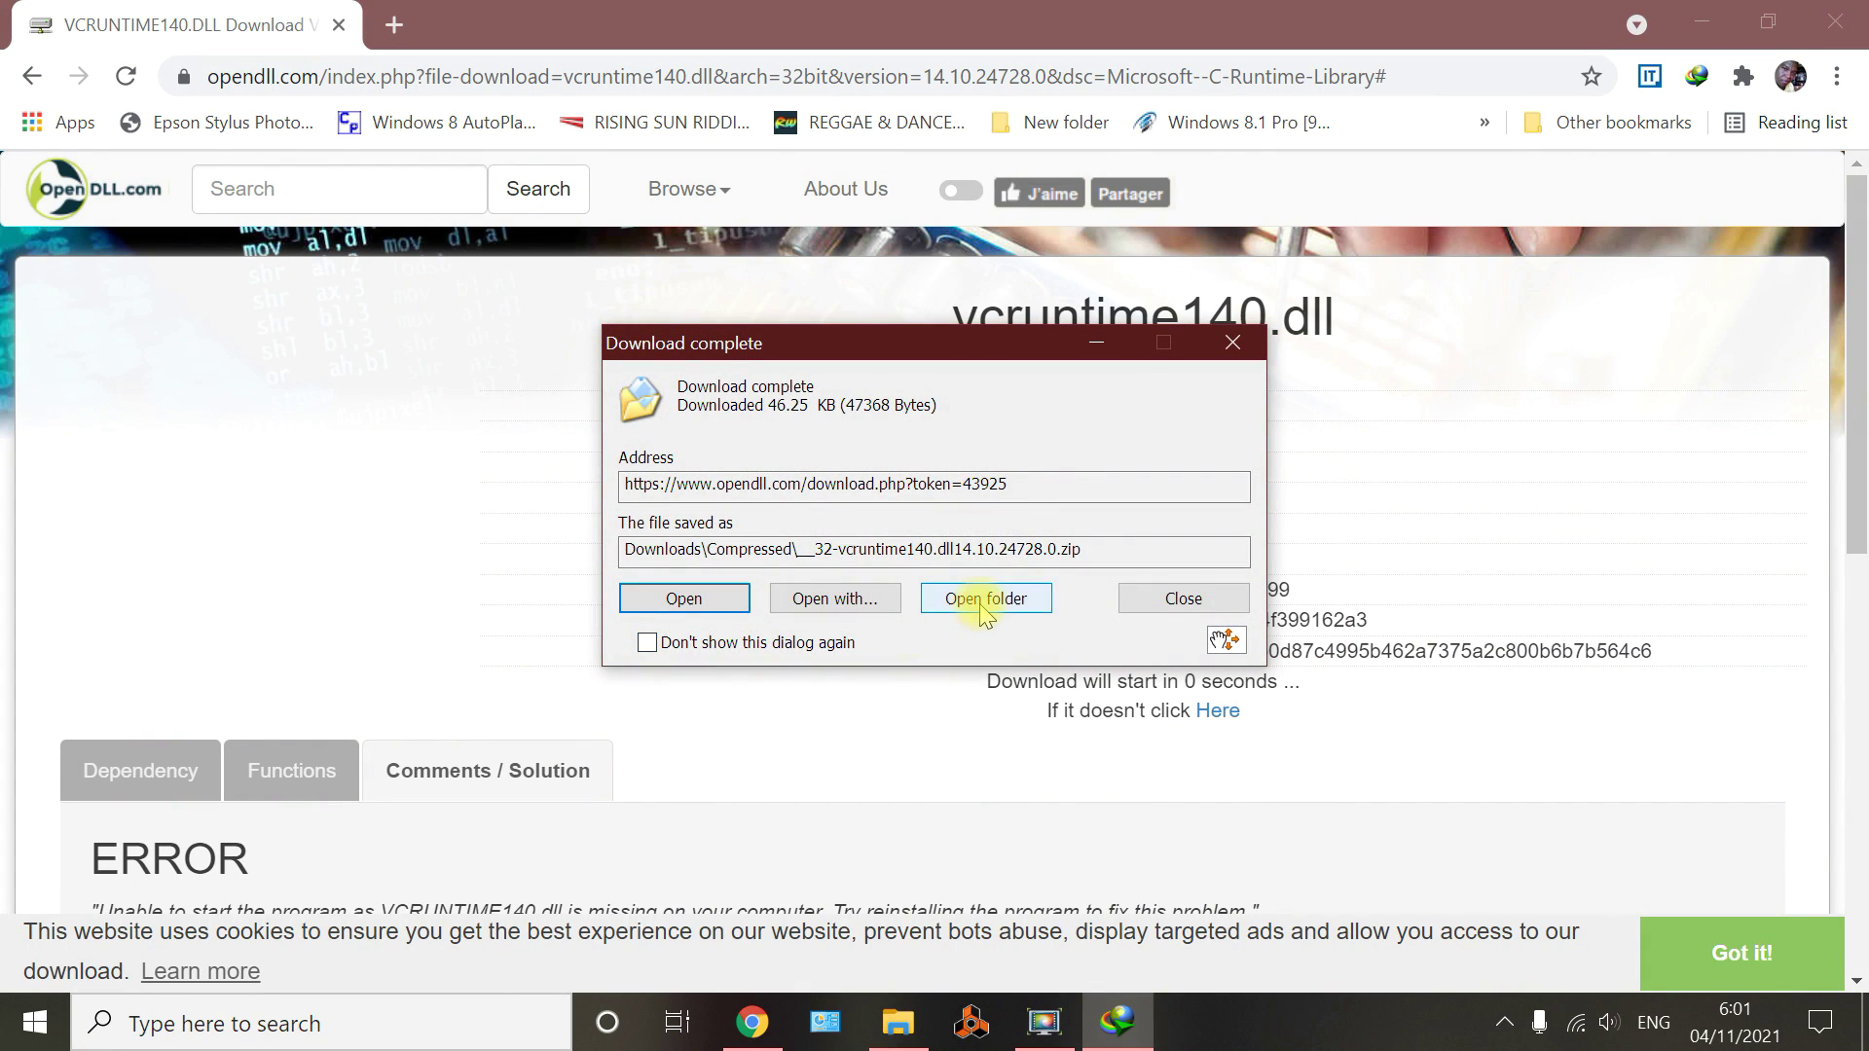
click(985, 600)
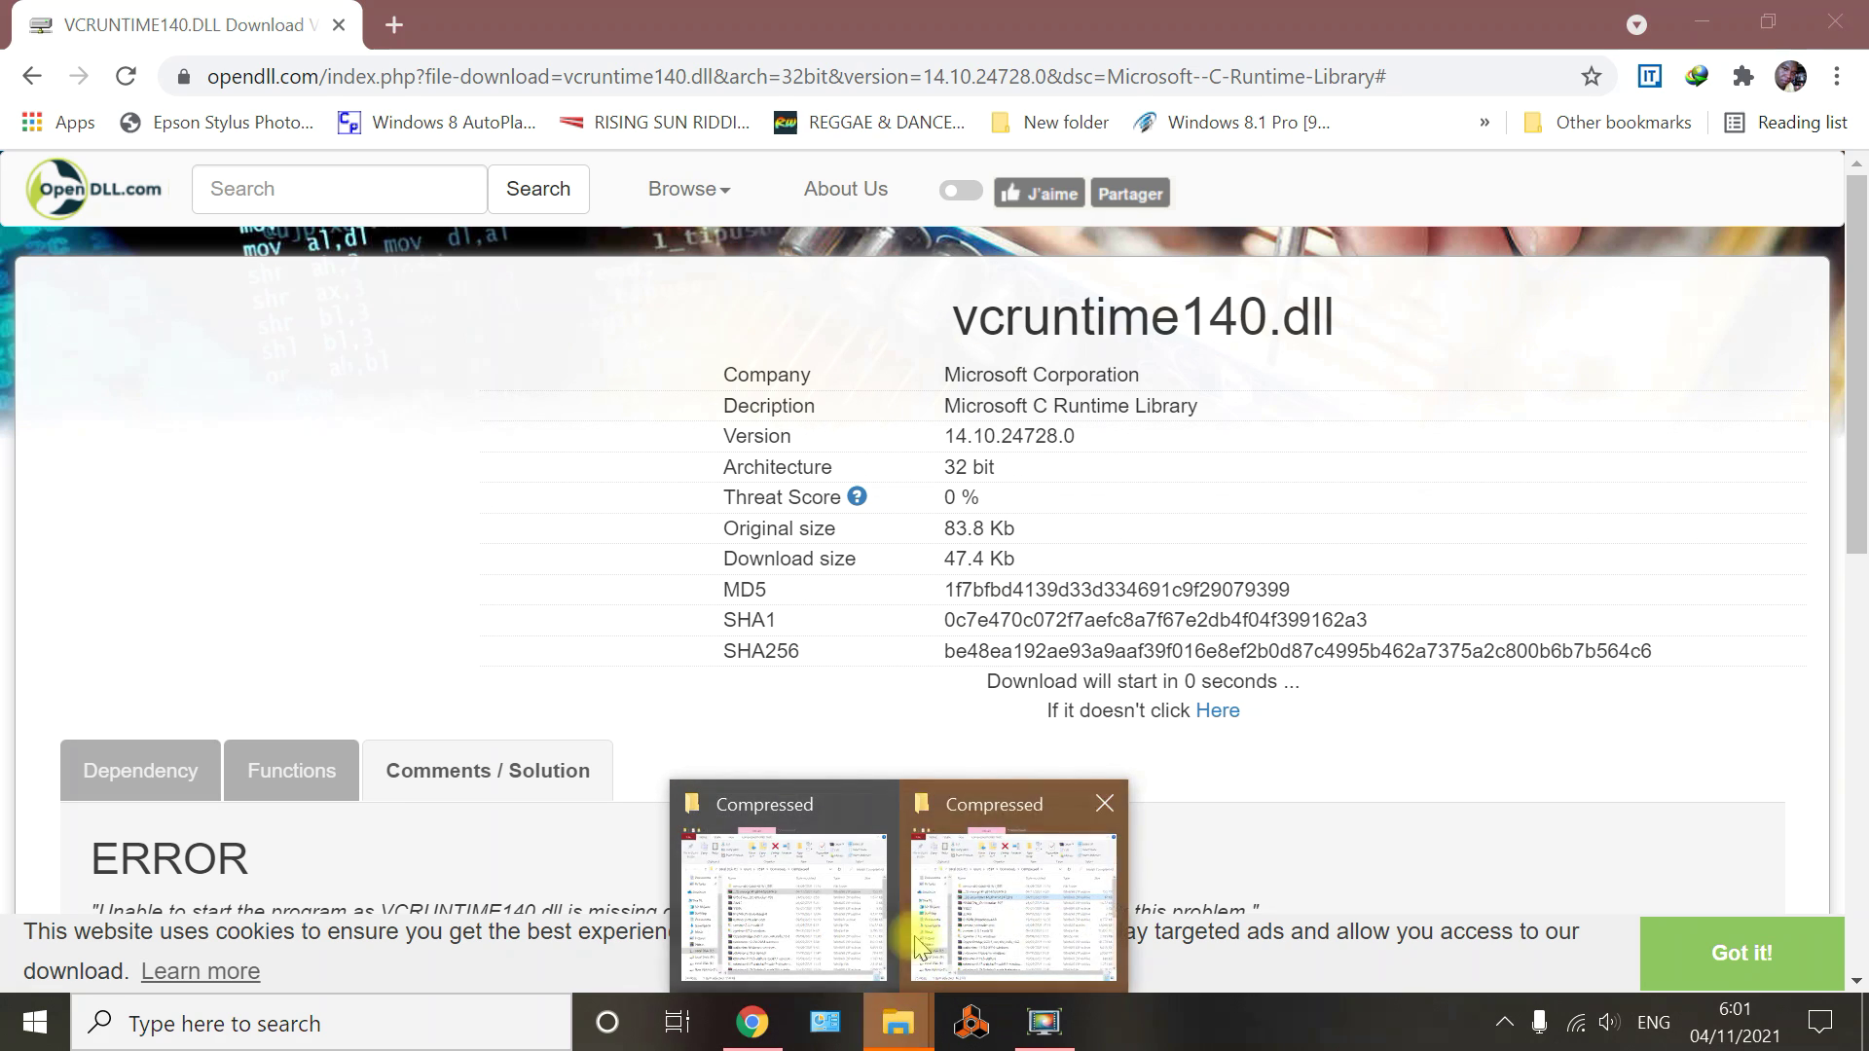
Copy the vcruntime140 zip from Downloads\Compressed into the desktop New folder.
click(980, 909)
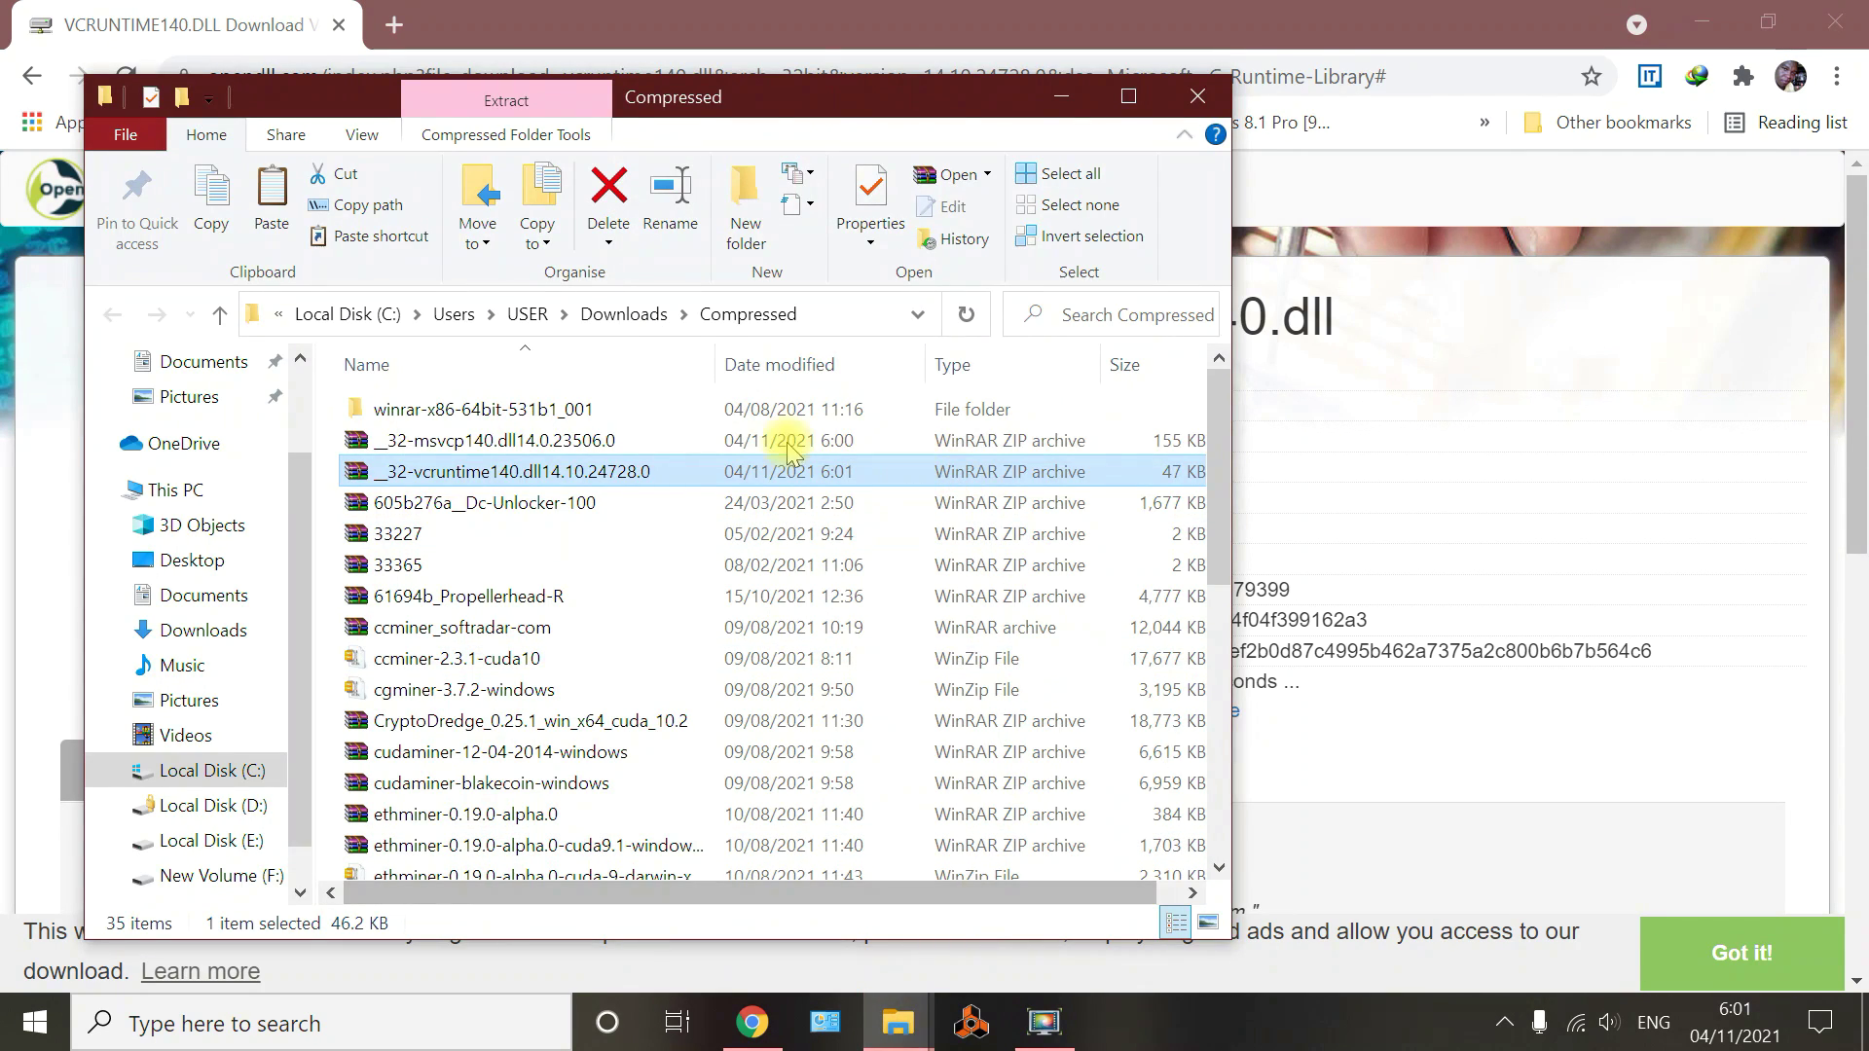
right_click(451, 472)
click(531, 820)
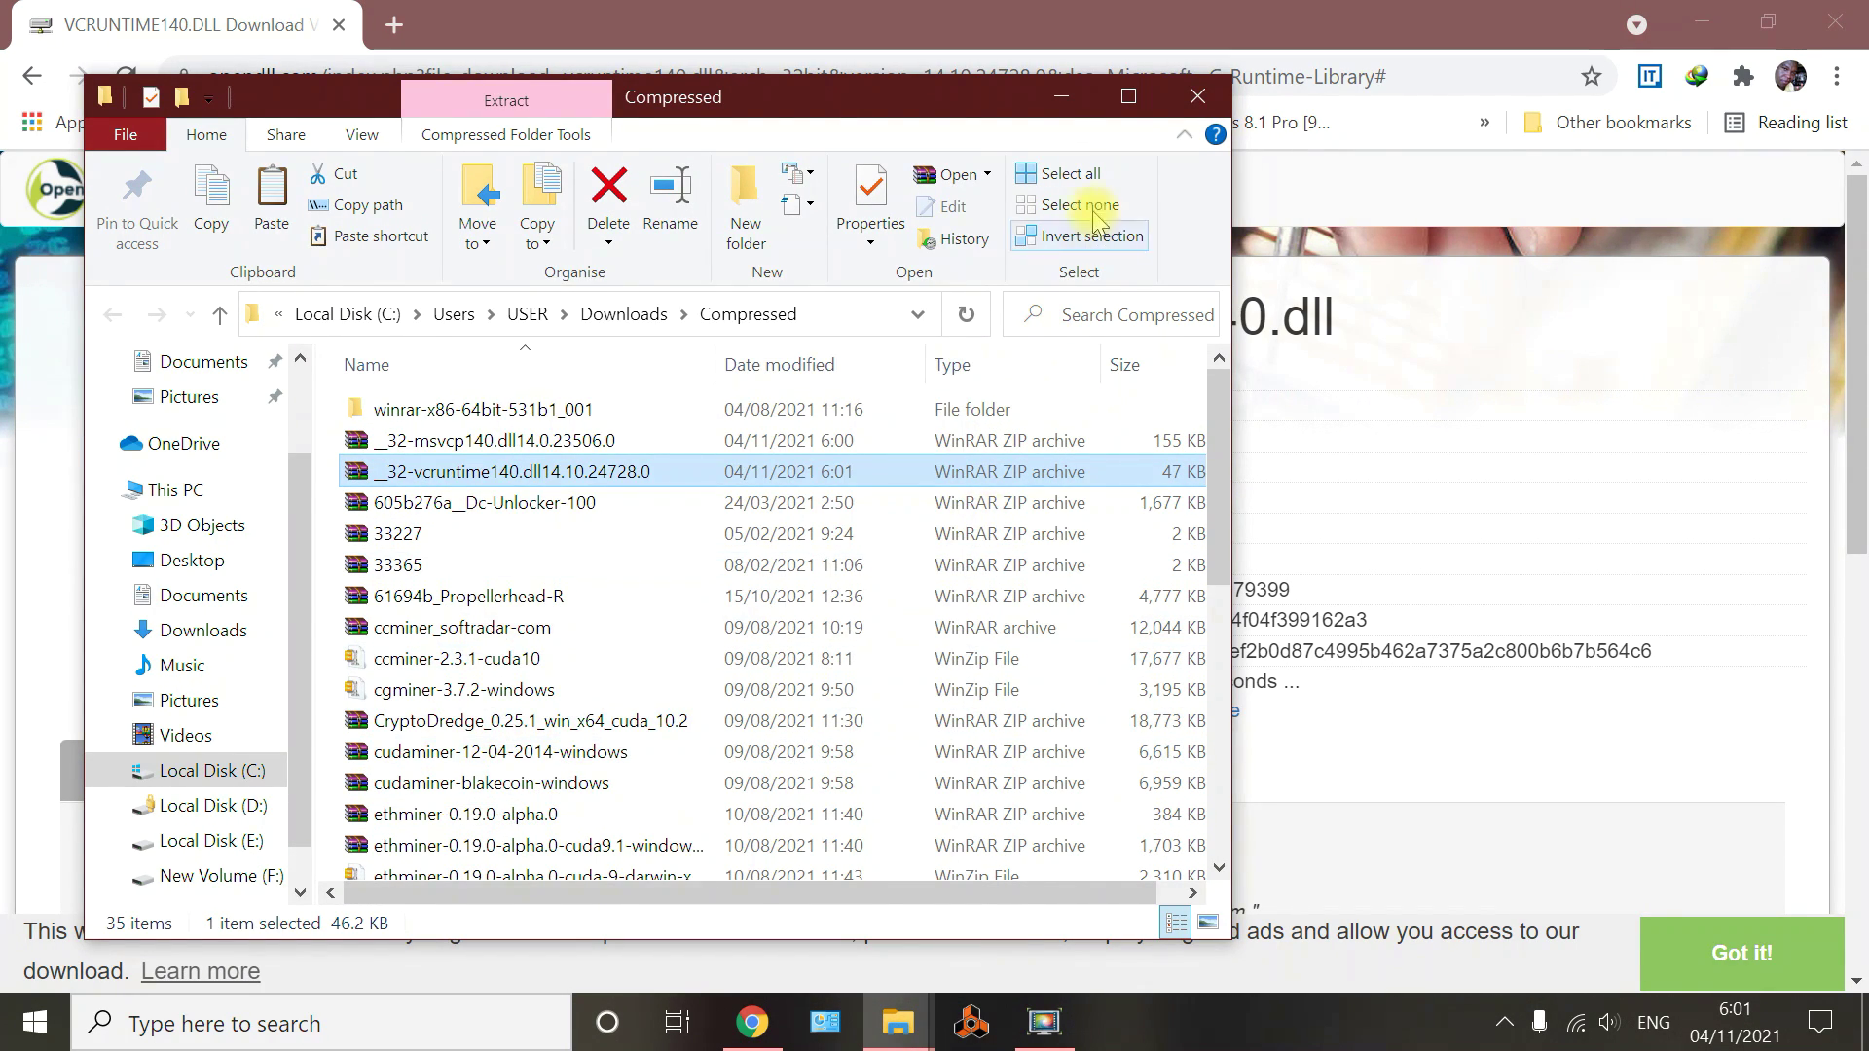
click(1197, 95)
click(1859, 1033)
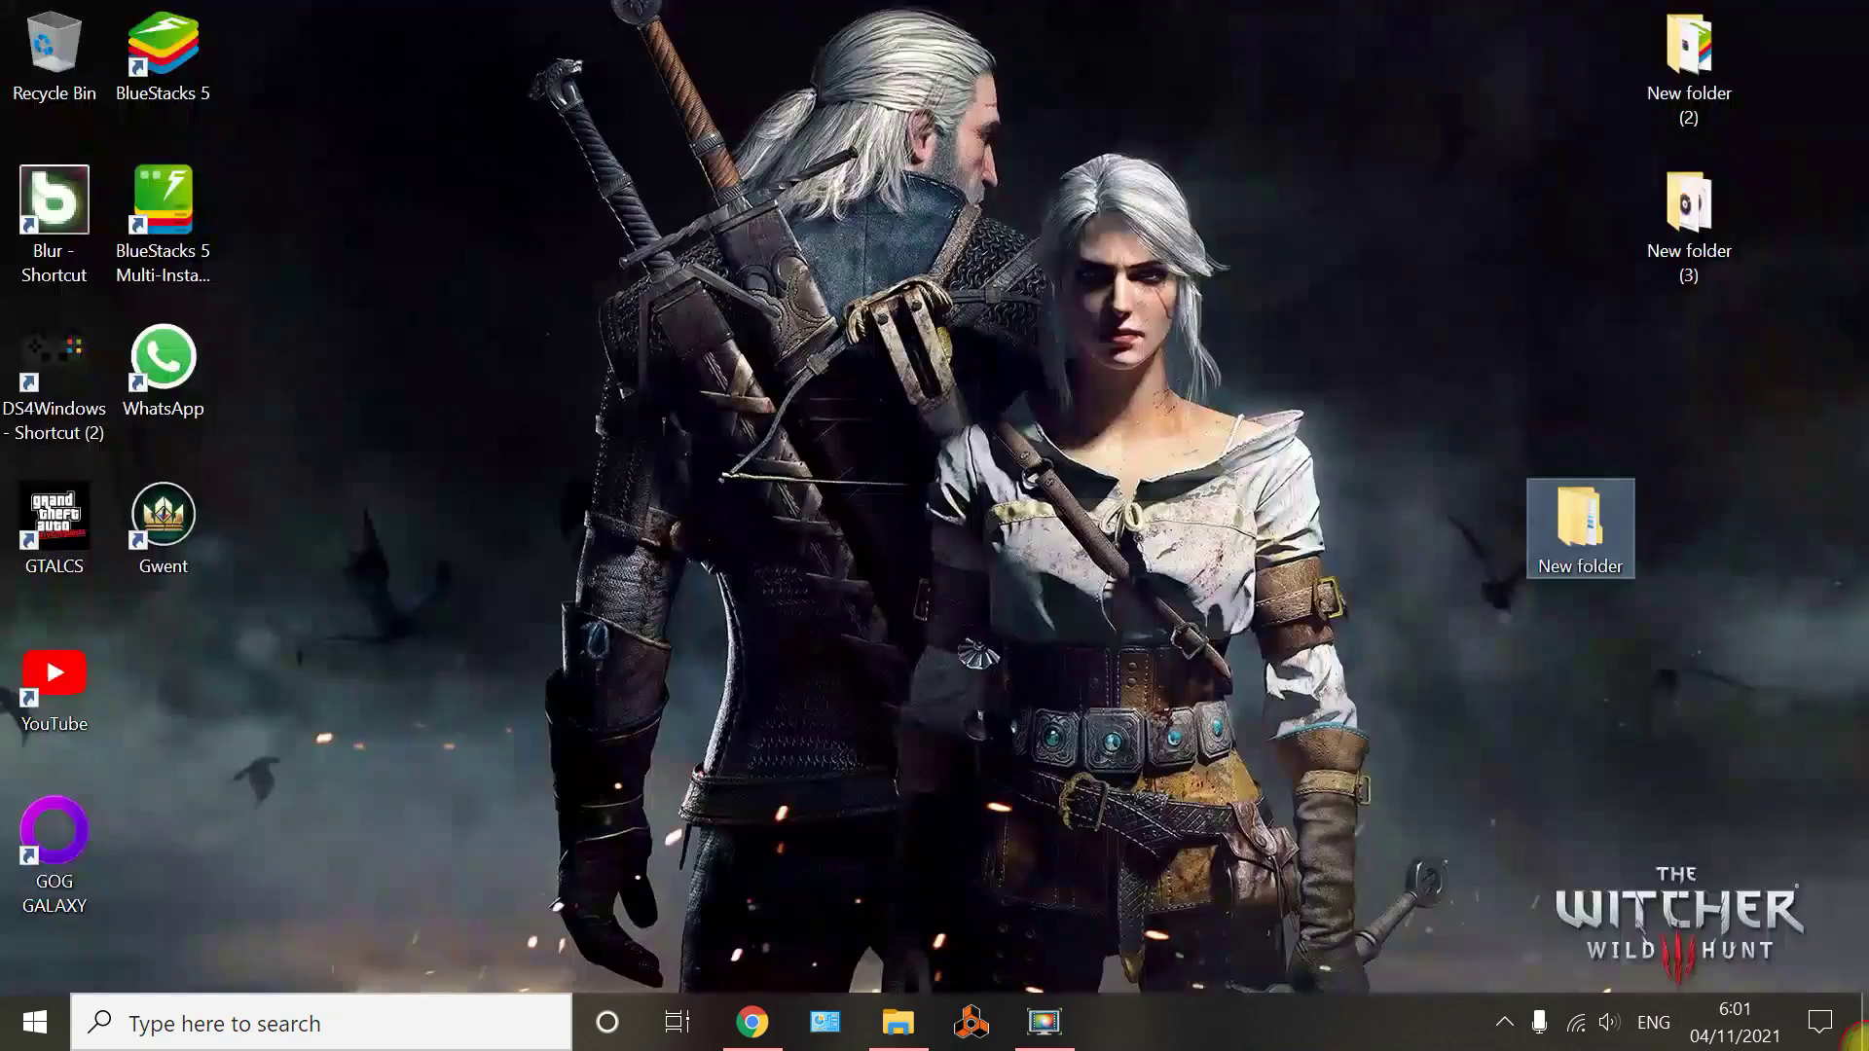
double_click(1580, 525)
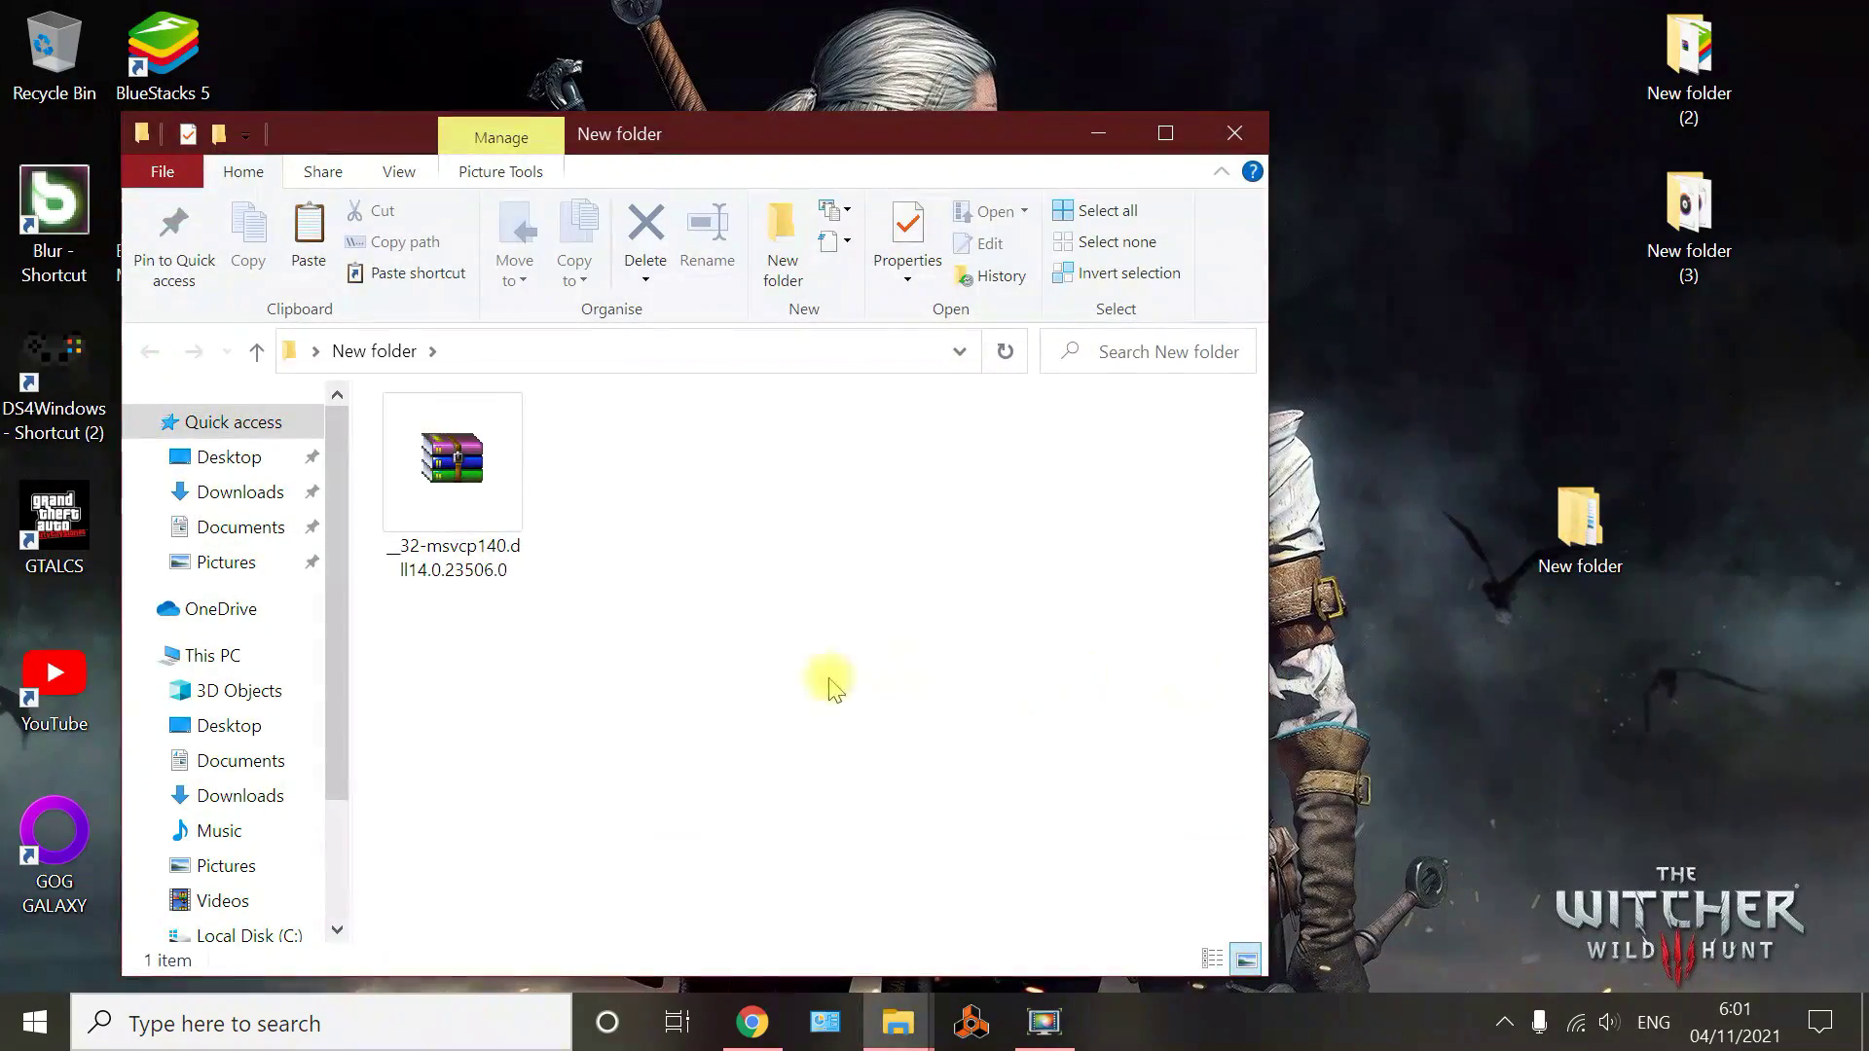
right_click(716, 506)
click(796, 710)
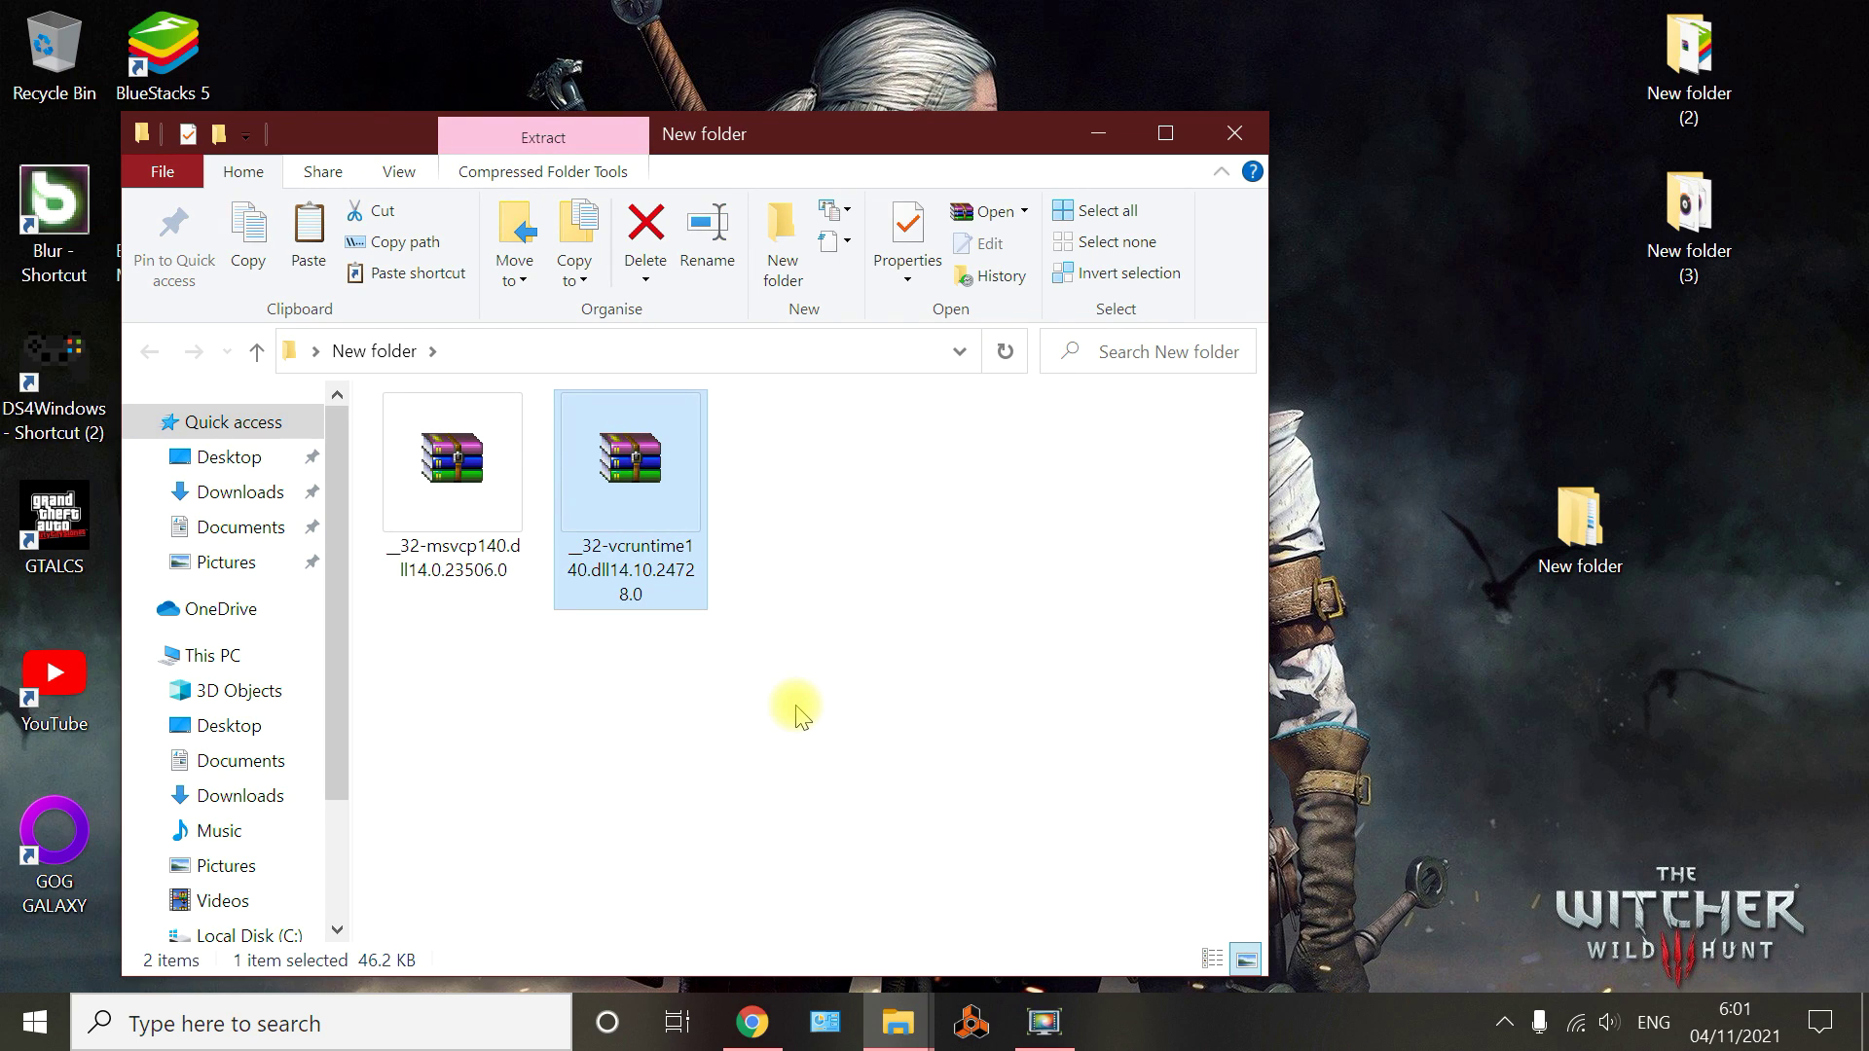
Extract both zips in New folder with Yes to All, yielding msvcp140.dll and vcruntime140.dll.
mouse_move(895, 1020)
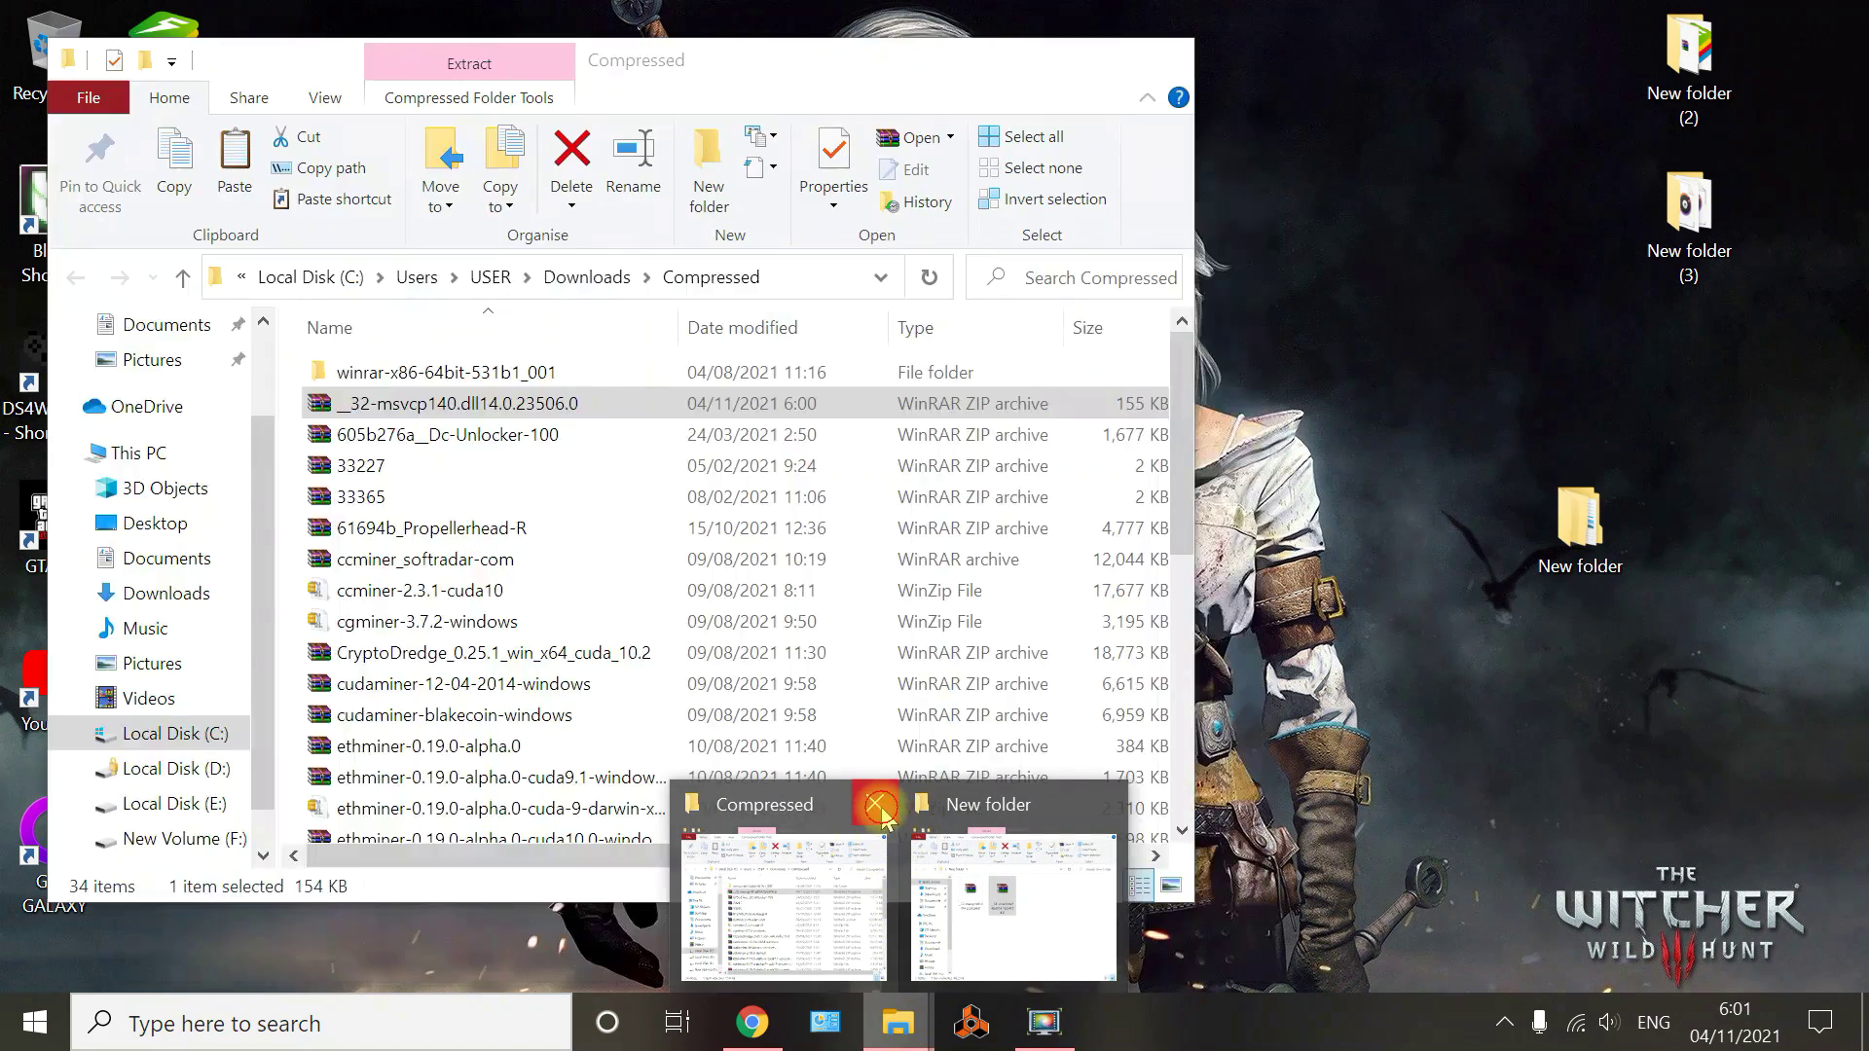
click(879, 807)
click(780, 521)
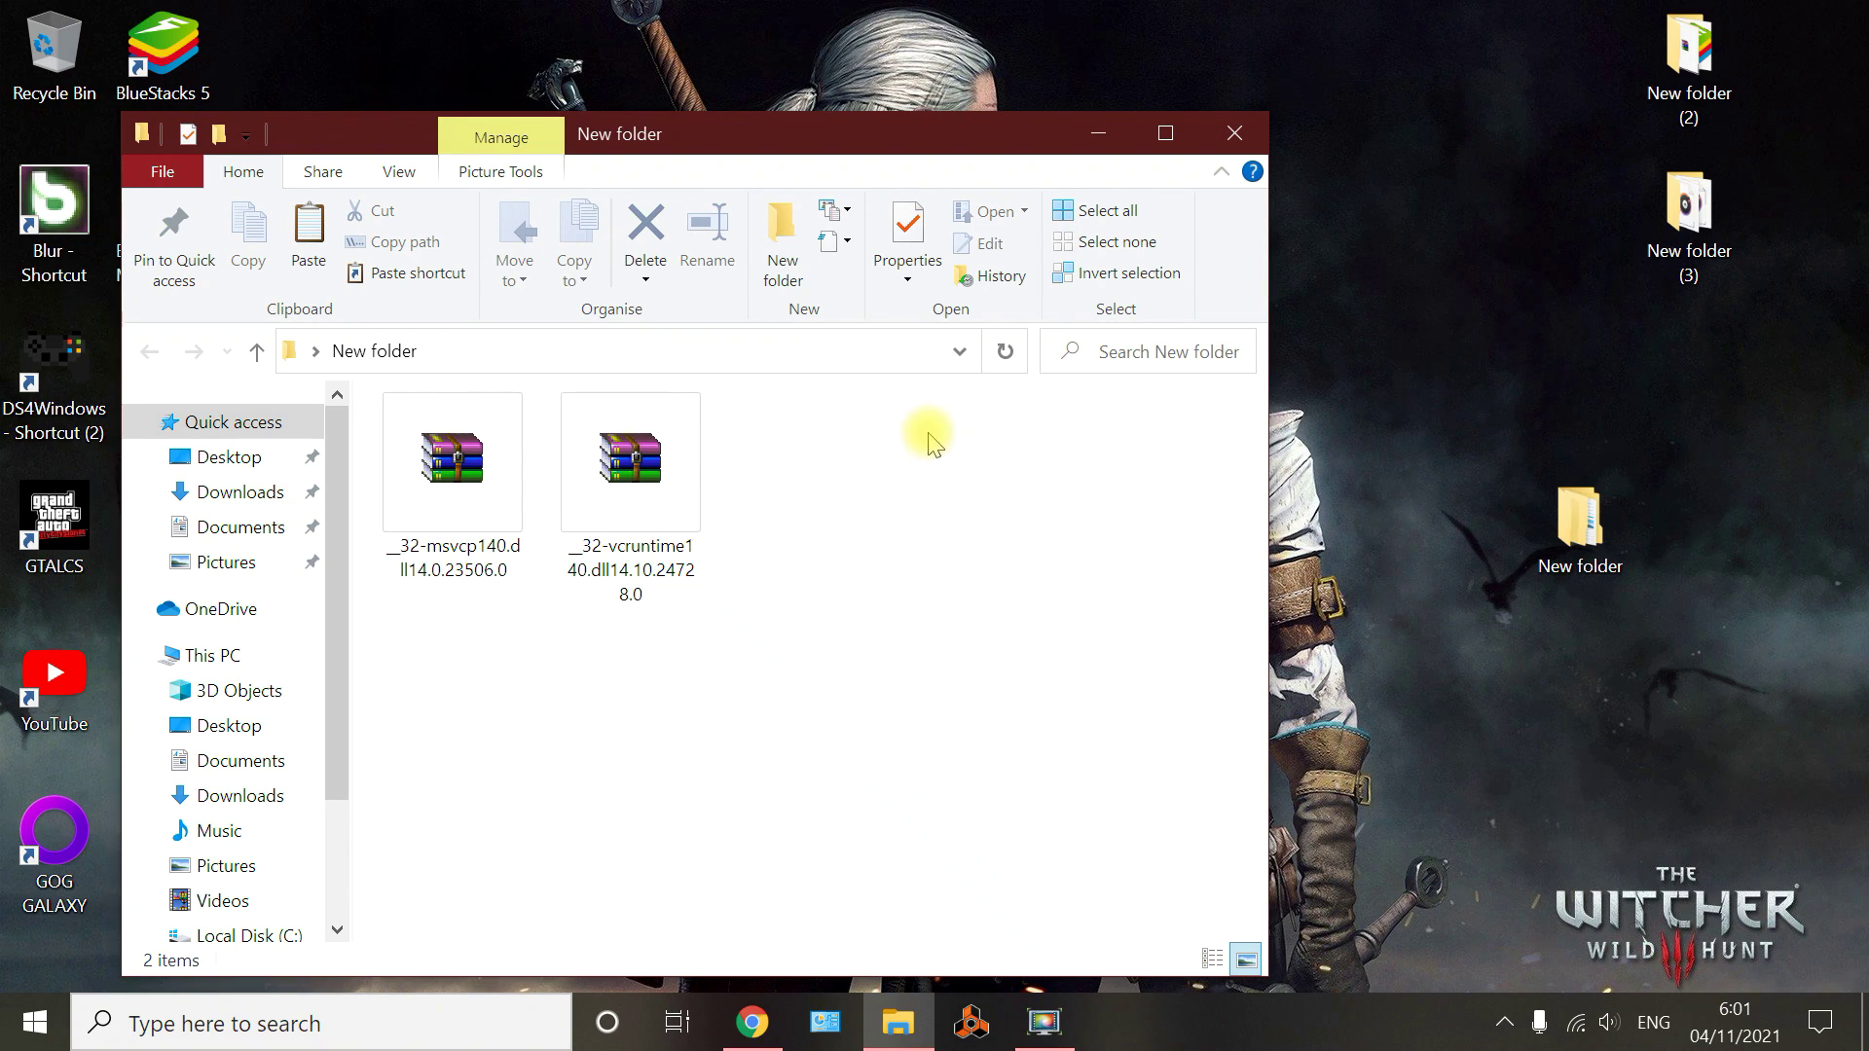
drag(930, 435, 471, 481)
right_click(455, 460)
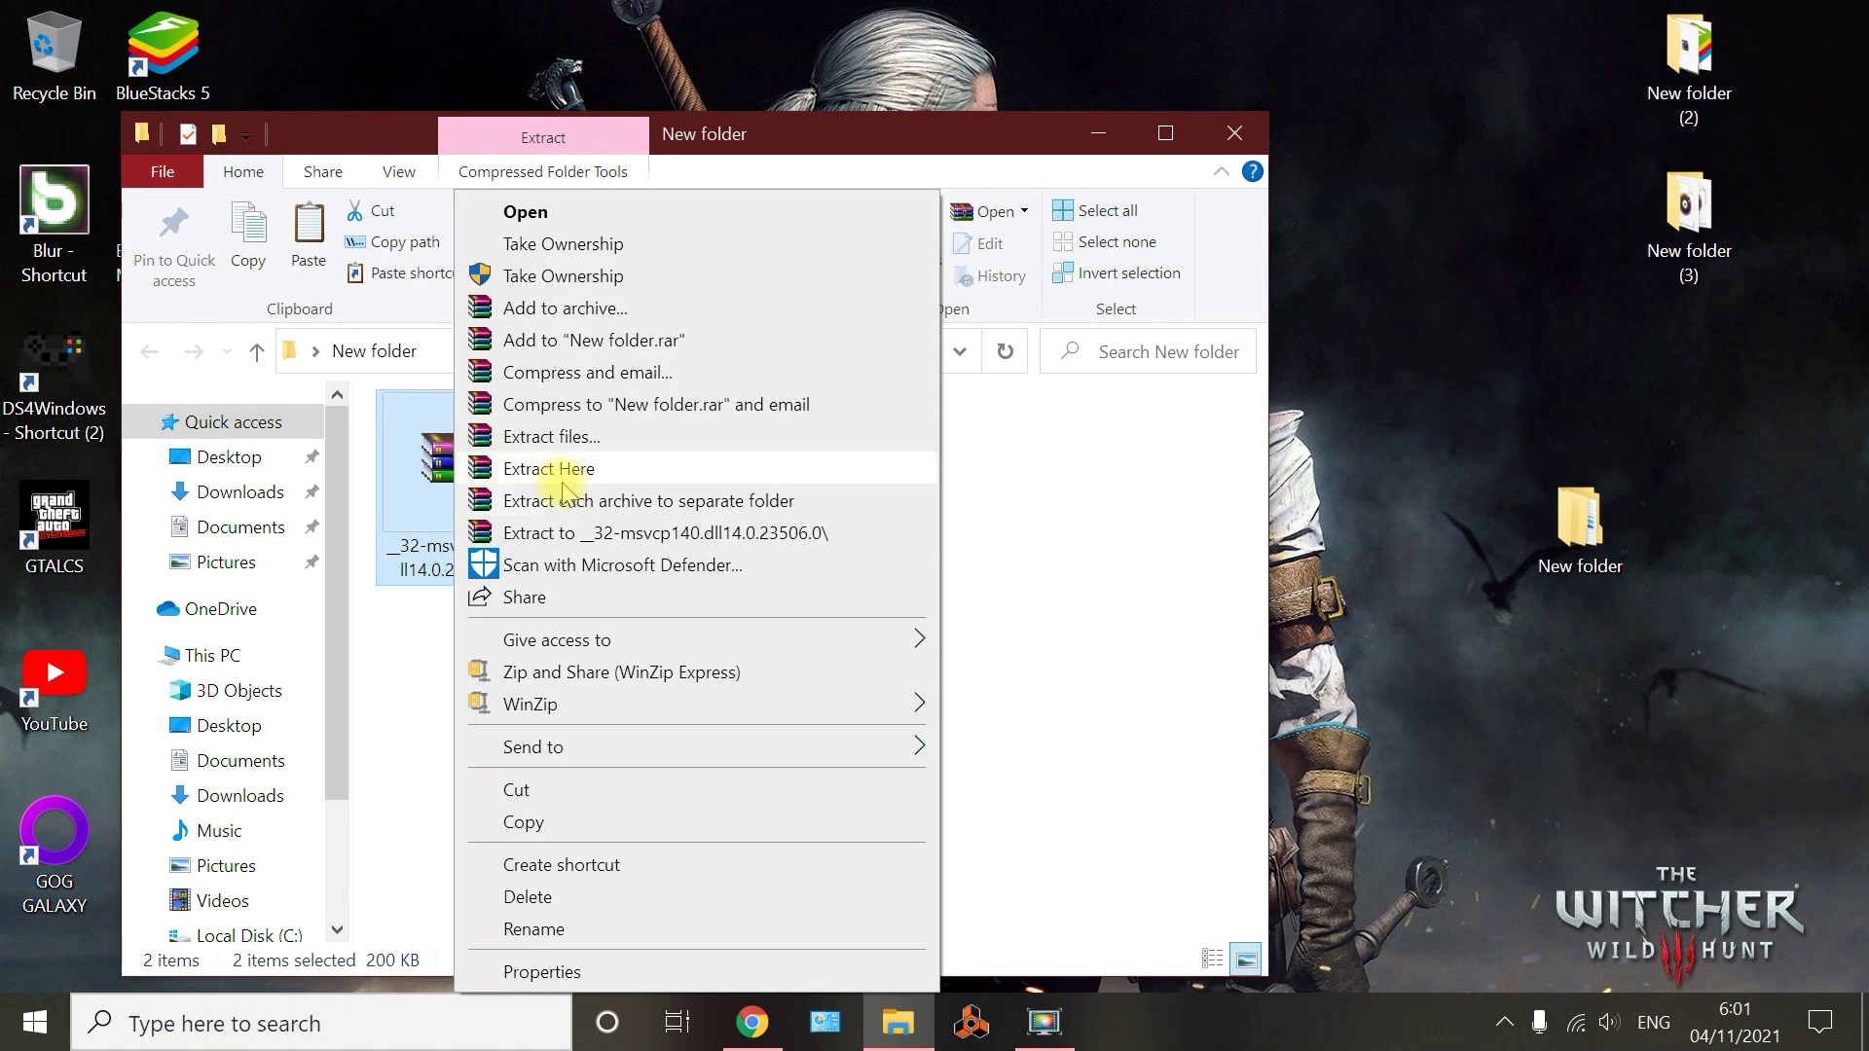
click(573, 471)
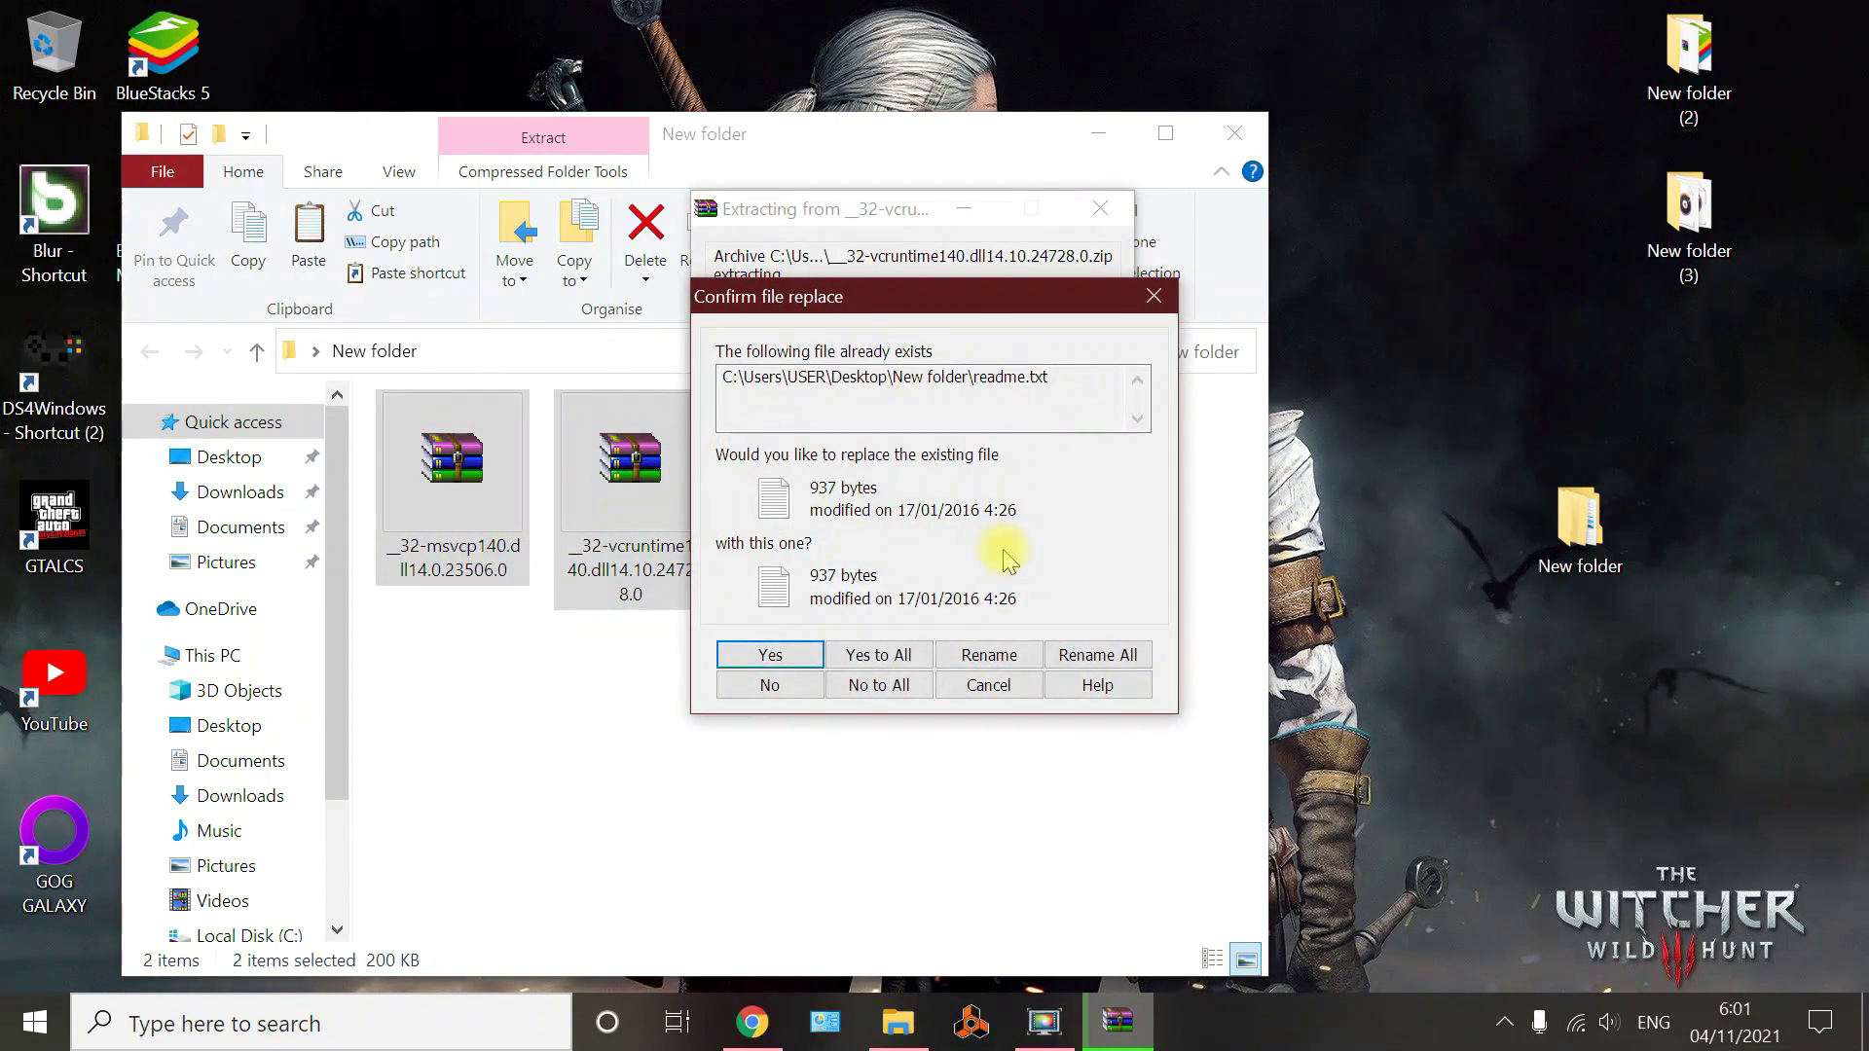
click(895, 644)
click(910, 642)
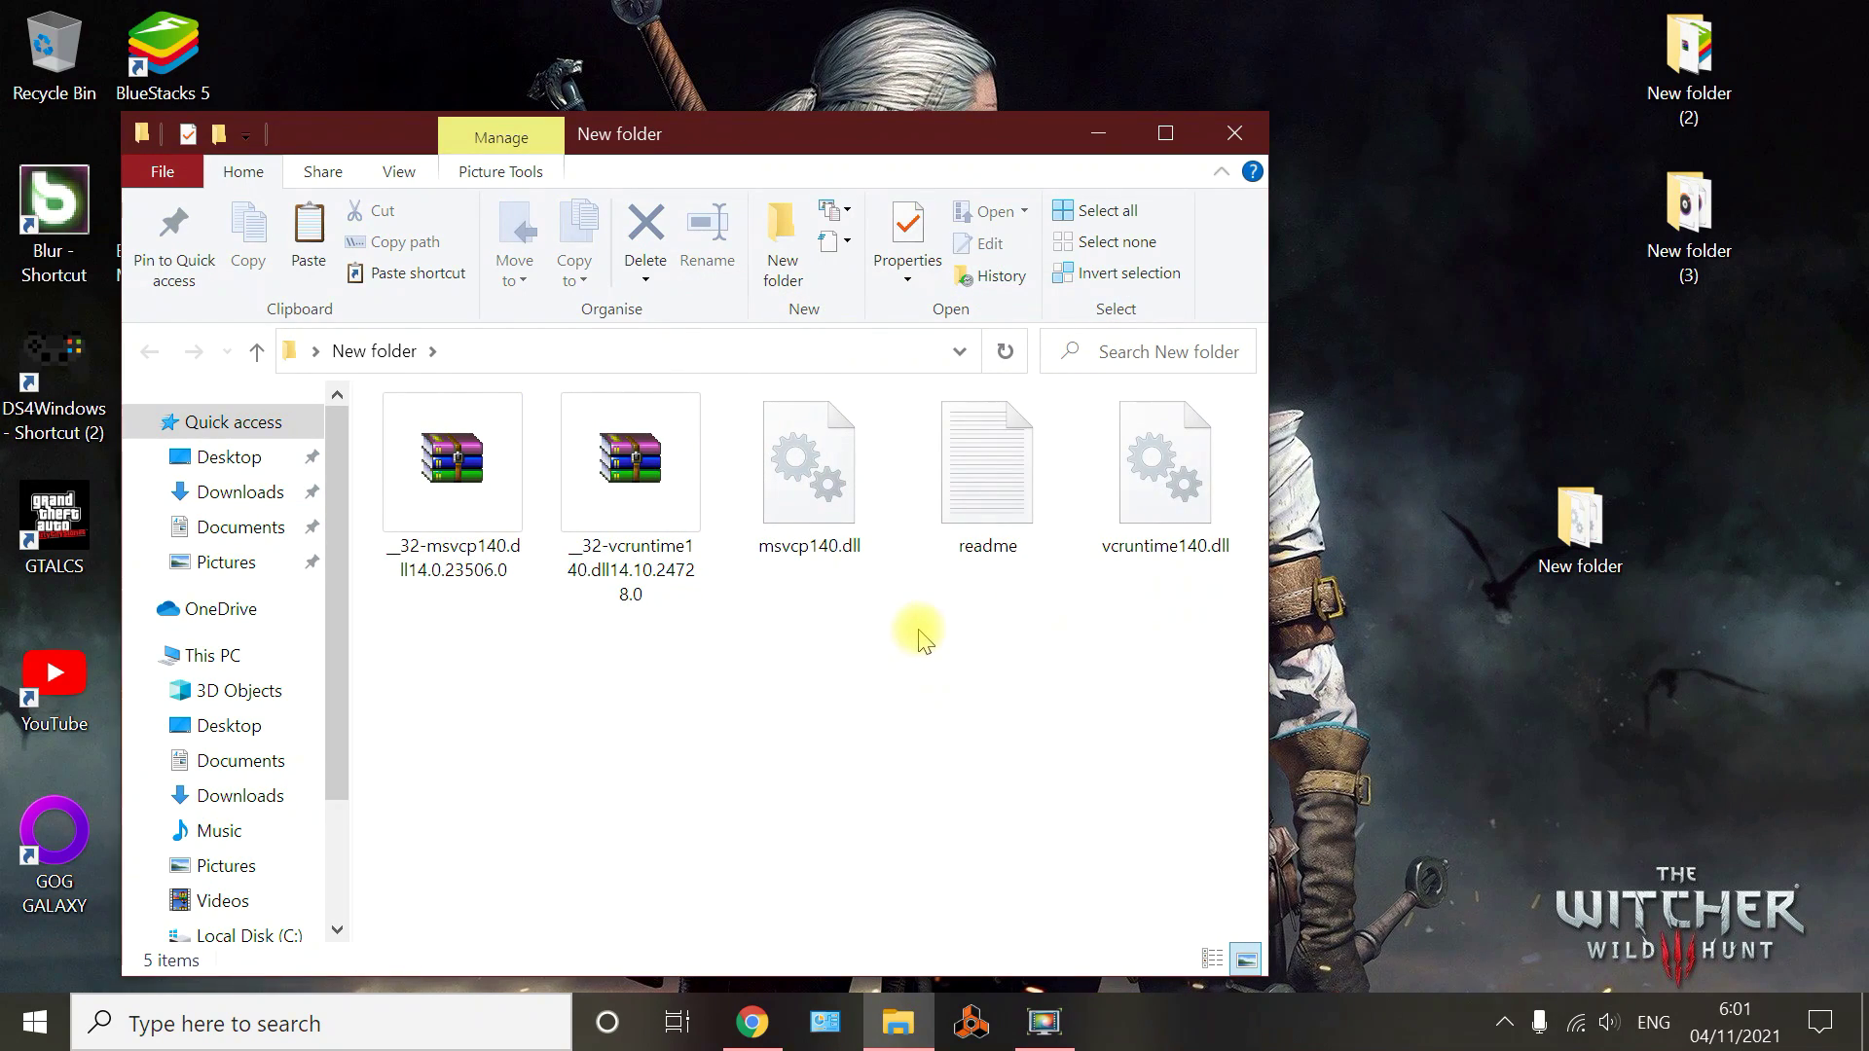
Delete the readme and the msvcp140 and vcruntime140 zip archives from the New folder.
click(949, 553)
ctrl+click(667, 509)
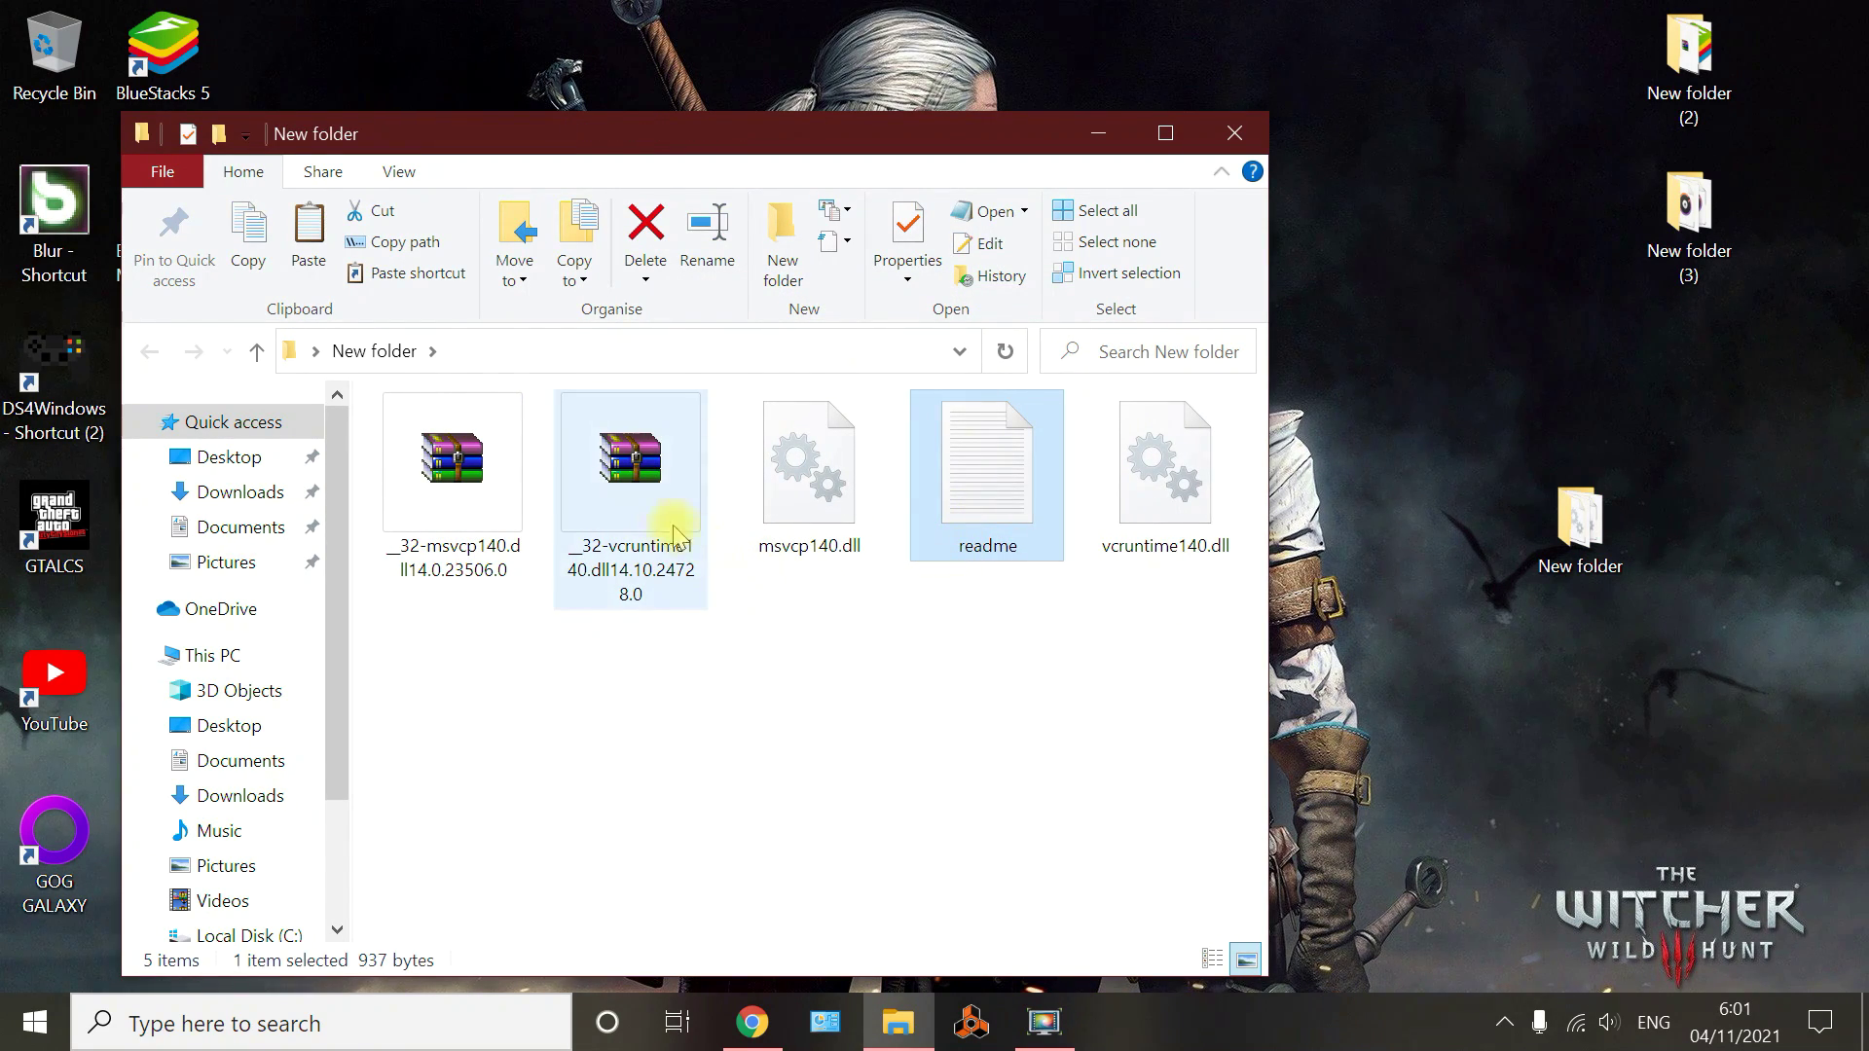
ctrl+click(491, 508)
right_click(492, 506)
click(595, 896)
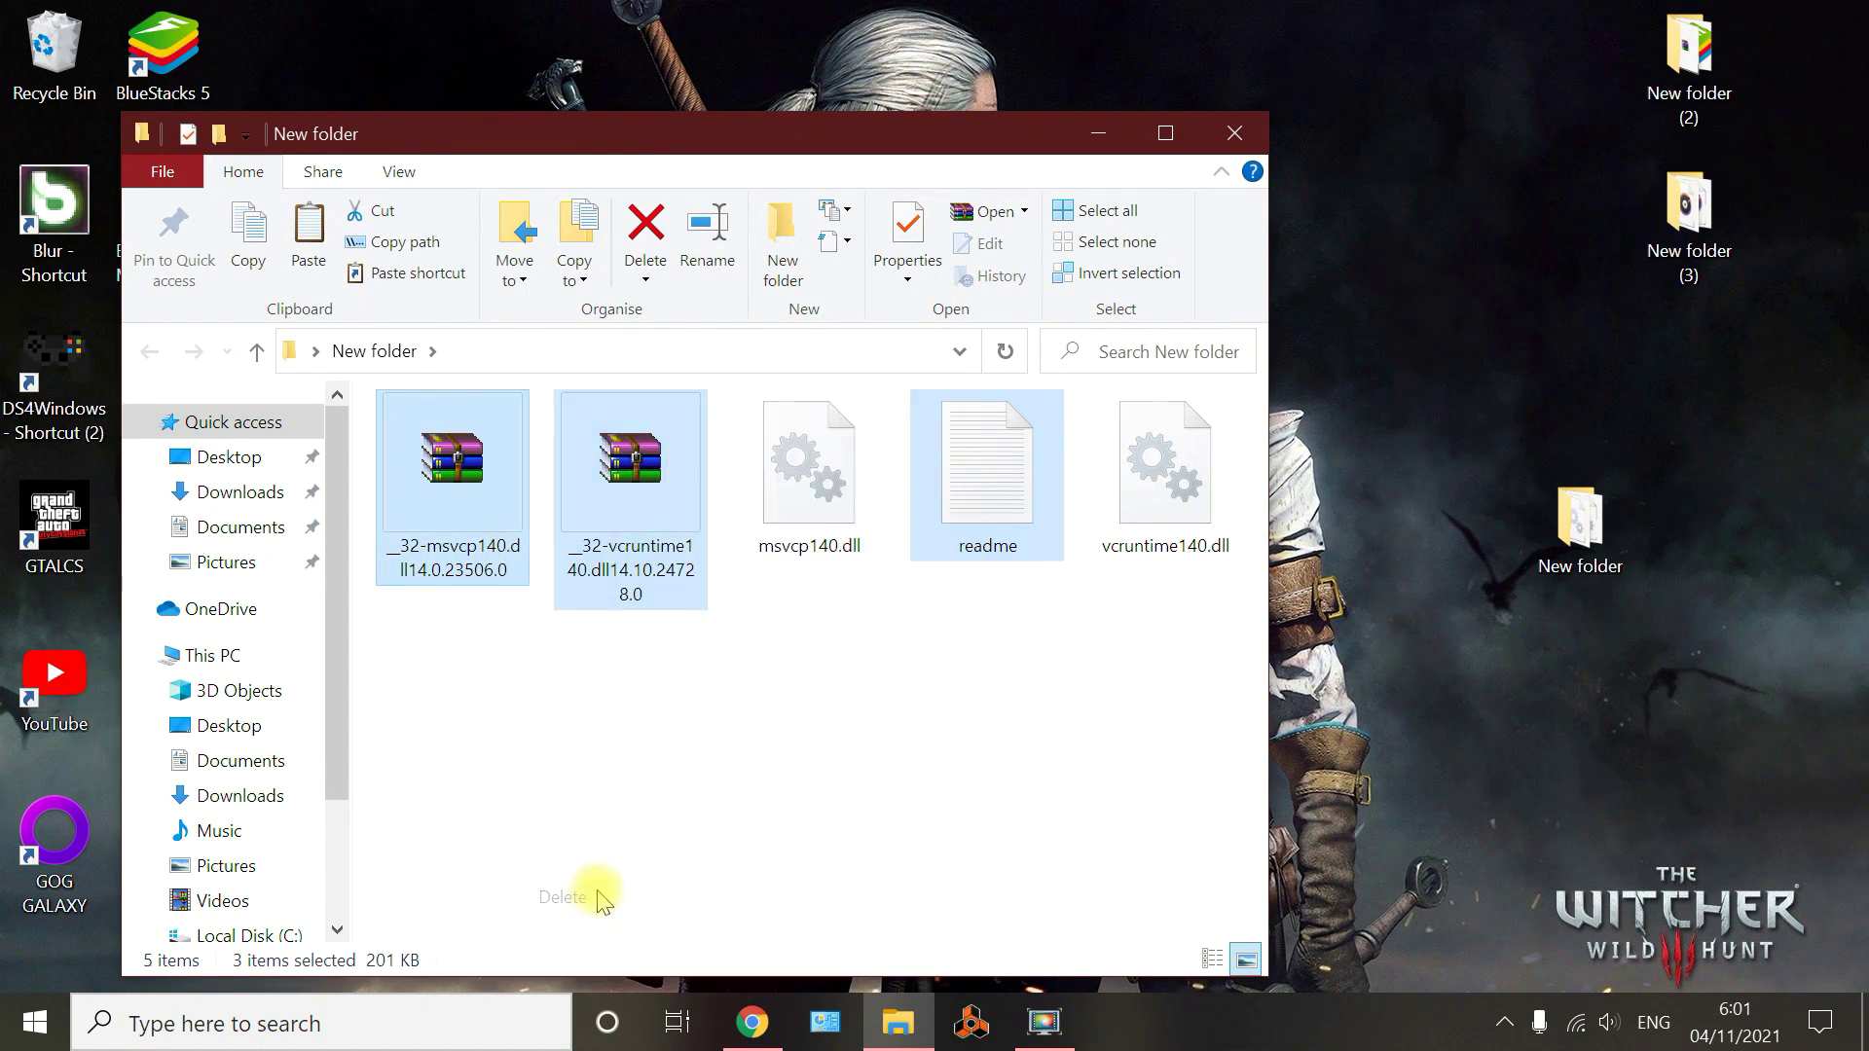
Select both DLLs, snap the New folder window to the right half, and close Chrome.
drag(837, 419, 394, 572)
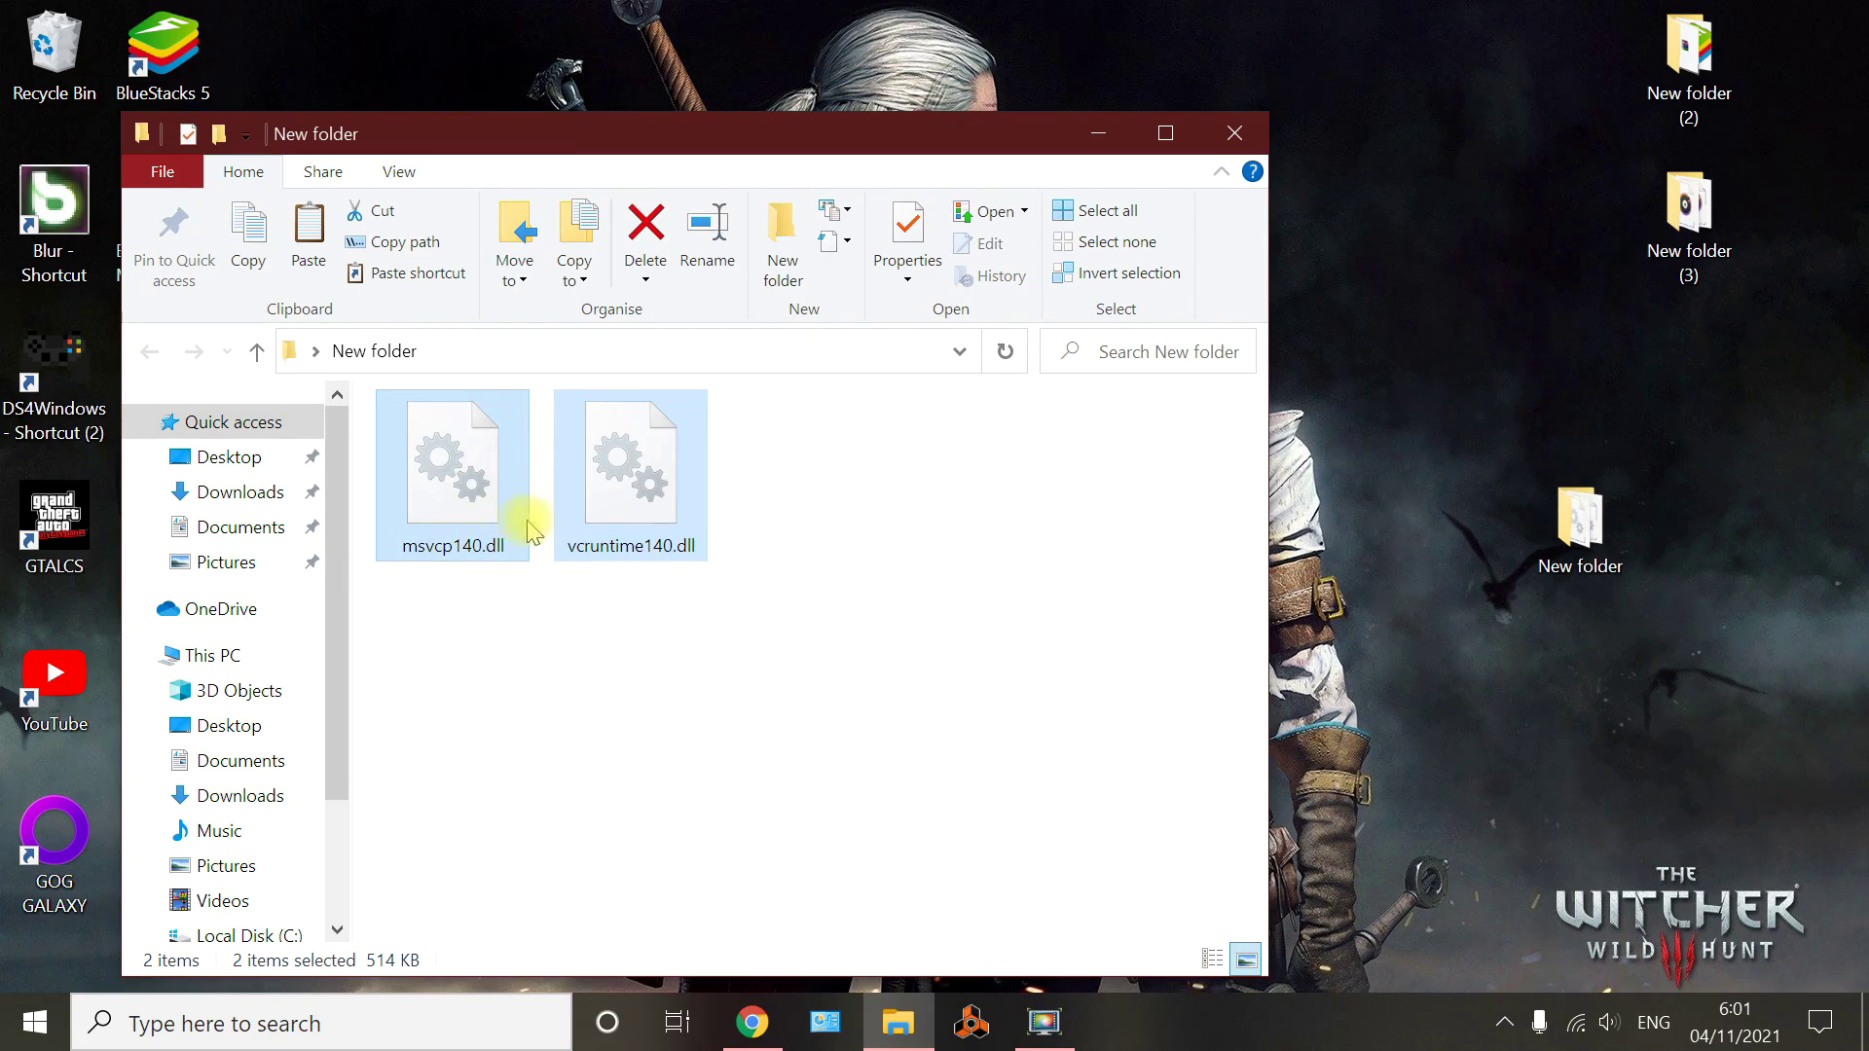
drag(608, 134, 1854, 166)
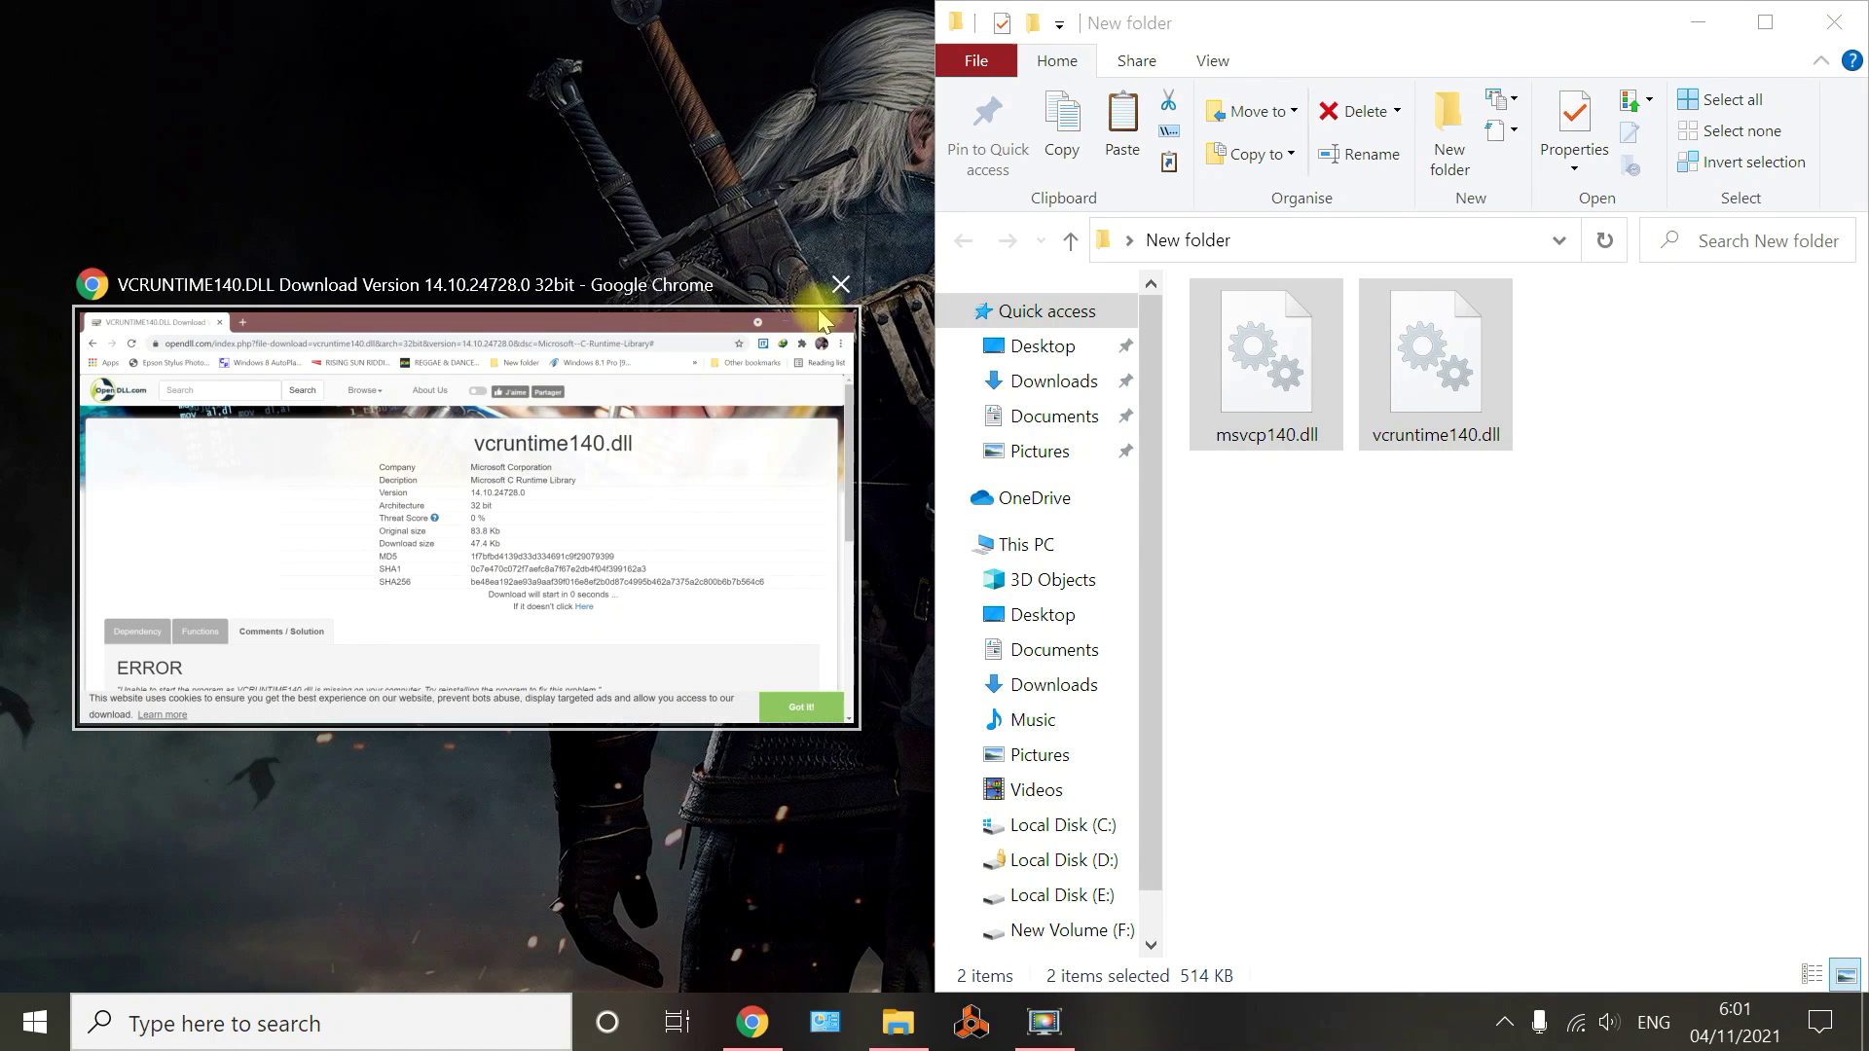
click(839, 284)
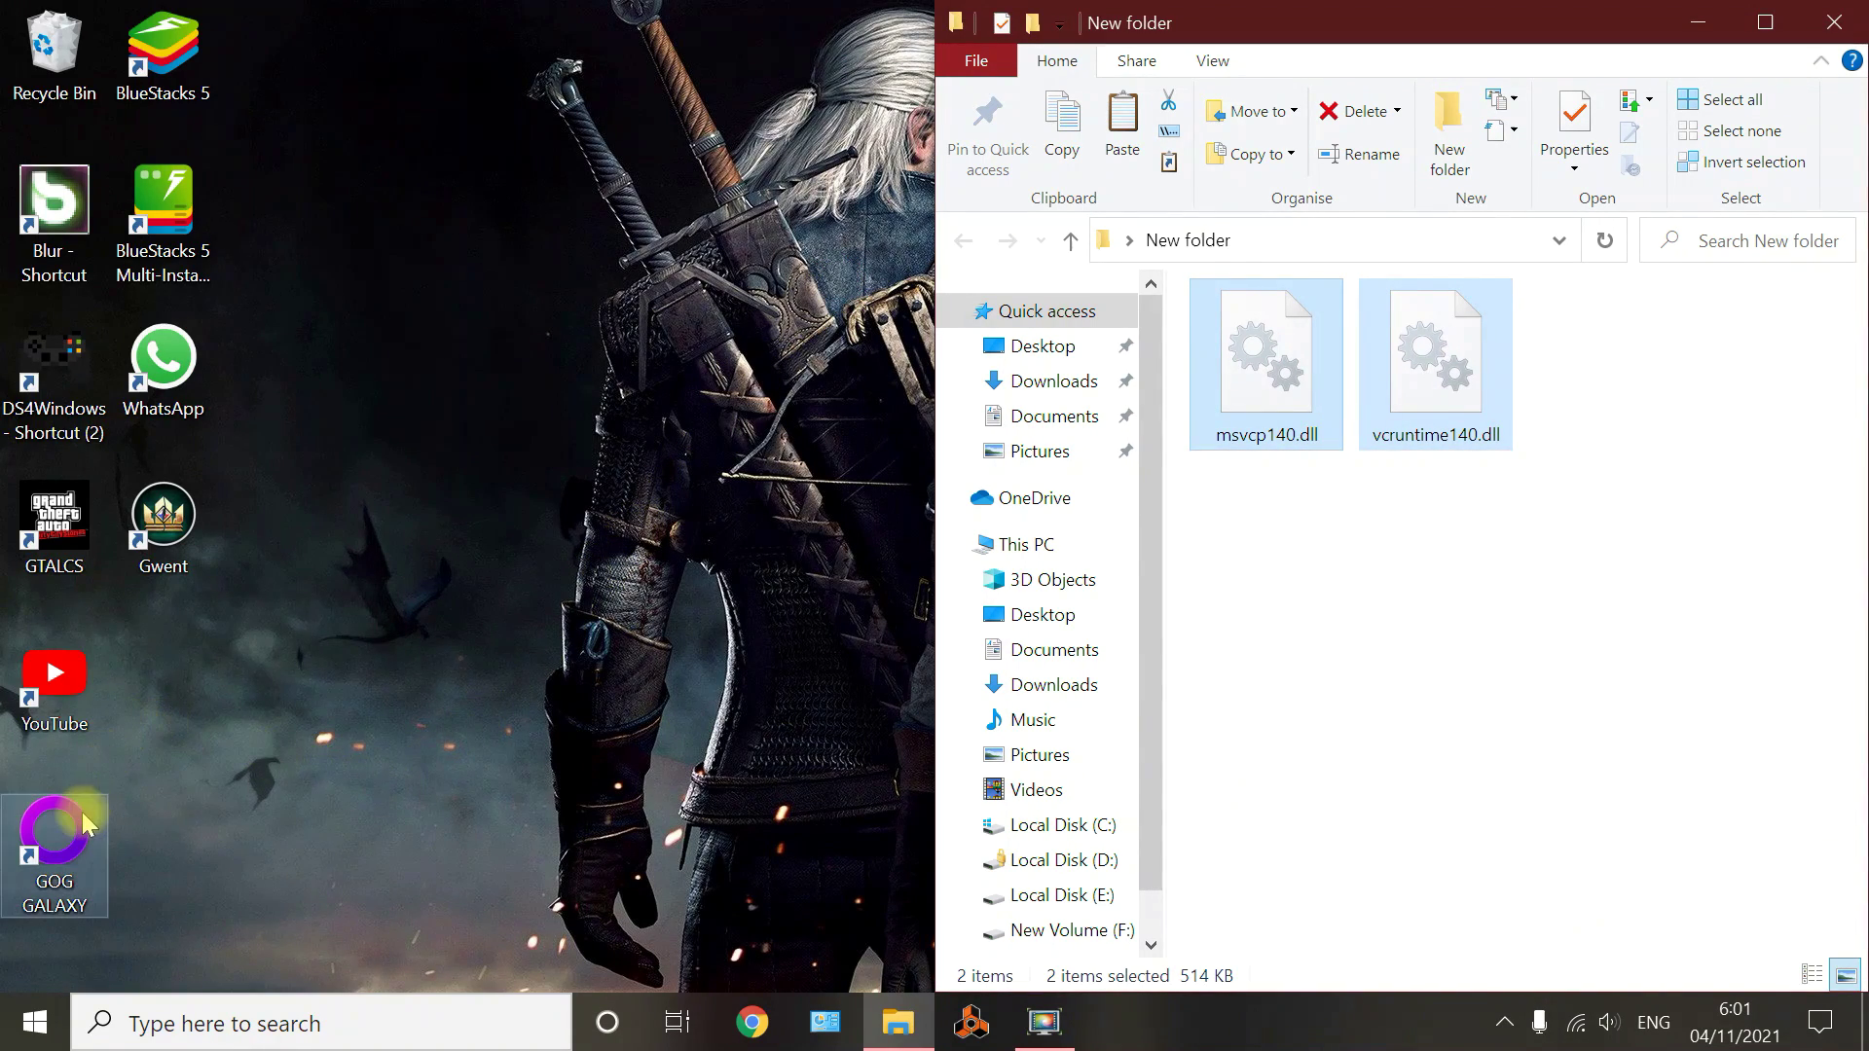
Open the GOG Galaxy install folder from the shortcut and dock it on the left.
right_click(85, 823)
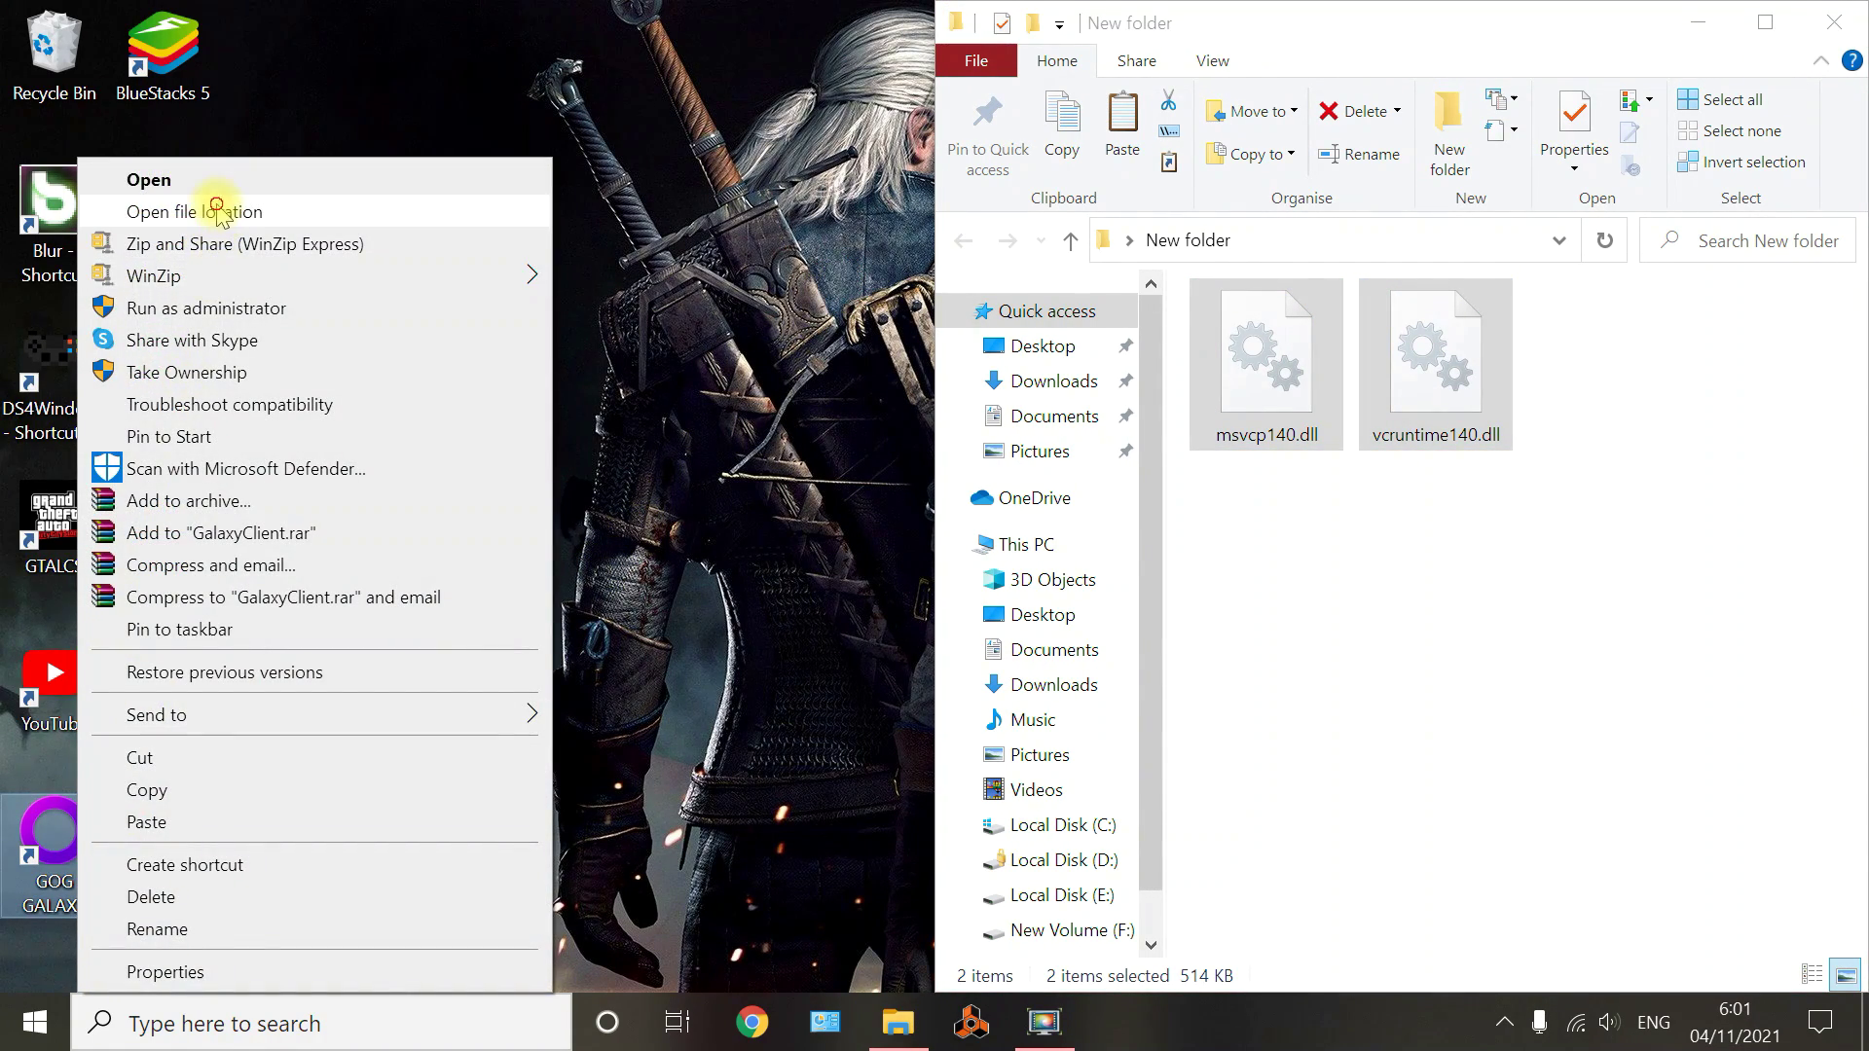
click(216, 208)
drag(632, 26, 4, 102)
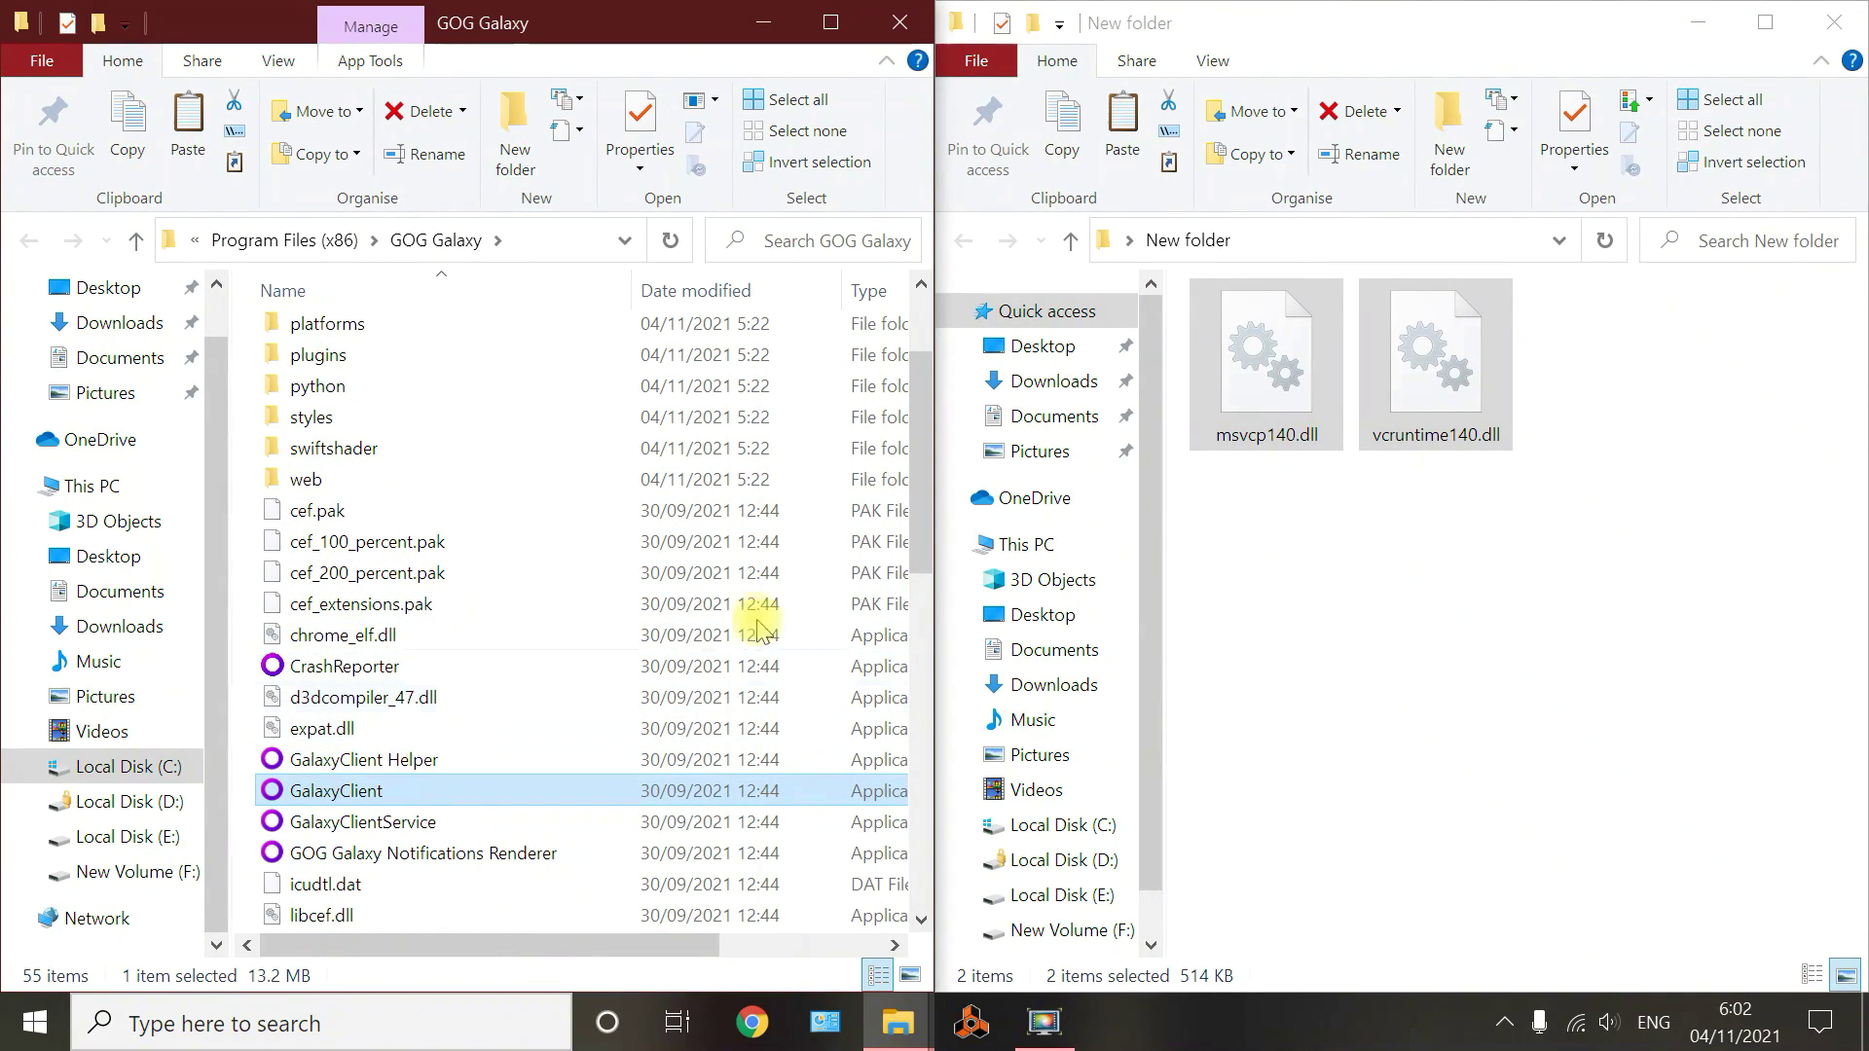
Copy msvcp140.dll and vcruntime140.dll into the GOG Galaxy folder, granting administrator permission.
right_click(1264, 352)
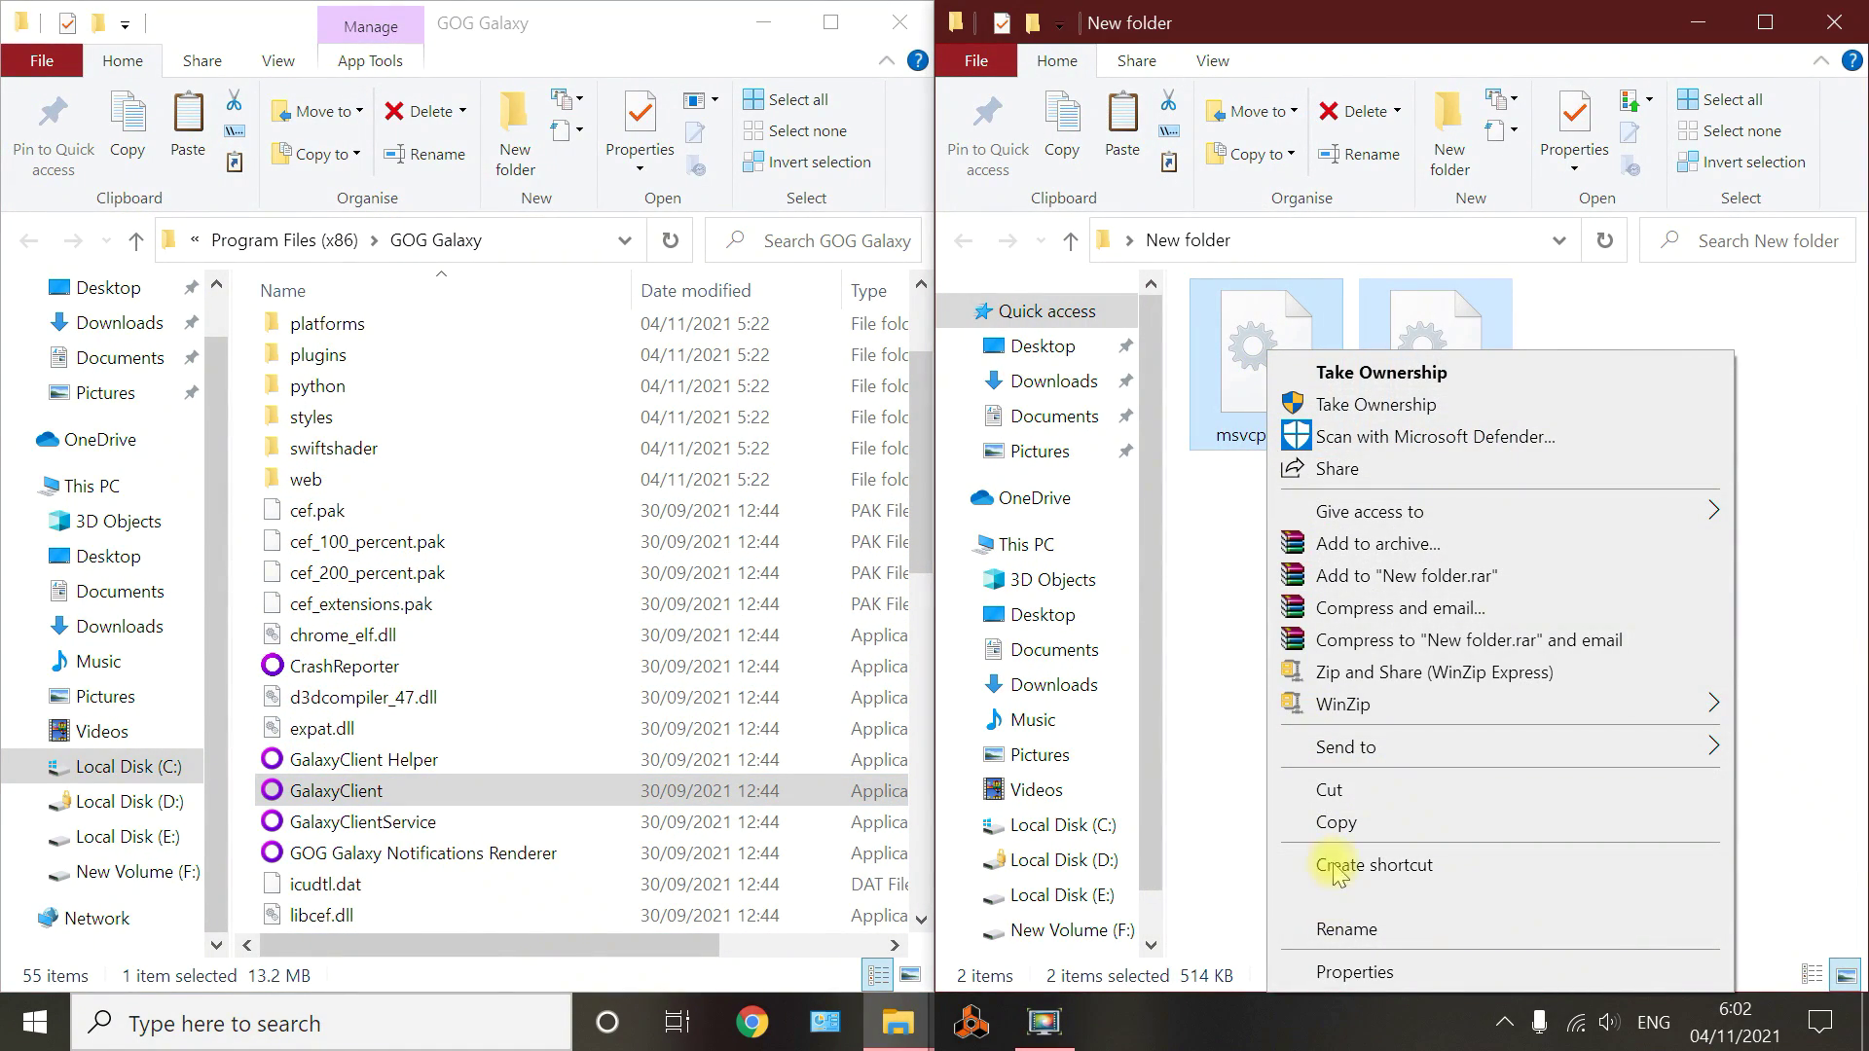
click(1335, 822)
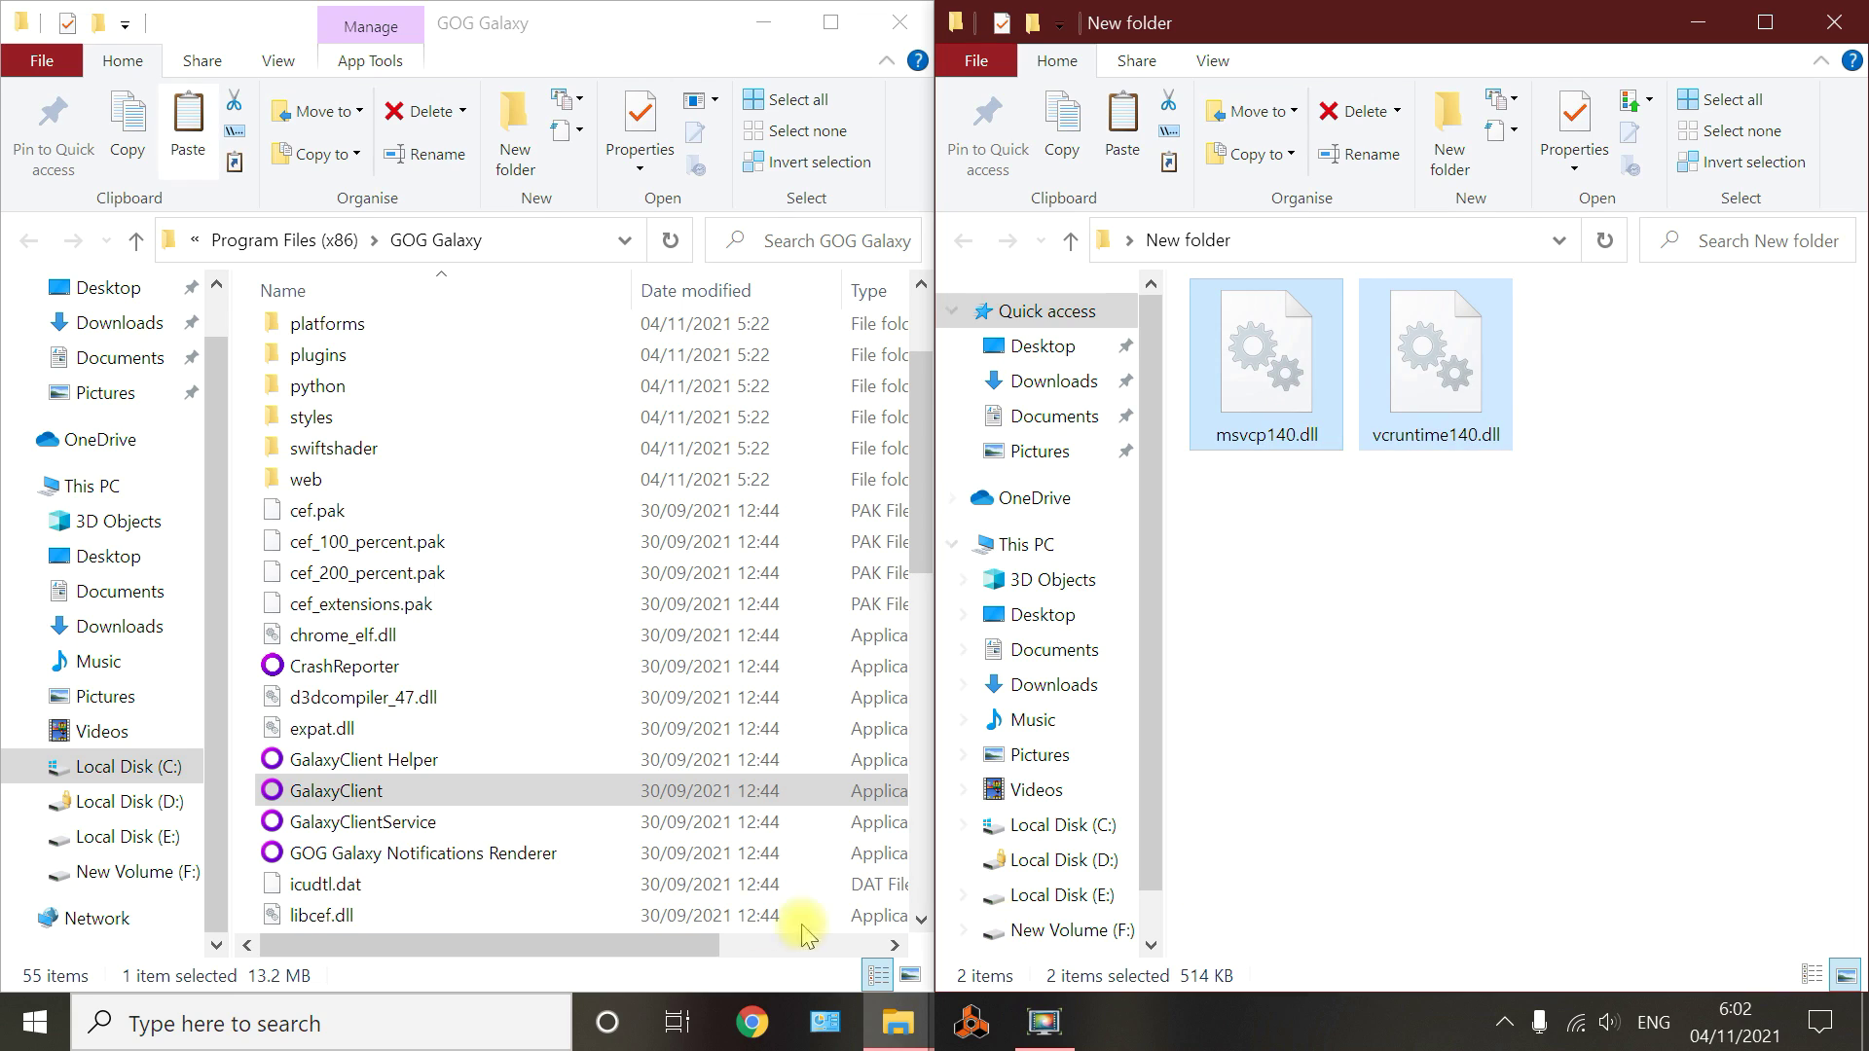
right_click(243, 728)
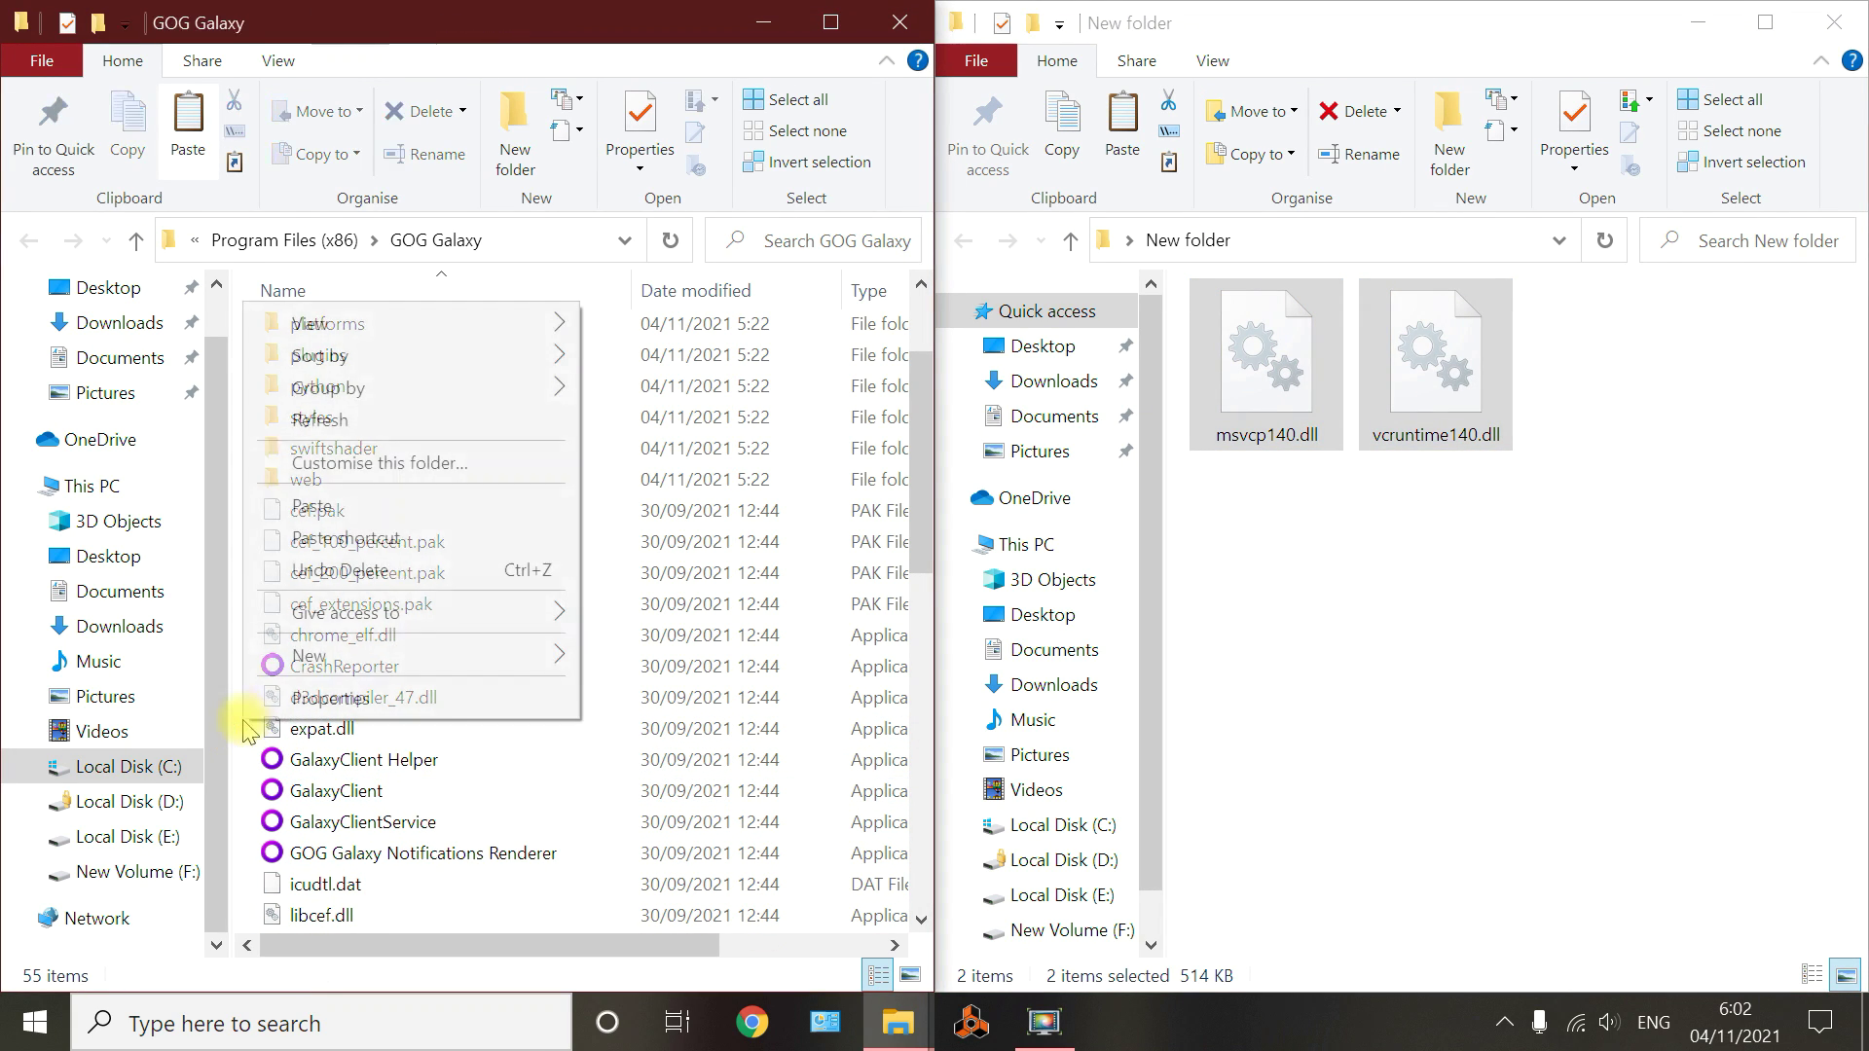
click(305, 506)
click(881, 480)
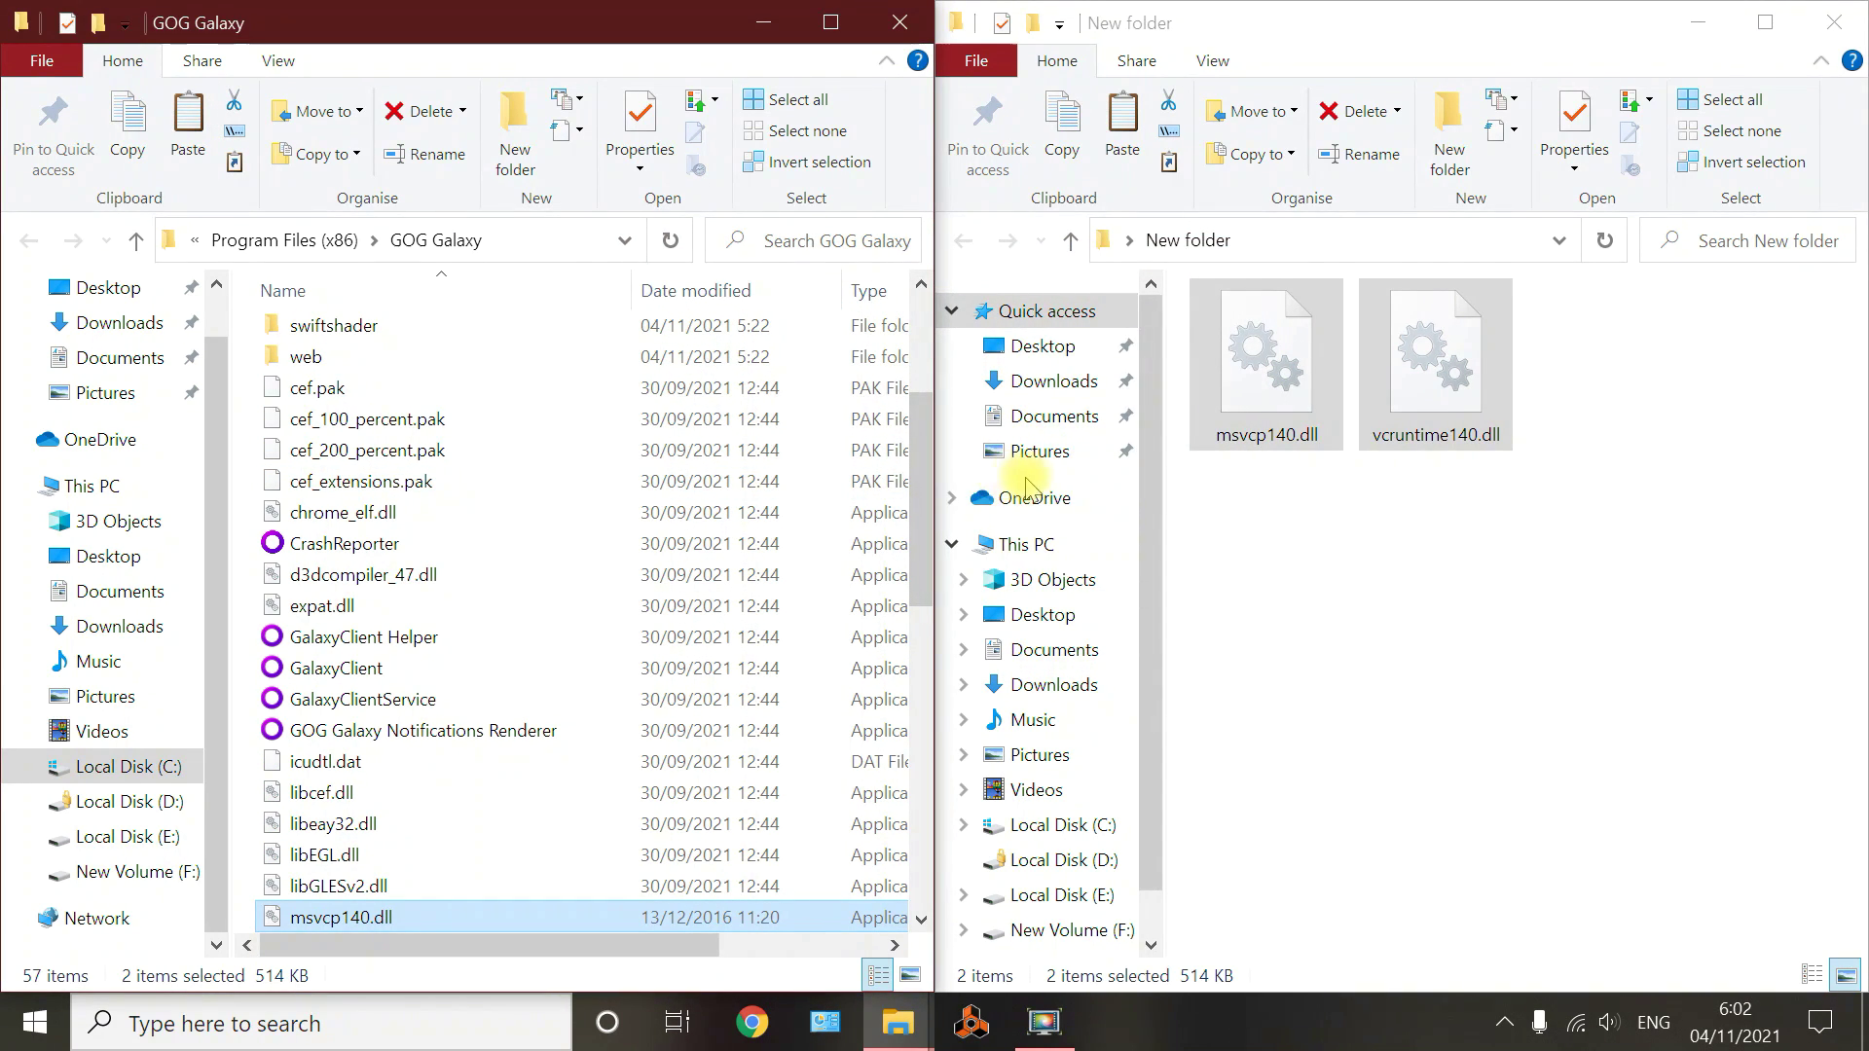
Navigate the left window to C:\ProgramData\GOG.com\Galaxy\redists.
click(87, 497)
click(389, 907)
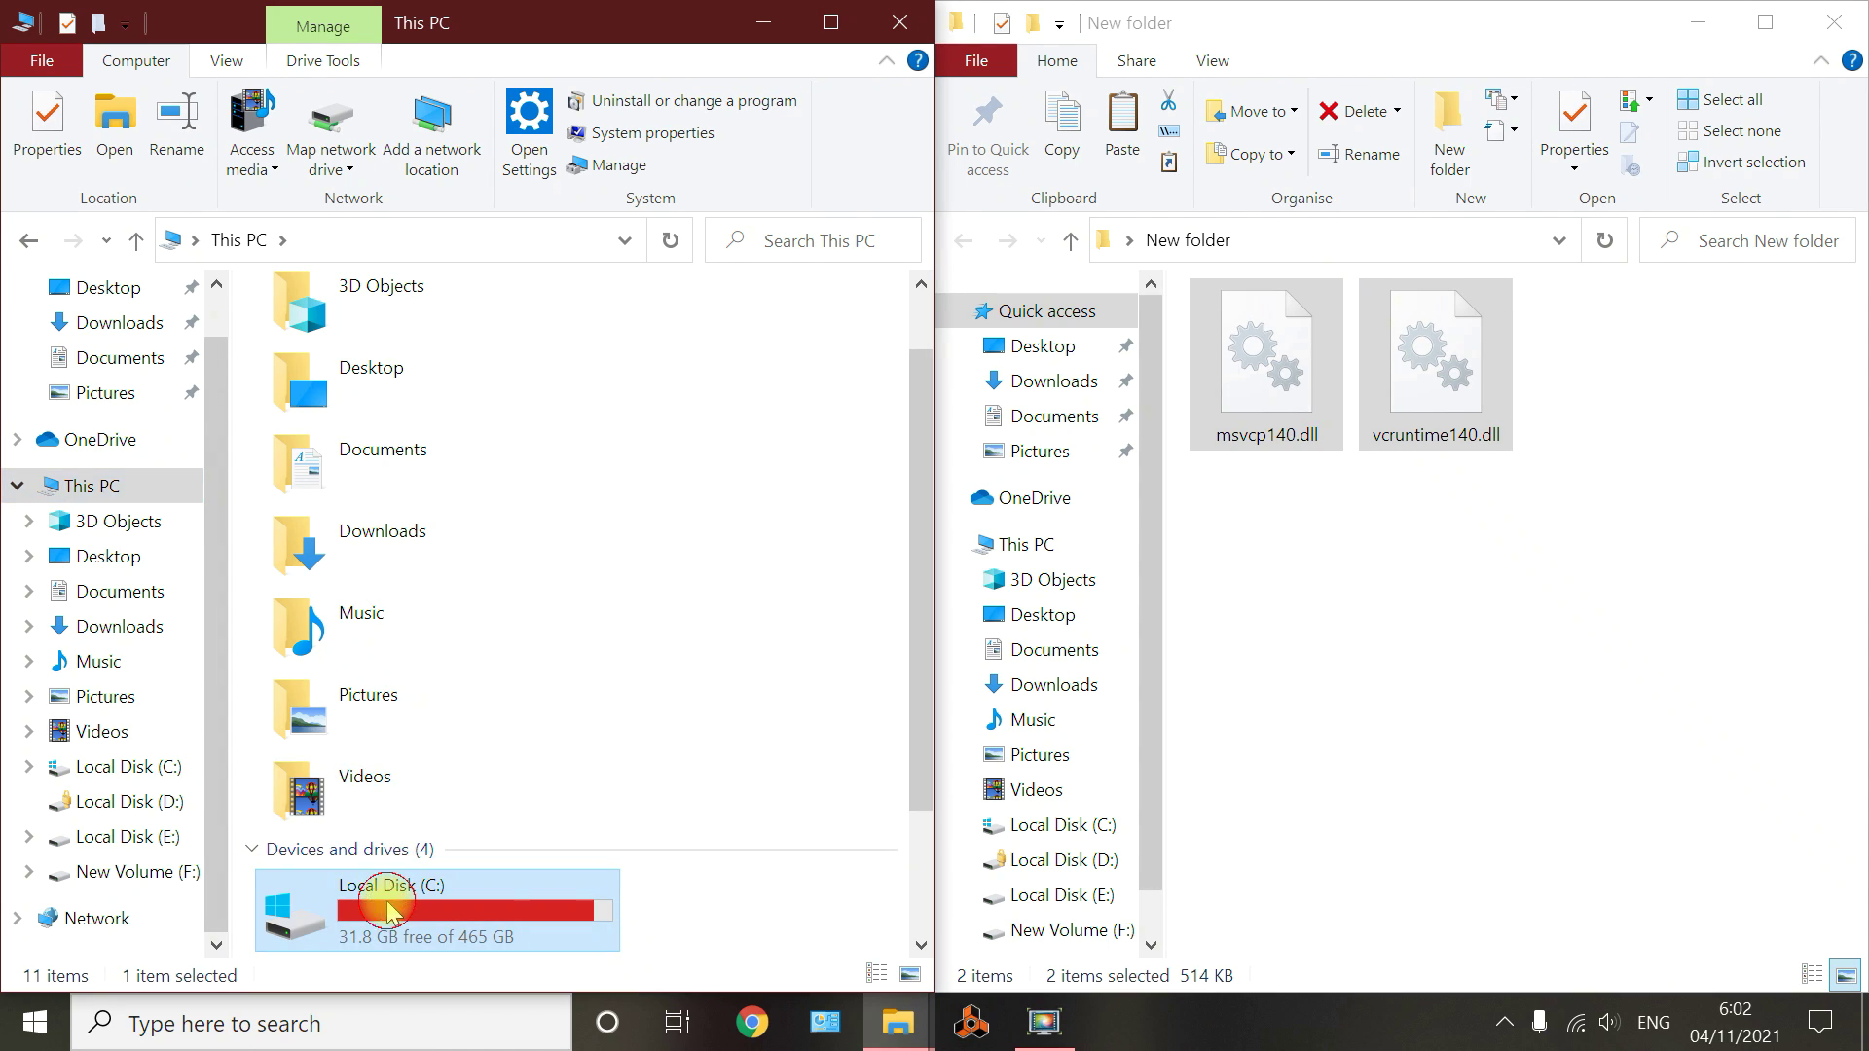
double_click(389, 907)
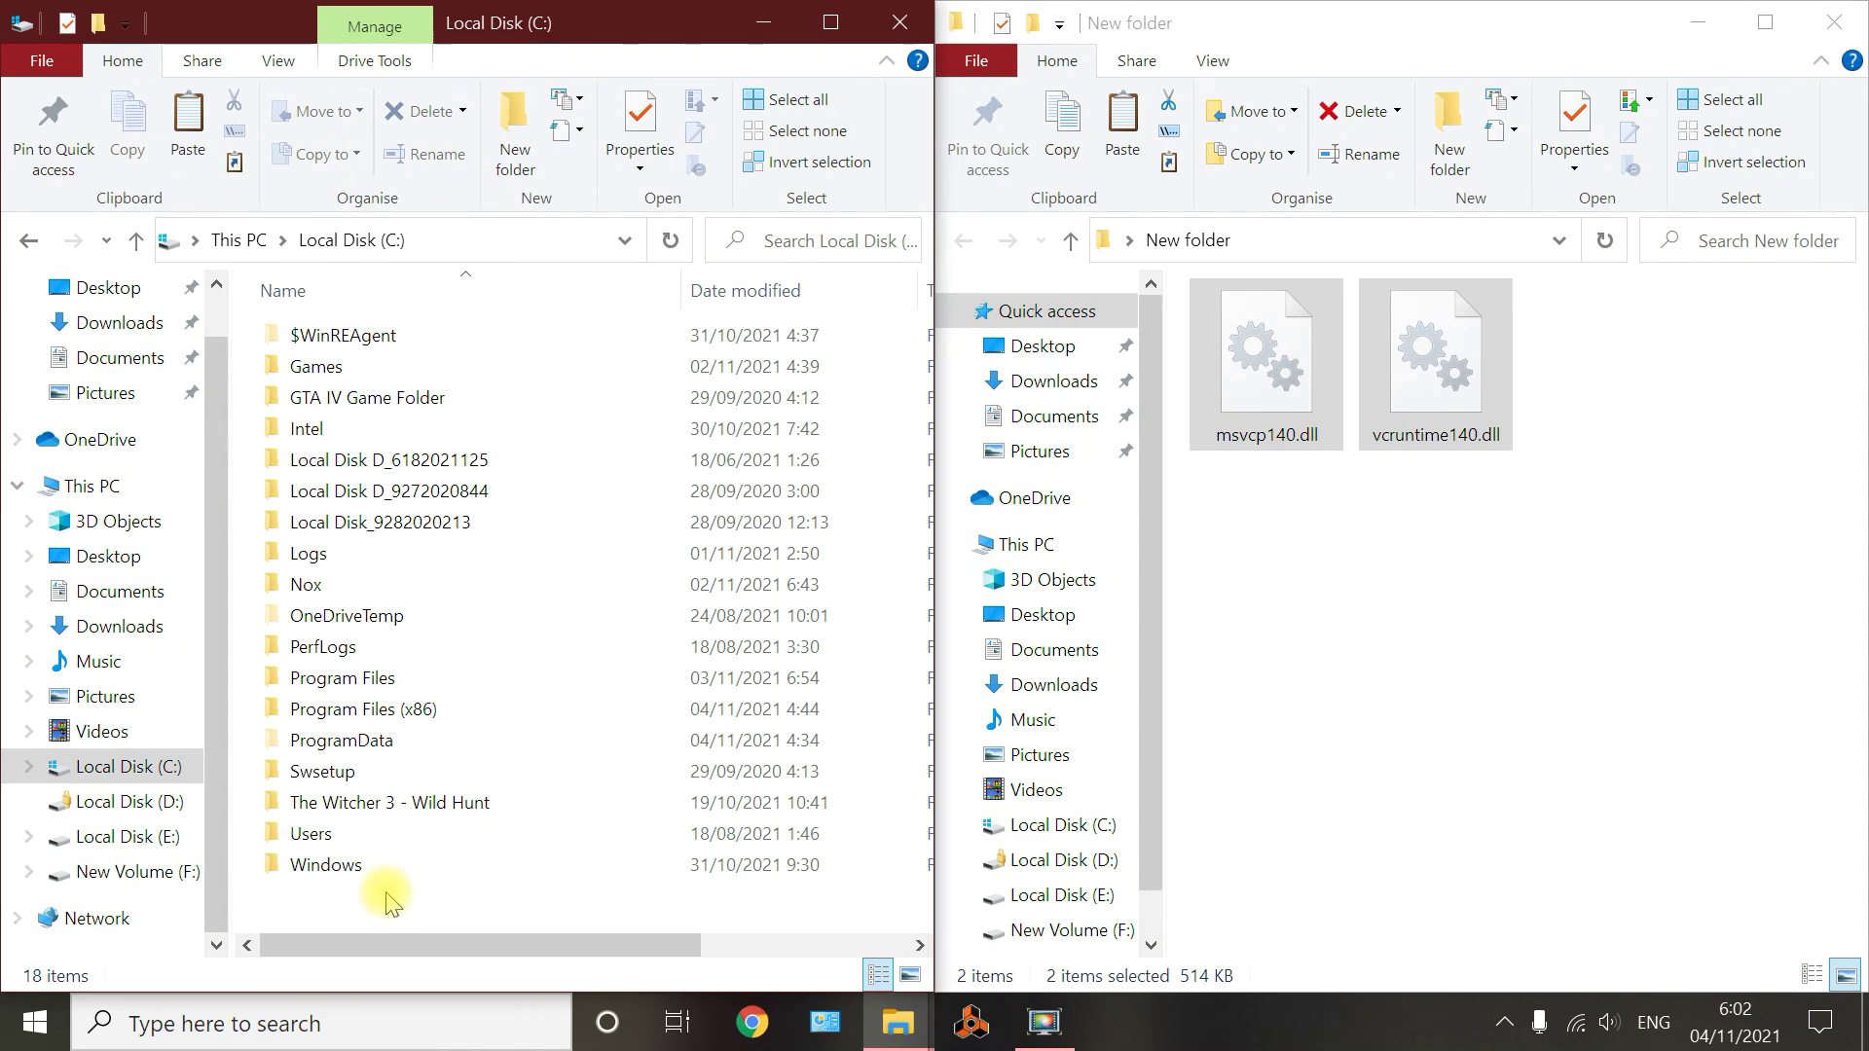
double_click(392, 744)
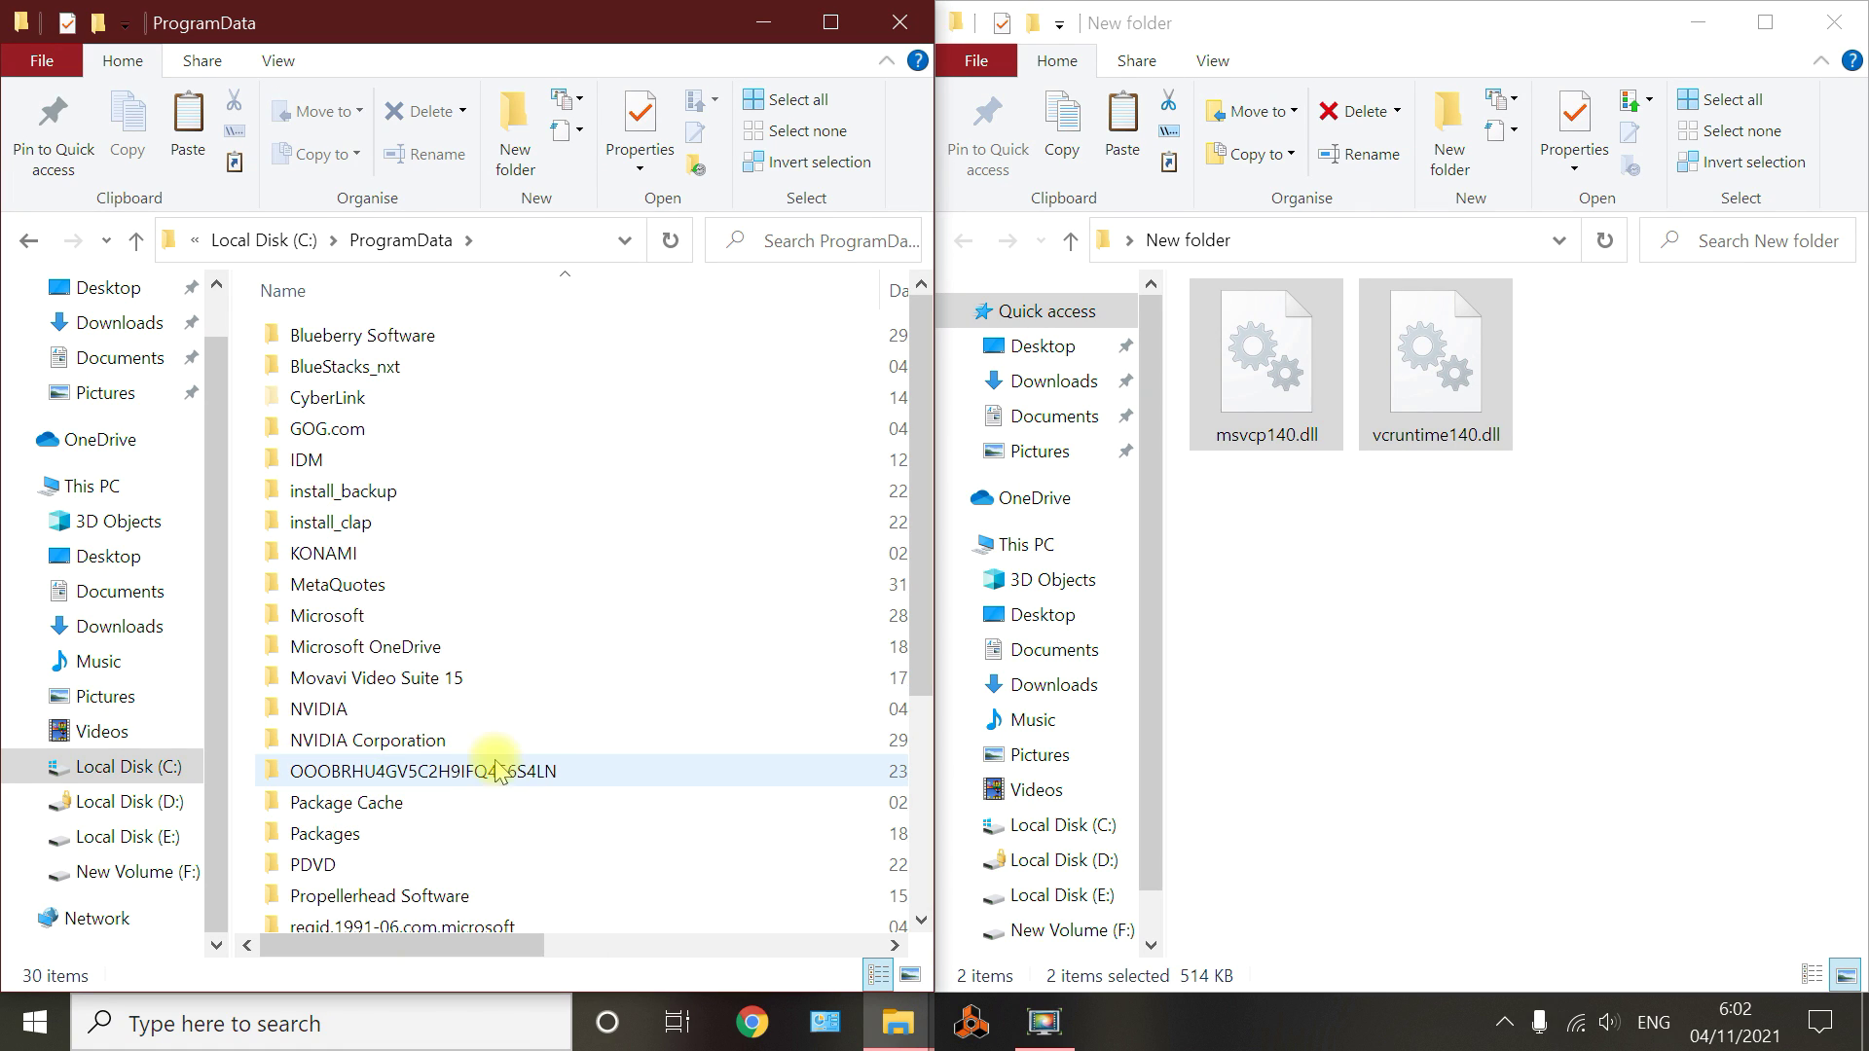
double_click(336, 426)
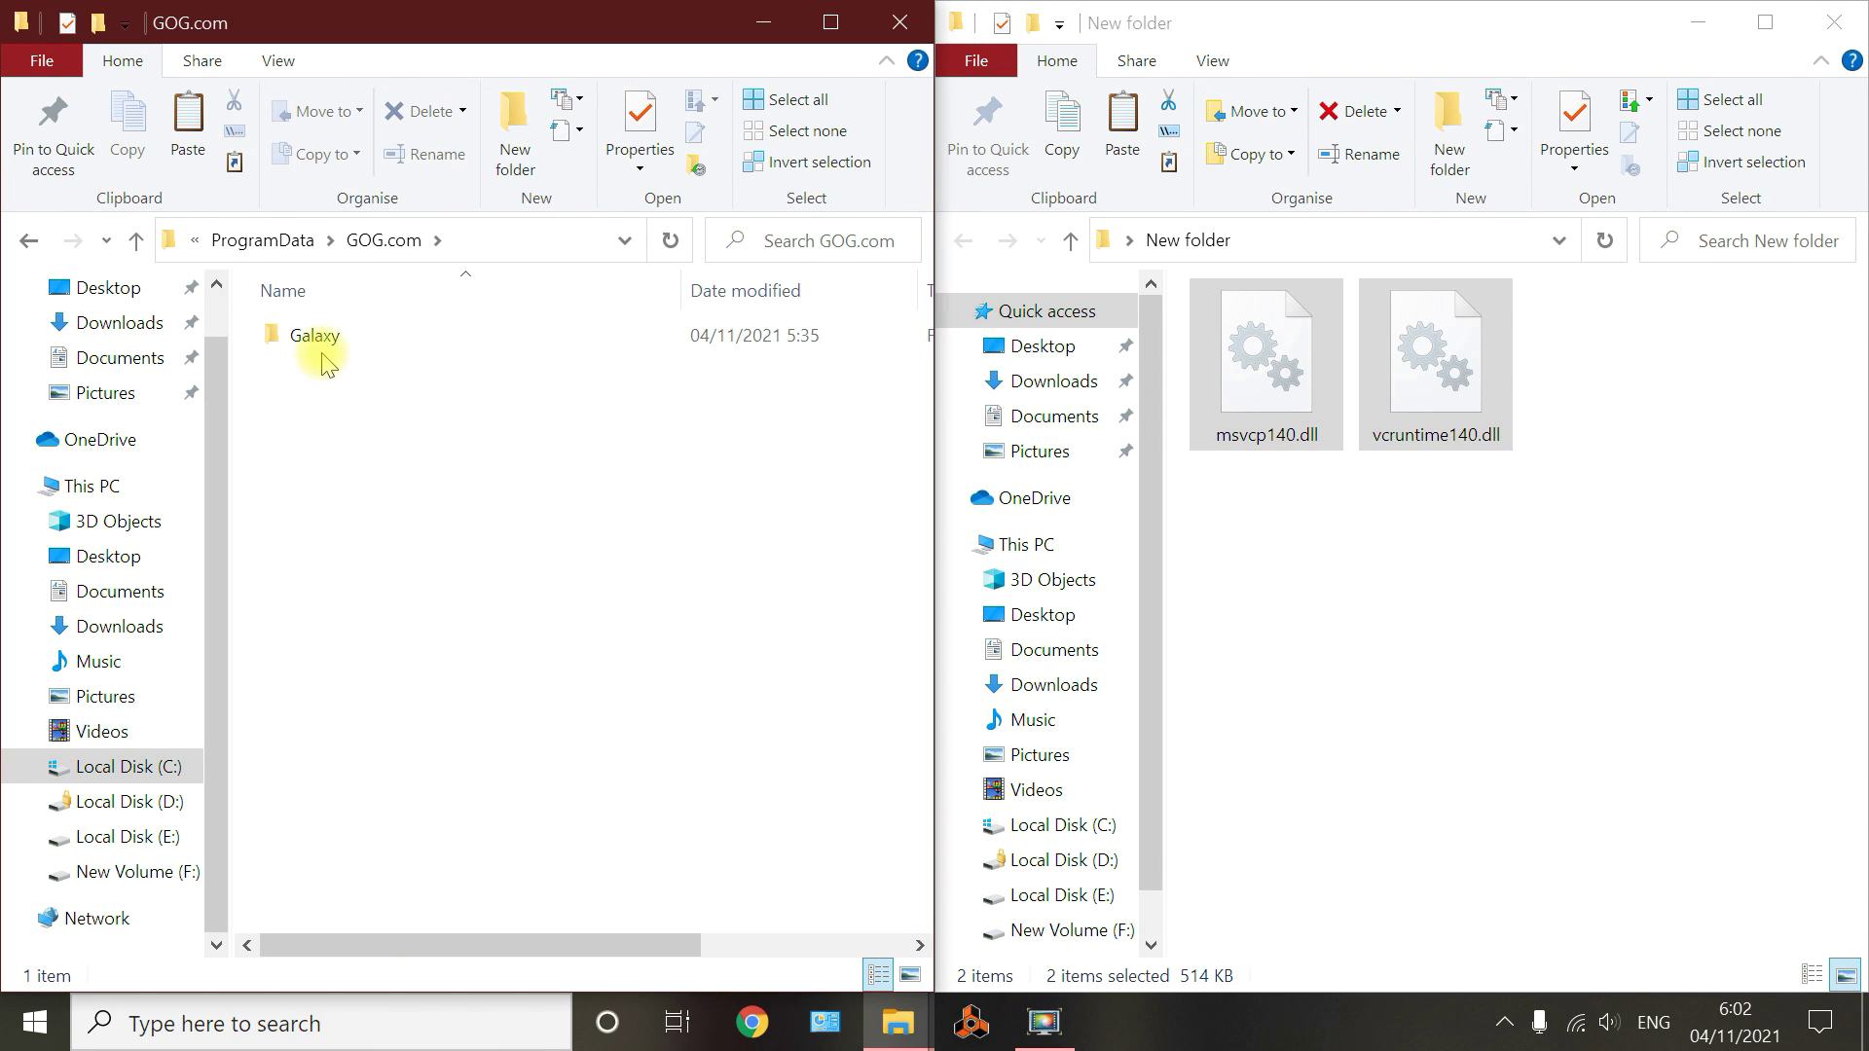
double_click(321, 339)
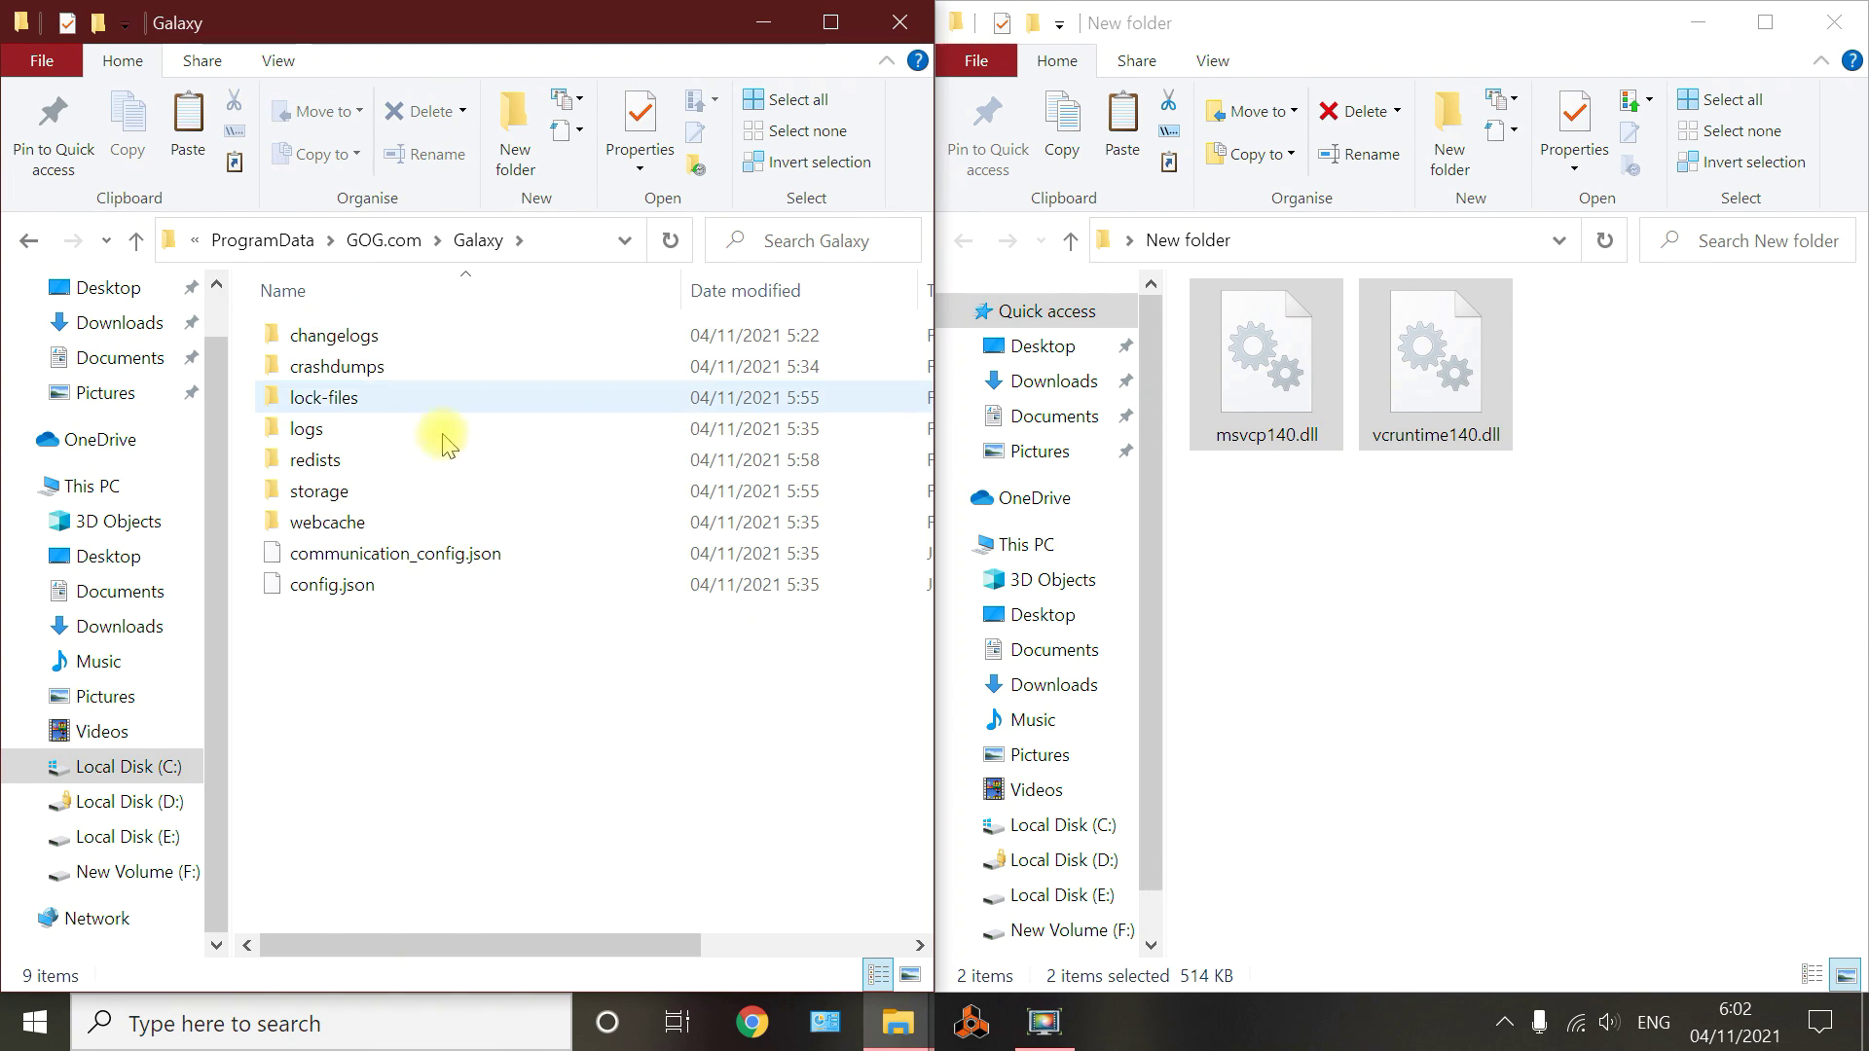
double_click(316, 461)
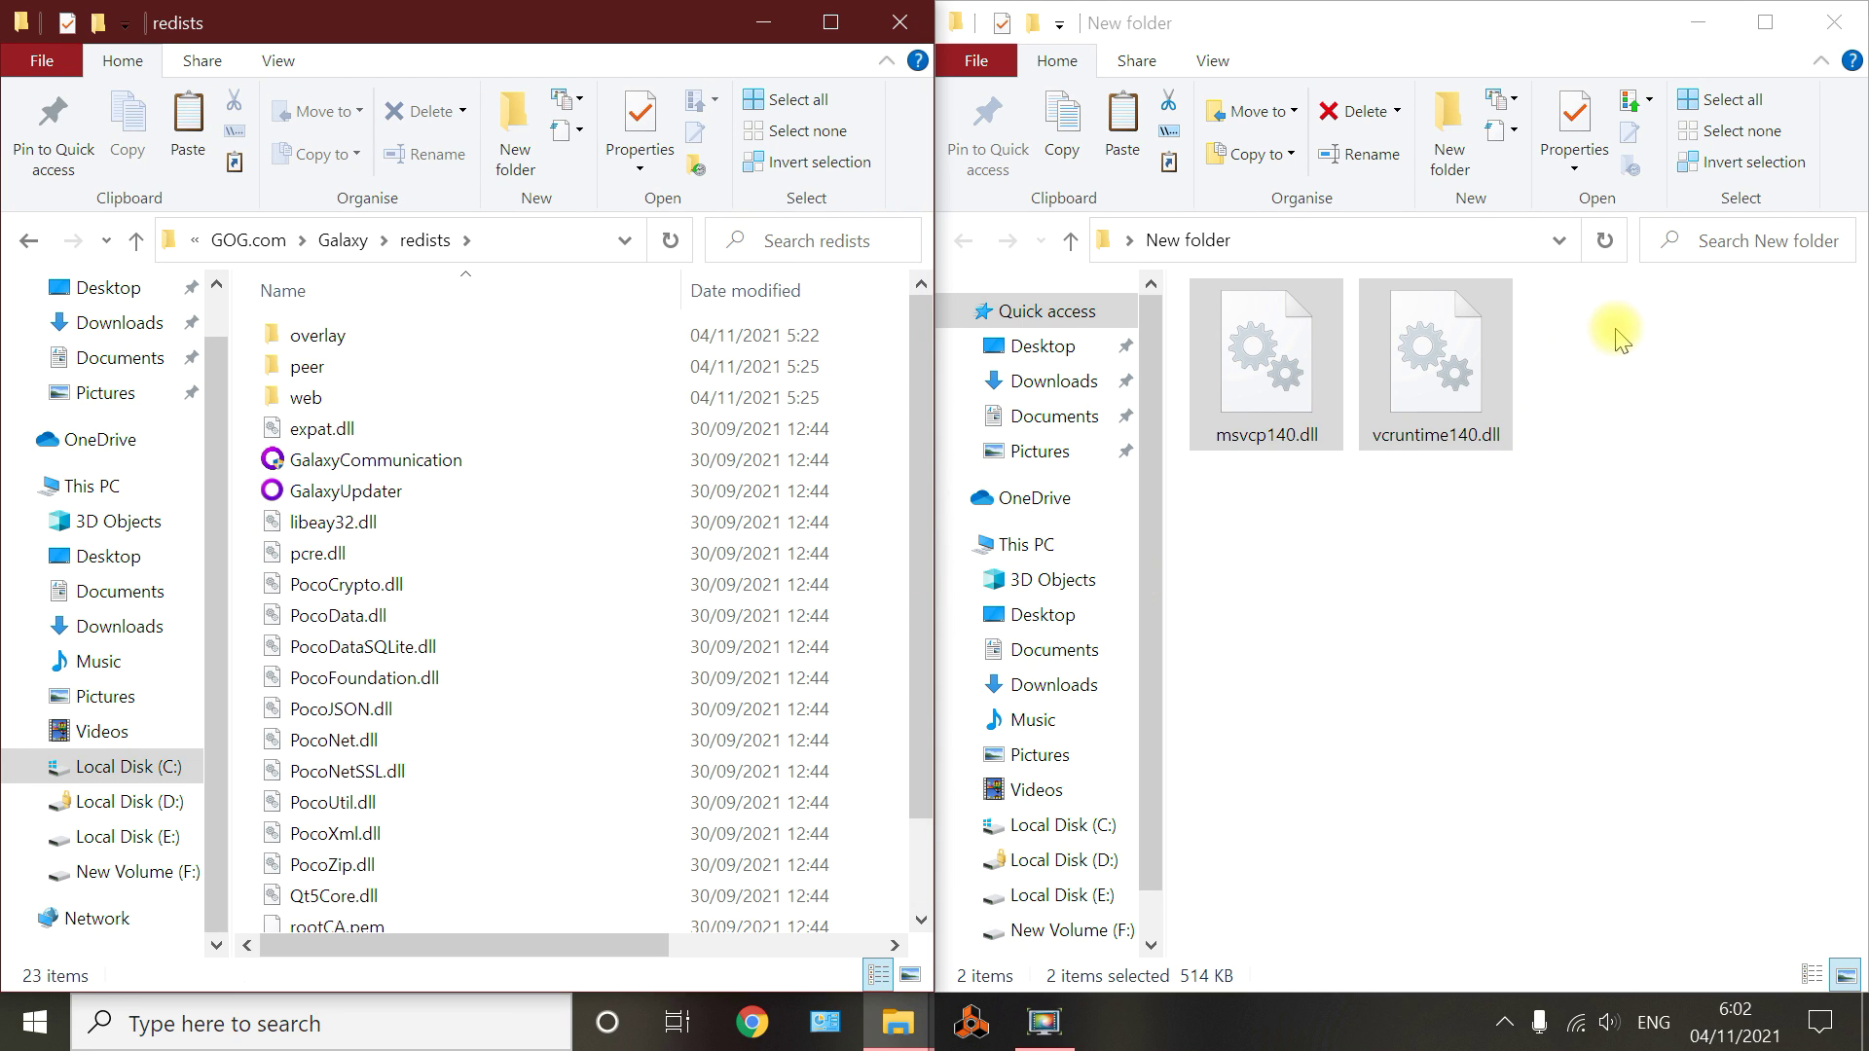
Copy both DLLs from New folder into redists, then close that window.
drag(1621, 337, 1246, 394)
right_click(1246, 390)
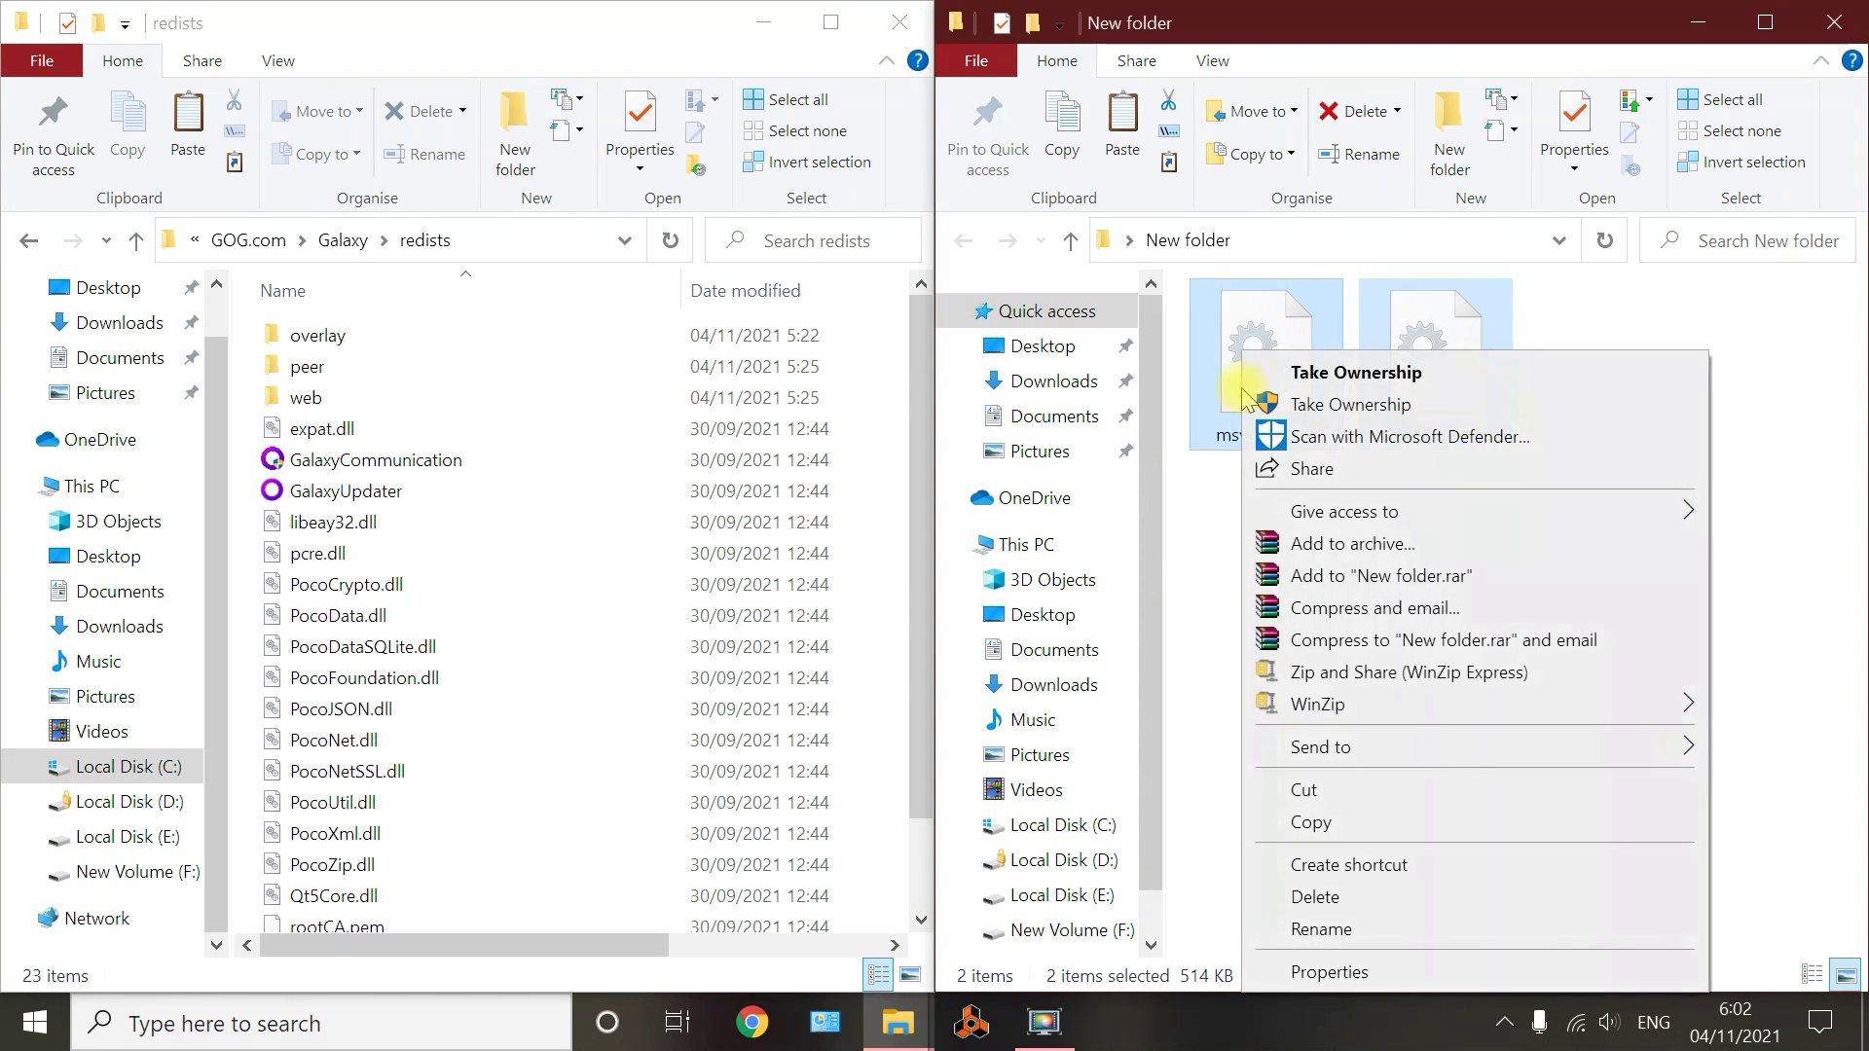
click(1314, 829)
right_click(241, 722)
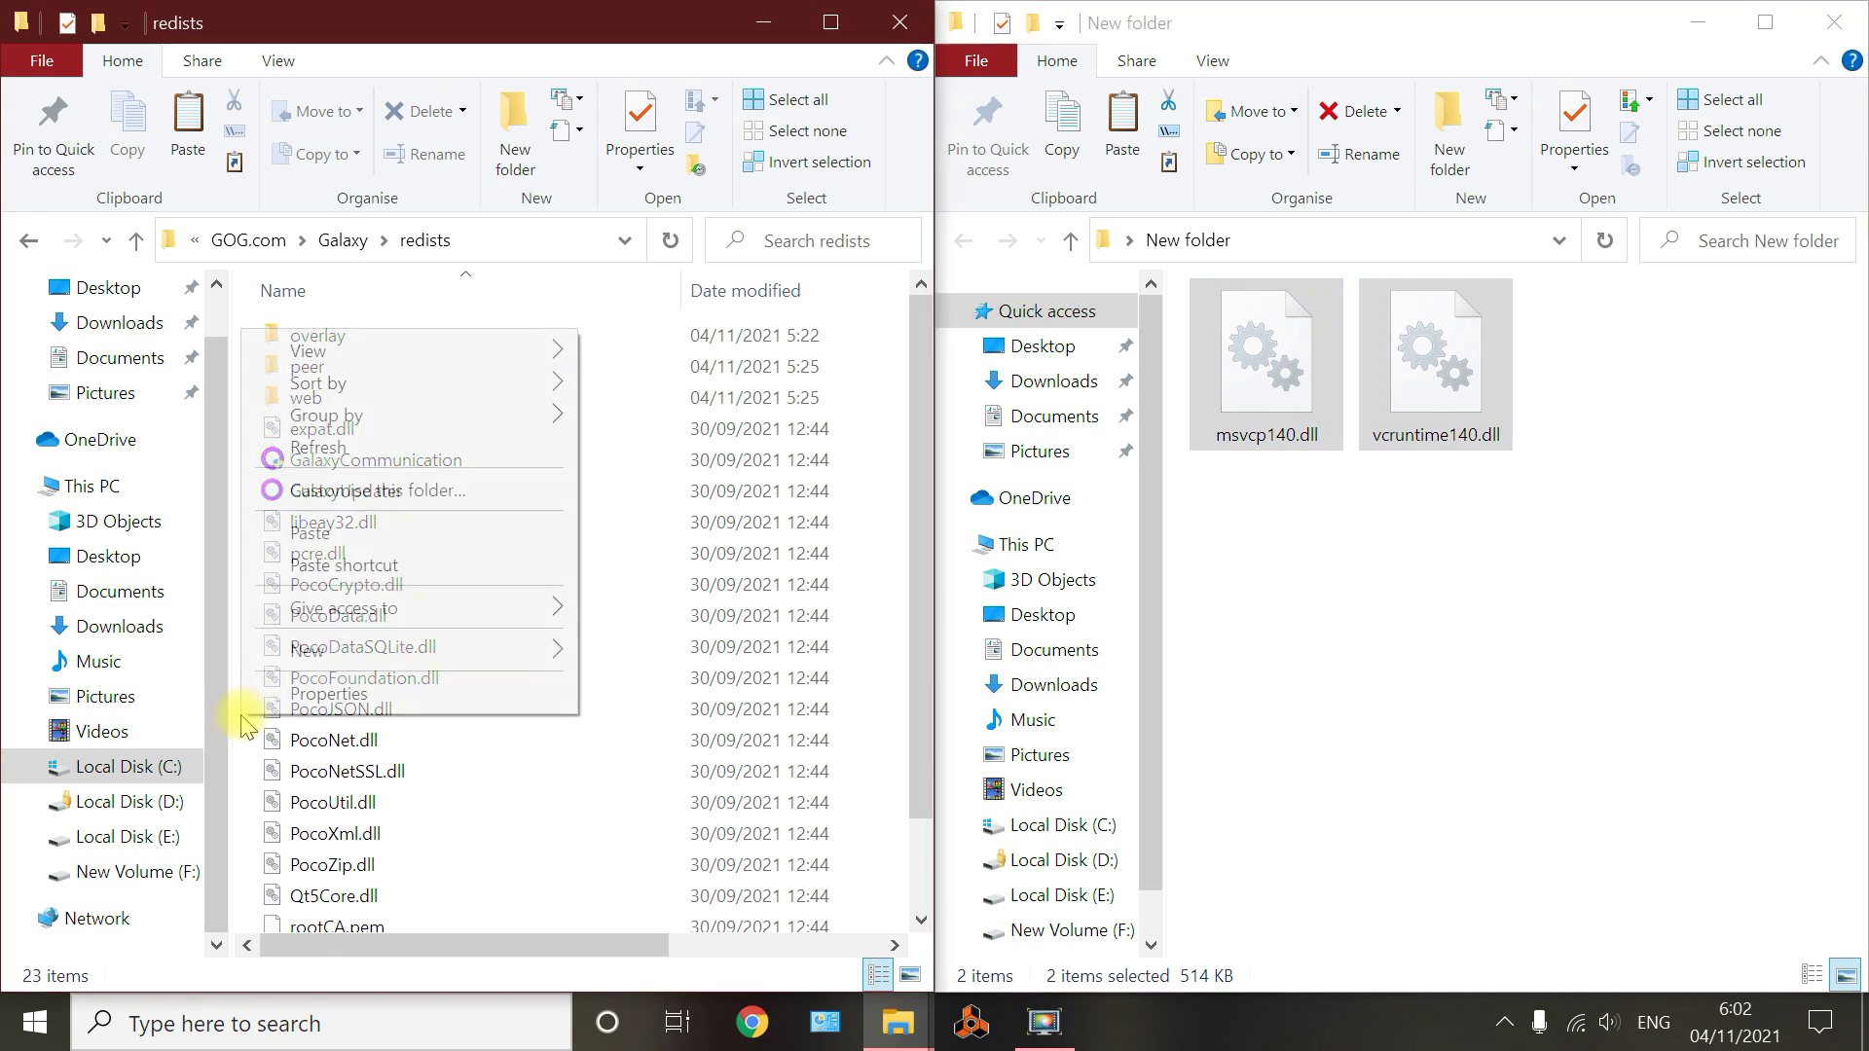
click(321, 535)
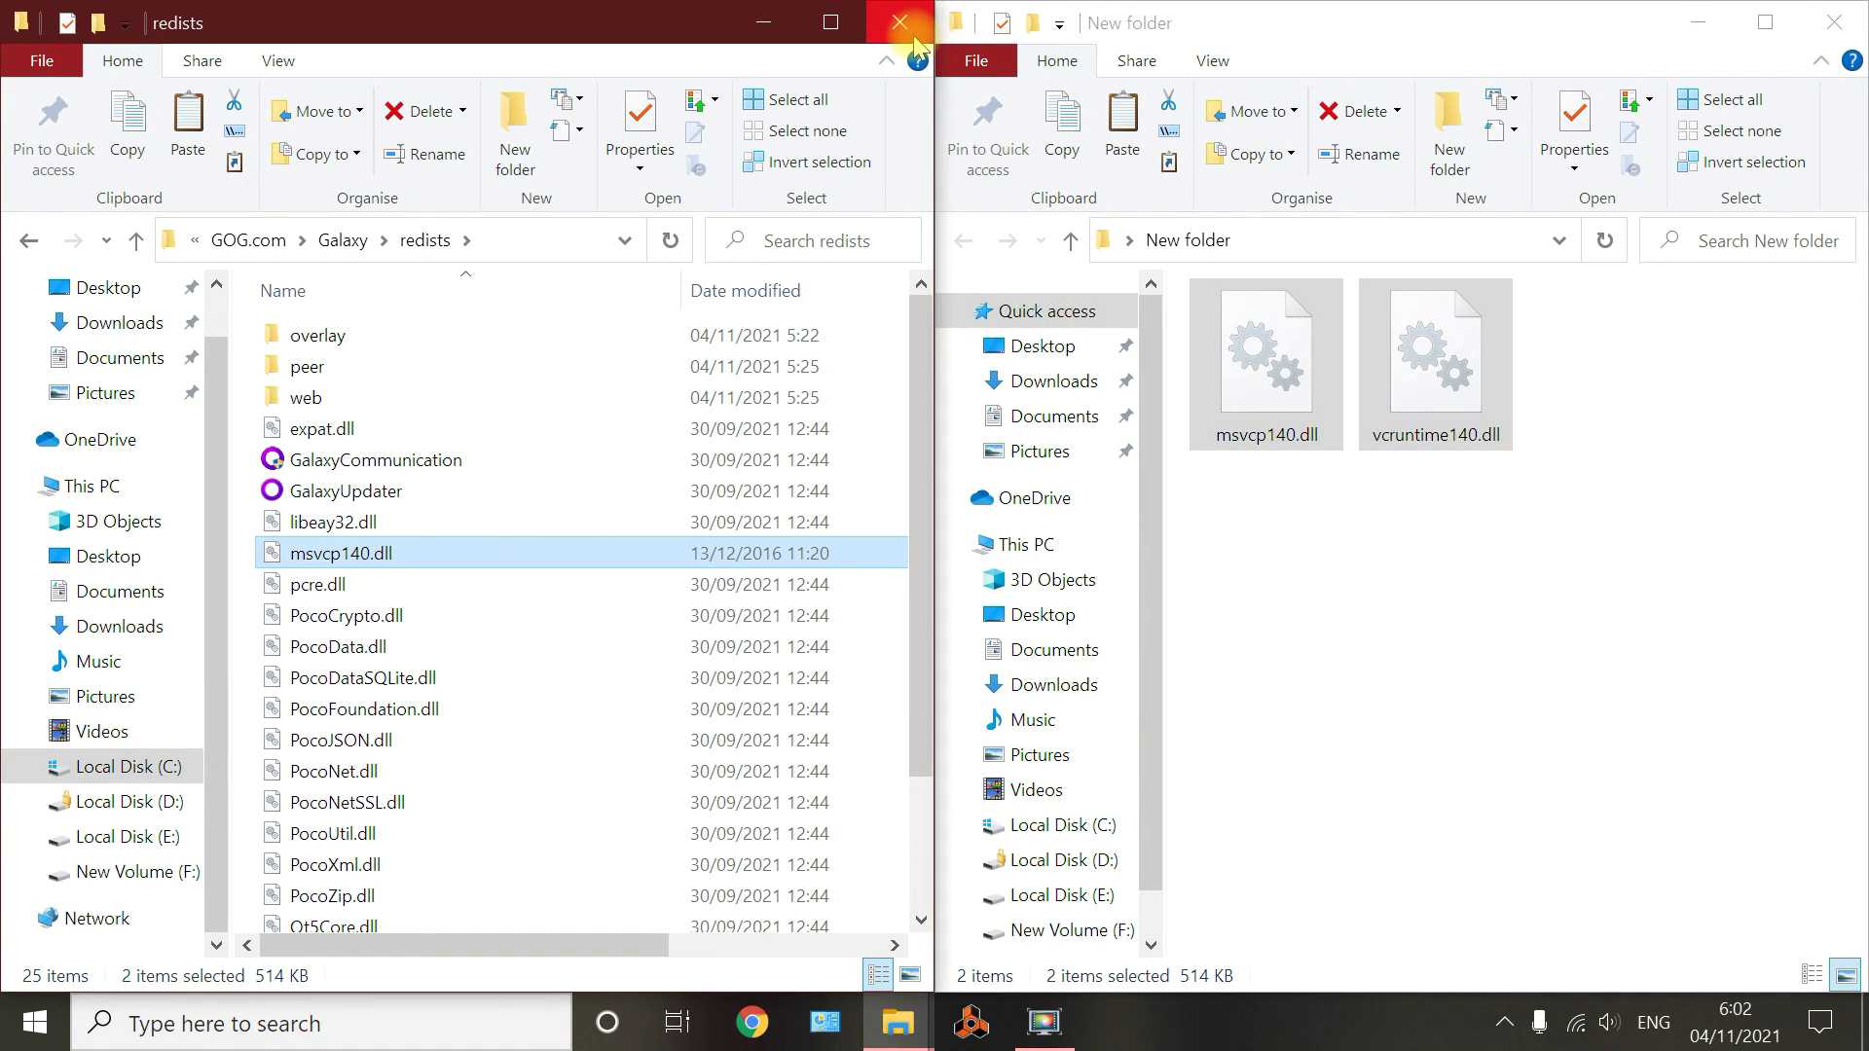
click(905, 30)
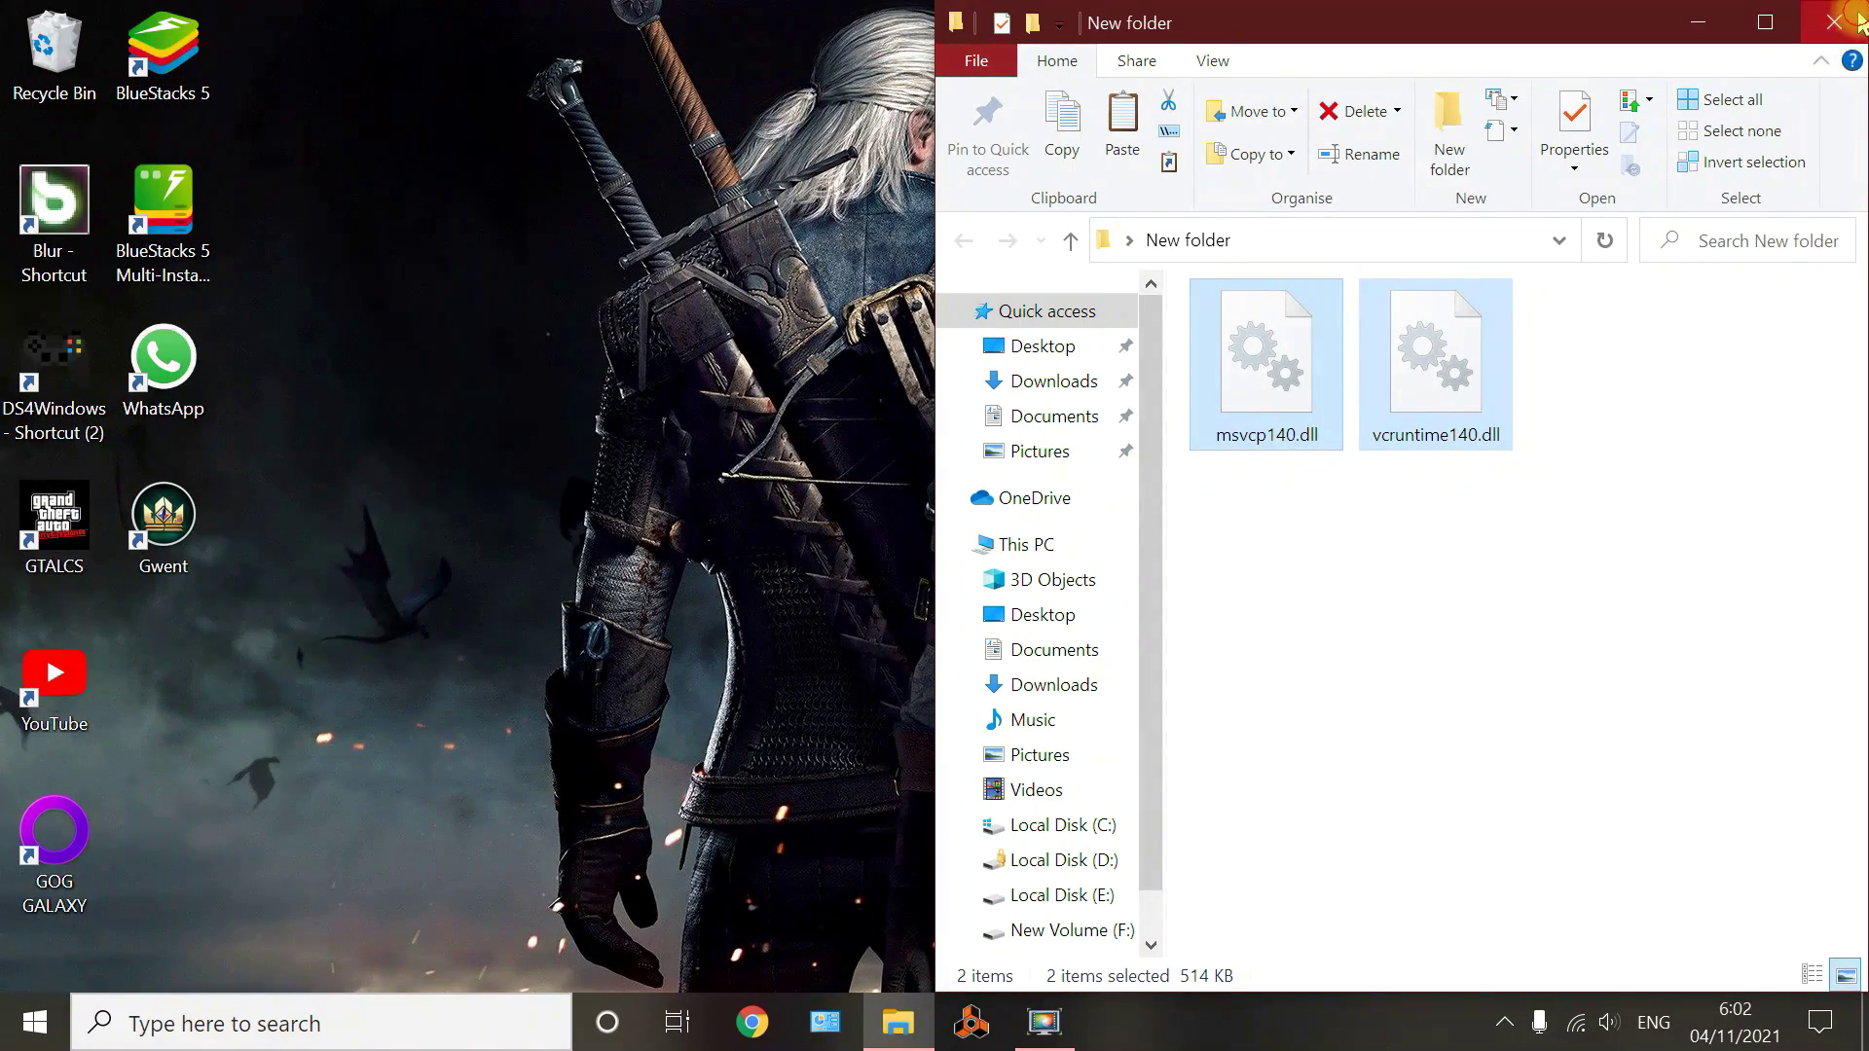
Close New folder, drag the GOG GALAXY shortcut beside YouTube, and launch it via Open.
click(1833, 22)
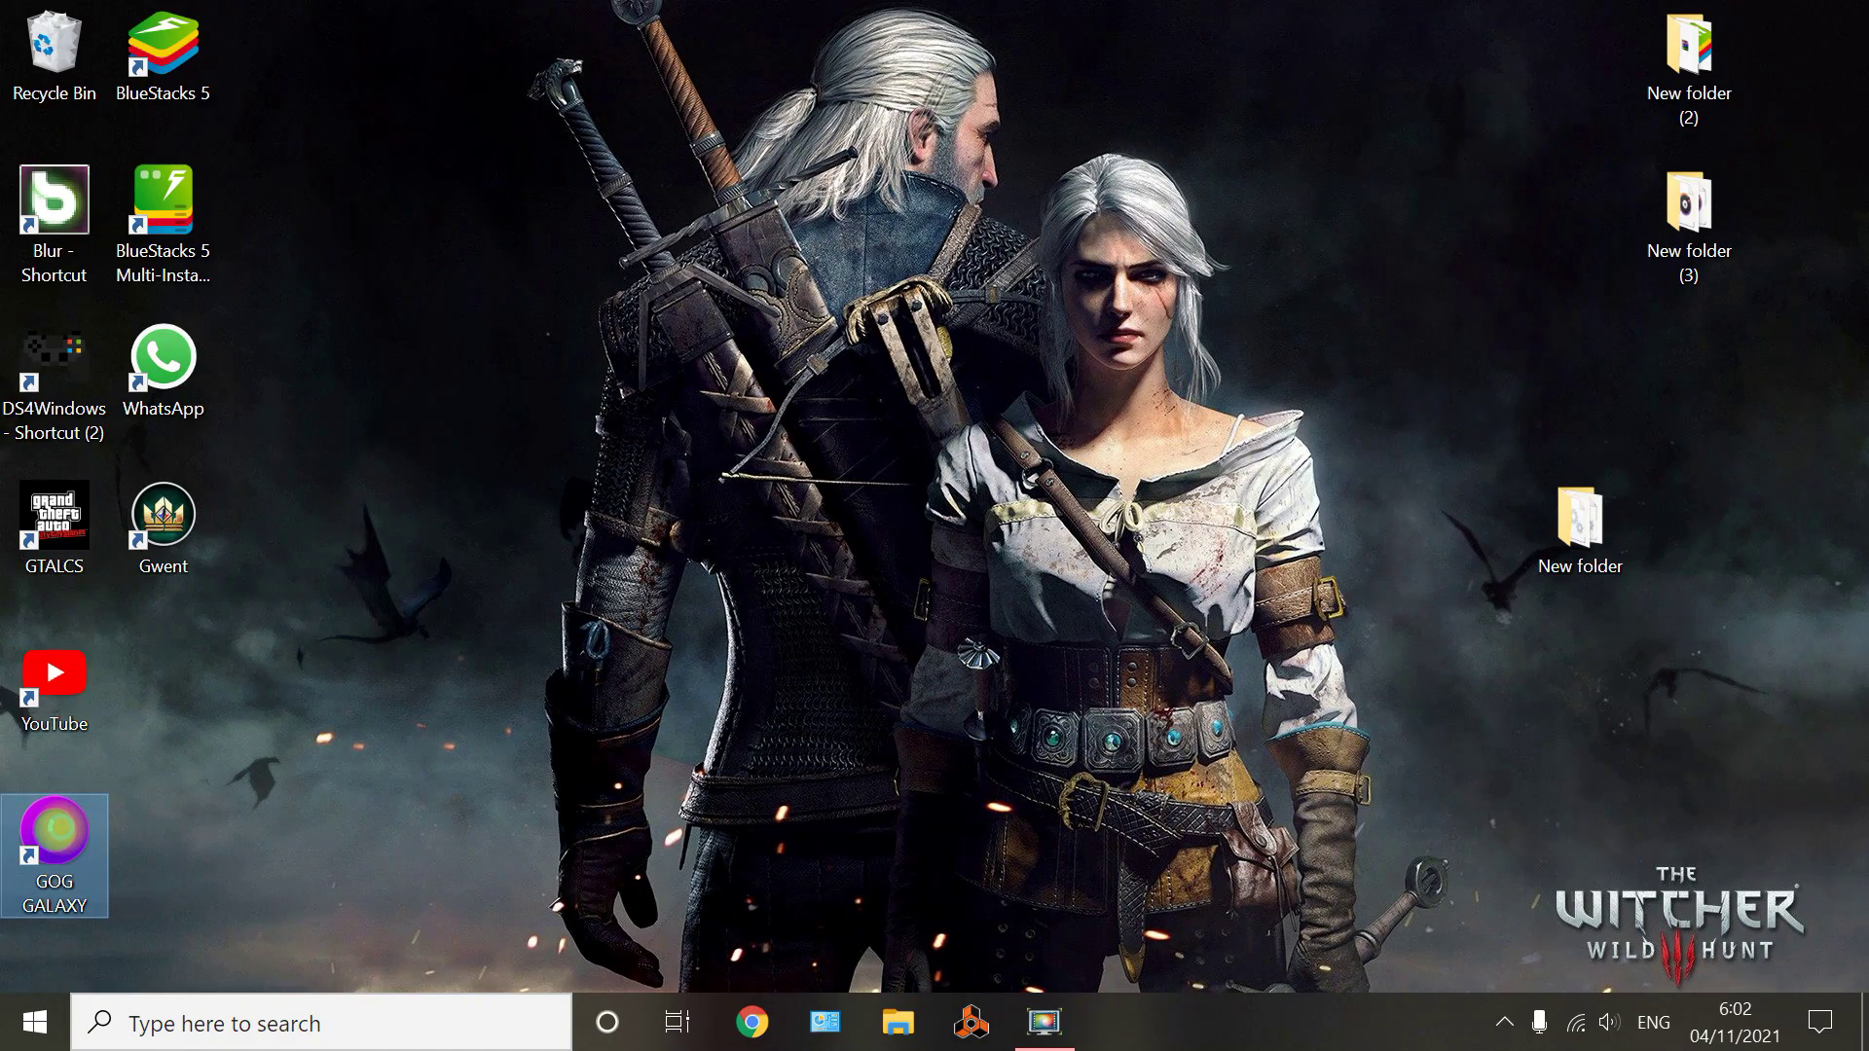
right_click(64, 833)
click(708, 450)
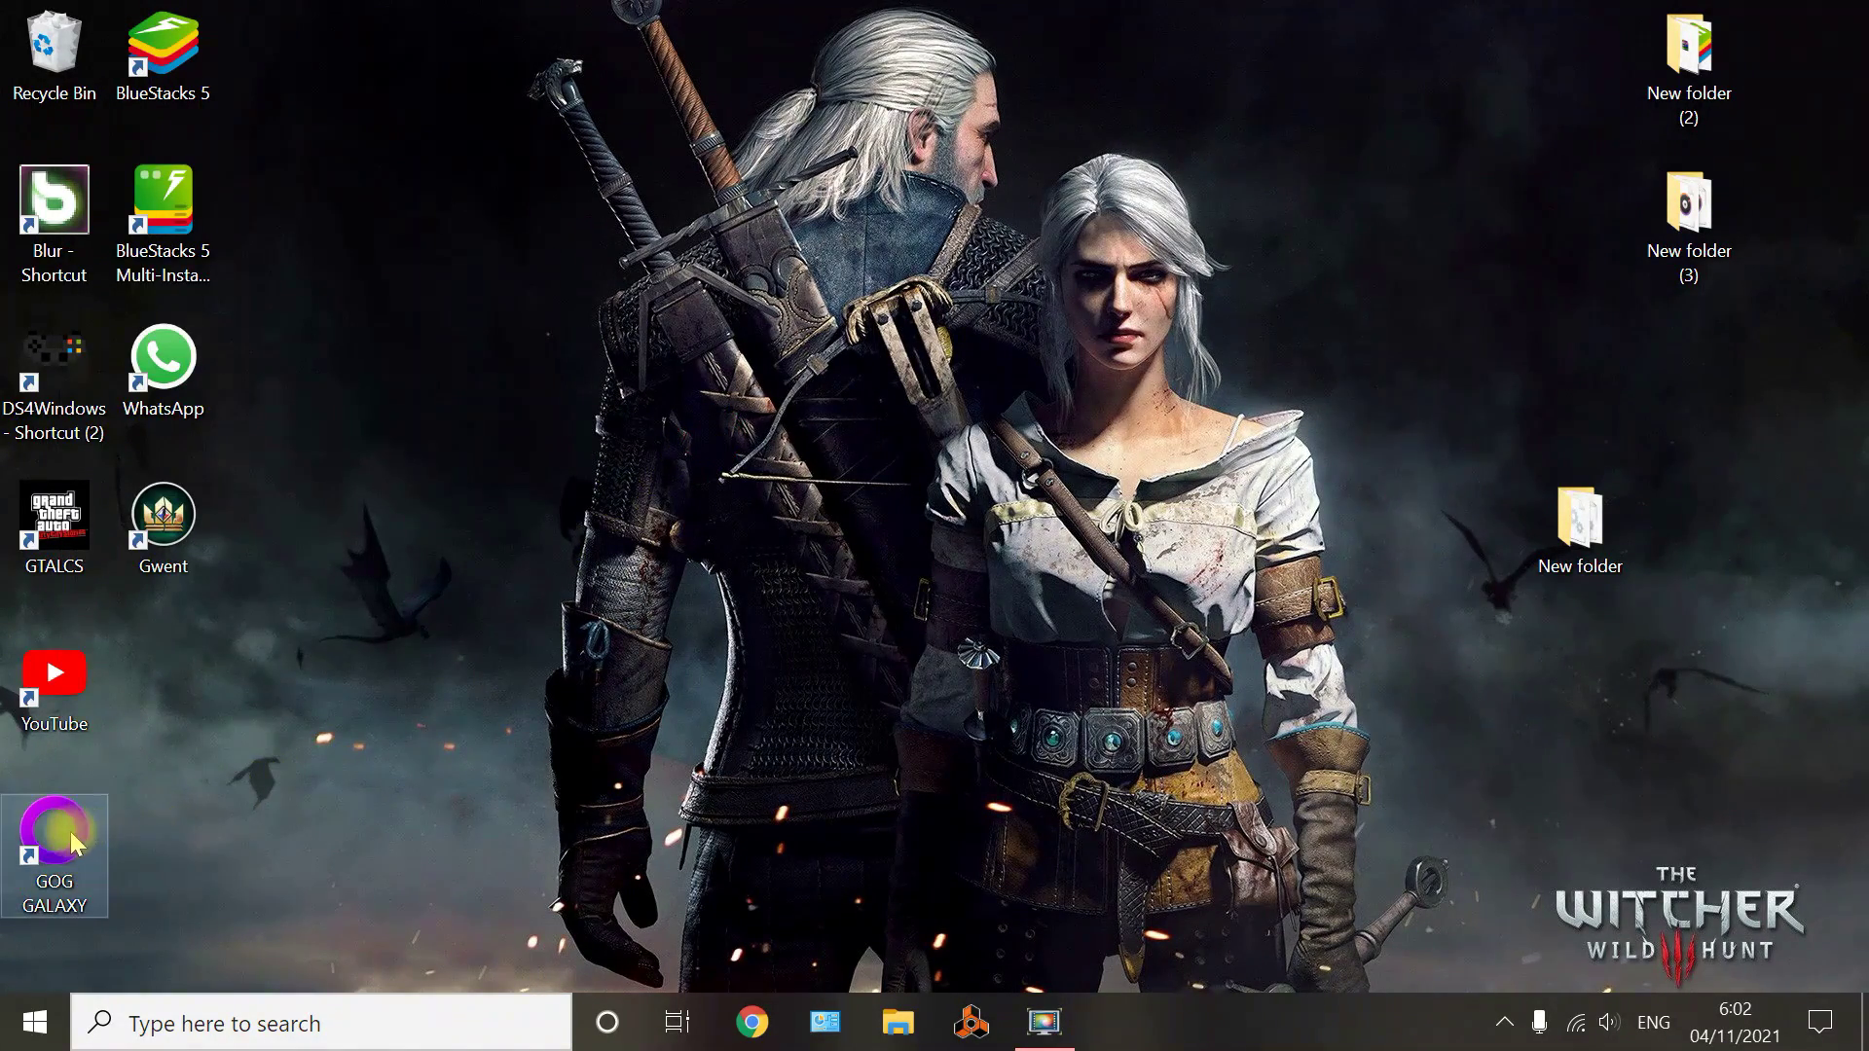
drag(78, 822, 205, 657)
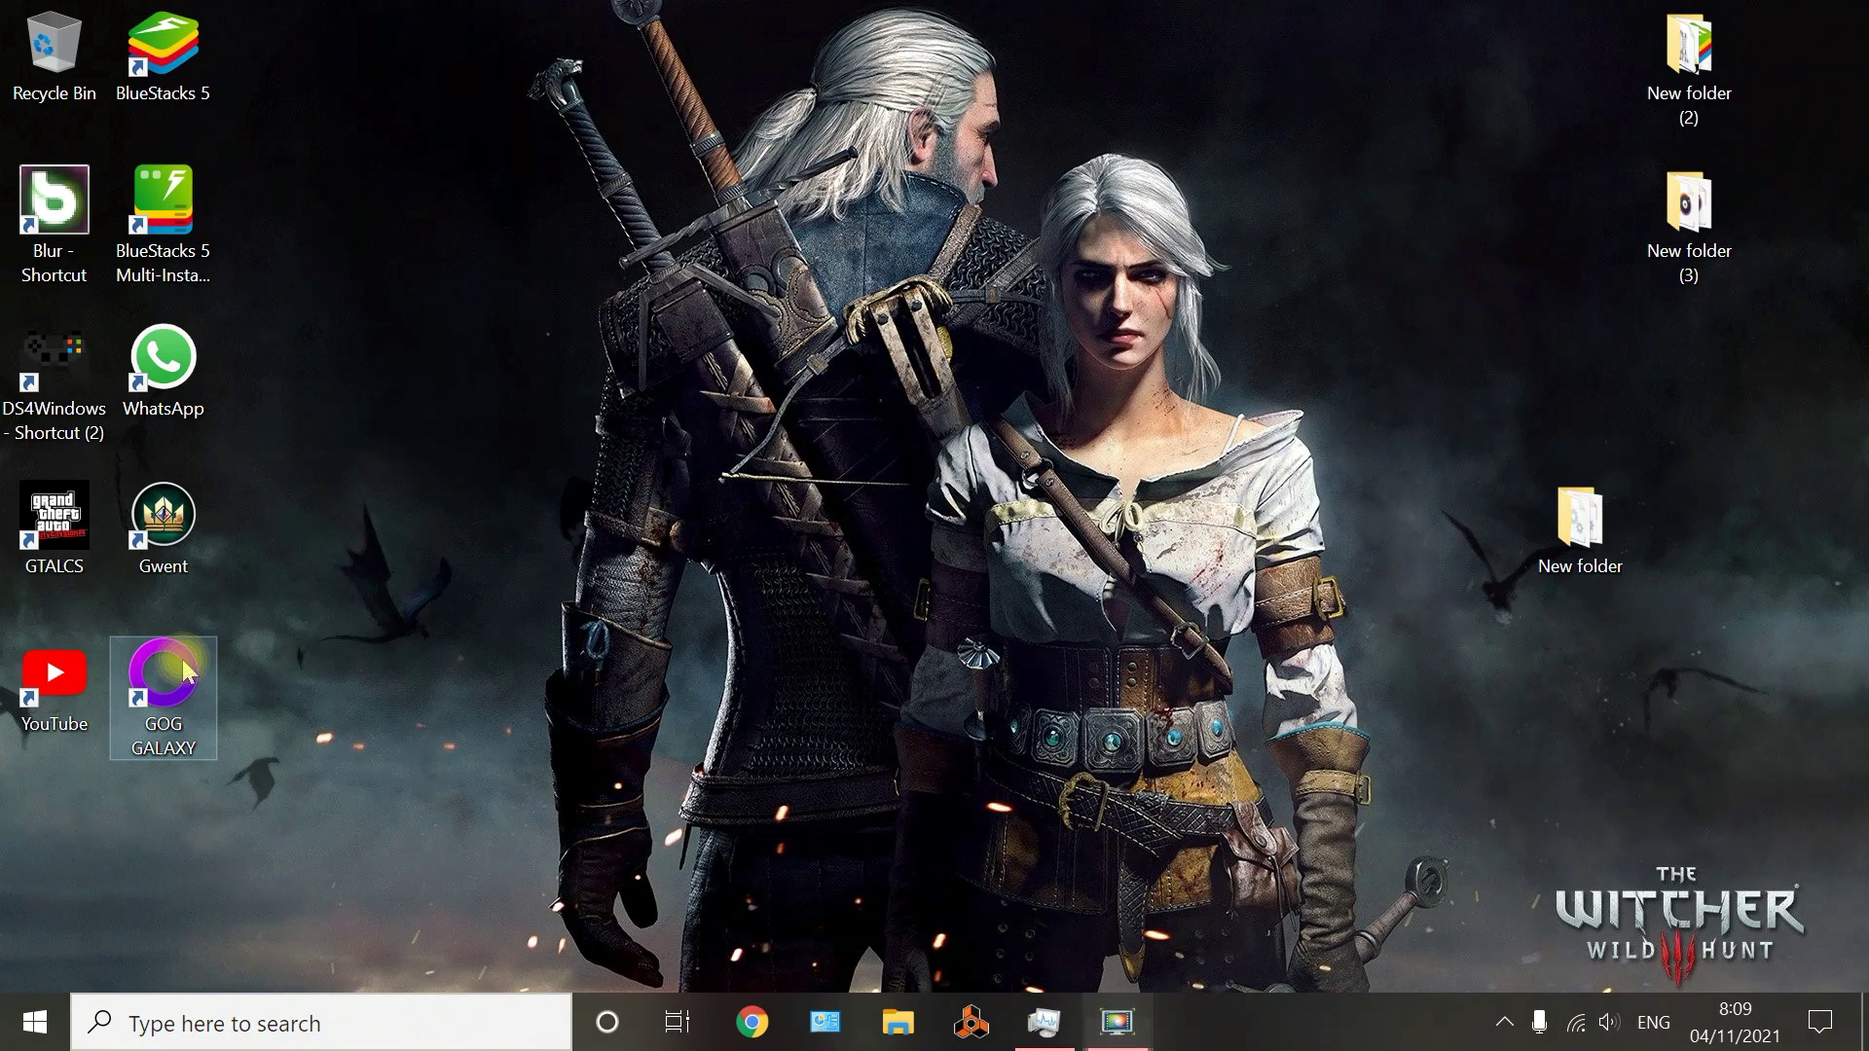
right_click(187, 670)
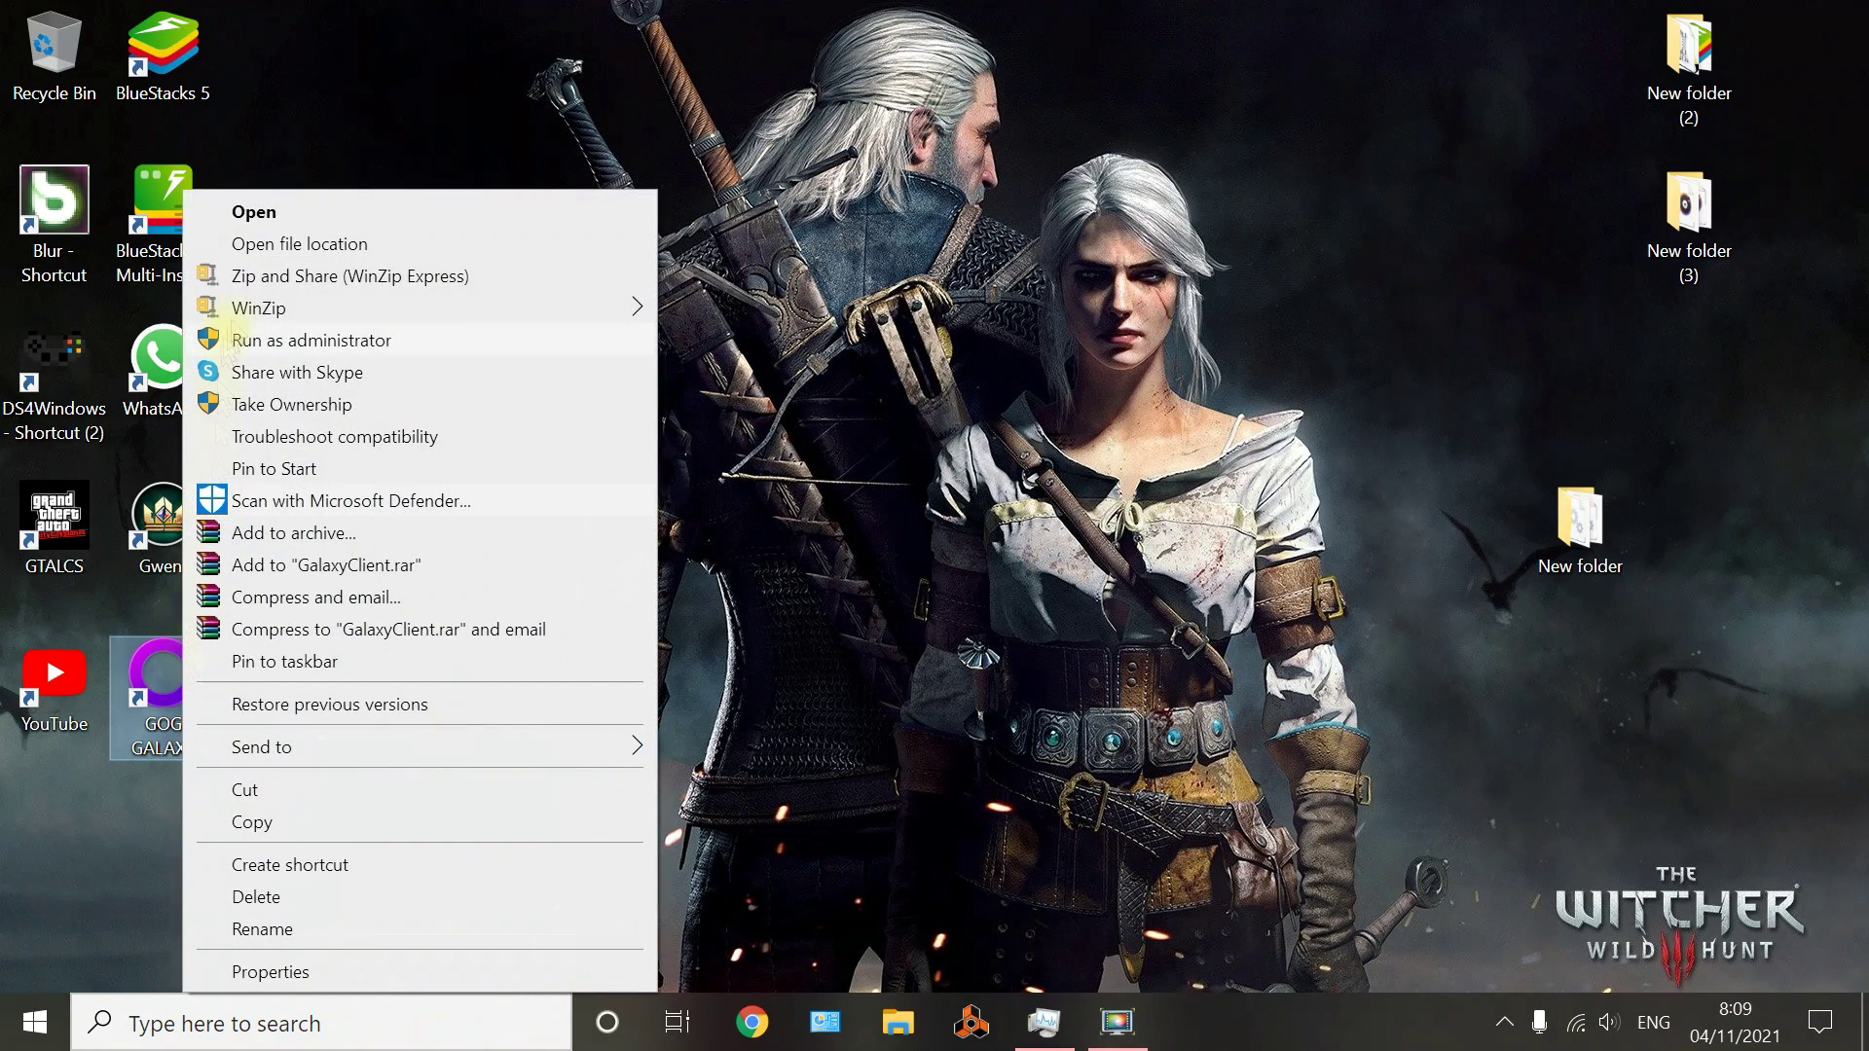
click(267, 213)
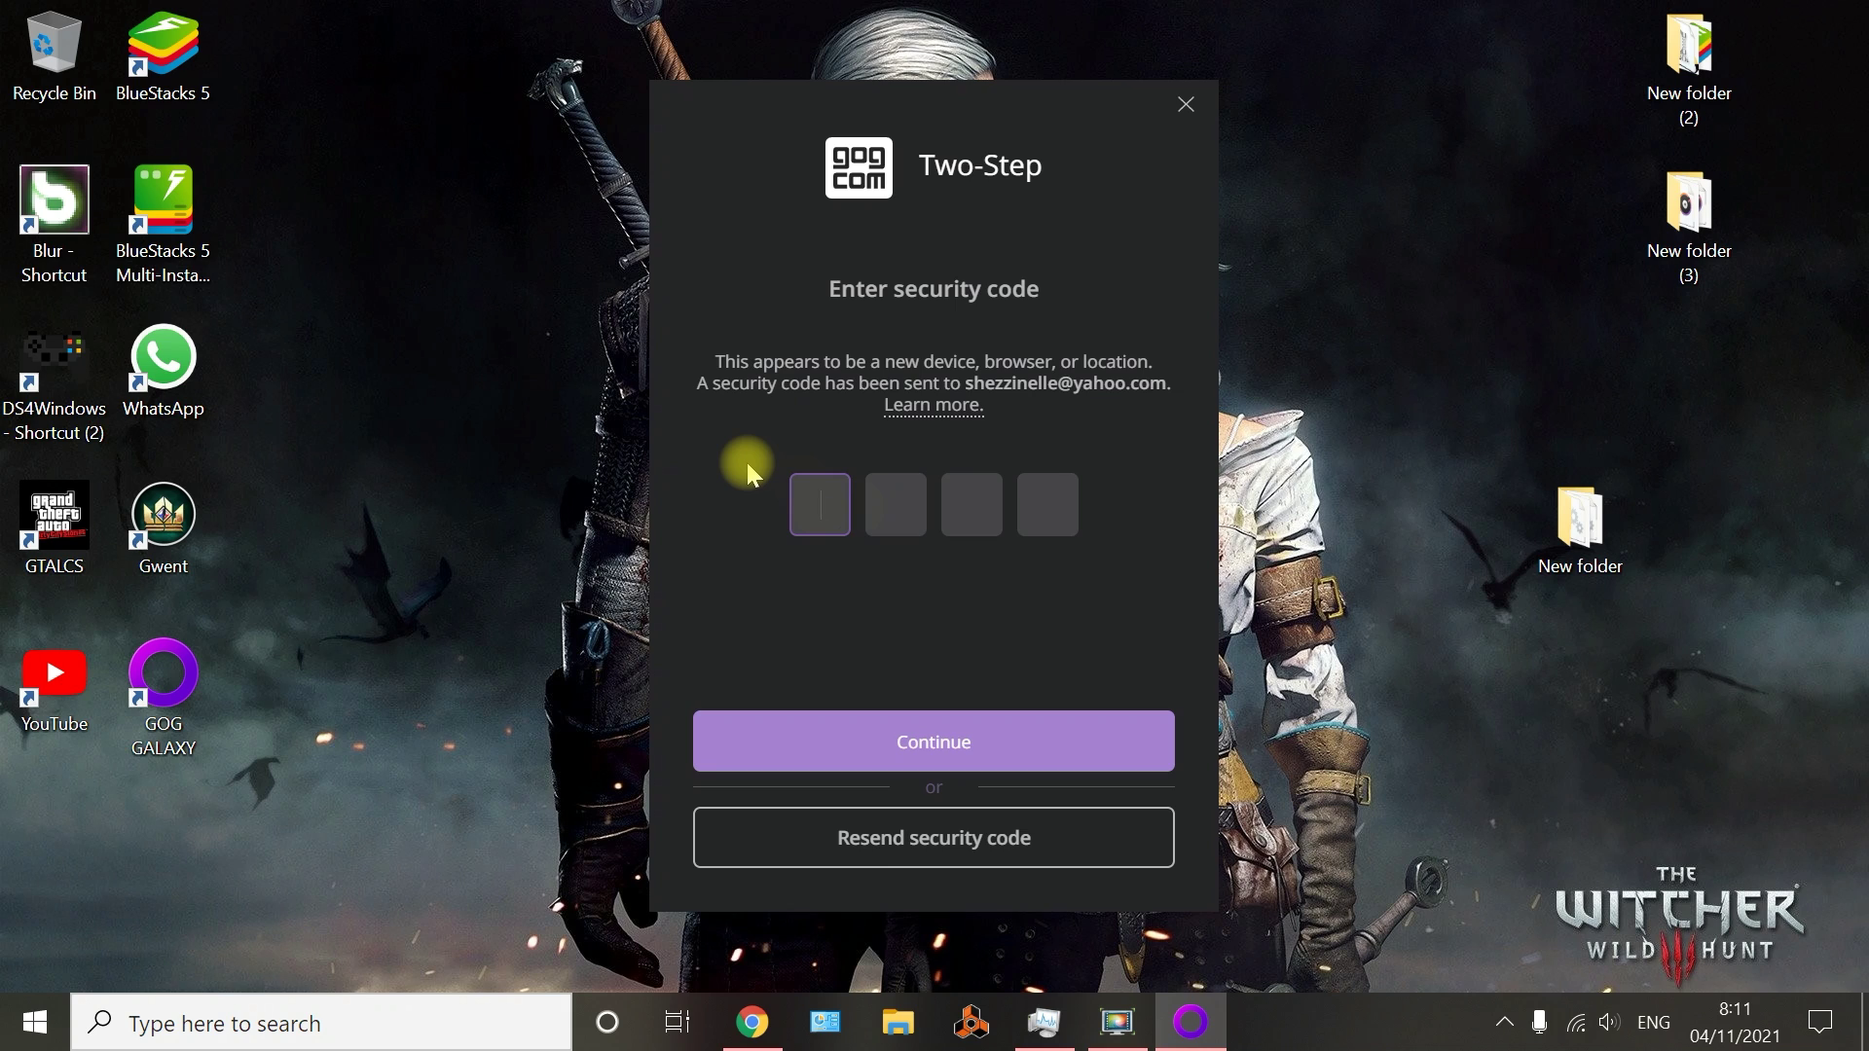
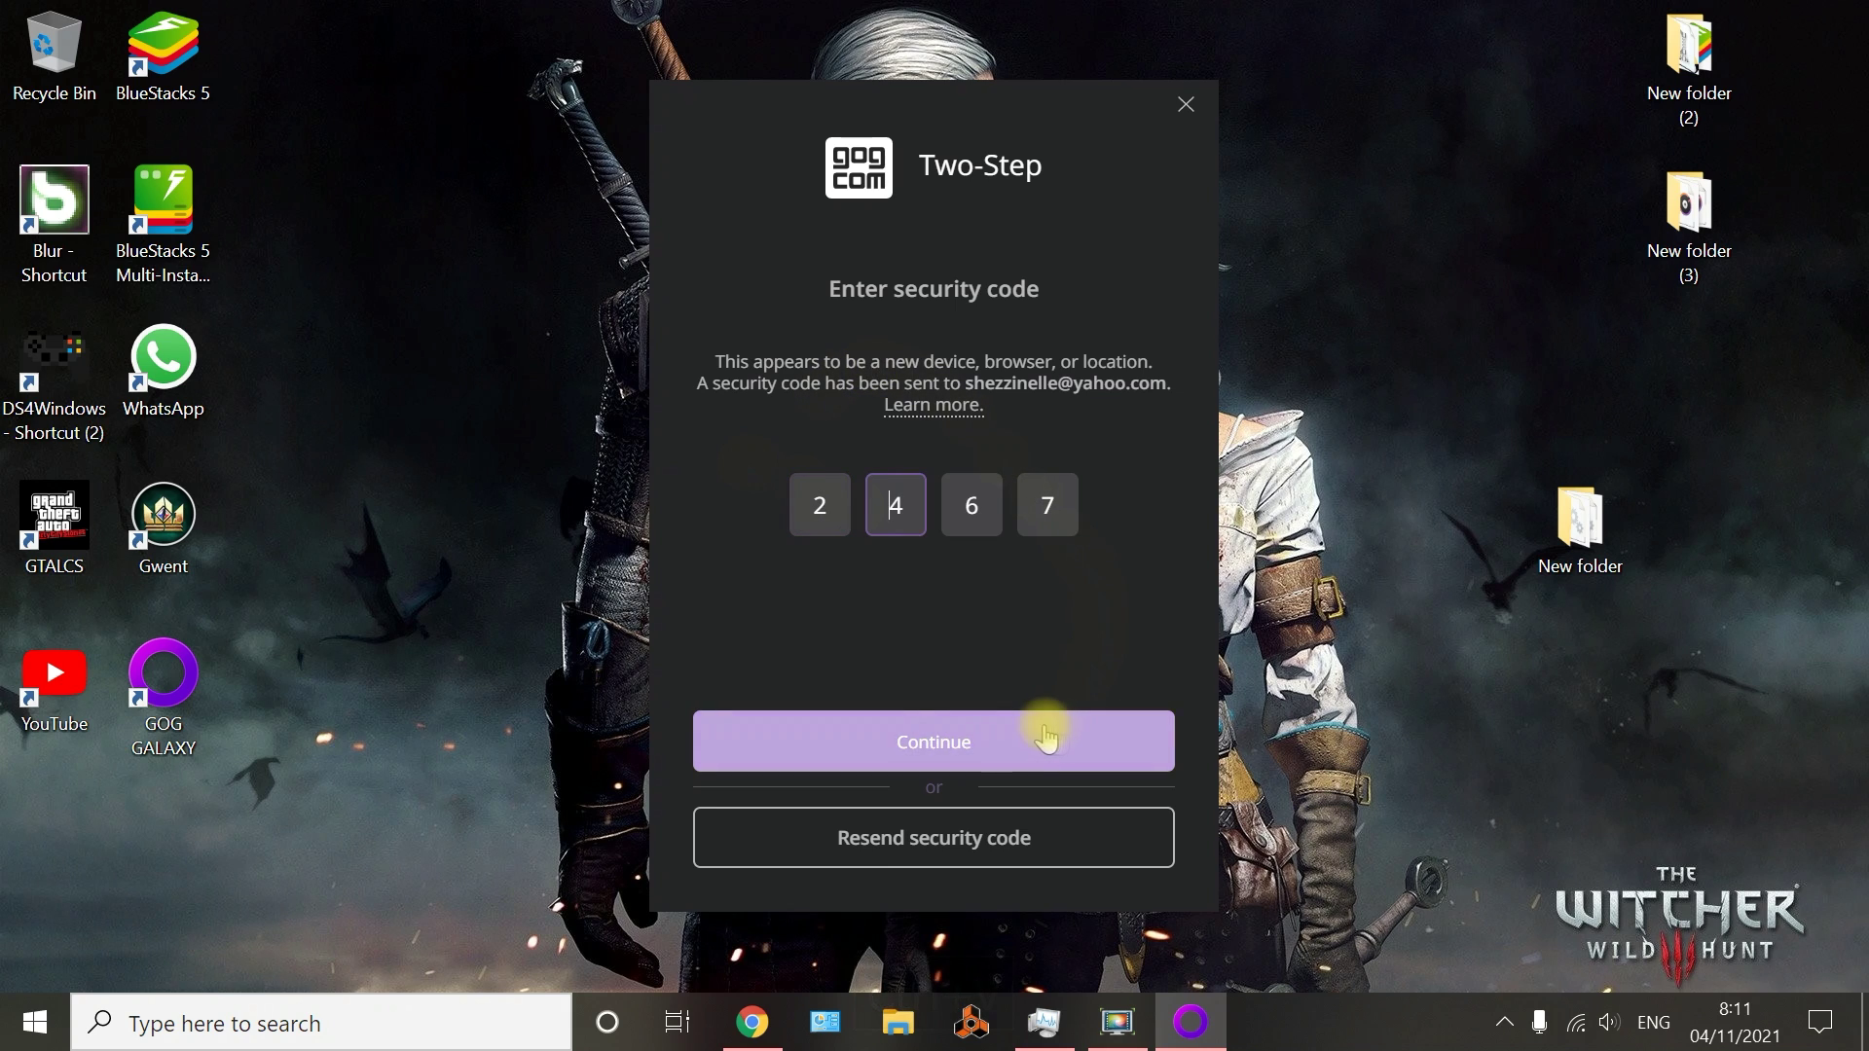
Paste the emailed security code into the Two-Step boxes and submit it.
click(1047, 738)
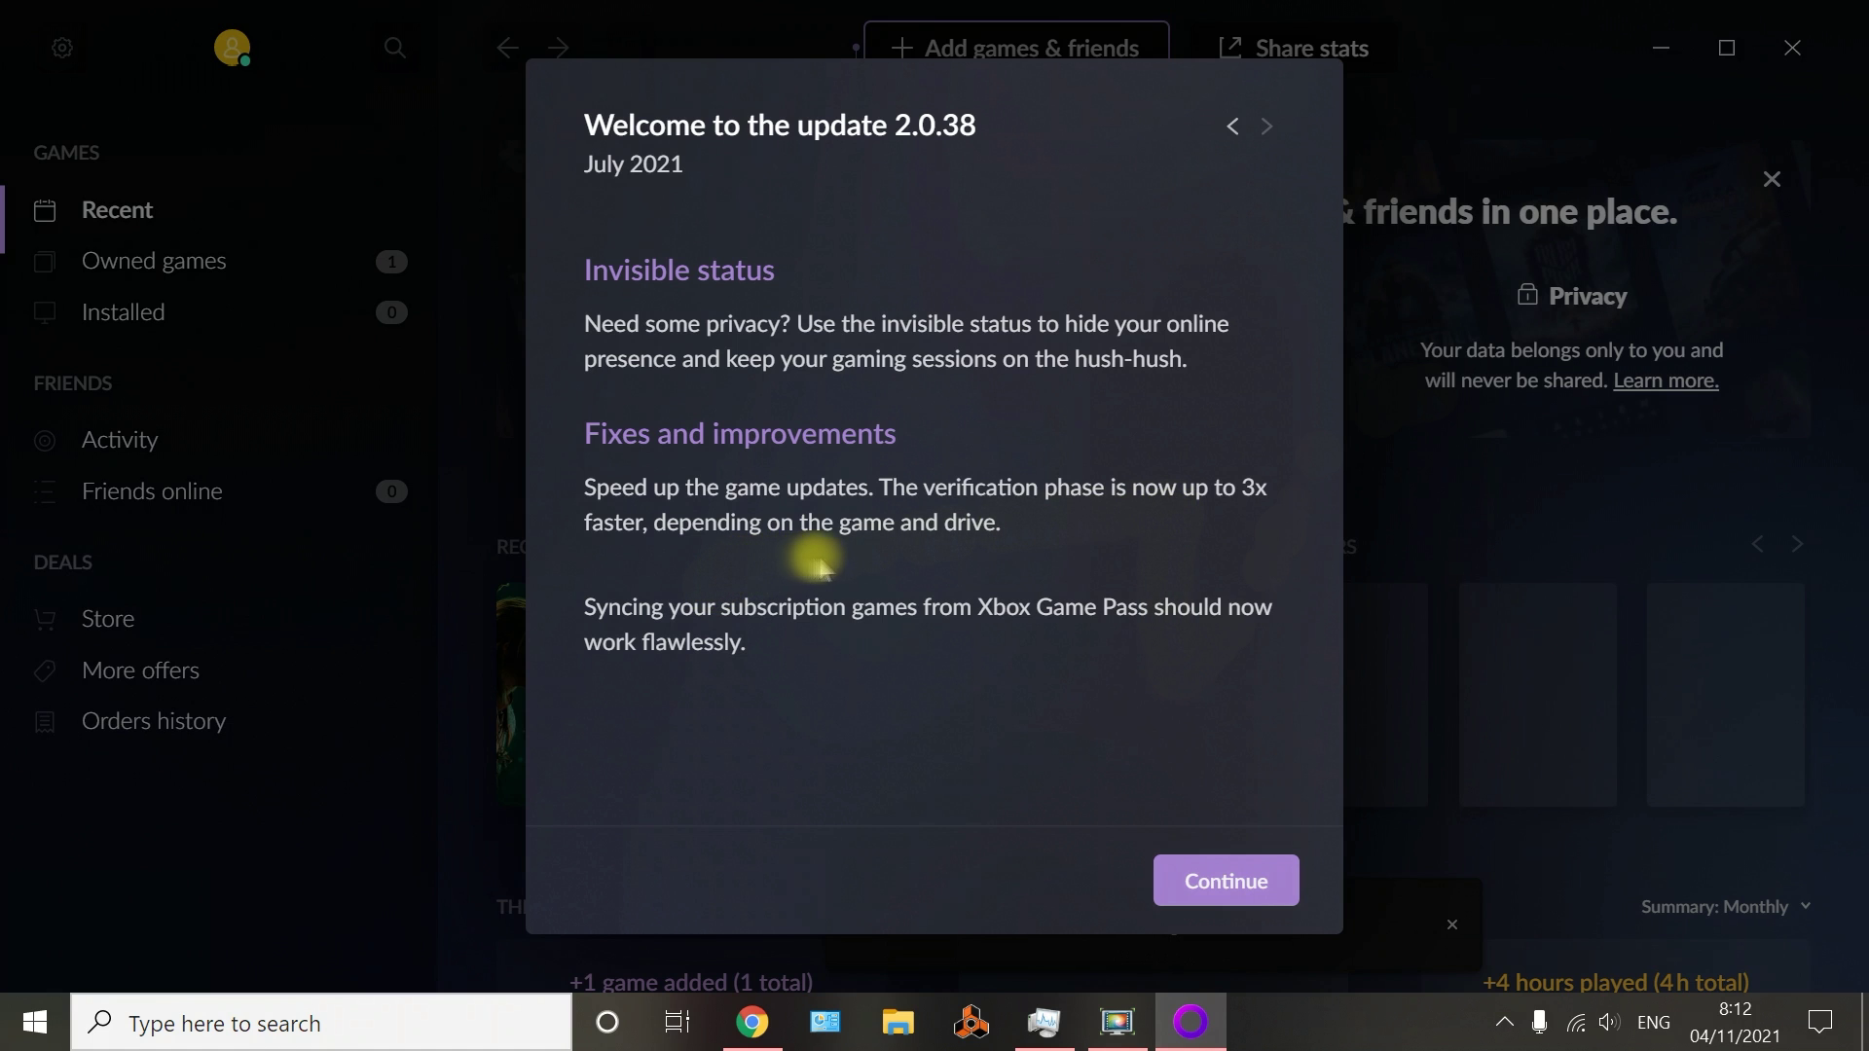
Close the Welcome to the update 2.0.38 notes with Continue.
click(1199, 878)
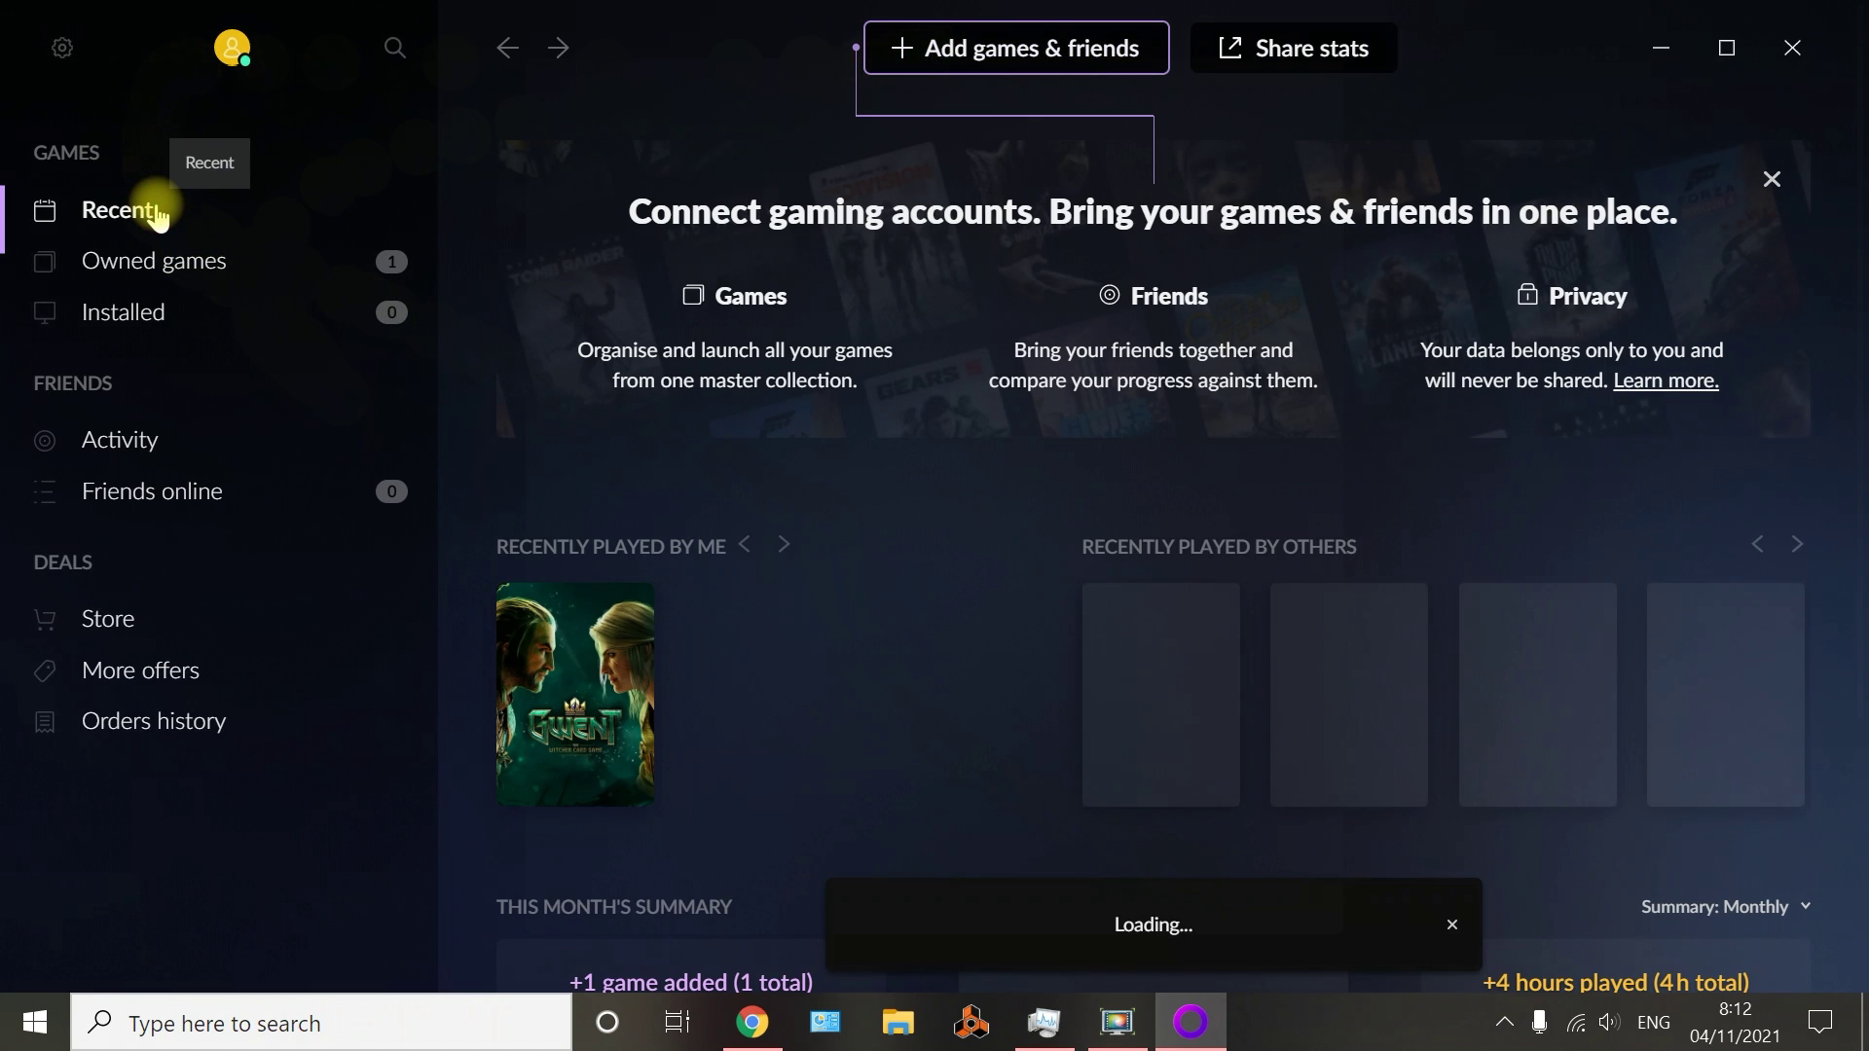
View Owned games and Installed, then browse the Store's Metro Franchise Weekend banner, flash and featured deals.
click(166, 276)
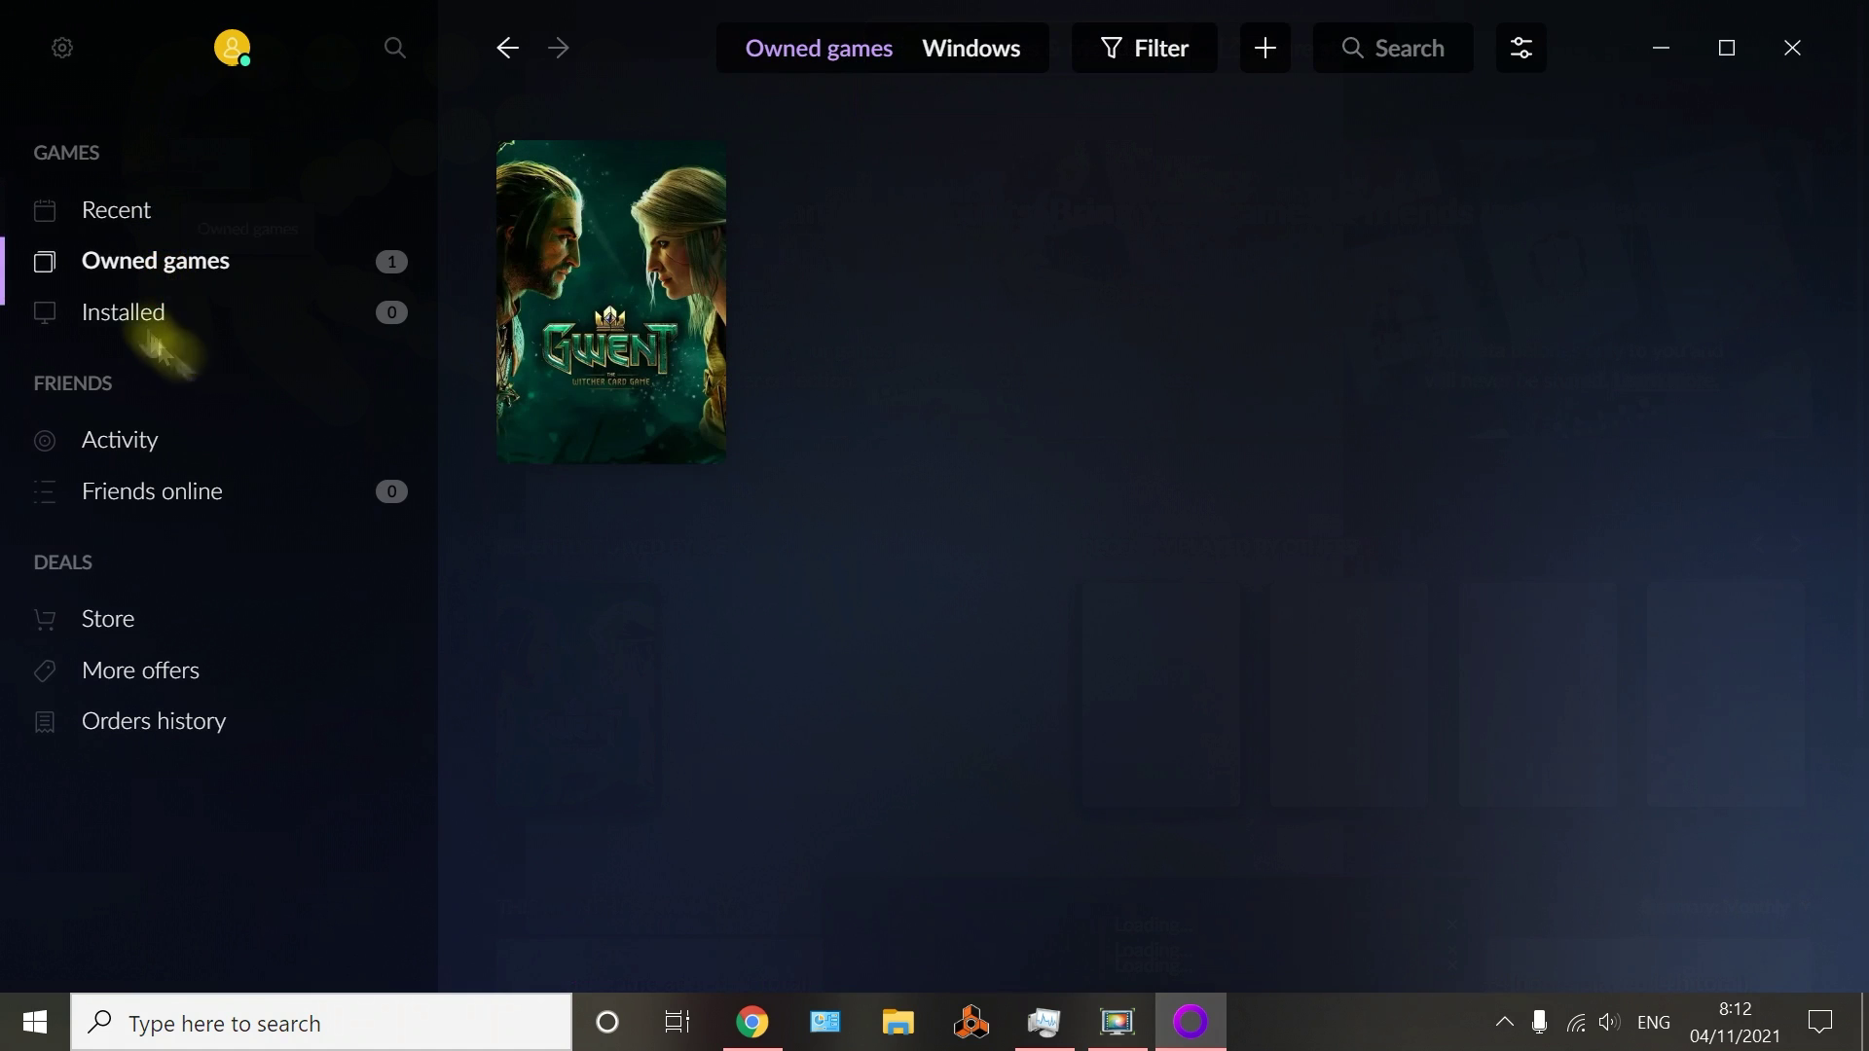
click(148, 316)
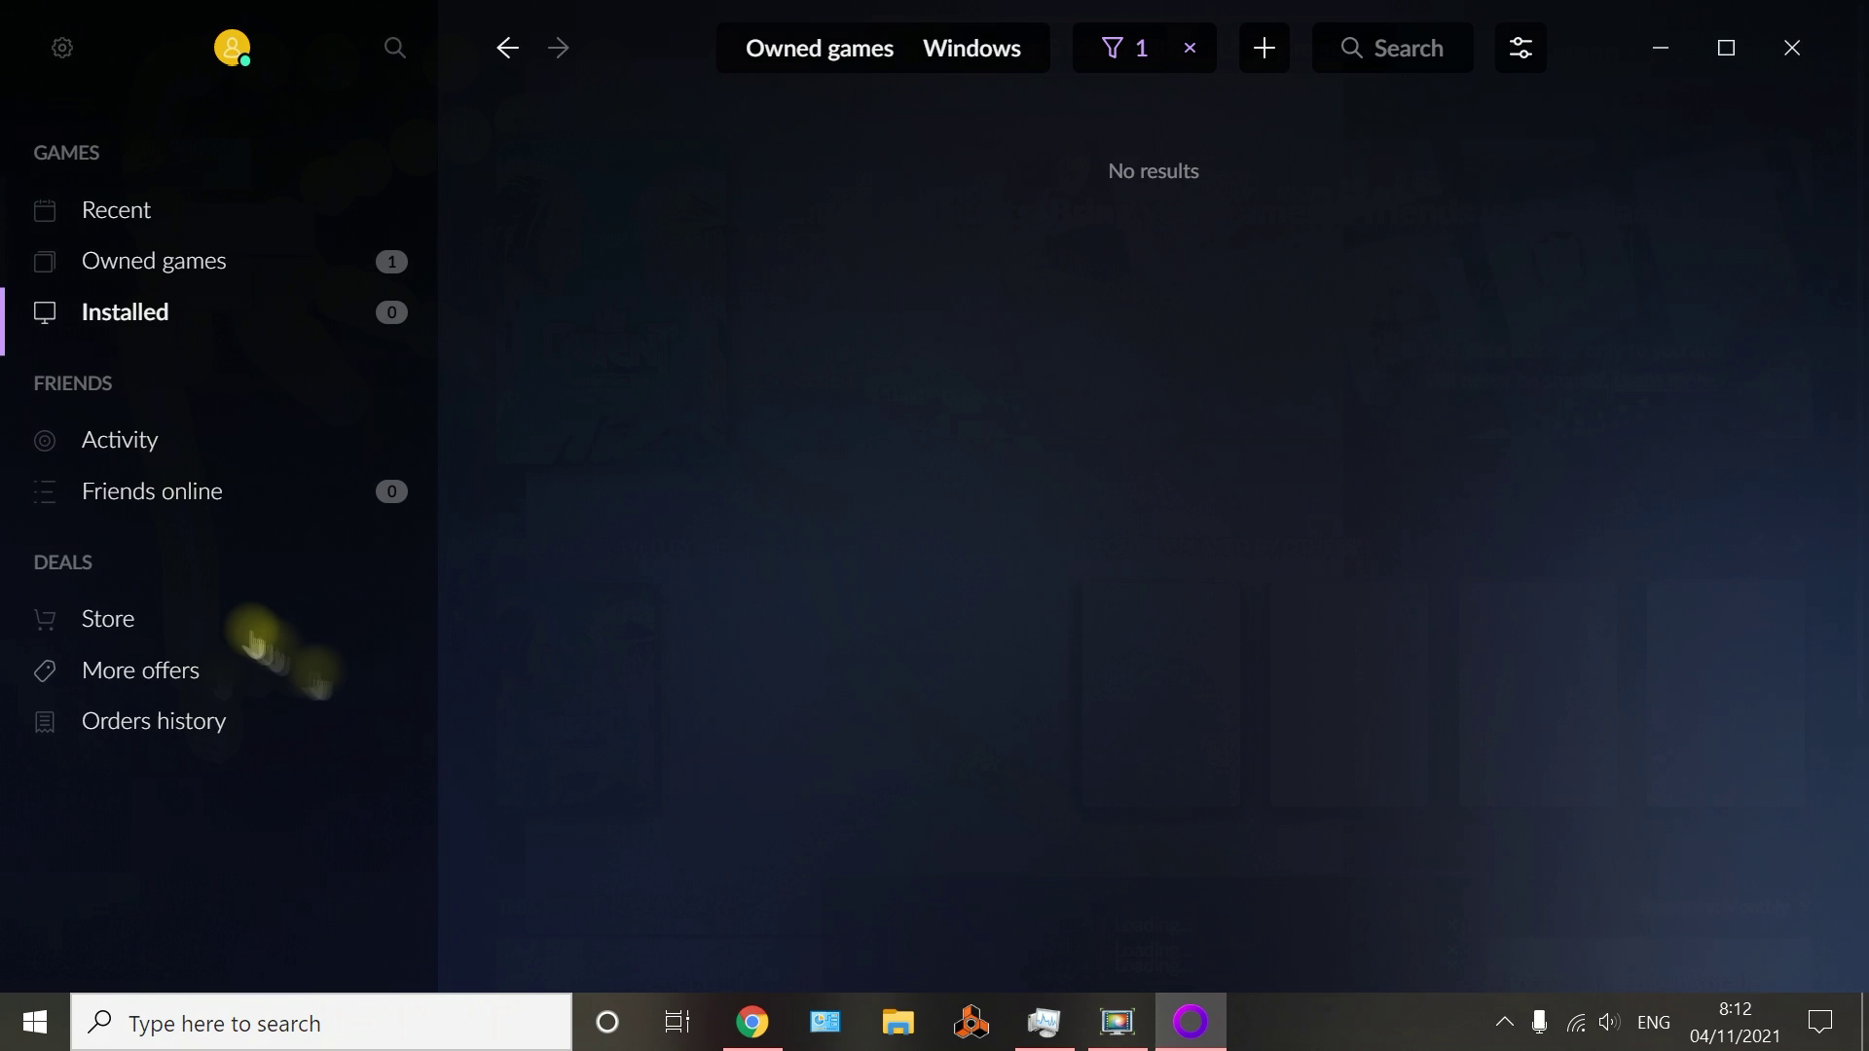
click(154, 615)
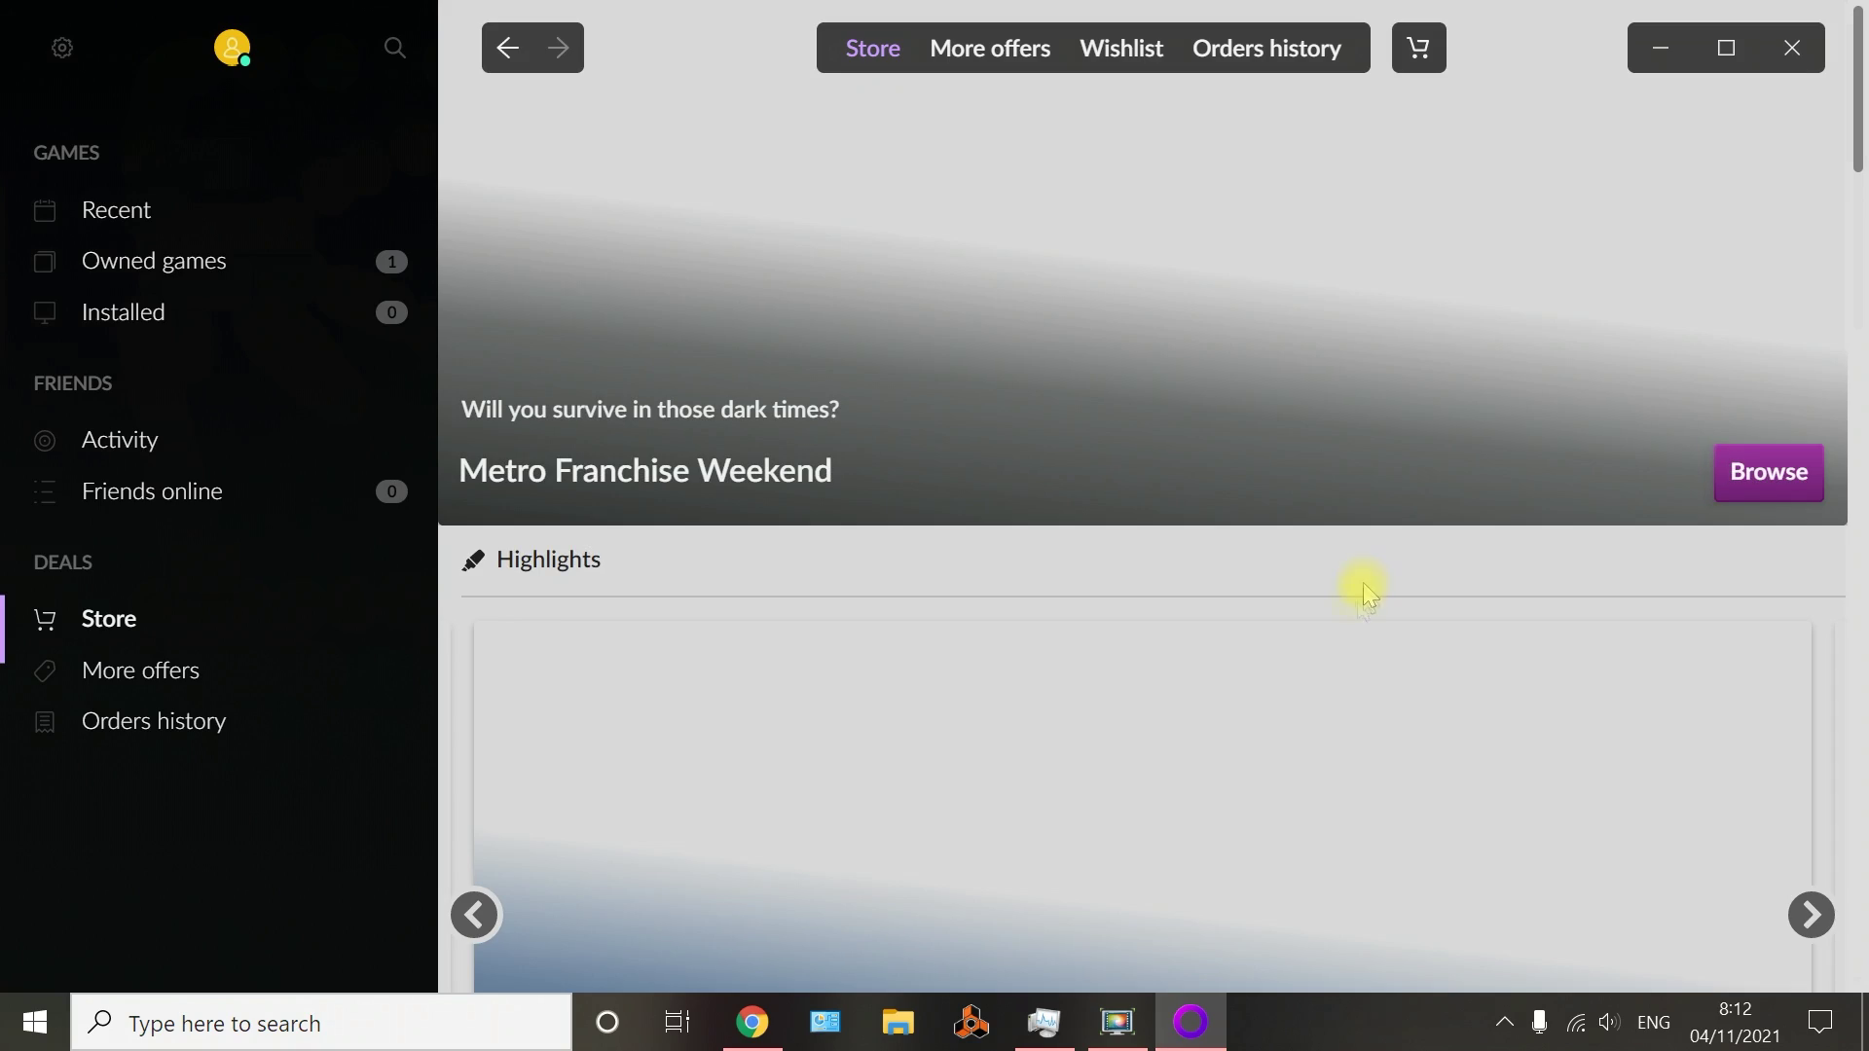
scroll(1363, 582, down, 10)
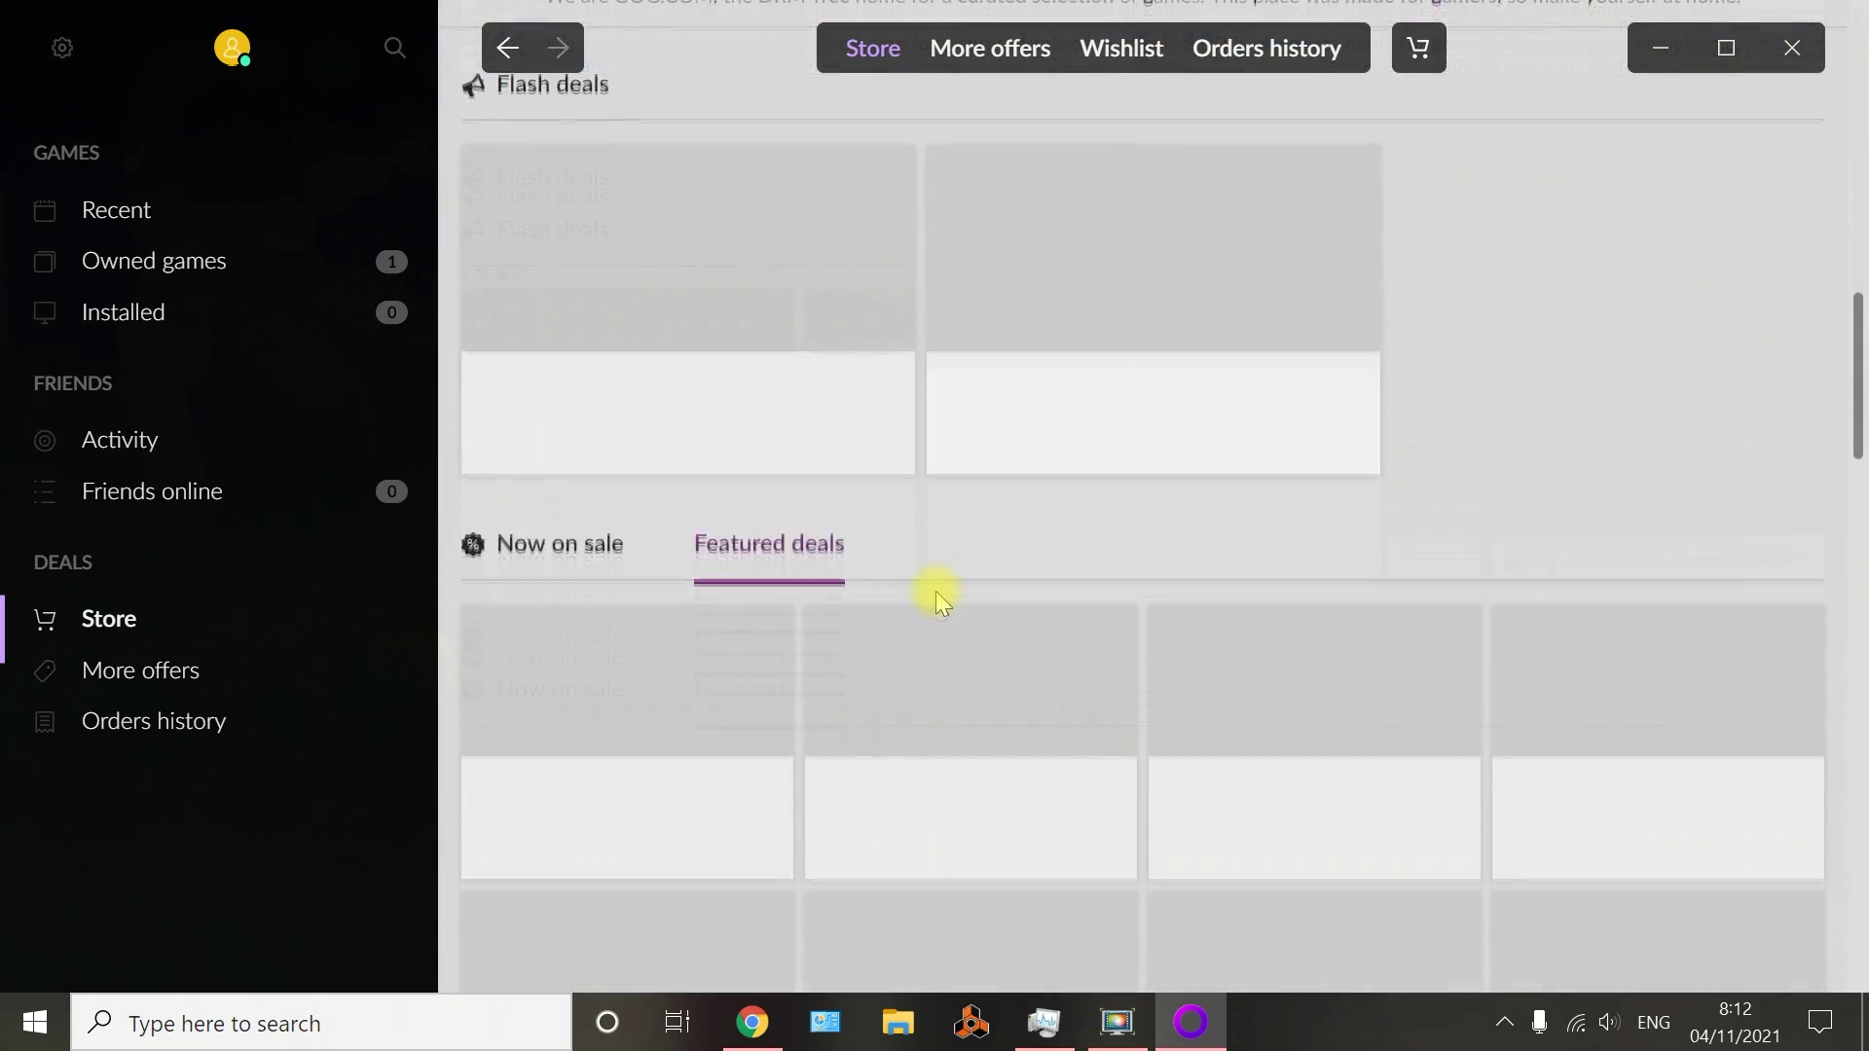
scroll(936, 603, up, 10)
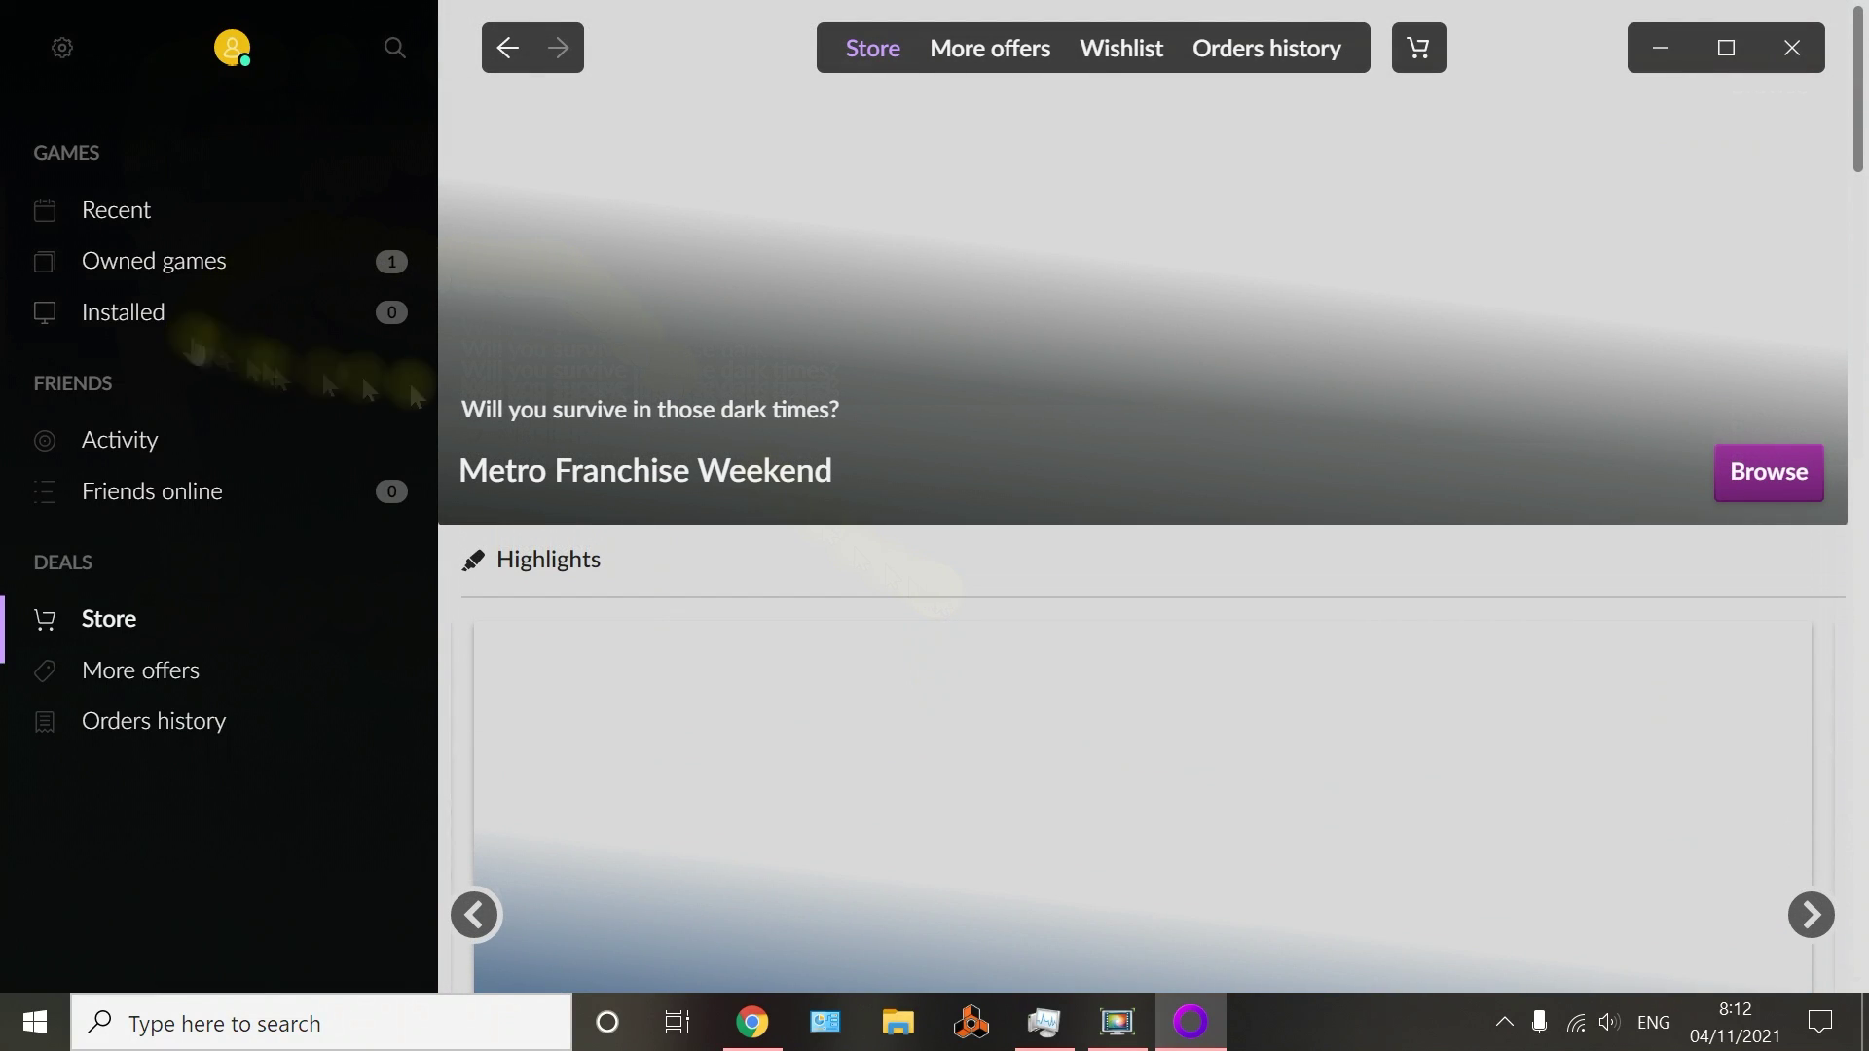
scroll(1229, 429, down, 10)
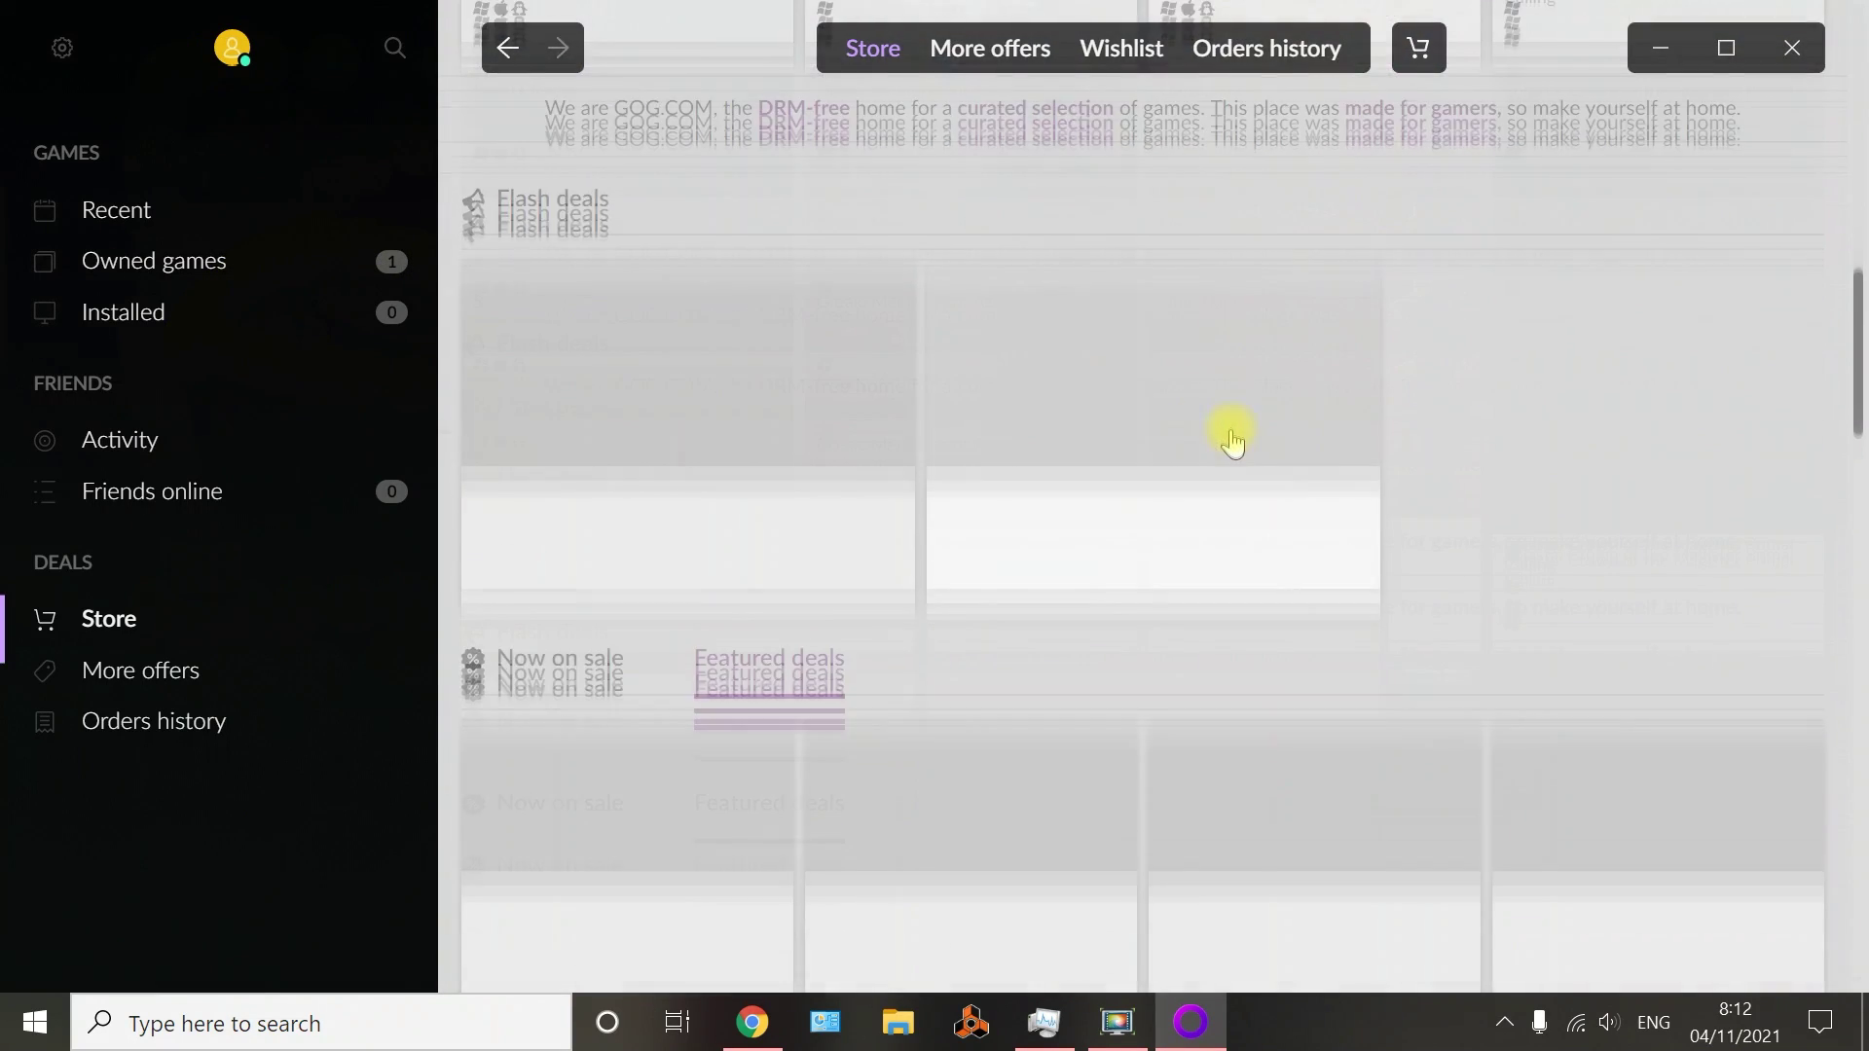
scroll(1230, 432, down, 10)
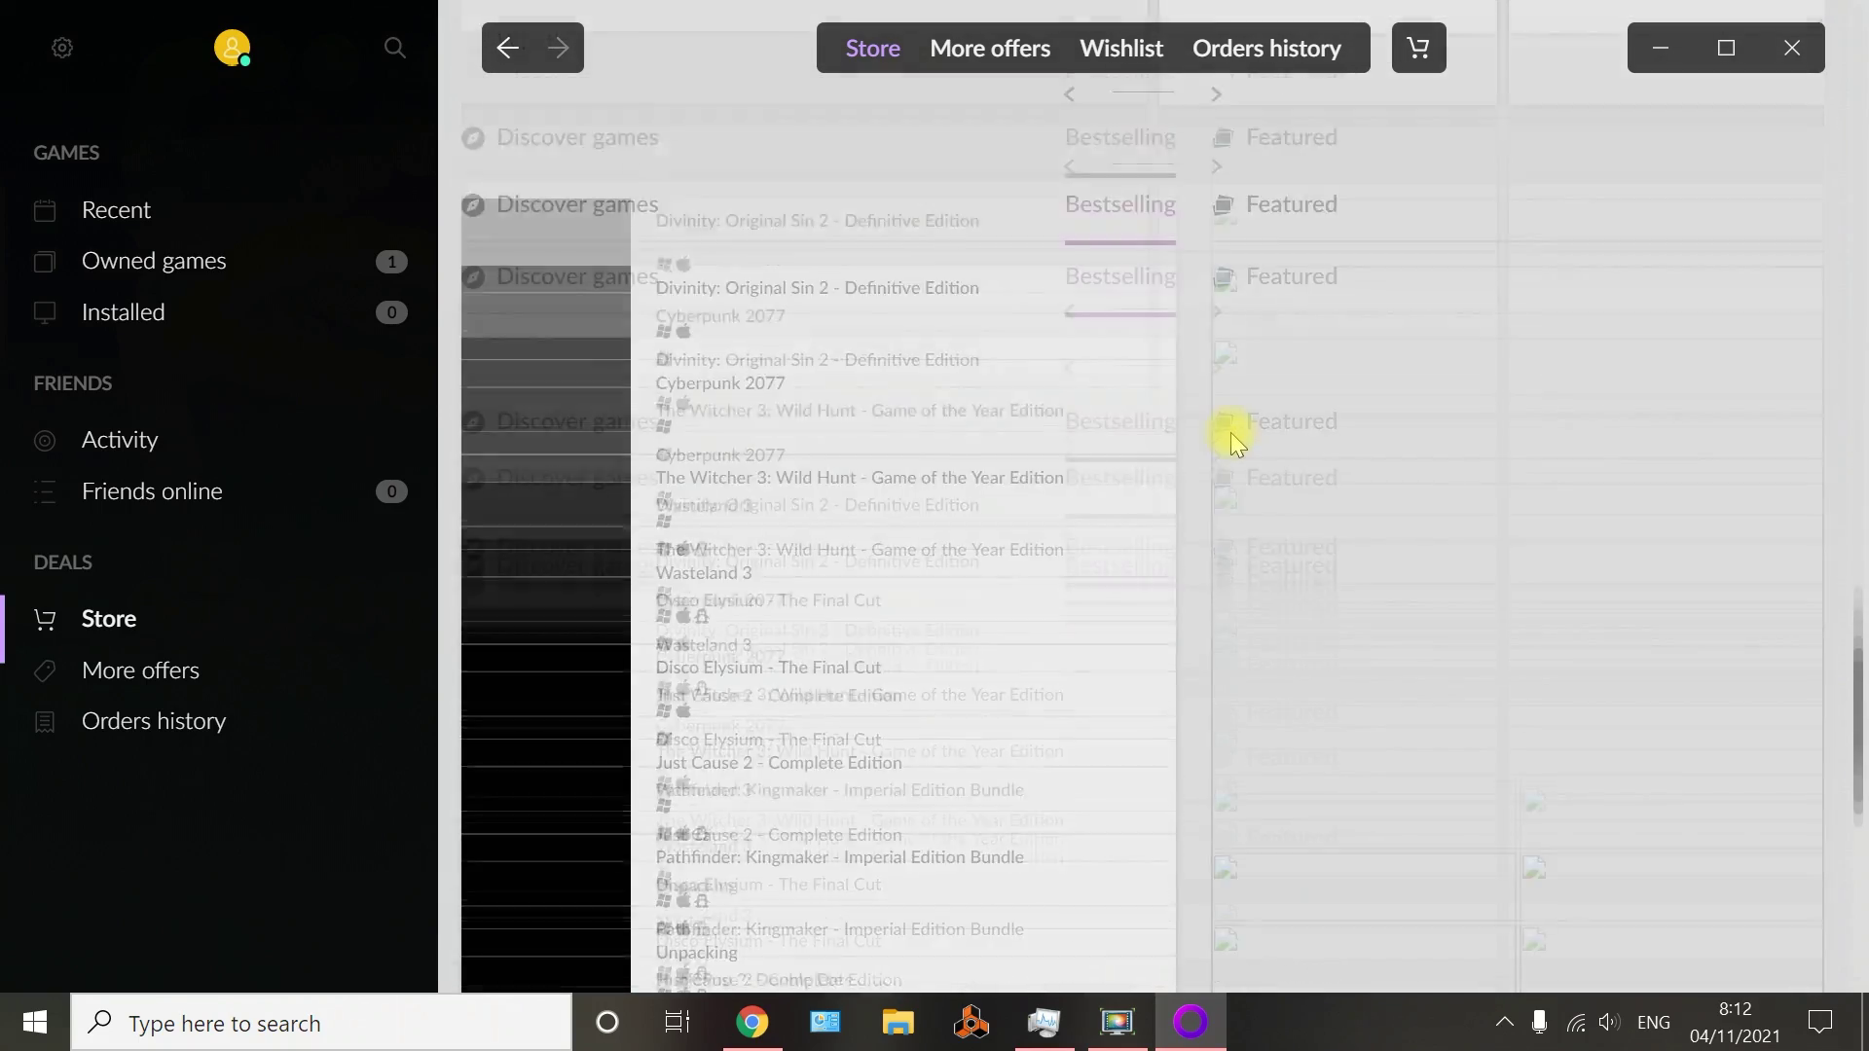
scroll(1230, 432, up, 10)
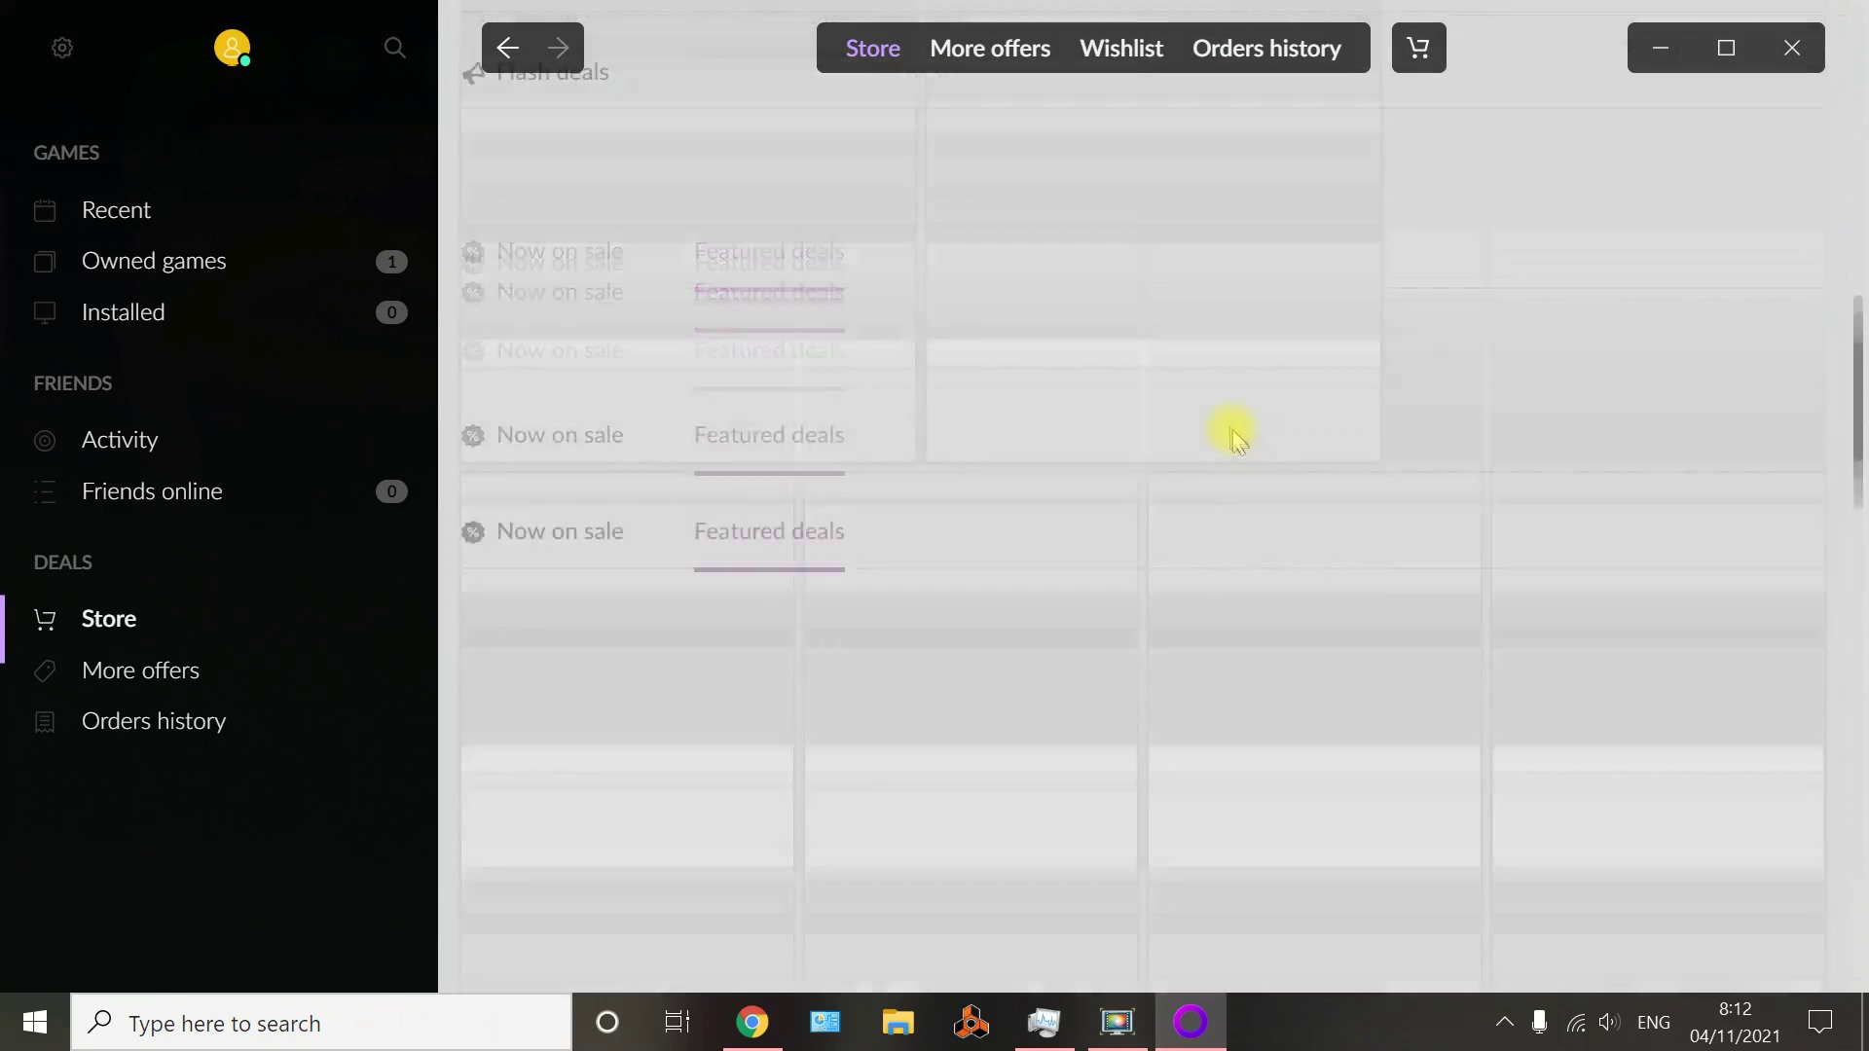
scroll(1231, 432, up, 10)
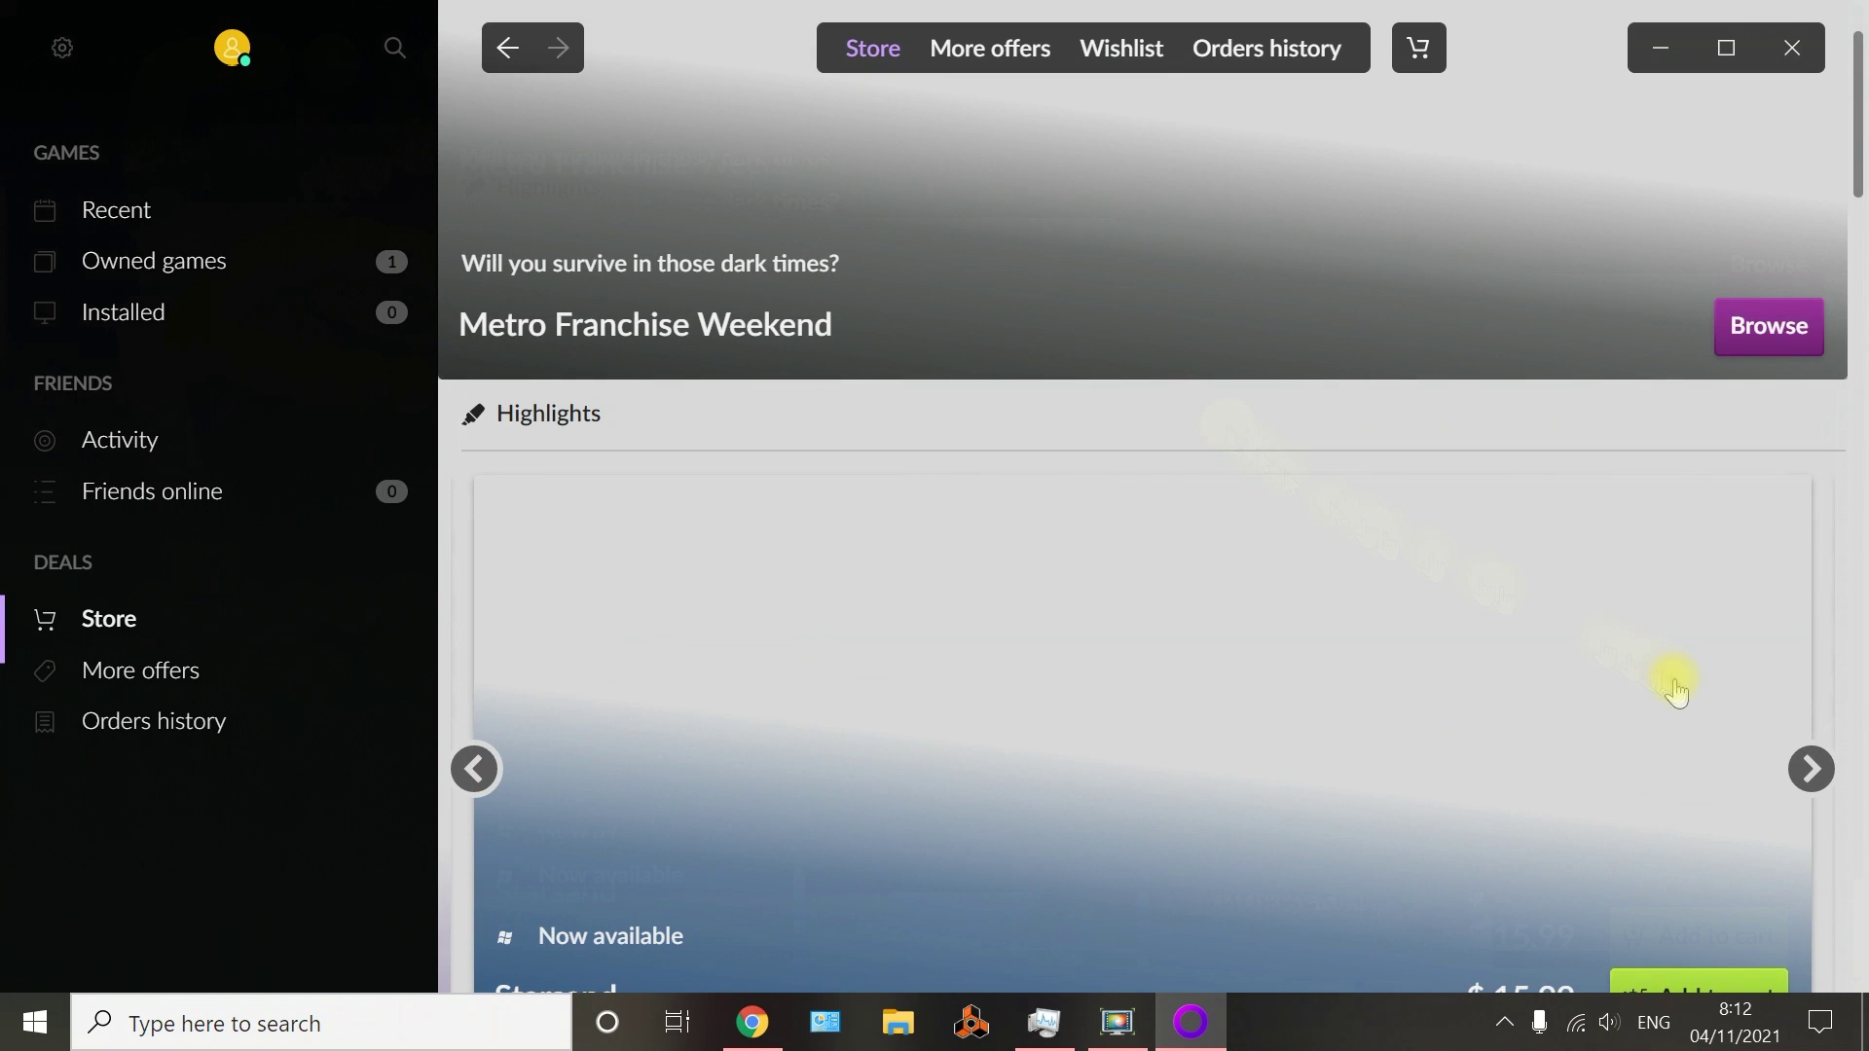
scroll(1205, 454, up, 2)
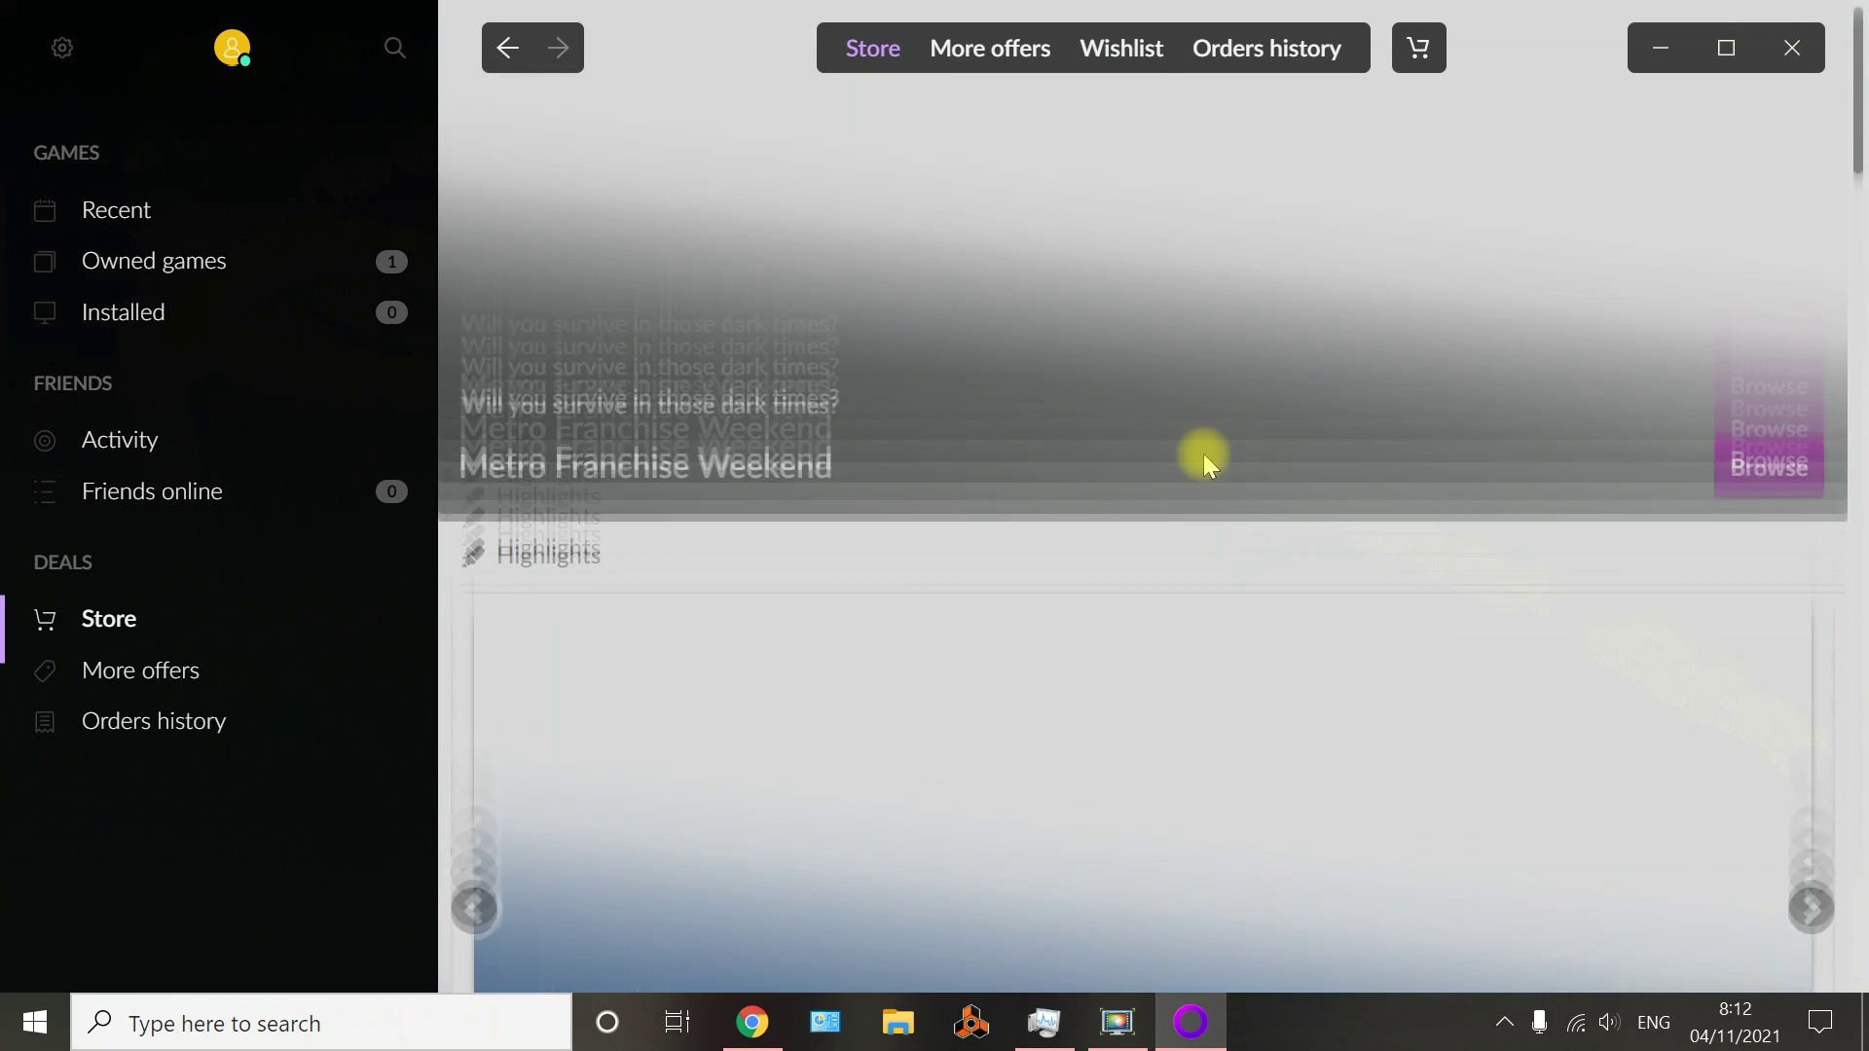